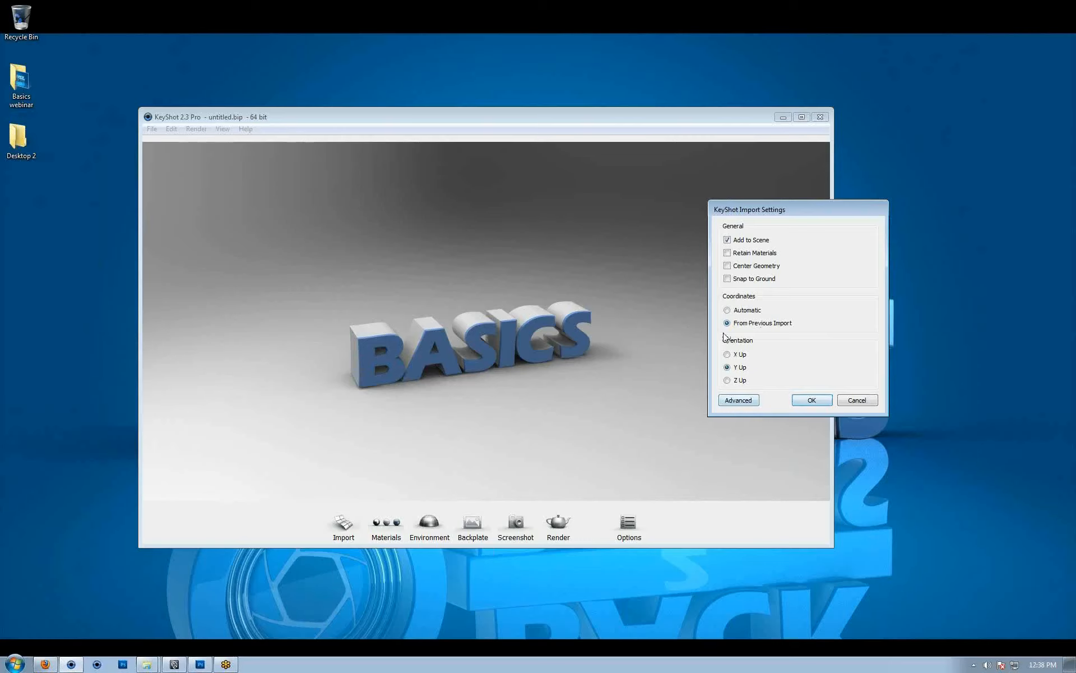
Step: Finish adding the 2 model to the scene, and import back.obj alongside the existing lettering
left_click(812, 400)
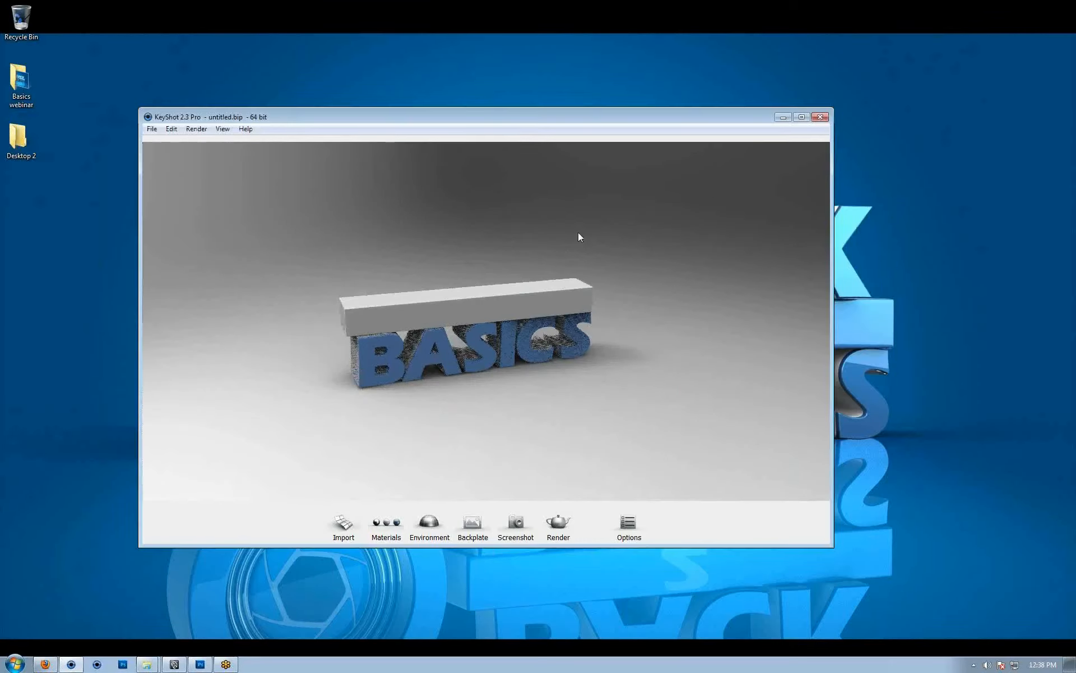
left_click_drag(549, 262, 520, 238)
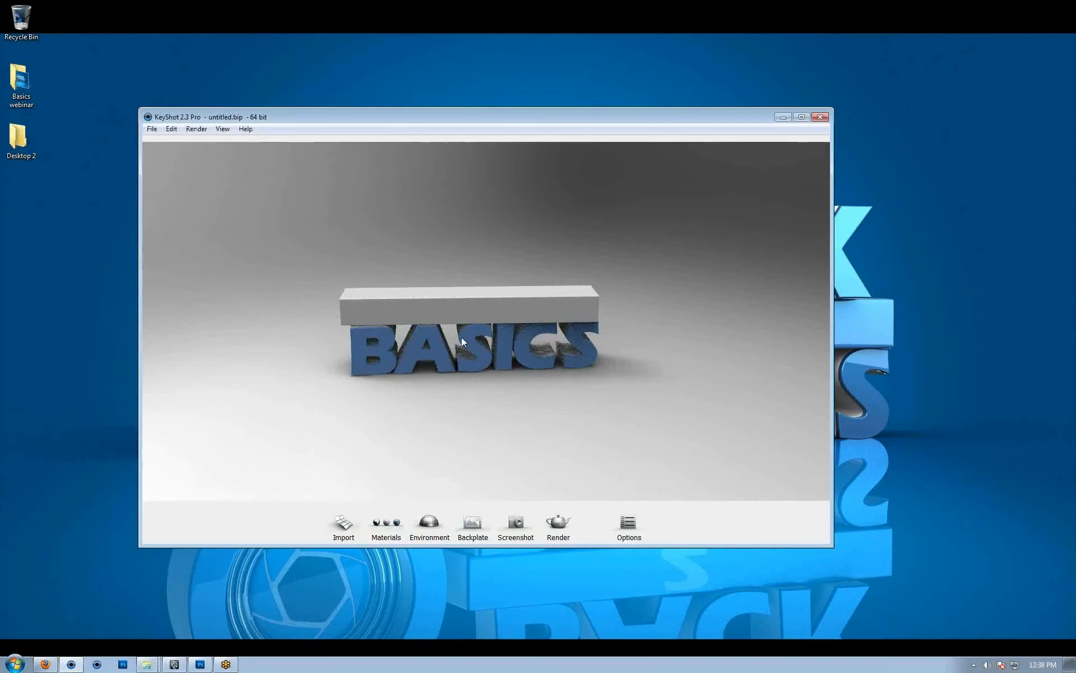
left_click(343, 521)
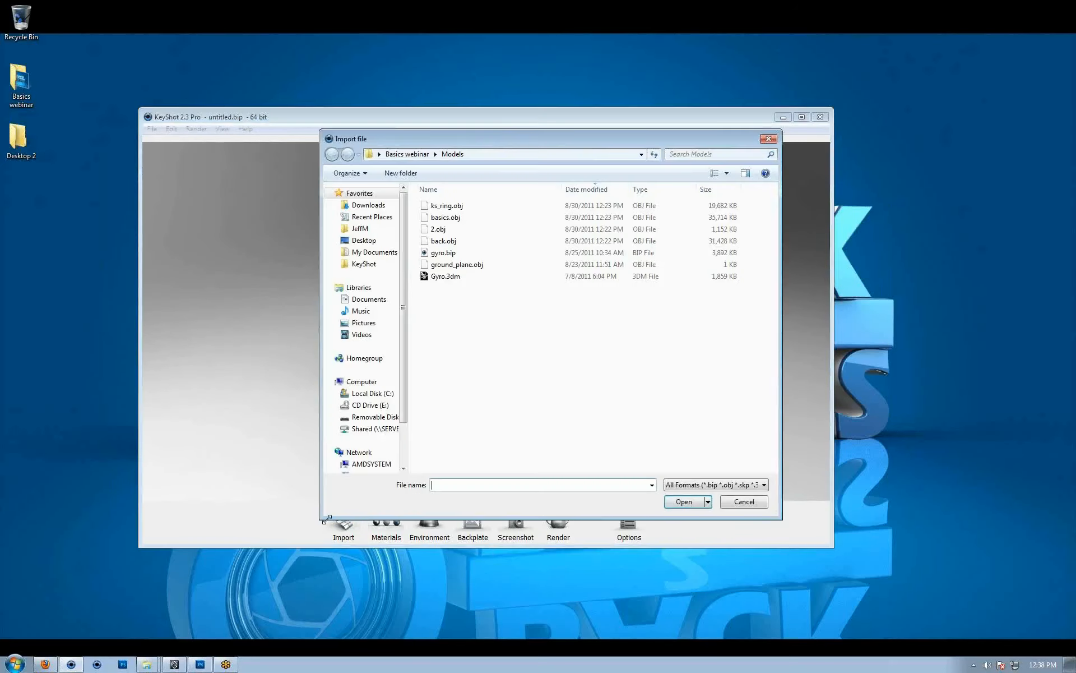
double_click(444, 241)
left_click(506, 419)
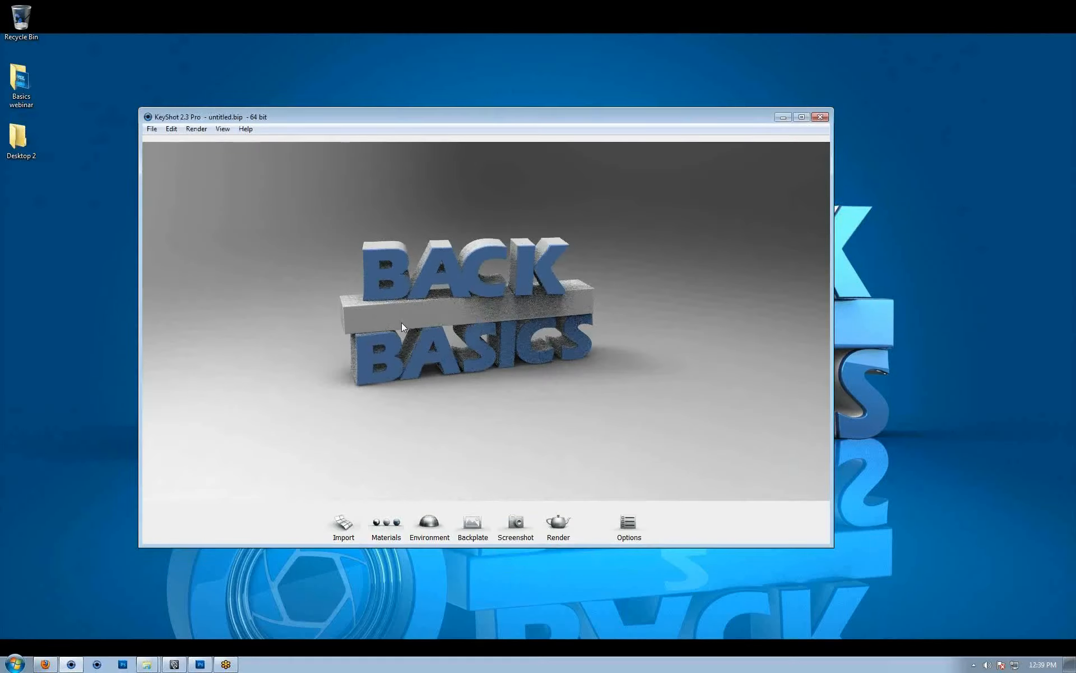
Step: Import ks_ring.obj into the scene with Add to Scene, coordinates from the previous import and Y Up orientation
middle_click_drag(401, 322, 463, 333)
left_click(340, 522)
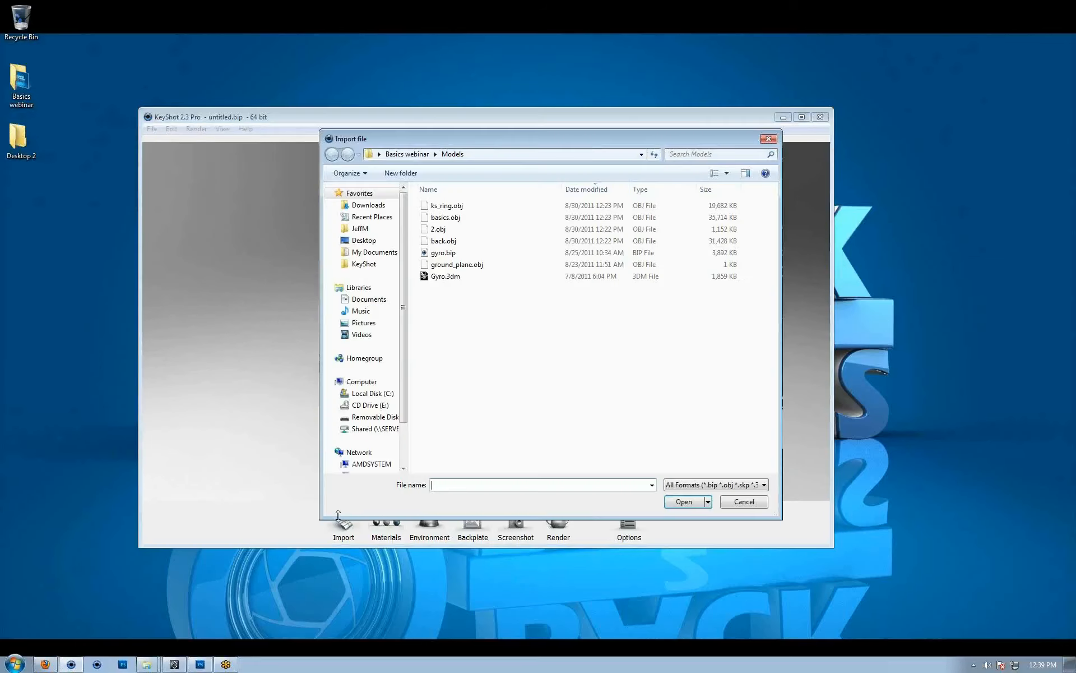
double_click(459, 206)
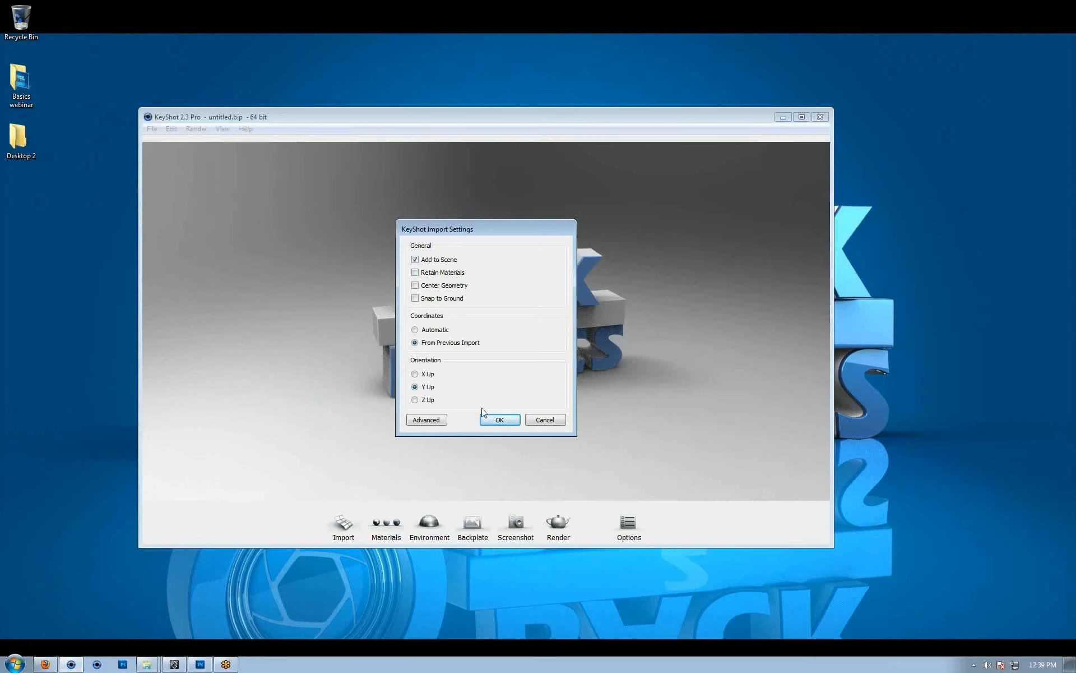
left_click(499, 419)
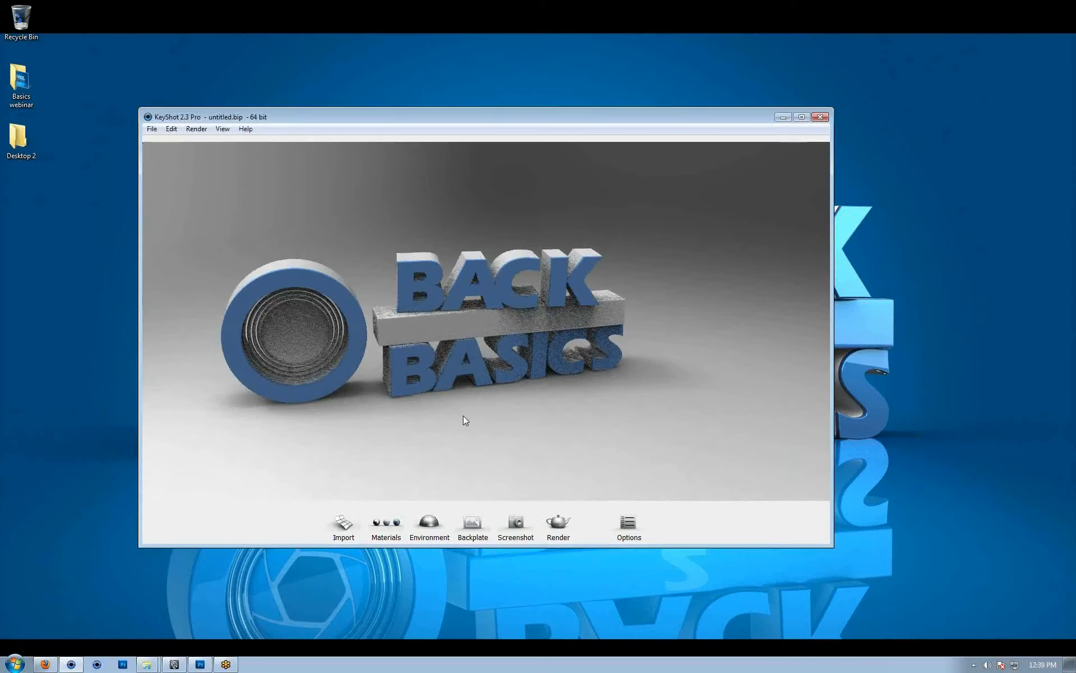
left_click(200, 665)
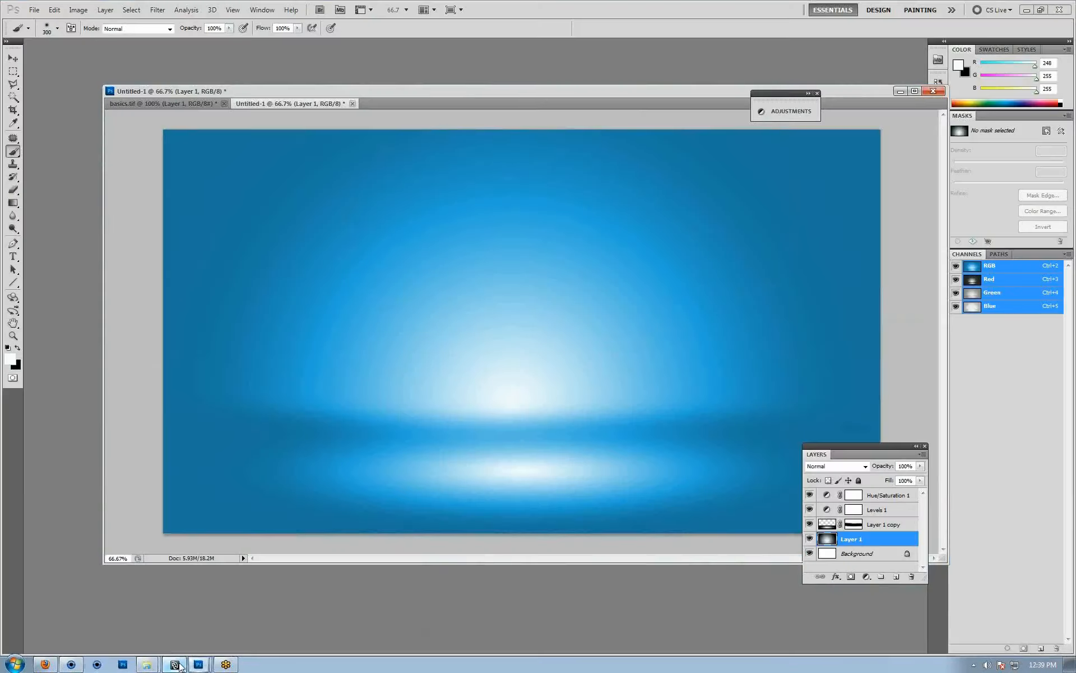
left_click(179, 665)
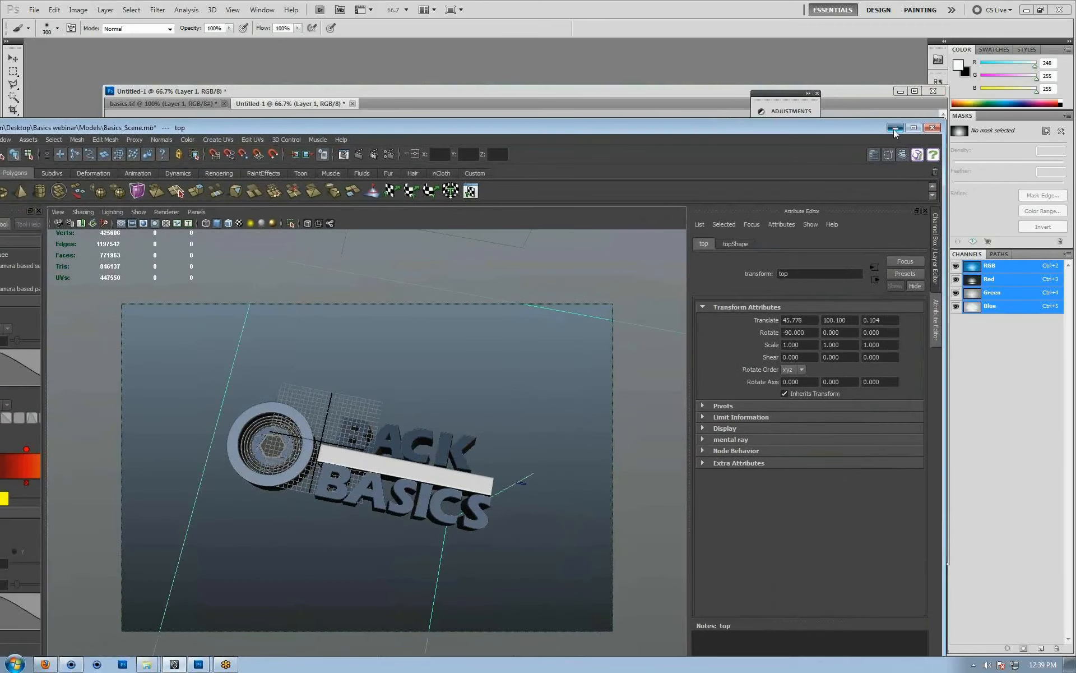
left_click(894, 129)
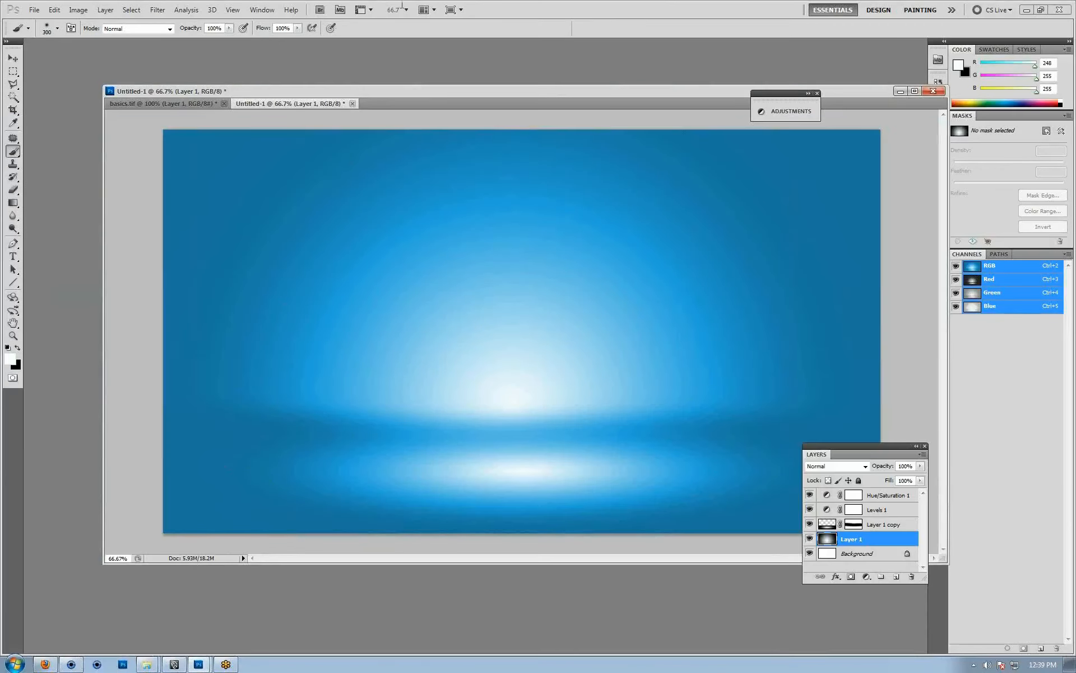
double_click(612, 6)
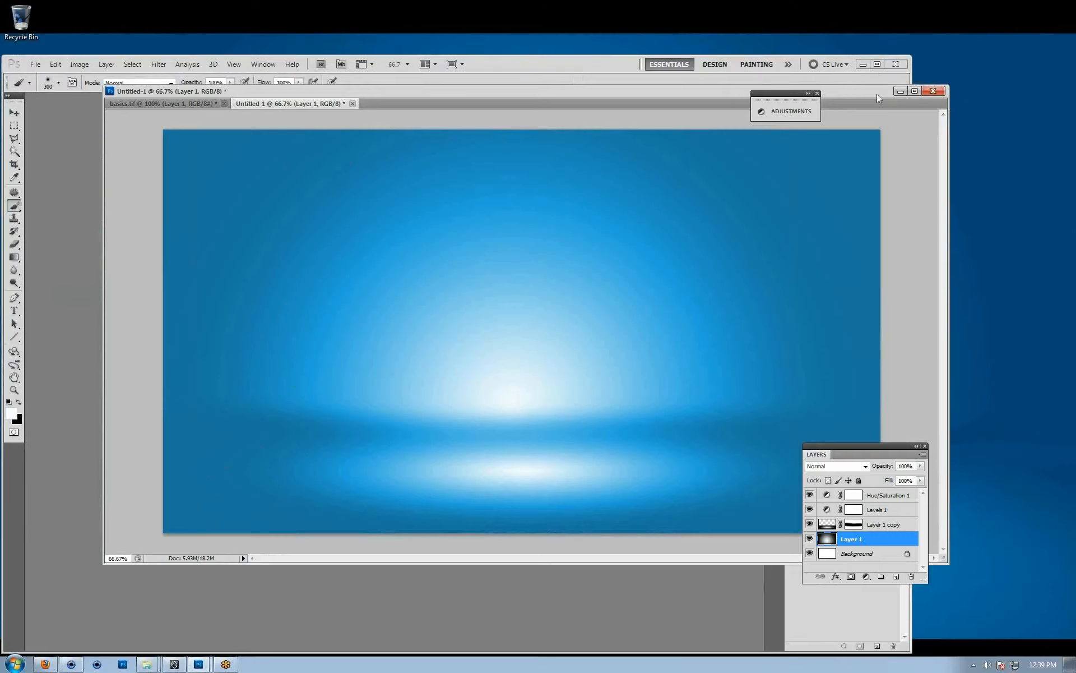
left_click(860, 65)
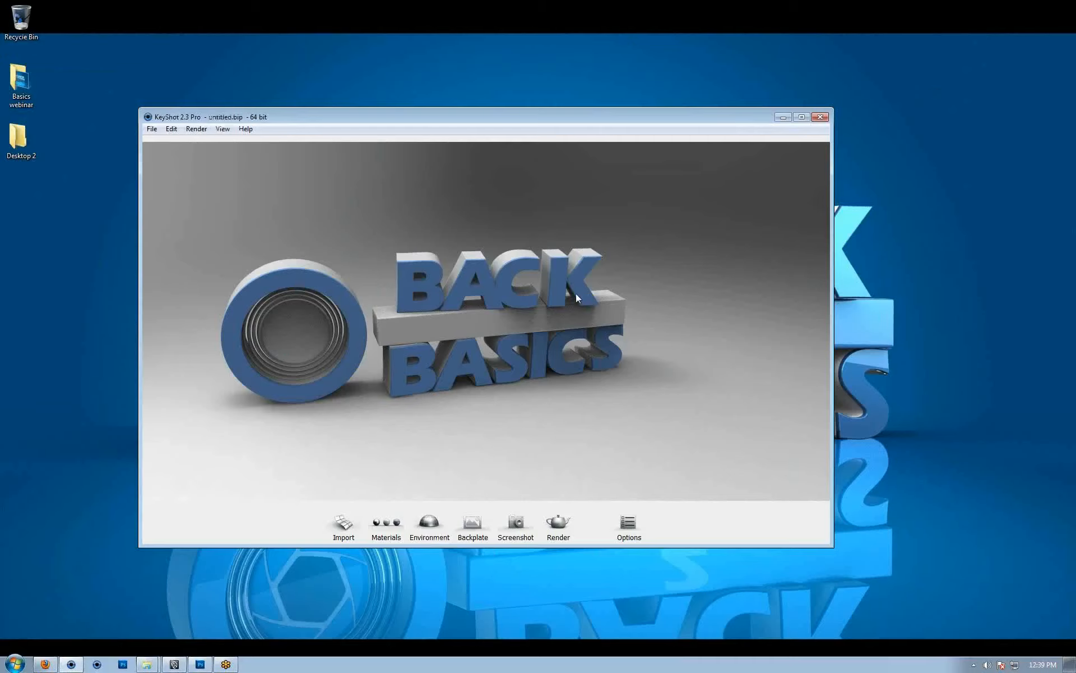
Step: Examine the assembled ring and BACK 2 BASICS lettering from several angles and distances
left_click_drag(667, 289, 511, 324)
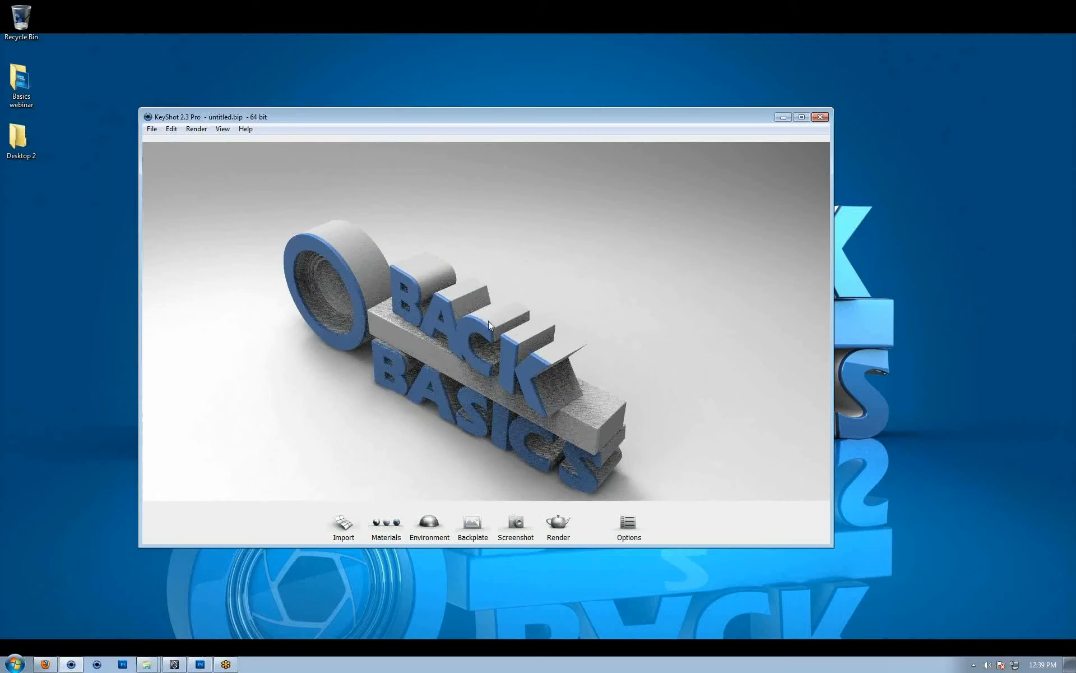
left_click_drag(429, 341, 481, 312)
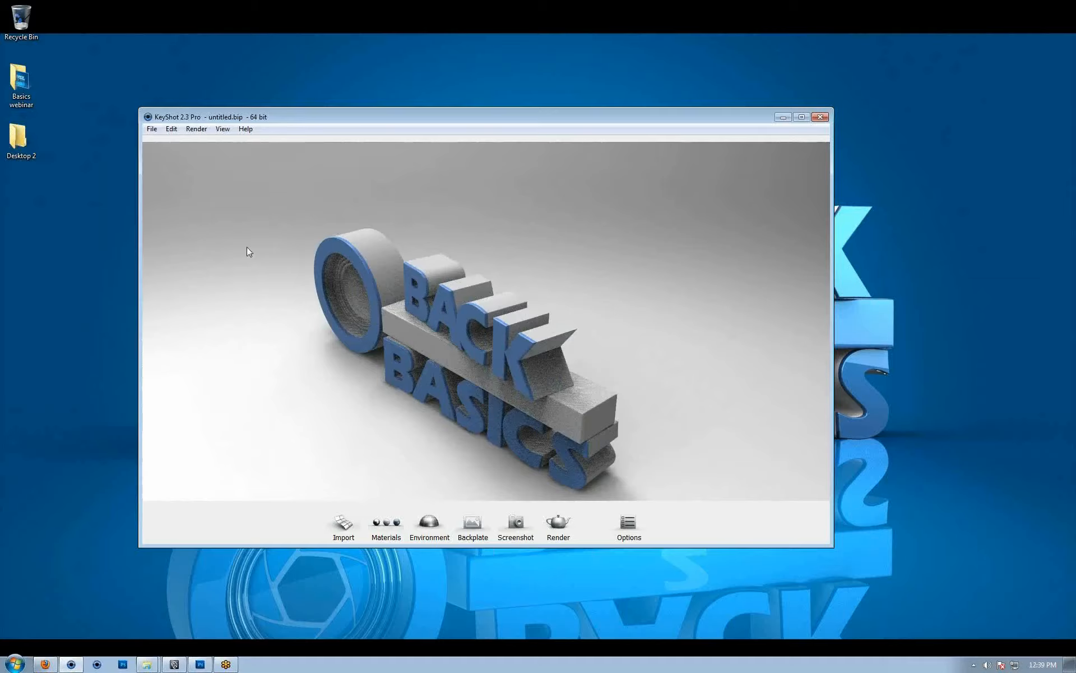
left_click_drag(231, 201, 334, 211)
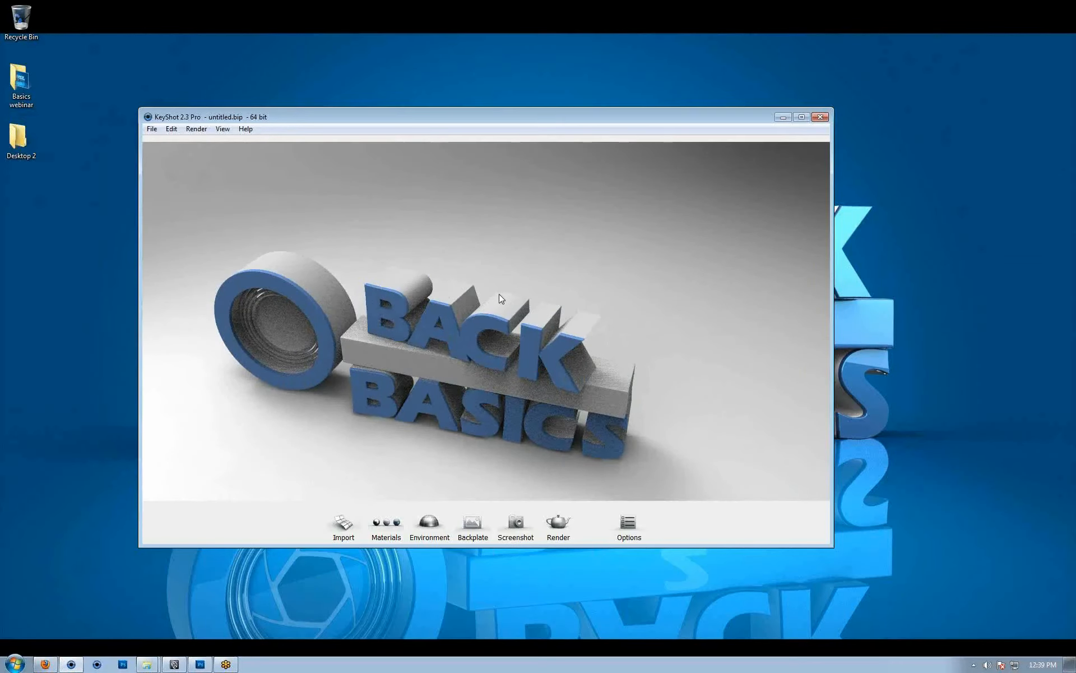
scroll(670, 255, "down", 5)
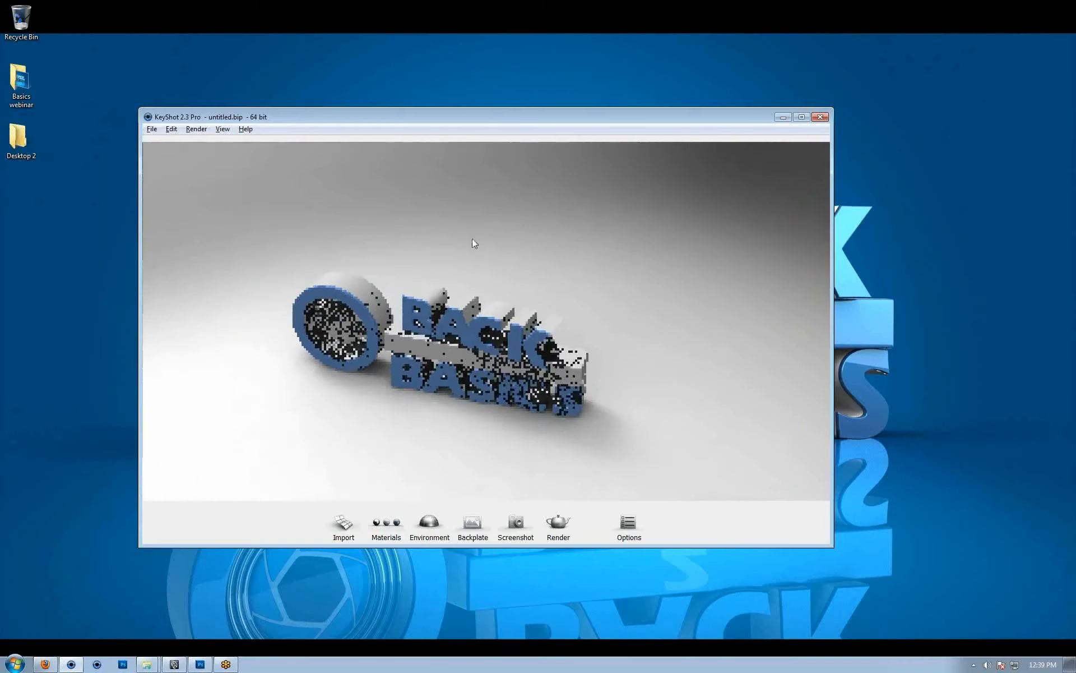
left_click_drag(474, 244, 423, 278)
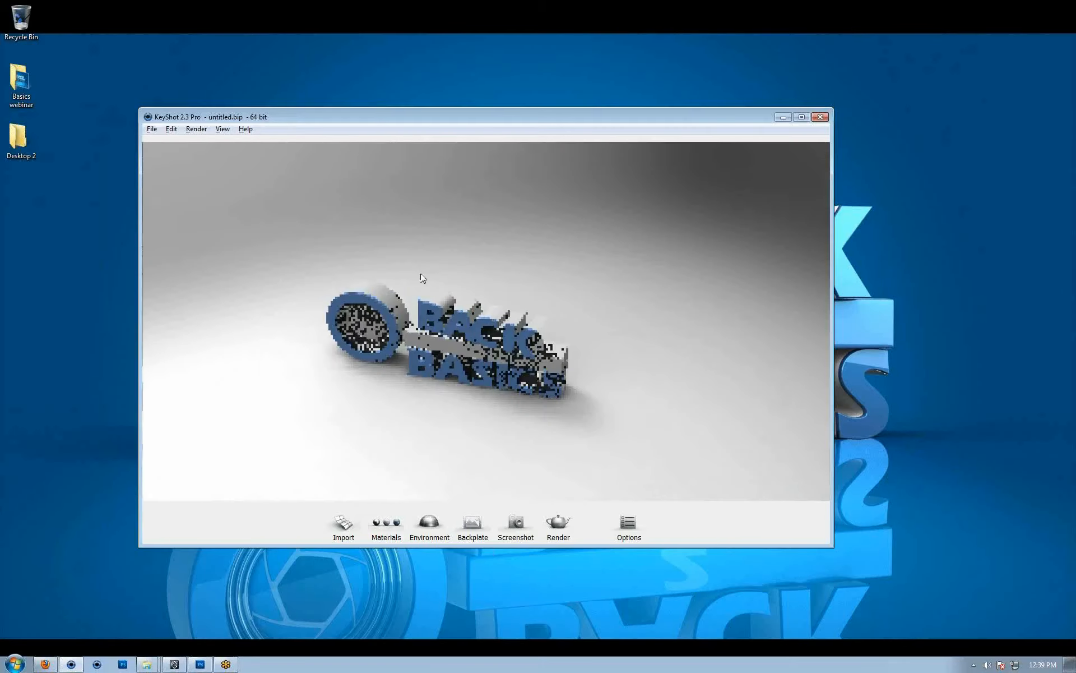
scroll(731, 268, "up", 5)
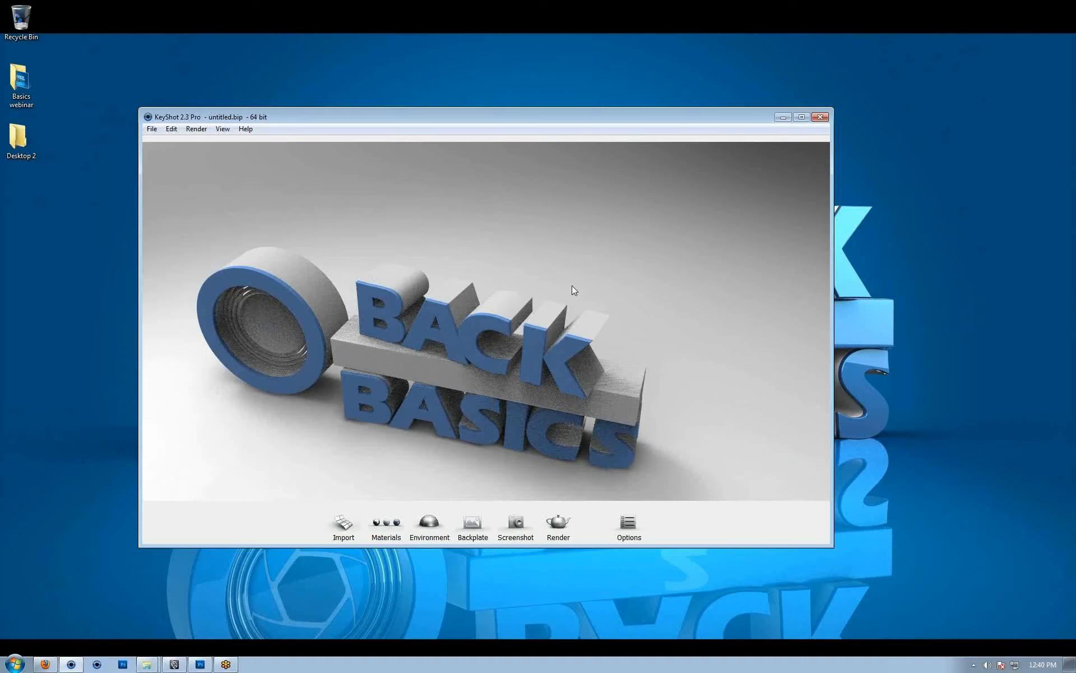
left_click_drag(661, 277, 539, 274)
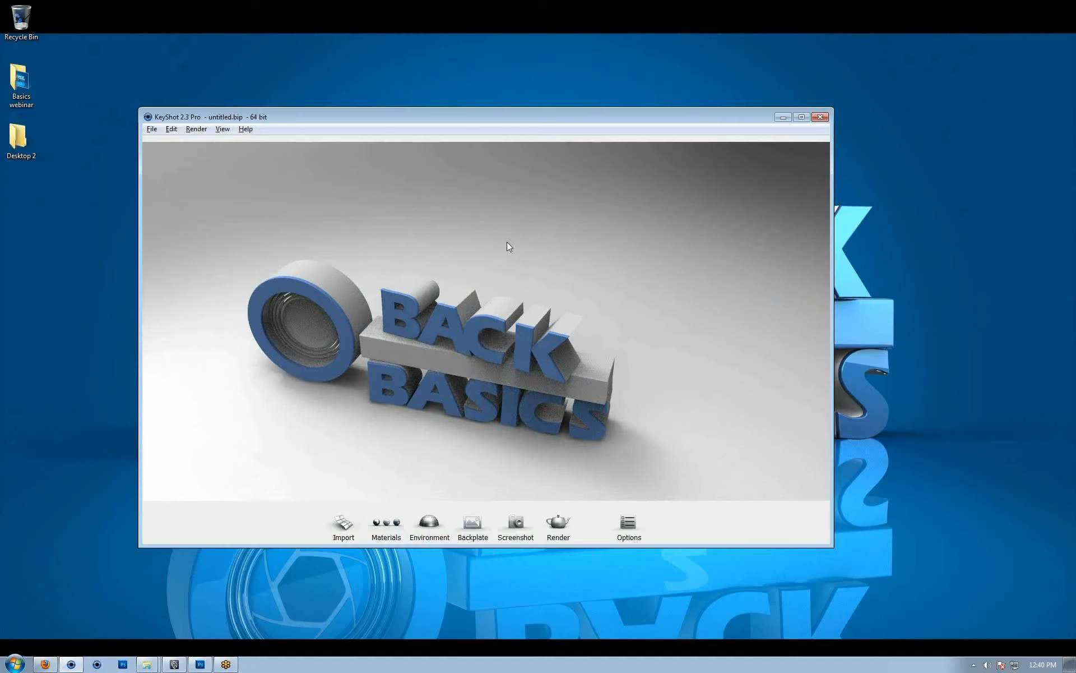
left_click_drag(507, 242, 513, 205)
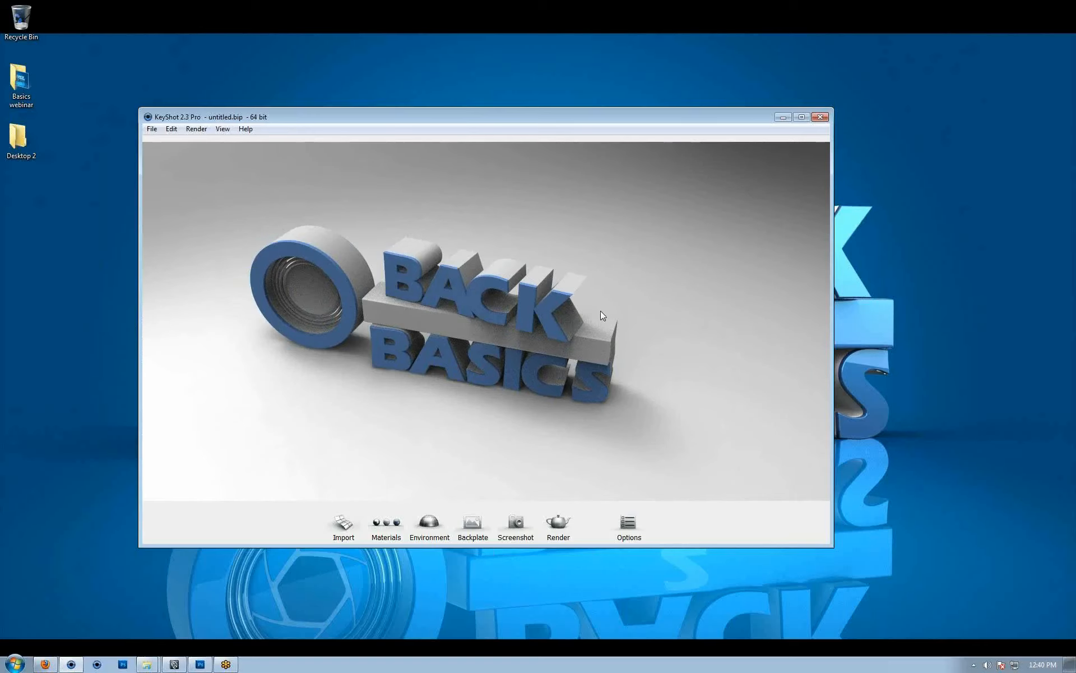
left_click_drag(668, 358, 574, 352)
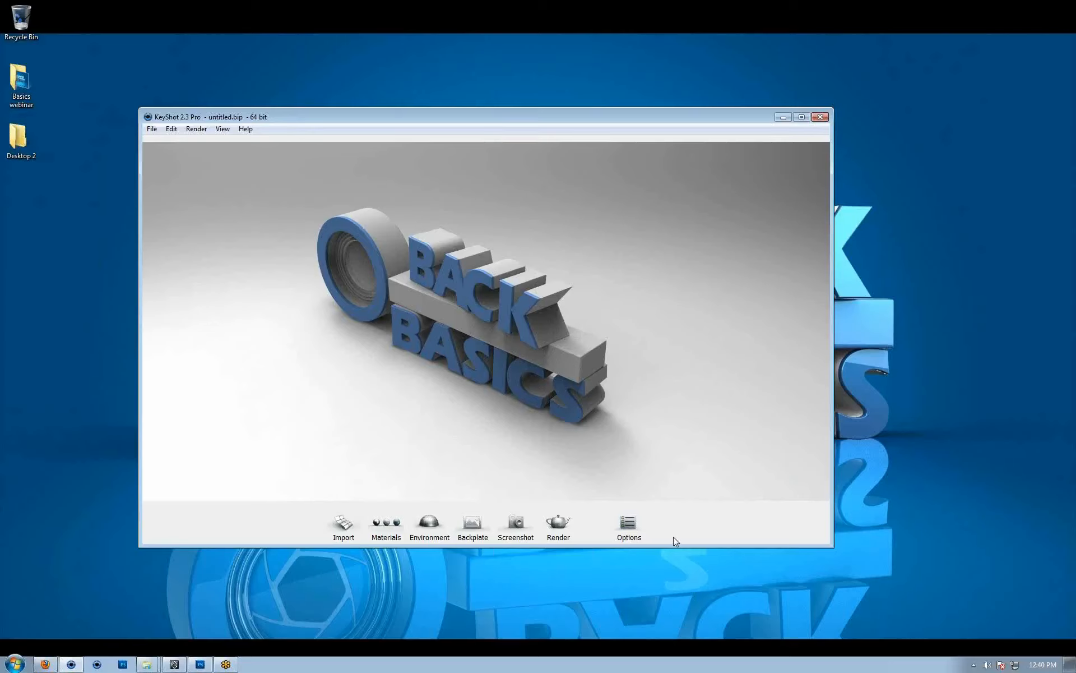
Step: Open the scene options beside the model and maximize the main window
left_click(633, 524)
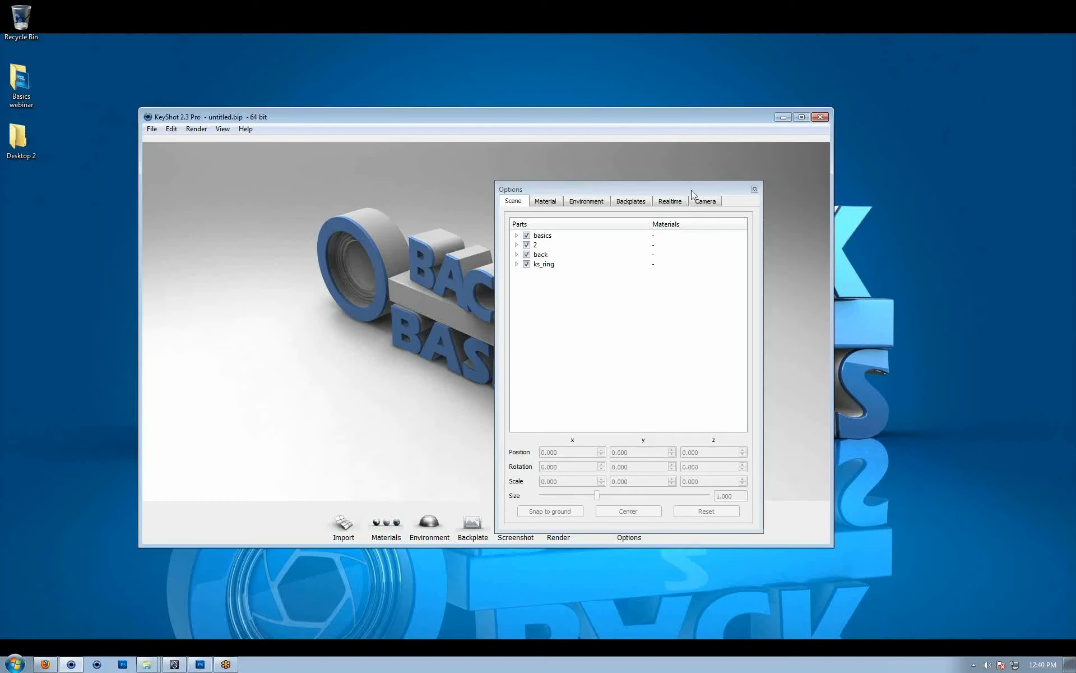
left_click_drag(692, 195, 773, 178)
left_click_drag(701, 119, 640, 128)
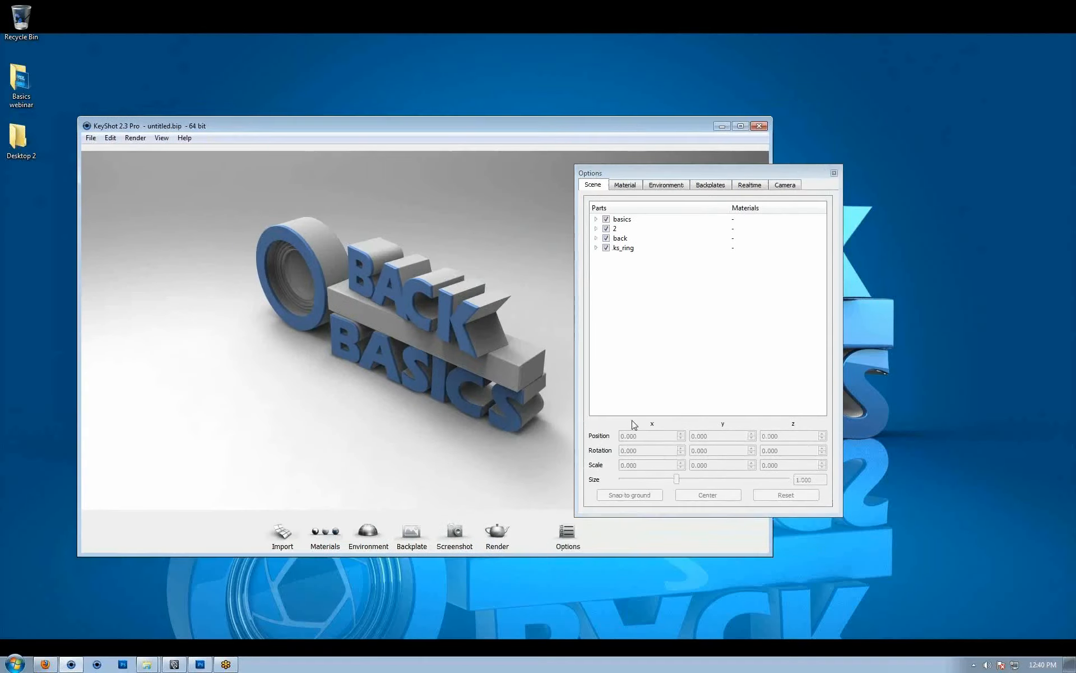
left_click(741, 127)
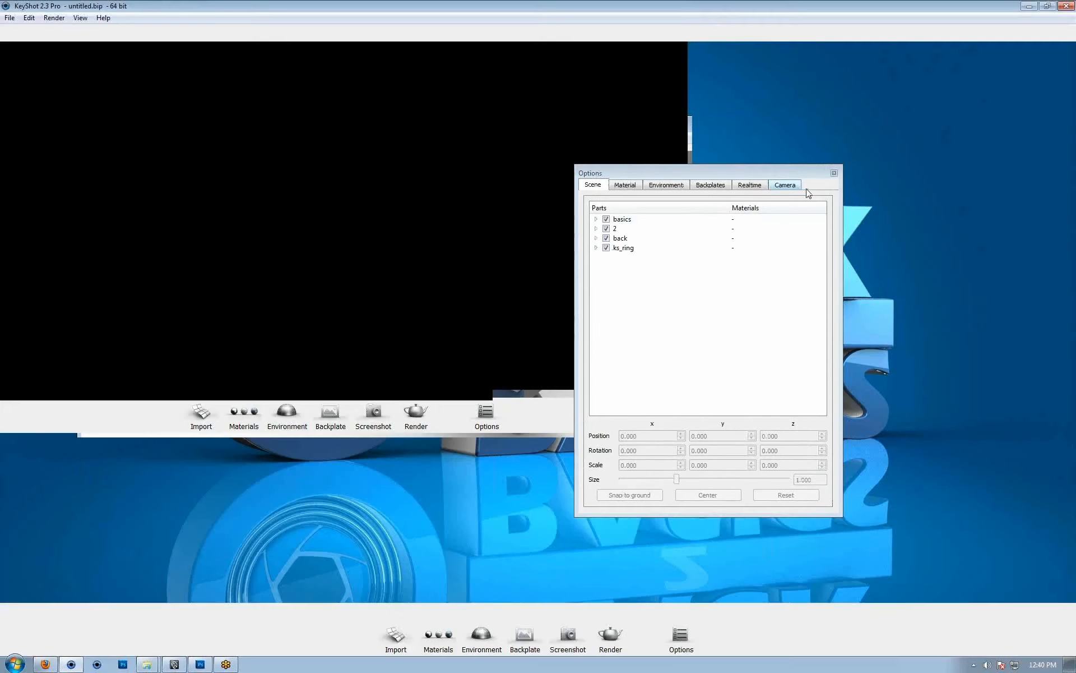
Step: Display the camera settings and arrange them next to the reframed ring and lettering
left_click(785, 186)
left_click_drag(768, 175, 870, 185)
middle_click_drag(538, 241, 400, 278)
left_click_drag(399, 278, 423, 278)
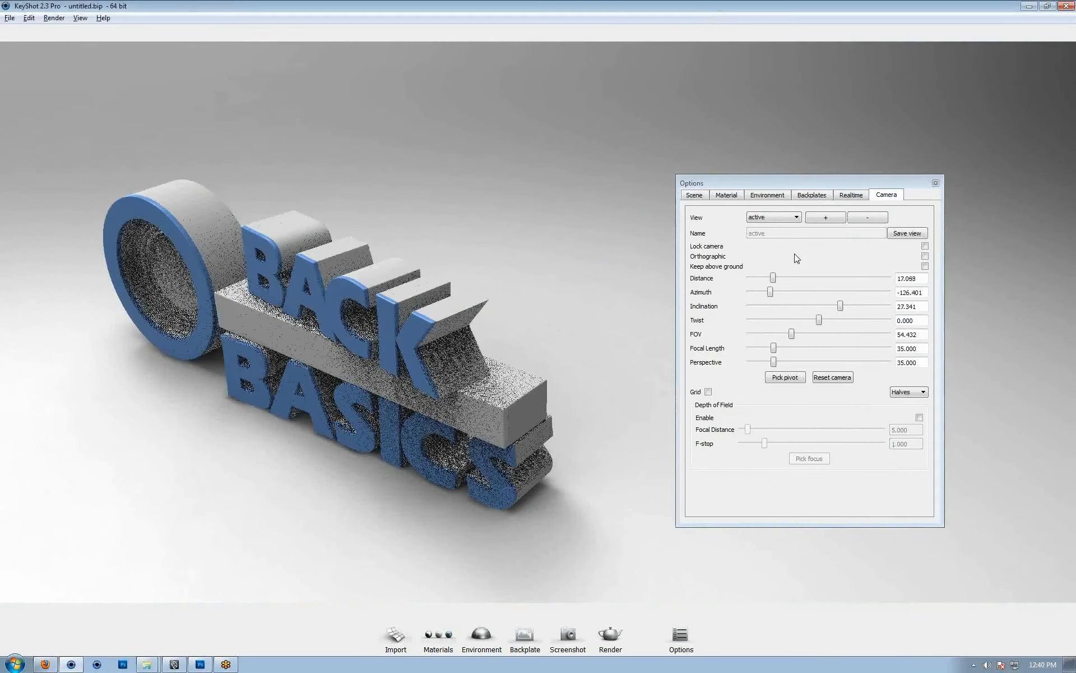
left_click_drag(768, 189, 615, 197)
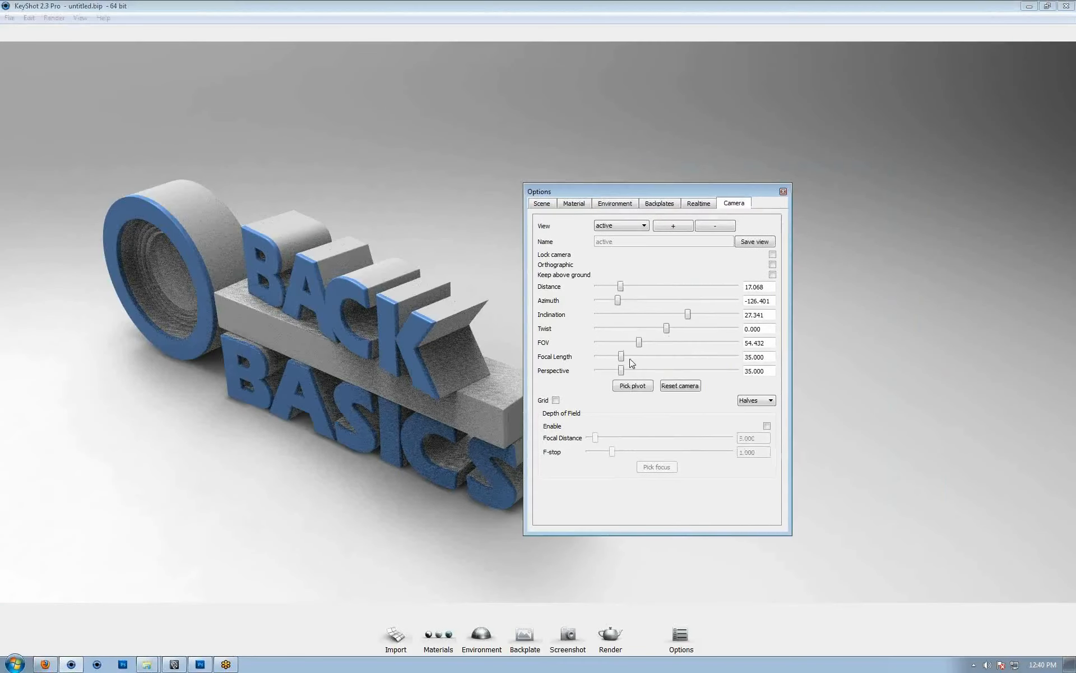
Step: Set the camera's focal length to 7.354 and reframe the lettering close up from a low angle
mouse_move(621, 357)
left_mouse_down()
mouse_move(670, 359)
mouse_move(602, 353)
left_mouse_up()
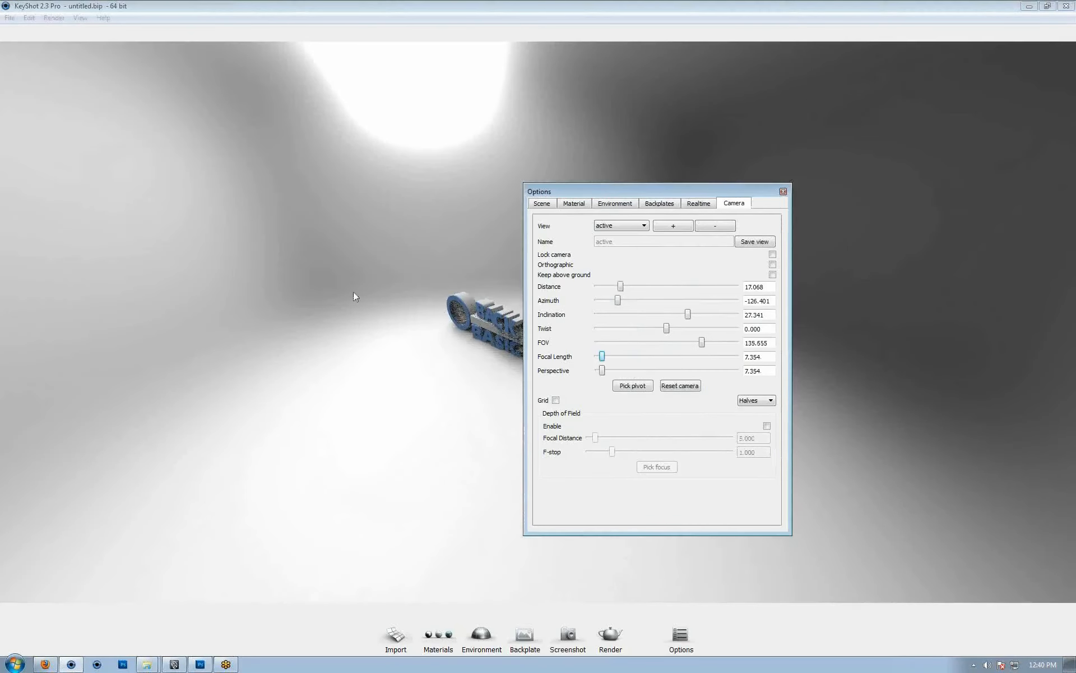
right_click_drag(314, 279, 669, 345, "alt")
right_click_drag(381, 336, 565, 408, "alt")
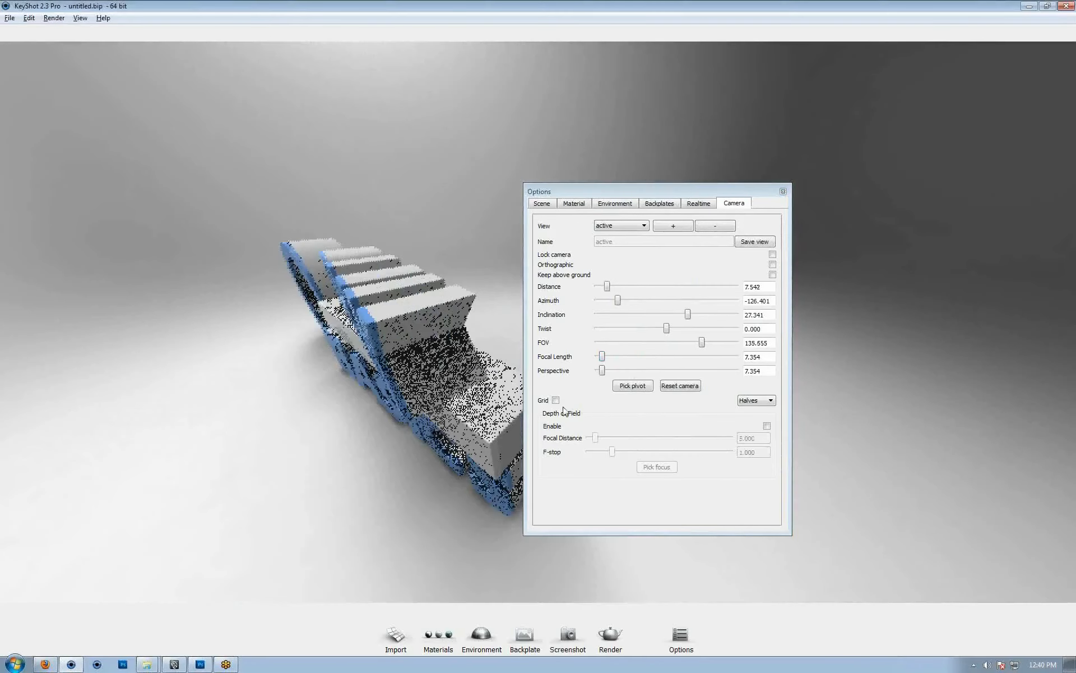
left_click_drag(409, 383, 479, 345)
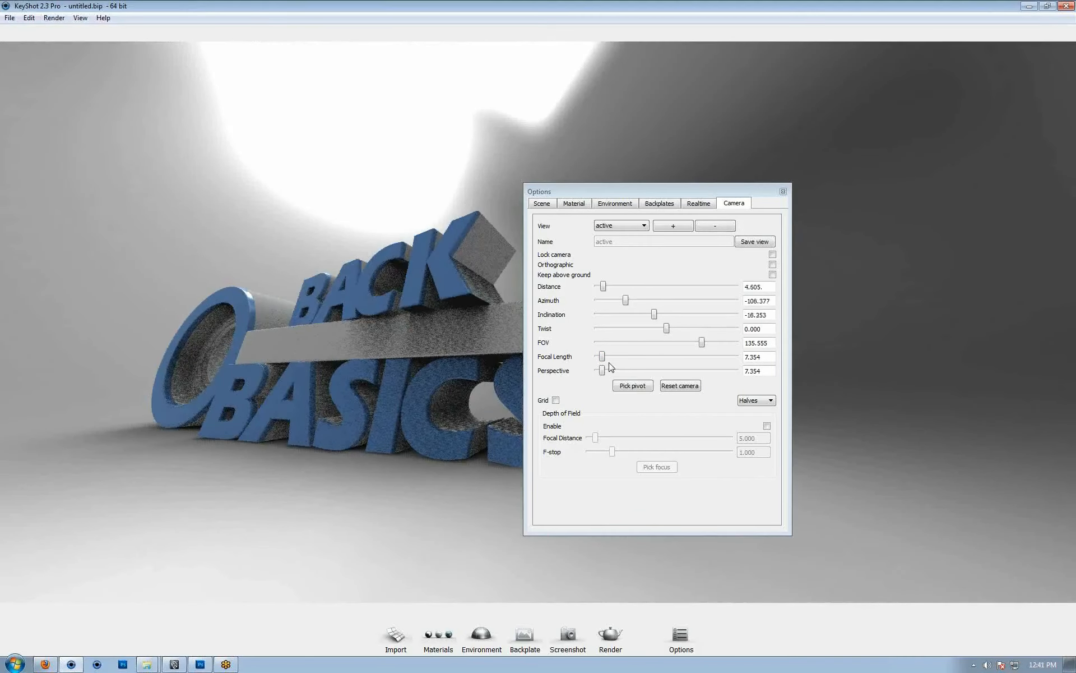
Step: Set the camera's focal length to 83.929 and reframe the model from farther away and above
left_click_drag(603, 359, 646, 364)
scroll(279, 298, "down", 10)
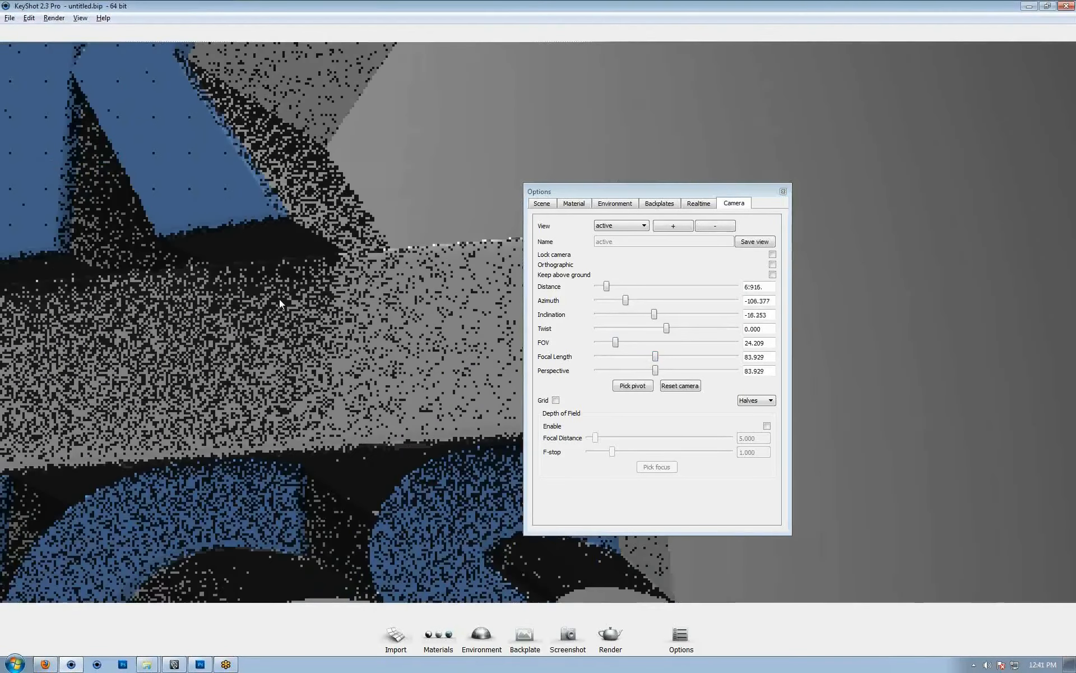
left_click_drag(297, 335, 226, 402)
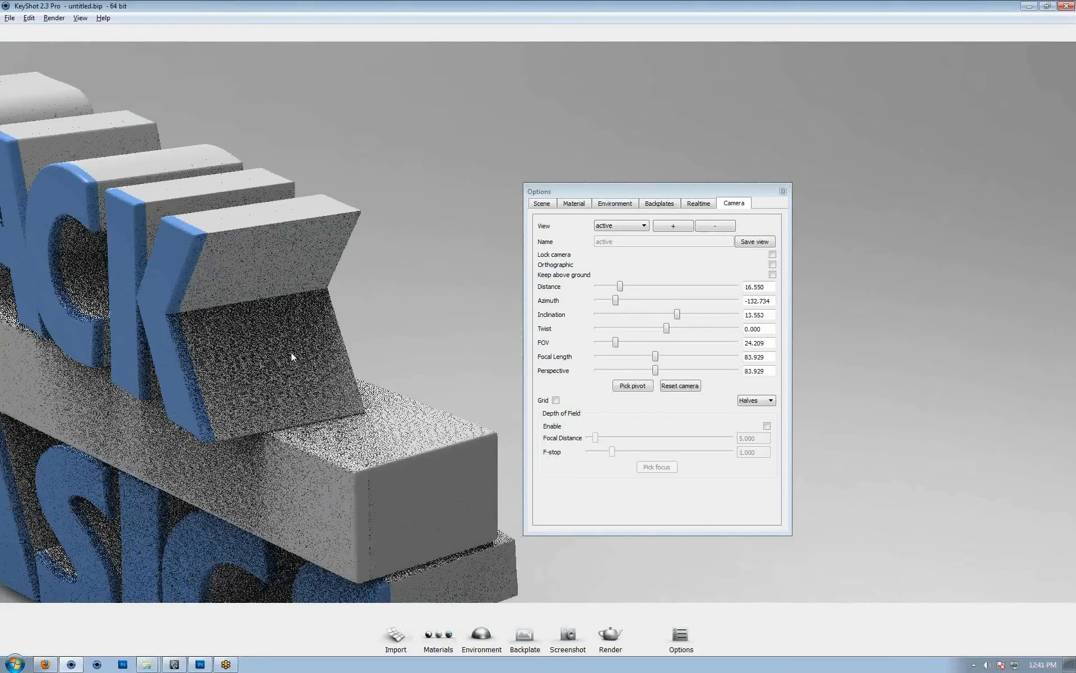
scroll(291, 352, "down", 3)
middle_click_drag(213, 237, 416, 266)
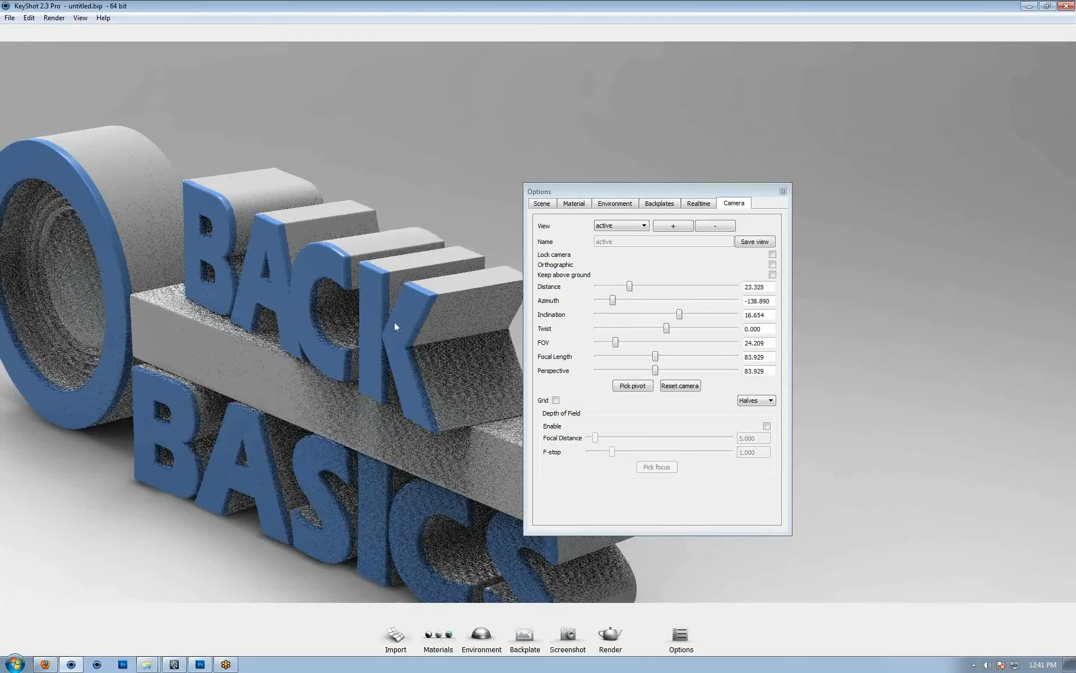
Step: Reduce the camera's focal length to 8.160 and bring the model clear of the camera settings
left_click_drag(657, 358, 655, 356)
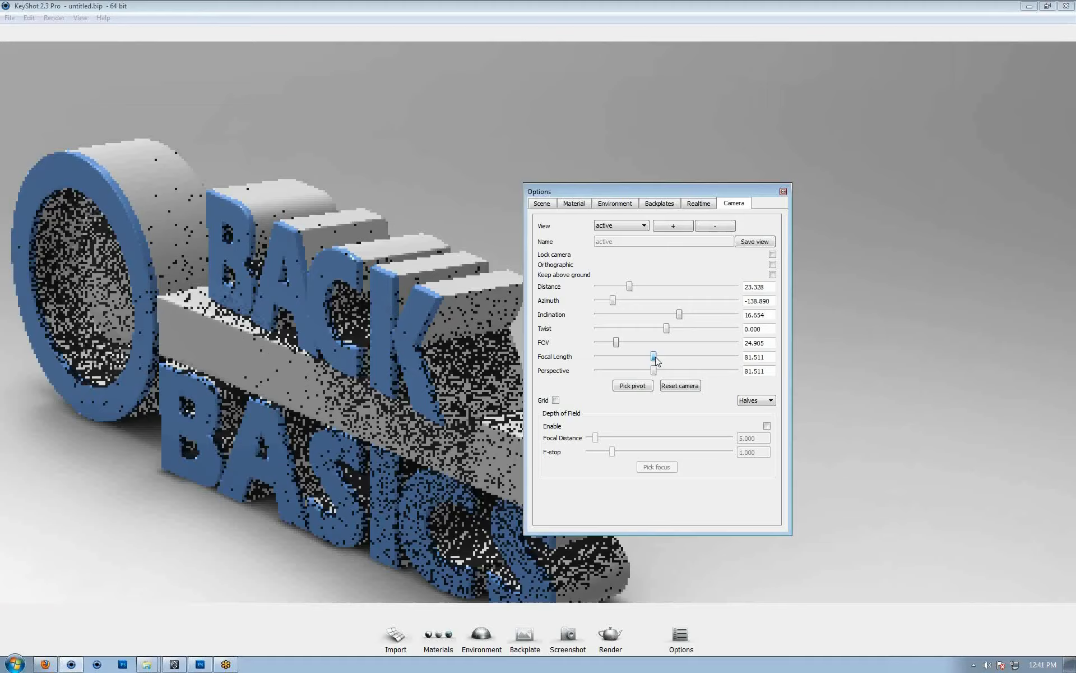
left_click_drag(656, 356, 605, 362)
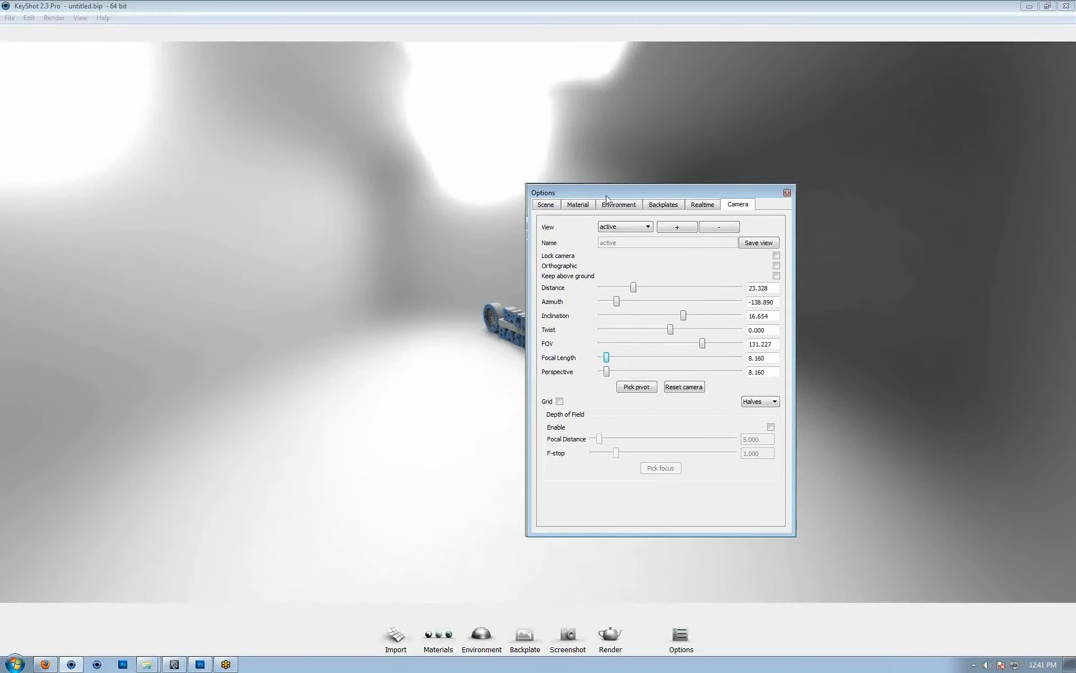
left_click_drag(583, 197, 751, 208)
middle_click_drag(542, 258, 426, 284)
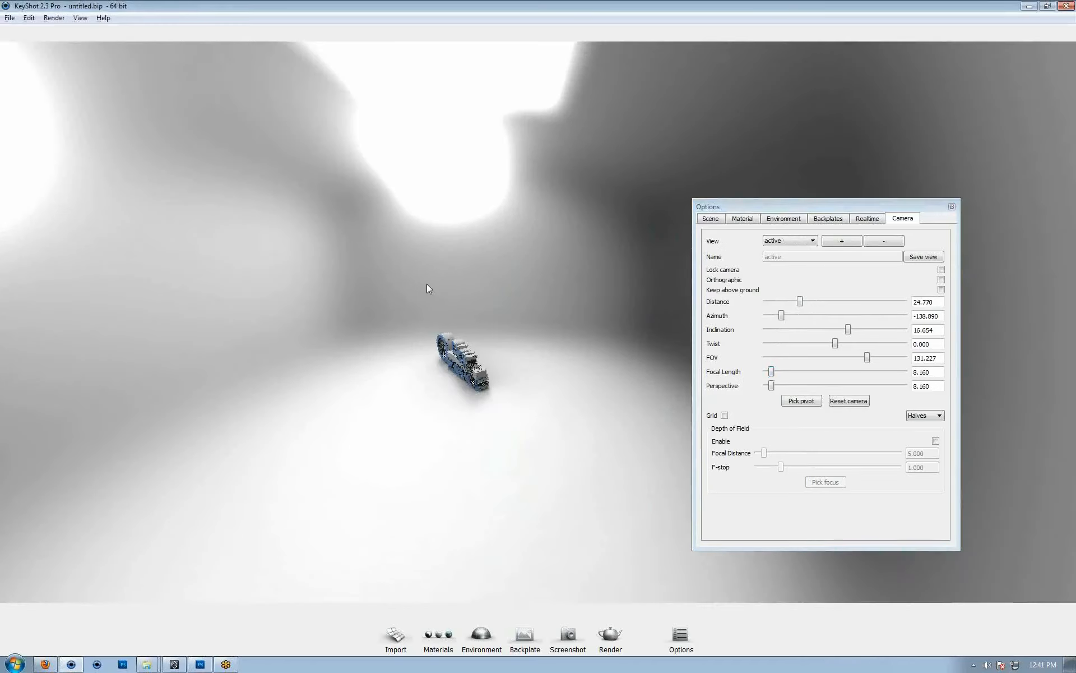
Step: Set the camera's focal length to 77.481 and reframe the ring and lettering from an angled view above
left_click_drag(375, 299, 639, 342)
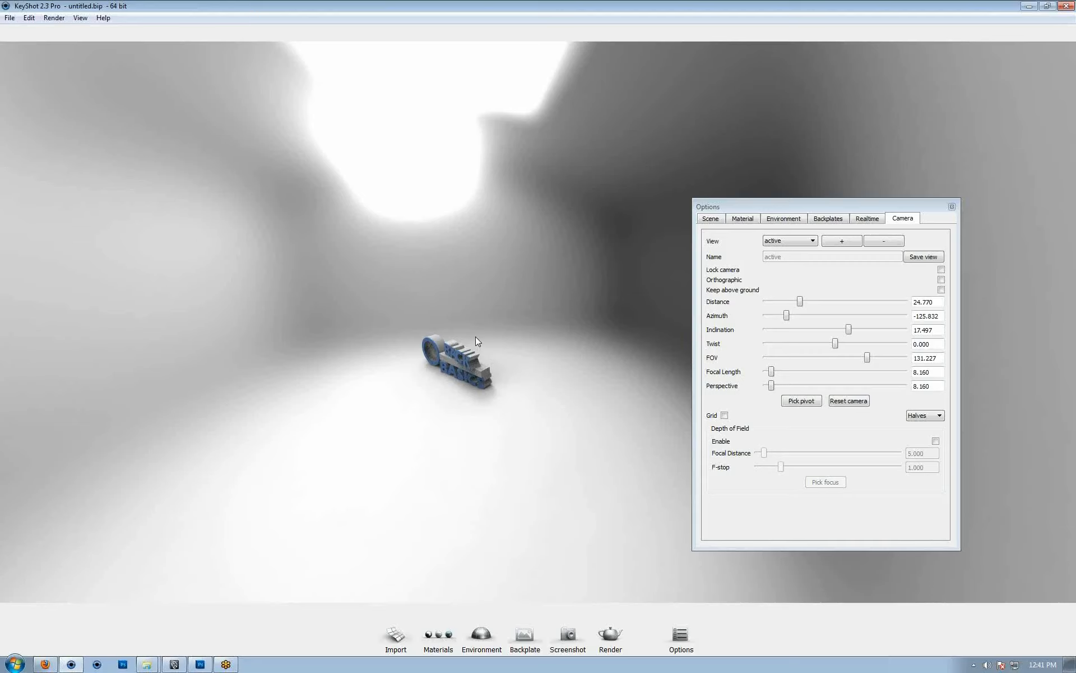
left_click_drag(485, 303, 488, 336)
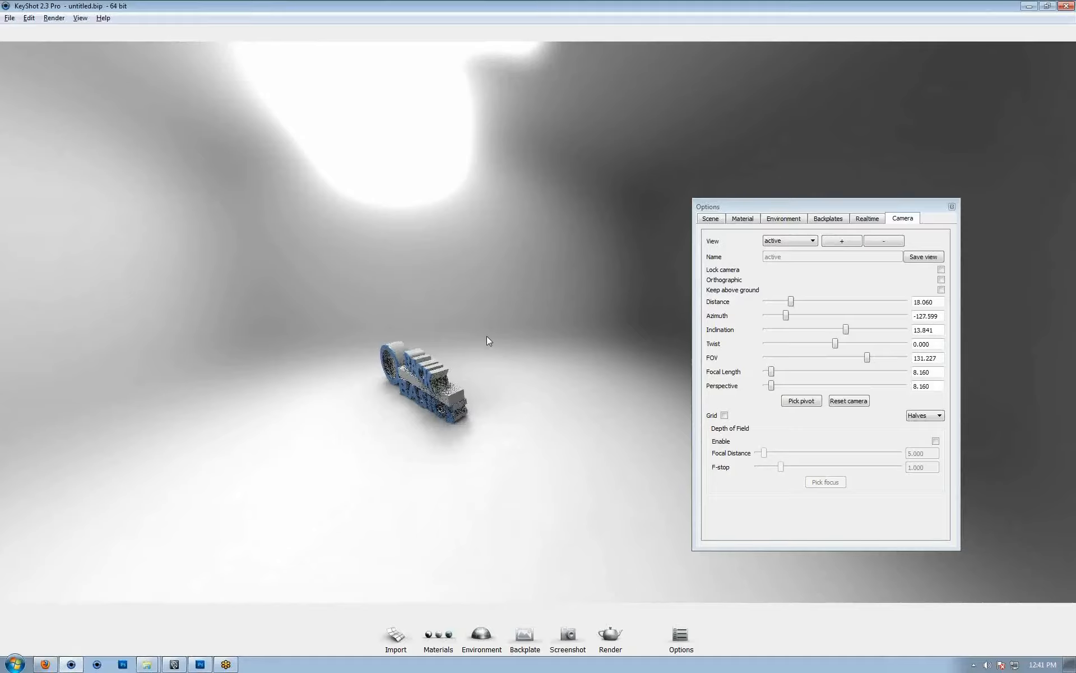
middle_click_drag(487, 337, 583, 318)
right_click_drag(583, 319, 535, 321)
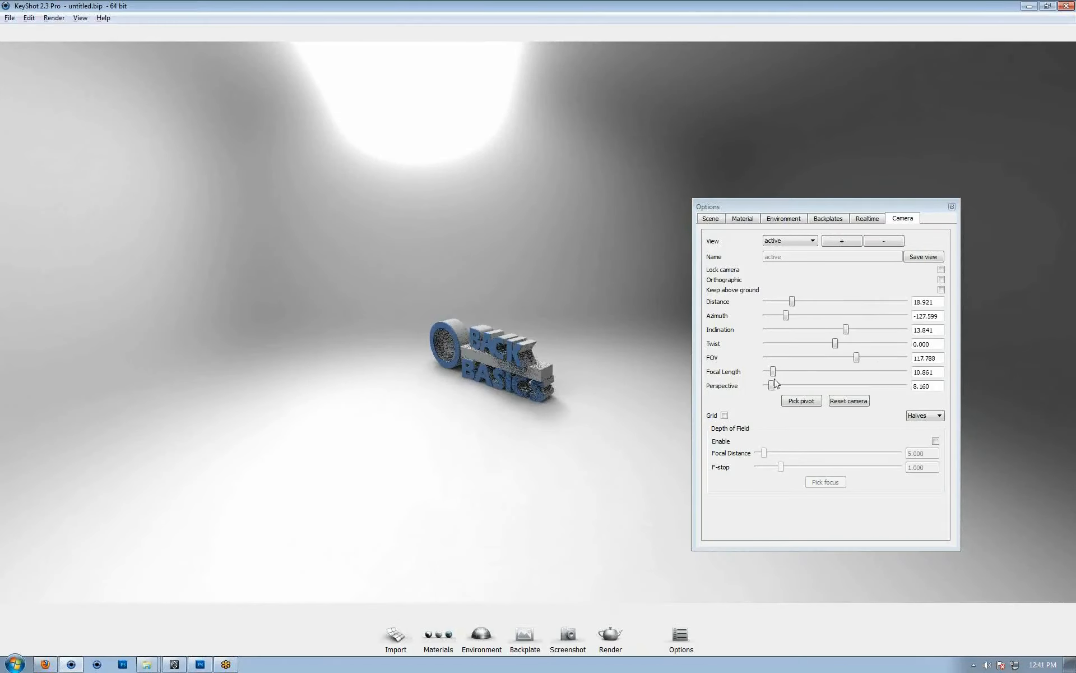
left_click_drag(775, 373, 819, 372)
middle_click_drag(391, 371, 454, 184)
scroll(452, 184, "down", 3)
left_click_drag(452, 184, 440, 237)
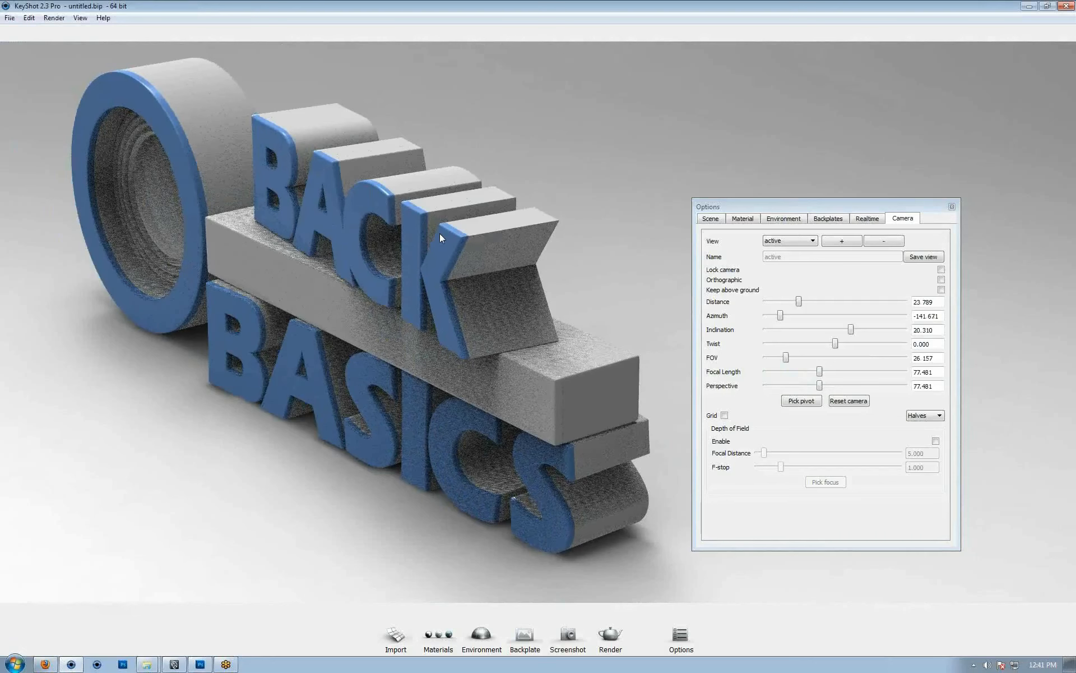
scroll(505, 257, "down", 6)
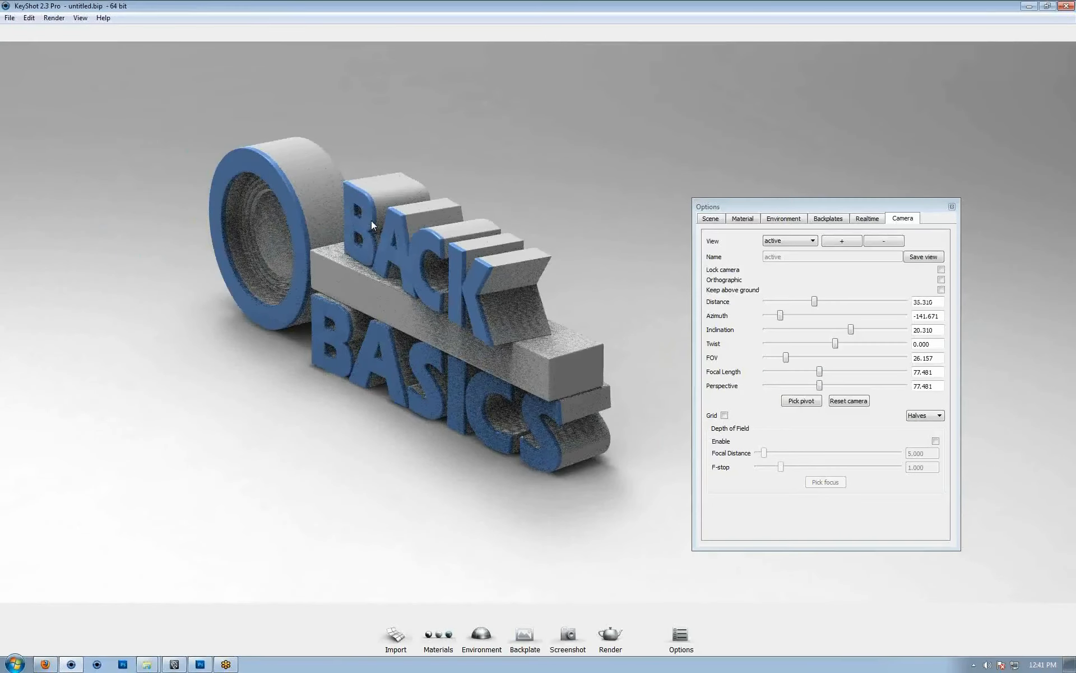
Step: Reposition the camera settings next to the lettering and orbit the model to a slightly lower angle
left_click_drag(827, 206, 737, 181)
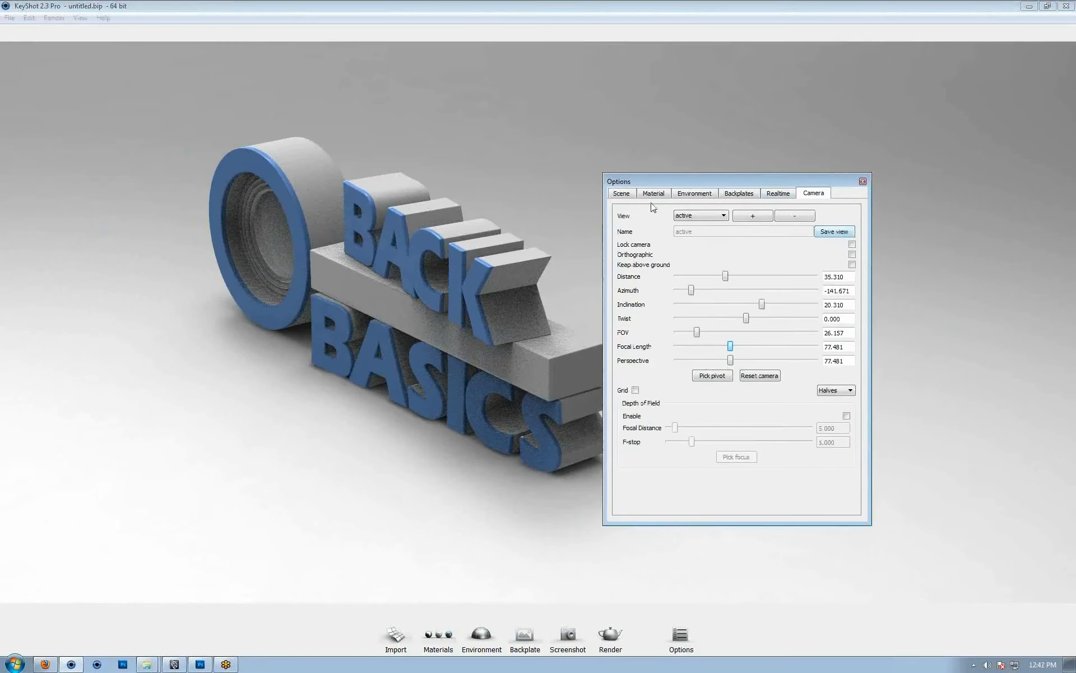
left_click_drag(671, 184, 718, 177)
left_click_drag(585, 335, 590, 309)
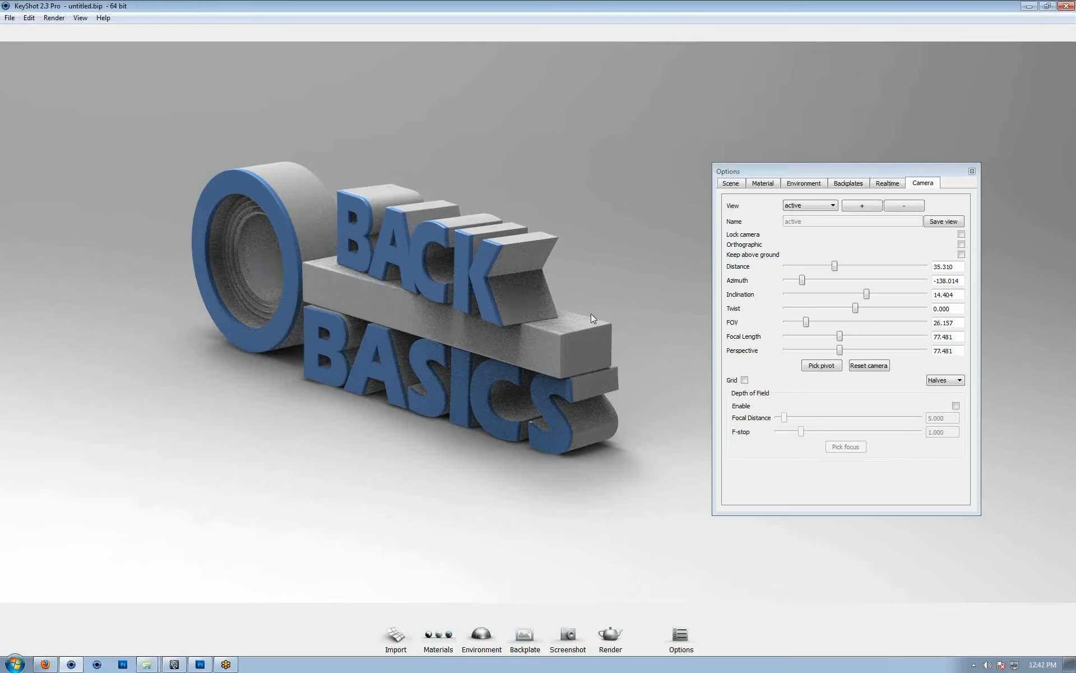
left_click_drag(827, 171, 715, 190)
Step: Set the camera's focal length to 29.924 and frame the end of the BASICS lettering close up from a low angle
left_click_drag(479, 228, 421, 302)
left_click_drag(507, 348, 361, 282)
left_click_drag(719, 354, 696, 356)
scroll(550, 337, "up", 3)
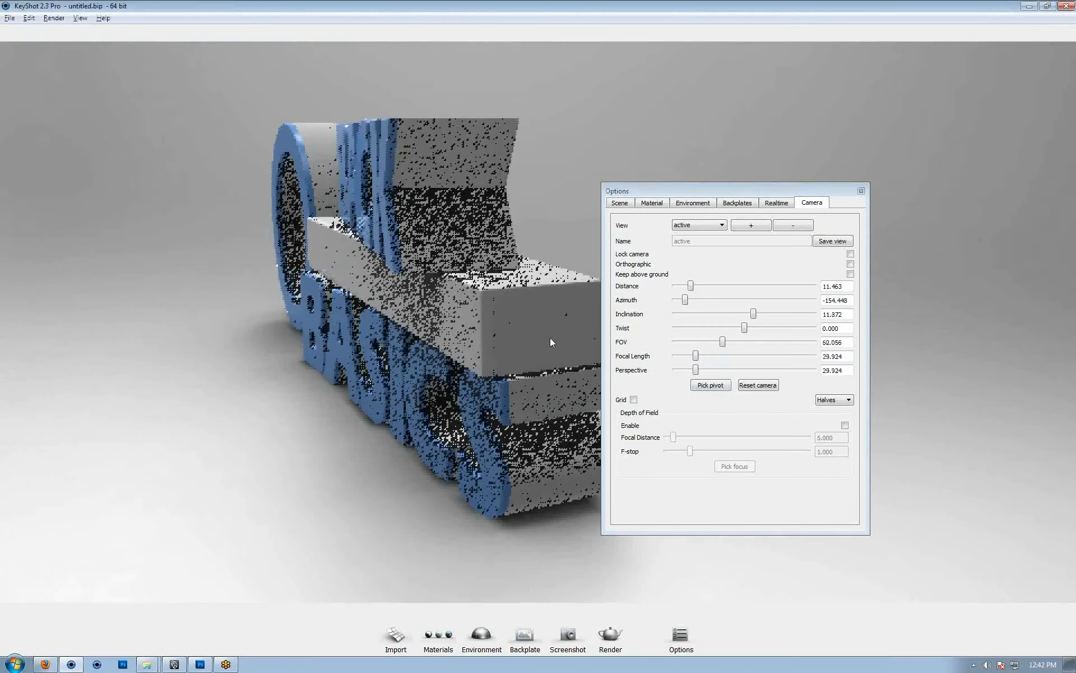
left_click_drag(552, 361, 554, 317)
scroll(540, 367, "up", 3)
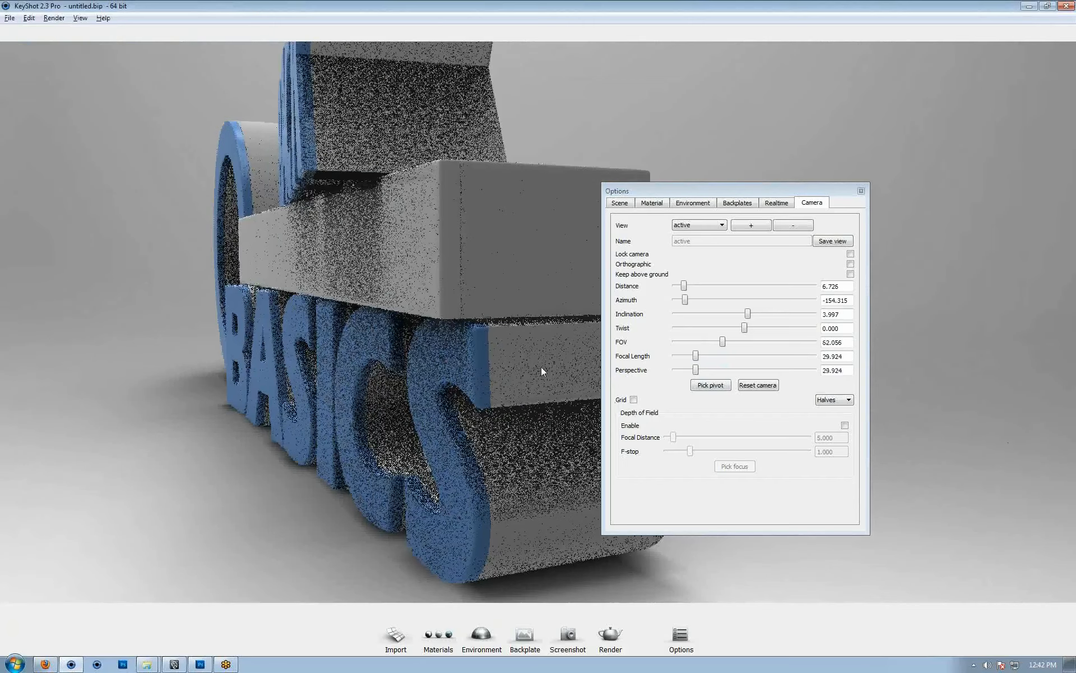
Step: Save the current low-angle camera view under the name view_1
left_click(832, 242)
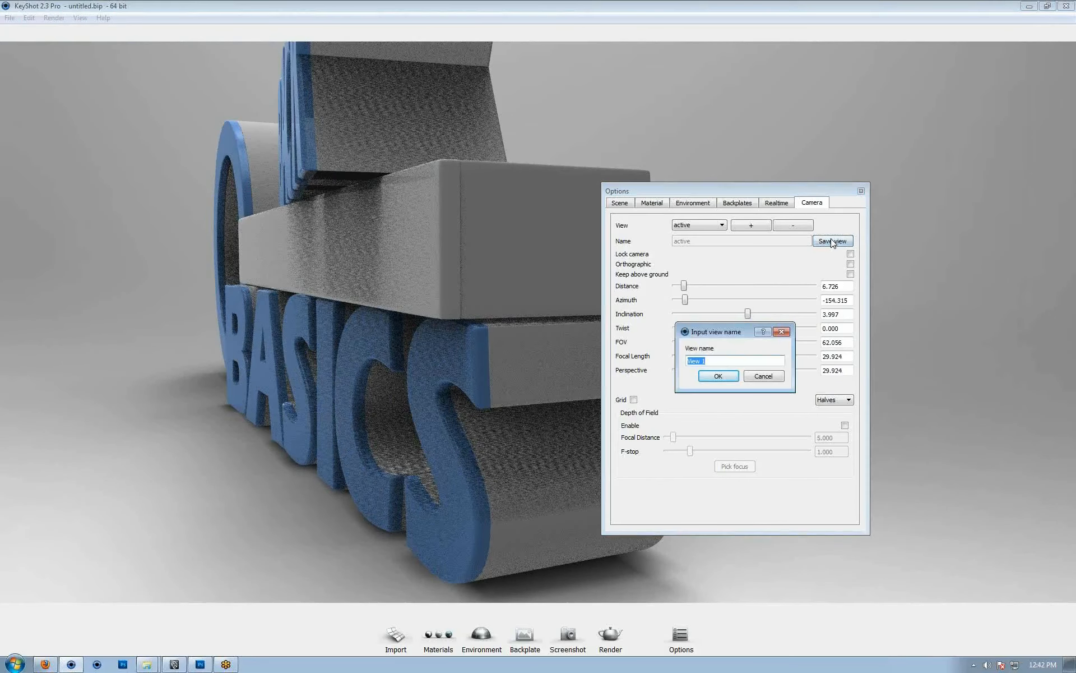
type("wi")
type("ie")
key("Return")
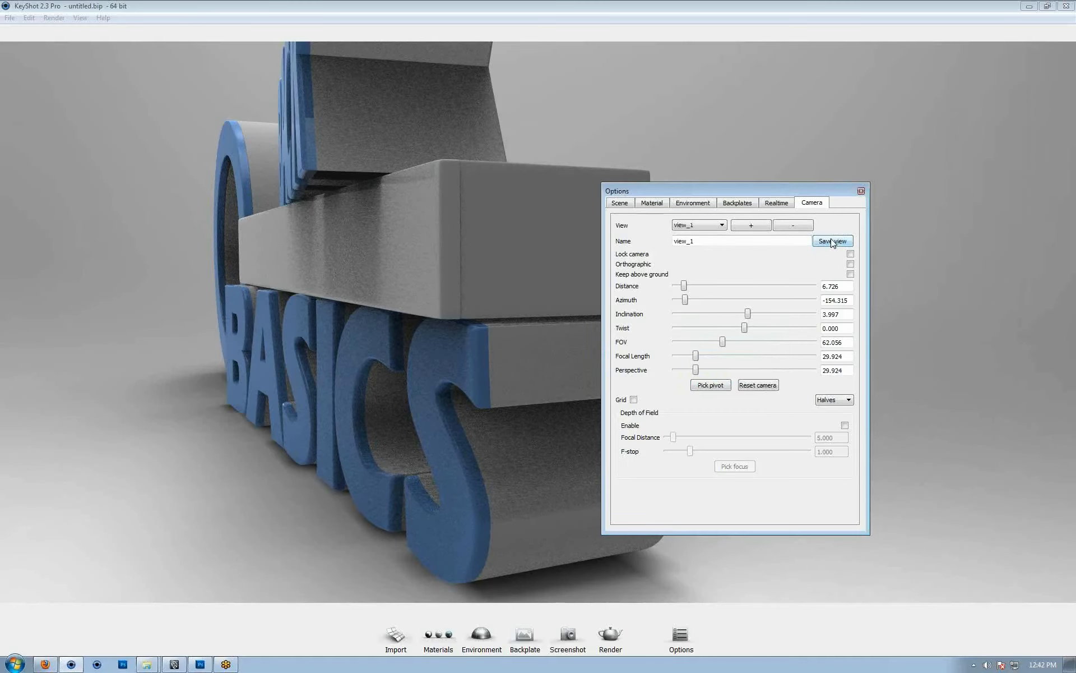
Step: Orbit to the rear of the ring, try longer focal lengths up to 105.041, and reduce the focal length to 21.627
left_click_drag(623, 100, 380, 268)
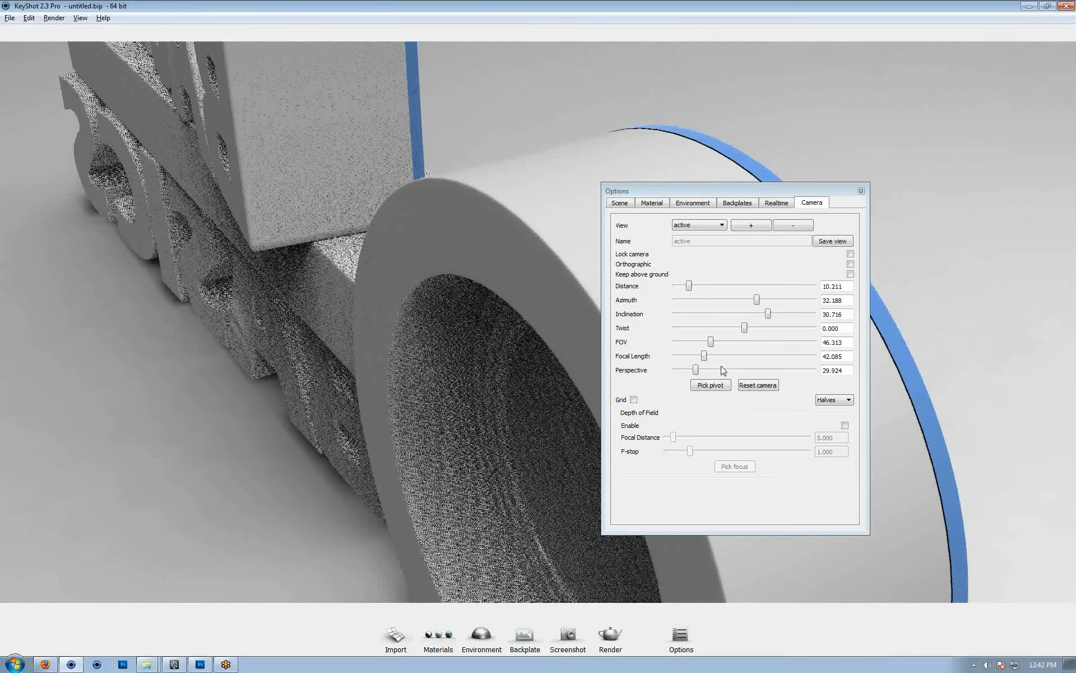
scroll(349, 306, "down", 1)
scroll(349, 306, "down", 1, "alt")
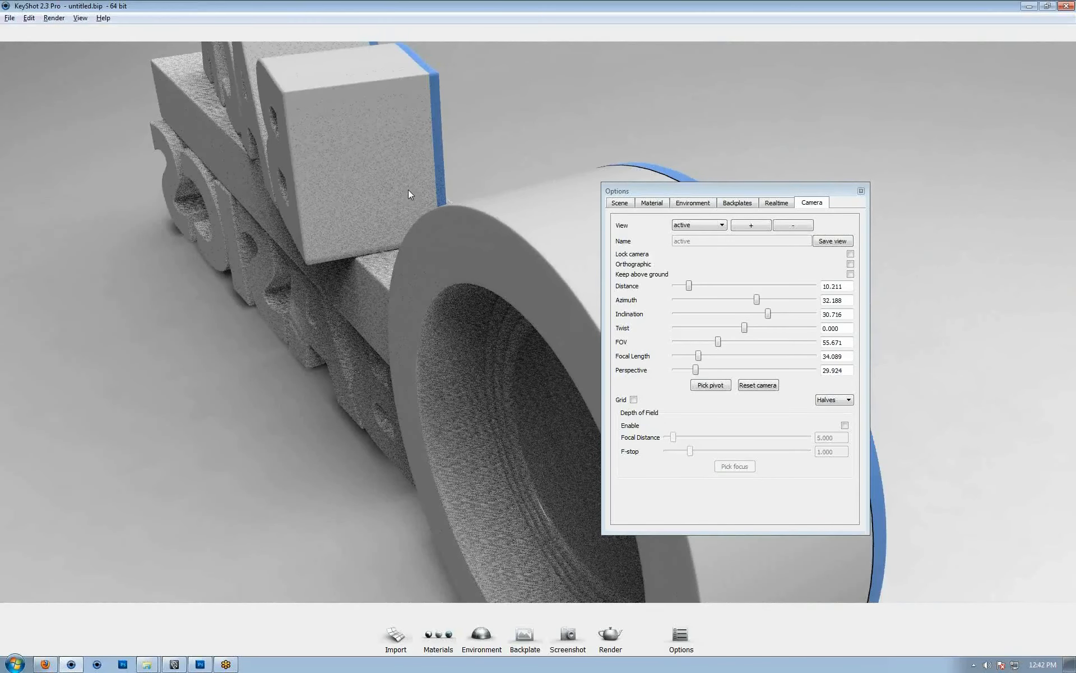
scroll(411, 179, "up", 5, "alt")
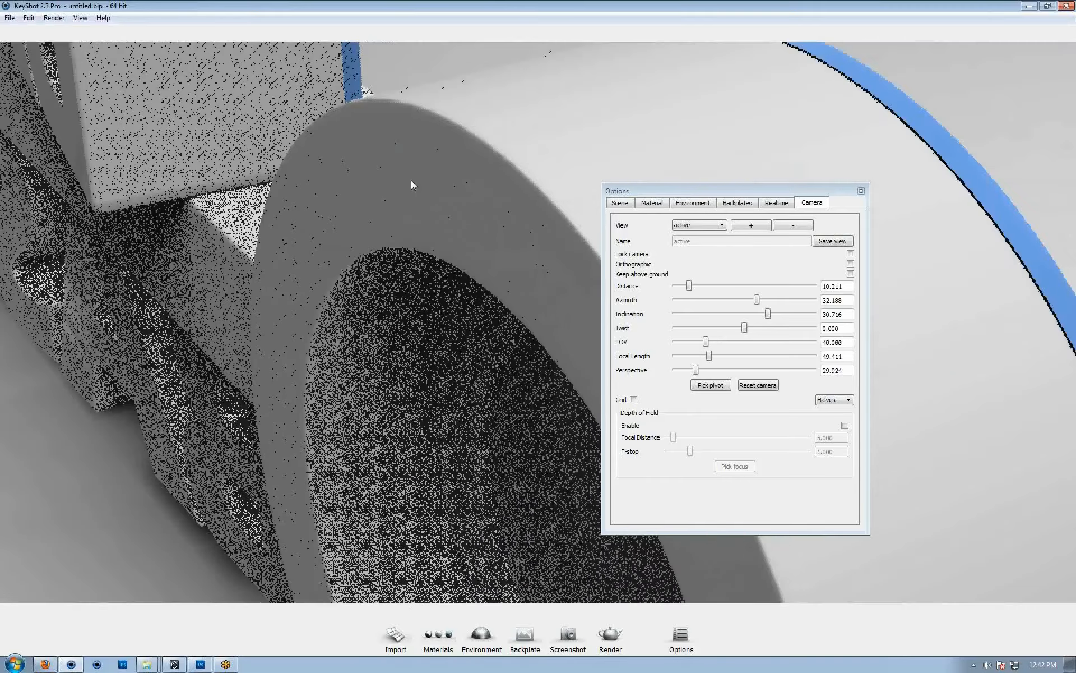
scroll(412, 180, "up", 1, "alt")
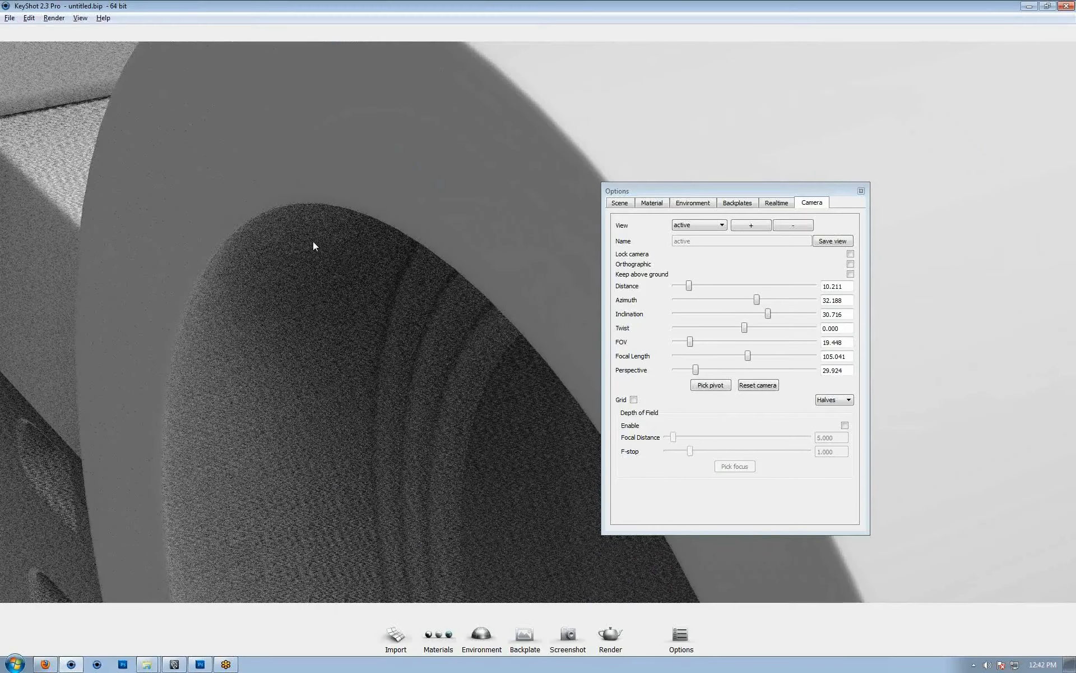
scroll(313, 241, "down", 6, "alt")
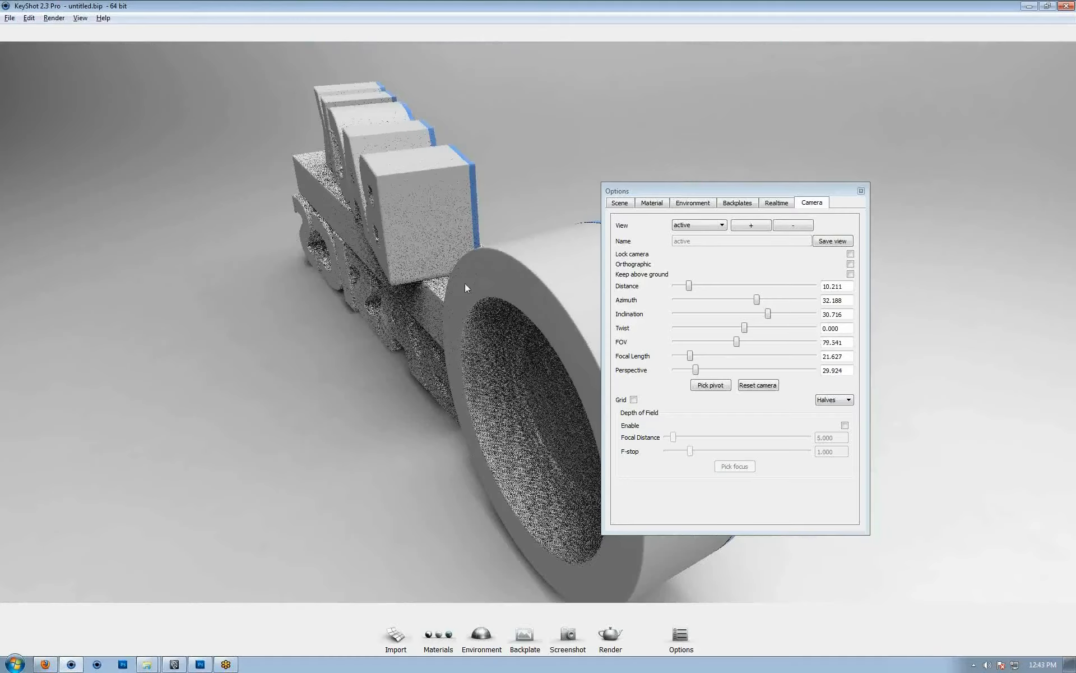
left_click_drag(476, 287, 378, 264)
scroll(378, 264, "down", 2, "alt")
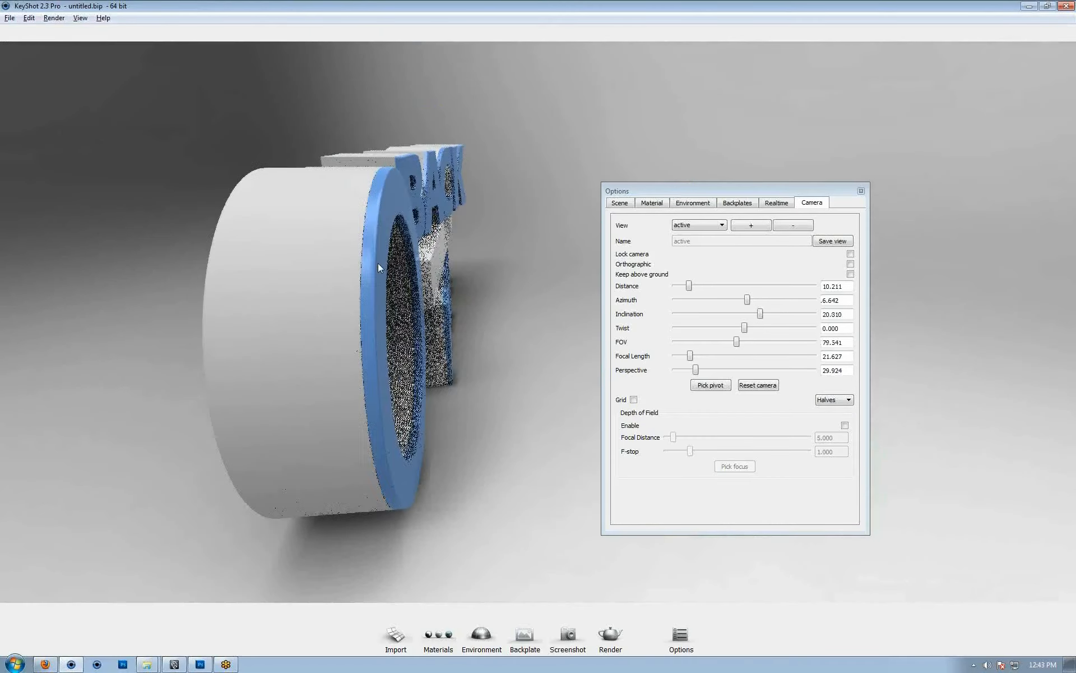
Step: Frame the rear of the ring and the BACK lettering from above with a focal length of 85.055
left_click_drag(443, 308, 298, 247)
scroll(291, 244, "up", 5, "alt")
scroll(290, 240, "up", 3, "alt")
middle_click_drag(290, 240, 497, 200)
scroll(306, 212, "down", 7)
middle_click_drag(122, 175, 424, 252)
scroll(426, 245, "down", 4, "alt")
scroll(482, 233, "up", 2, "alt")
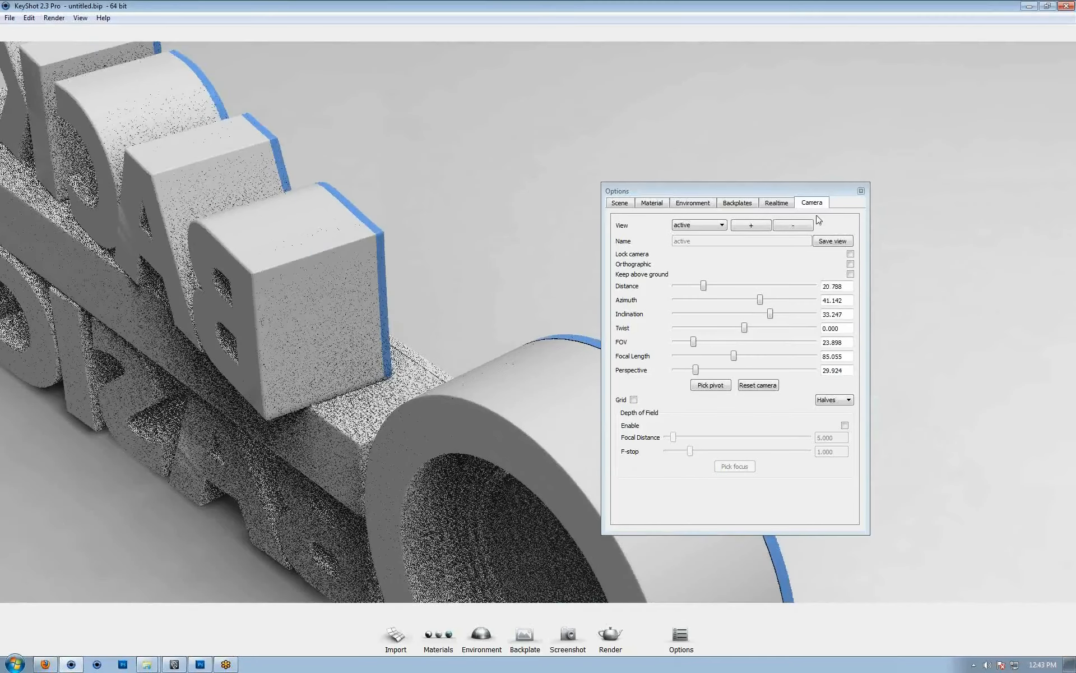
Step: Save the current rear camera view under the name view_2
left_click(832, 241)
type("view_2")
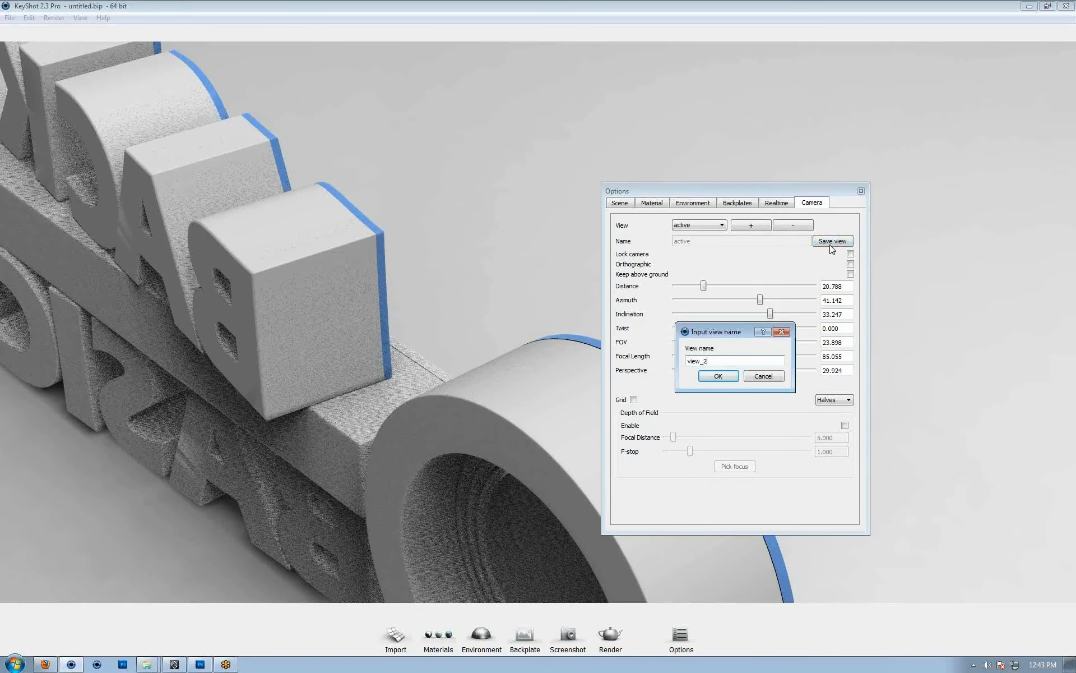
key("Return")
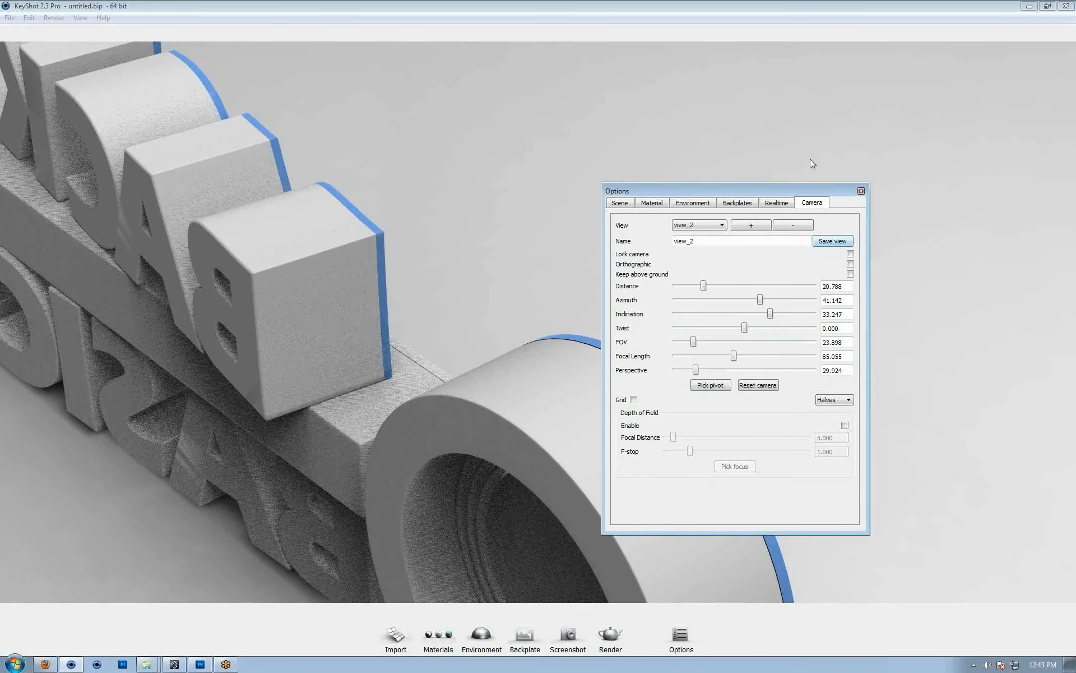
Step: Orbit away from the saved camera, recall view_1, and switch to view_2 to compare them
left_click_drag(481, 229, 95, 173)
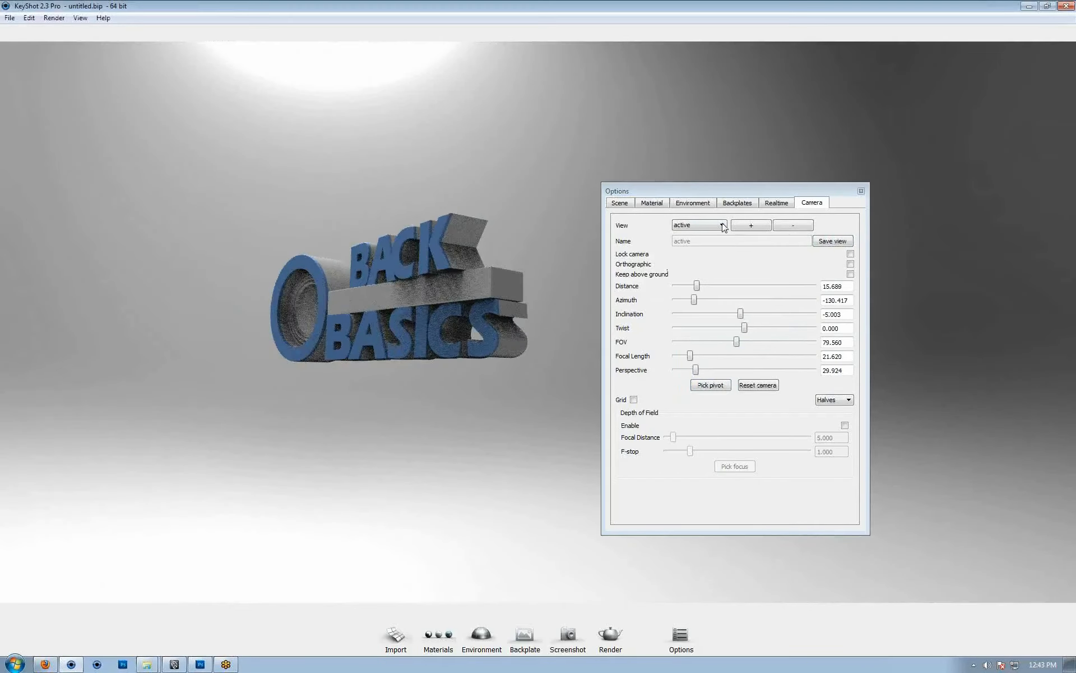
left_click(712, 225)
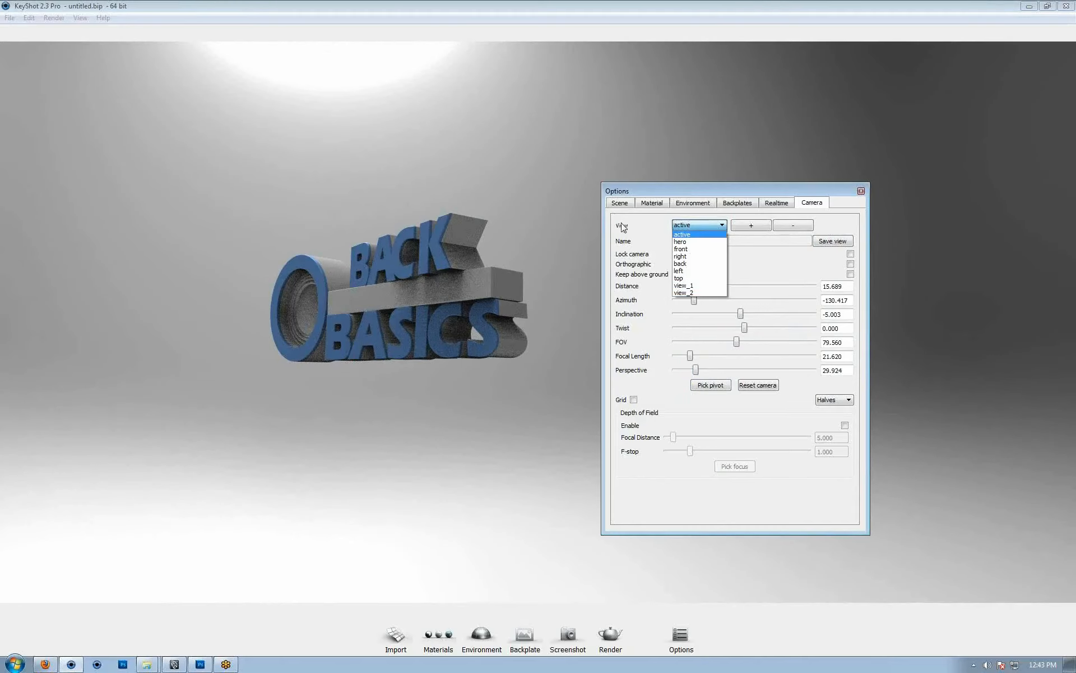
left_click(694, 286)
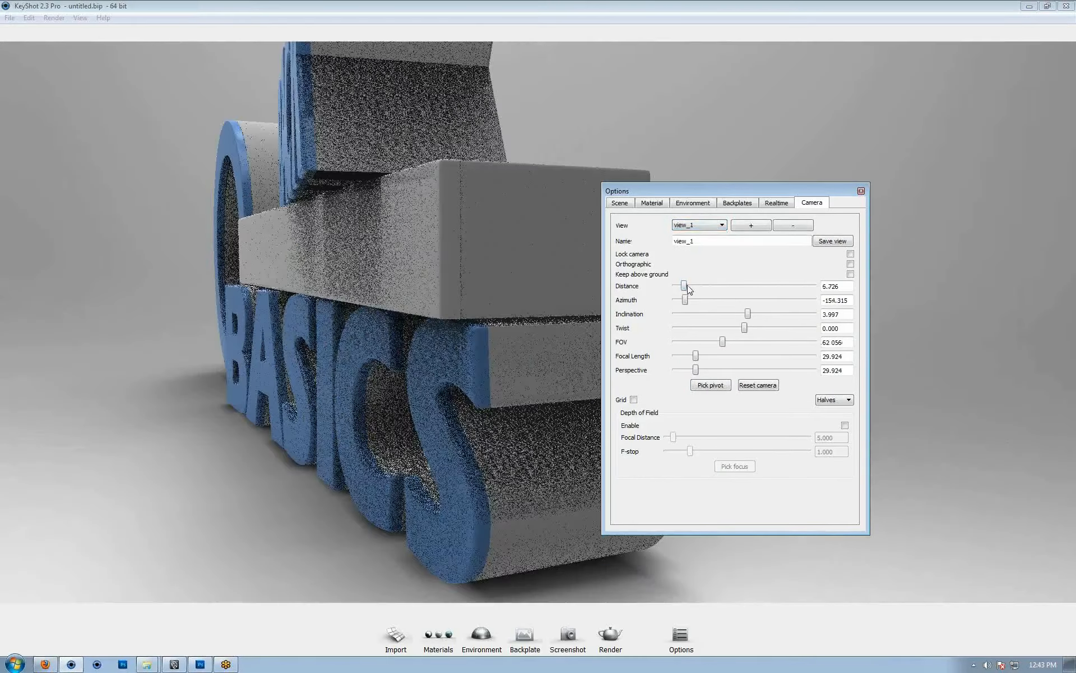
left_click(708, 229)
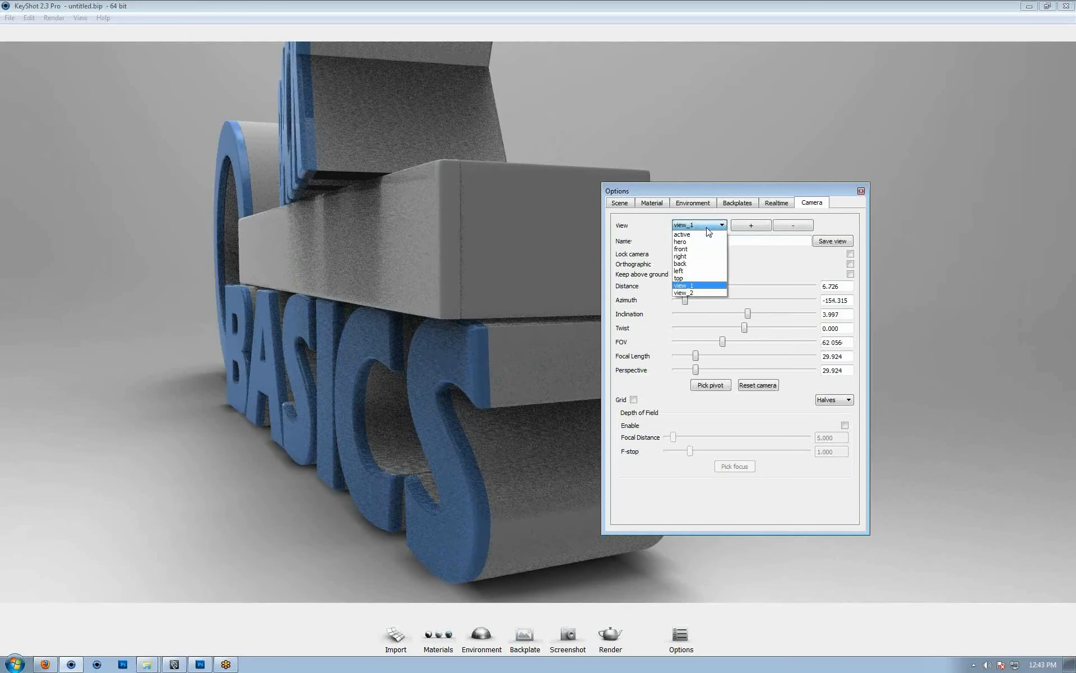
left_click(689, 293)
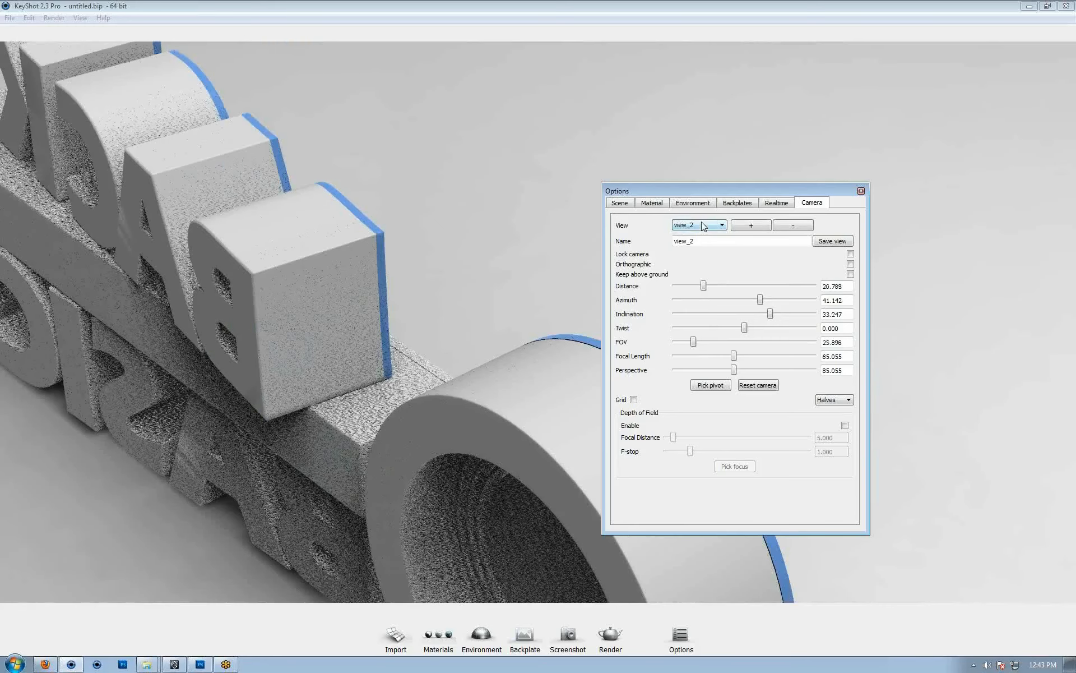
Step: Reframe the whole ring and lettering from the front, close the camera settings, and center the model in the scene
left_click_drag(516, 202, 356, 233)
left_click_drag(417, 258, 300, 239)
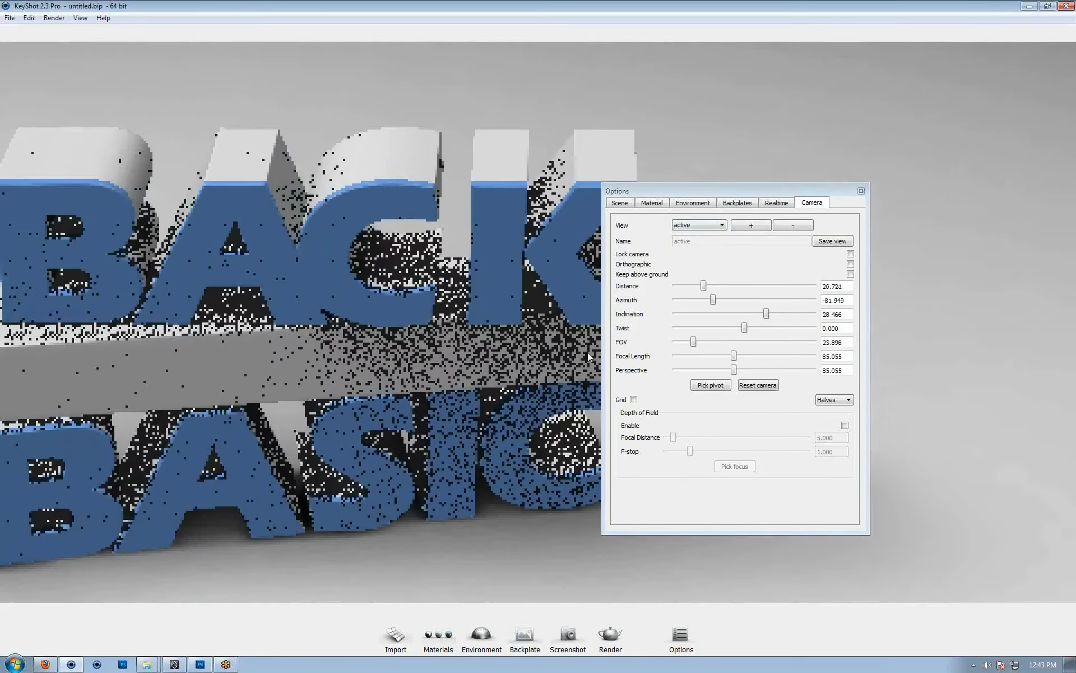
scroll(587, 352, "down", 3)
left_click_drag(291, 321, 426, 304)
scroll(331, 294, "down", 3)
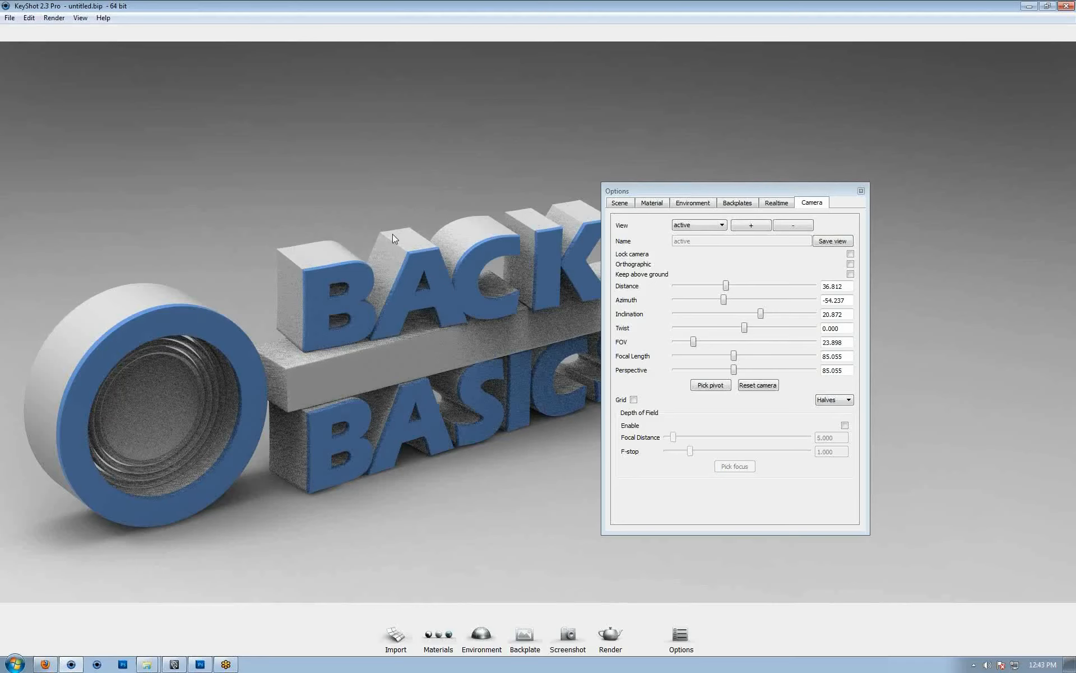
left_click(861, 192)
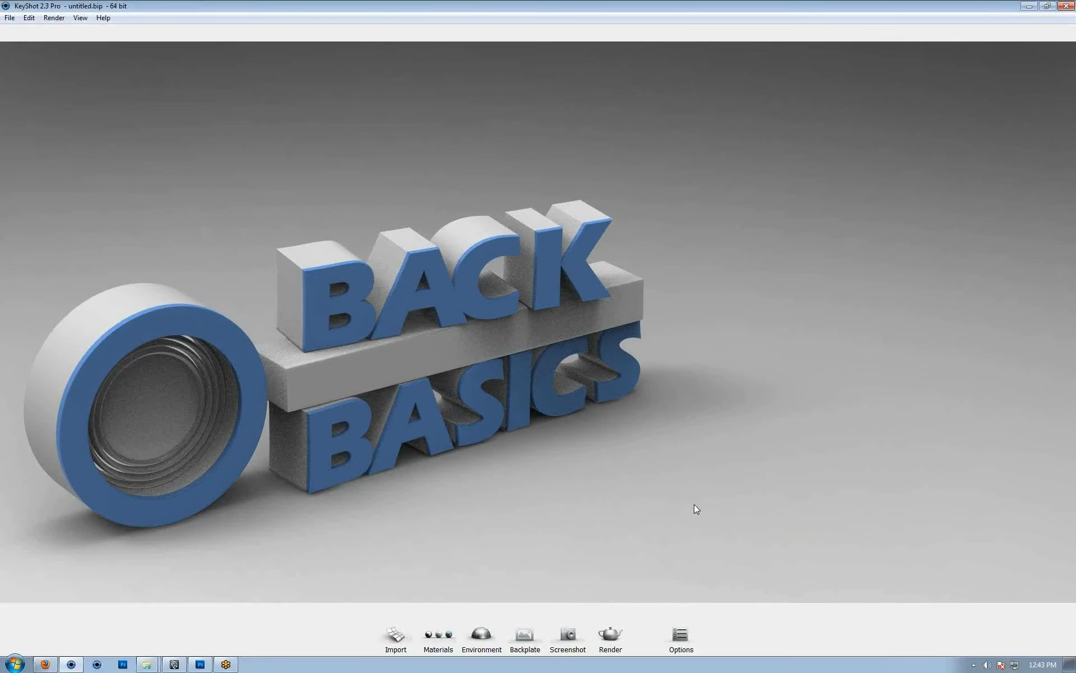
middle_click_drag(355, 243, 542, 243)
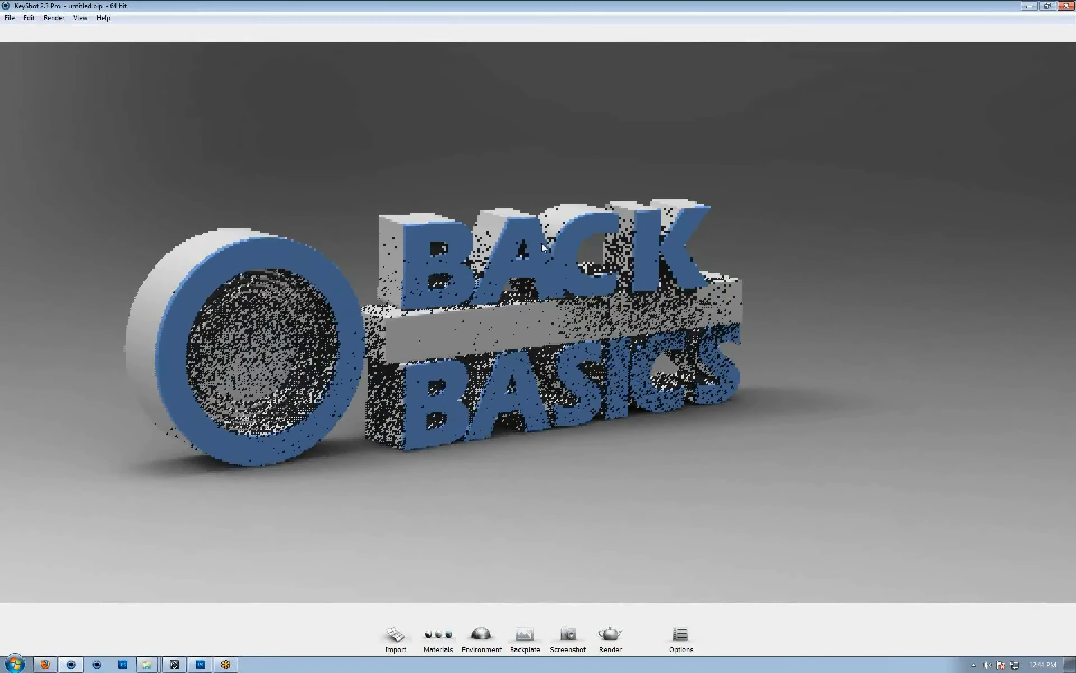
left_click_drag(672, 241, 634, 260)
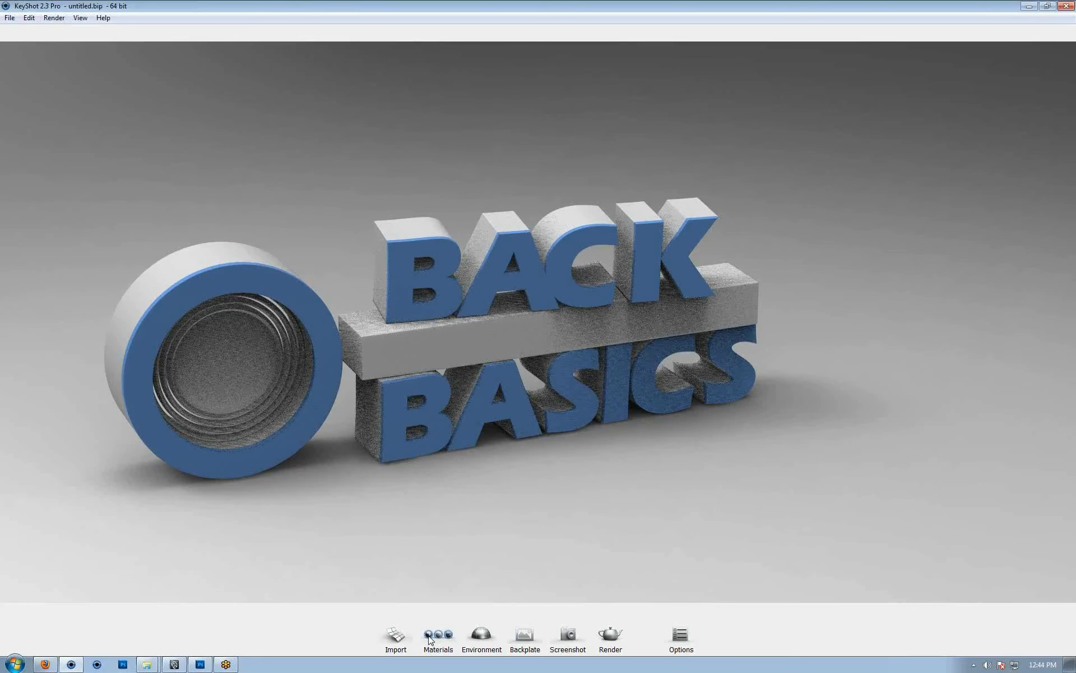
Step: Display the Paints group in the material library, and narrow and move the library beside the ring and BACK lettering
left_click(430, 639)
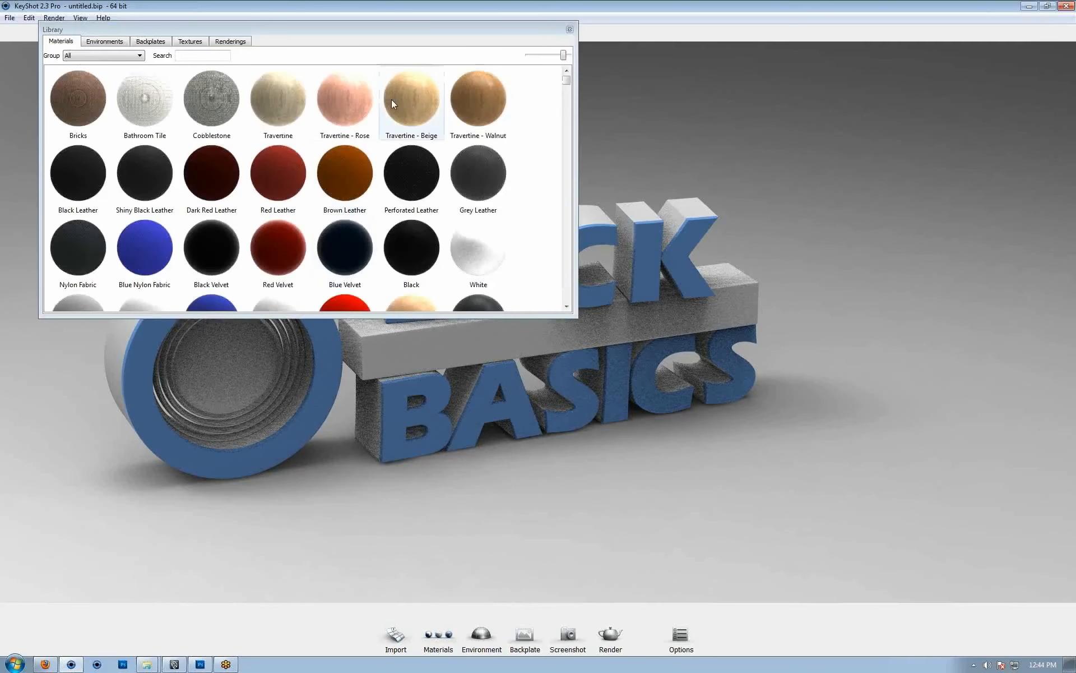
left_click(135, 56)
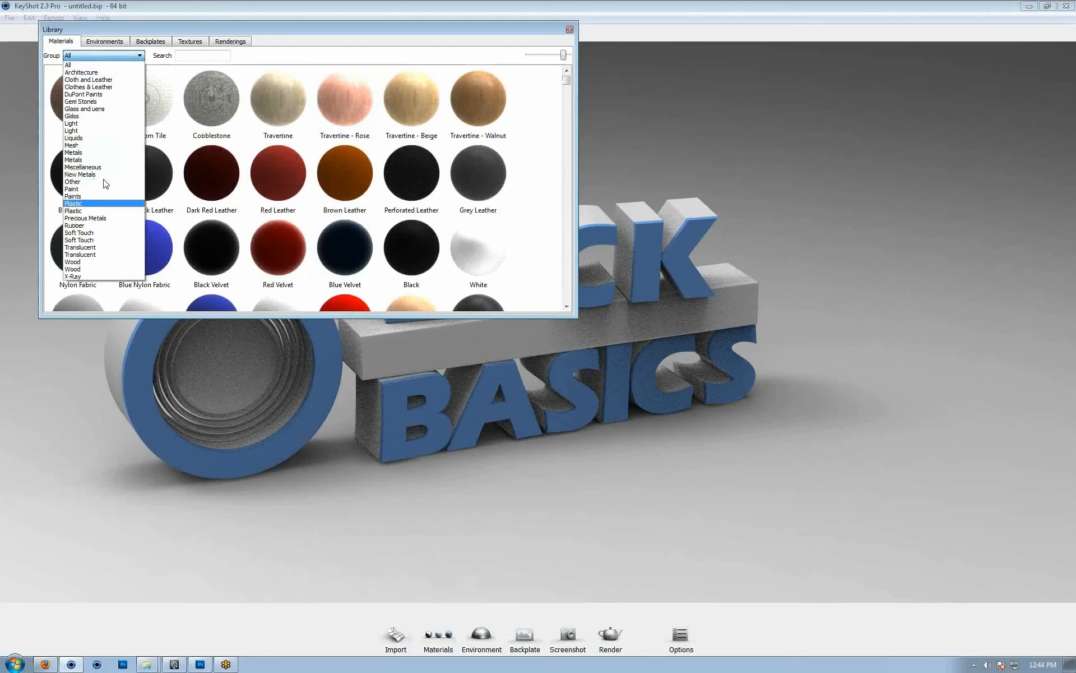
left_click(95, 196)
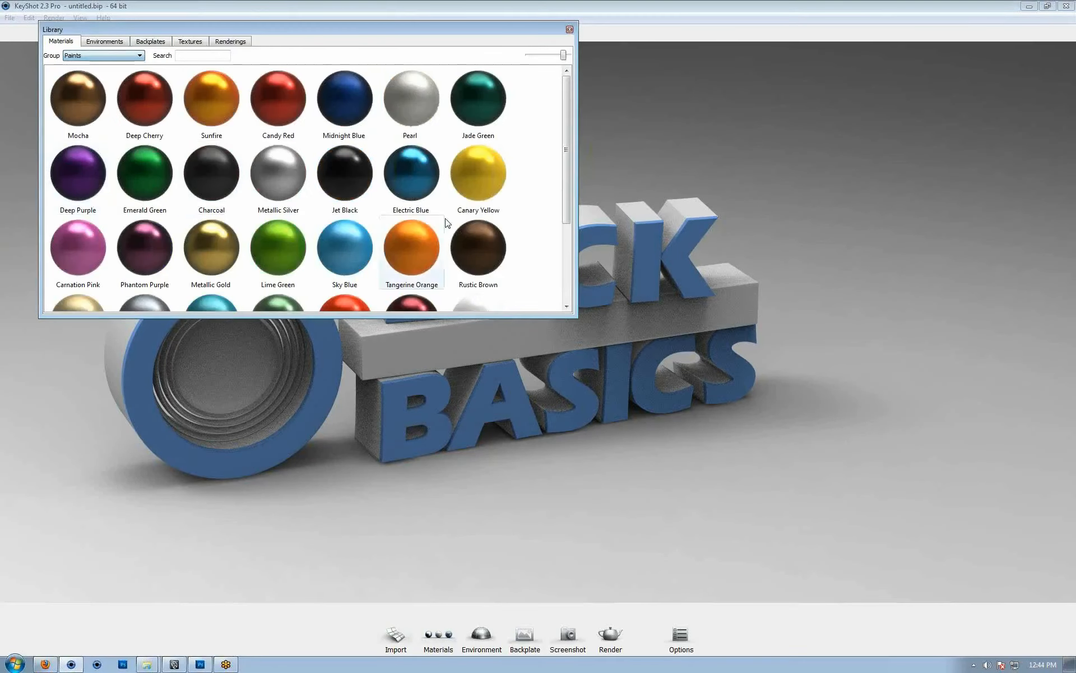
left_click_drag(576, 199, 390, 178)
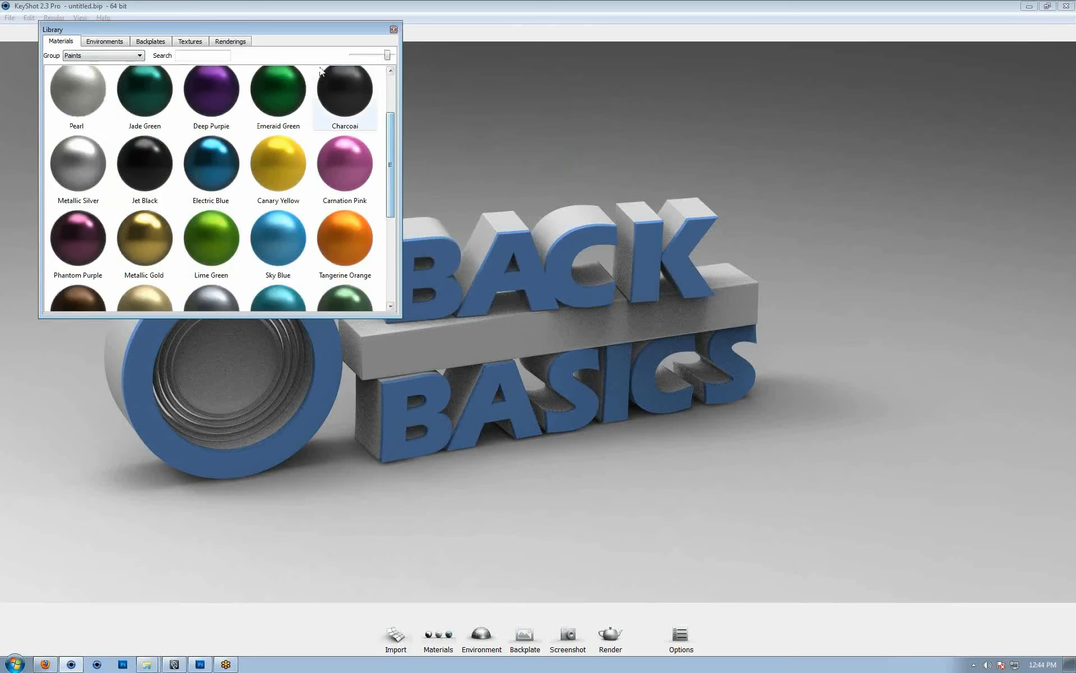
left_click_drag(354, 26, 905, 257)
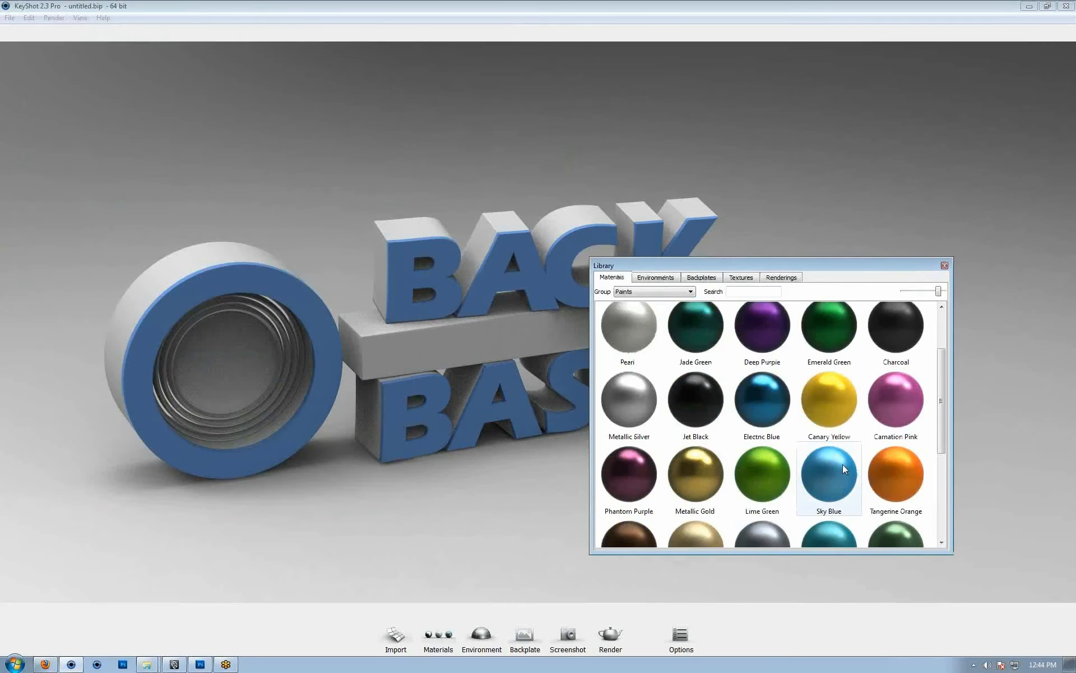
Step: Apply the Sky Blue paint to the front faces of the BACK letters and close the material library
left_click_drag(842, 470, 422, 220)
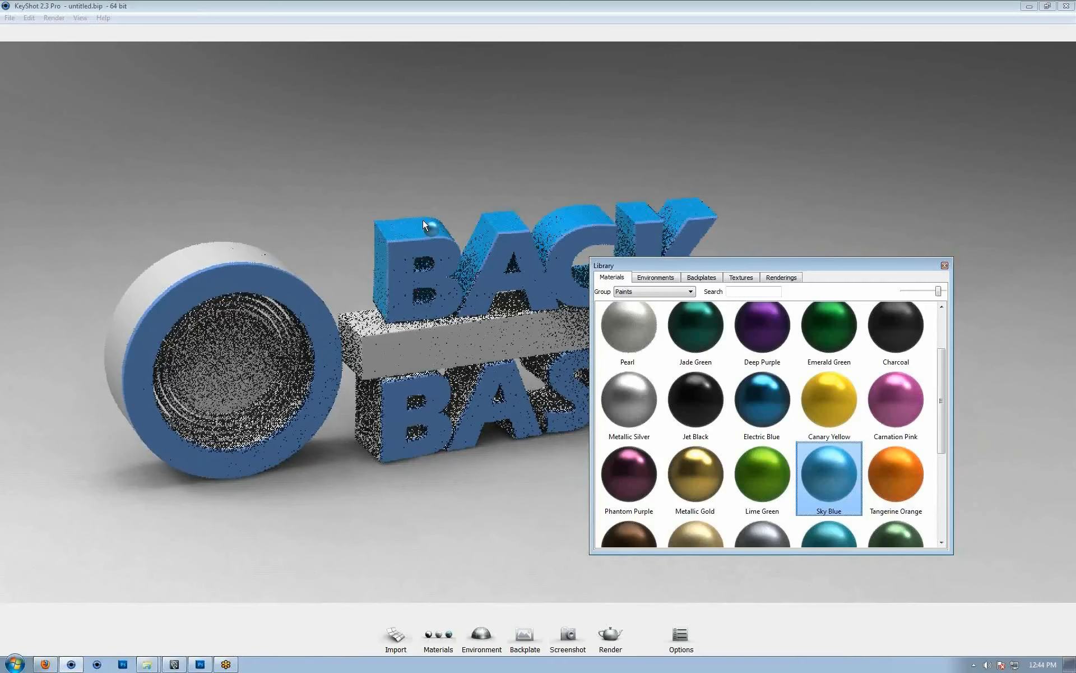
left_click_drag(290, 243, 432, 277)
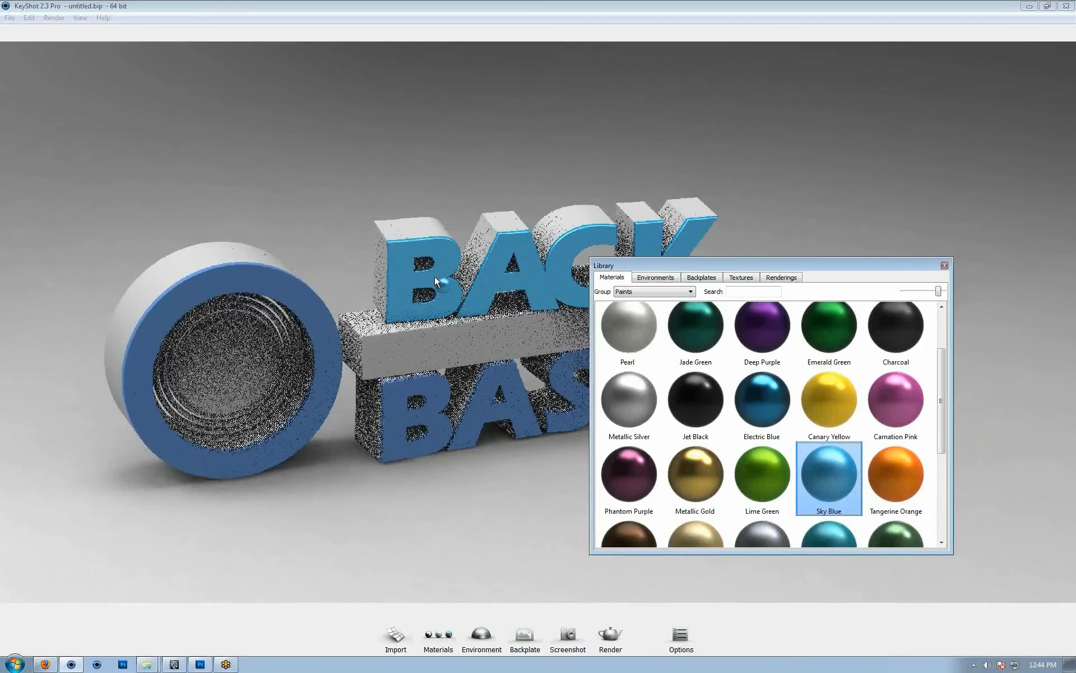
left_click_drag(866, 265, 588, 349)
left_click(676, 345)
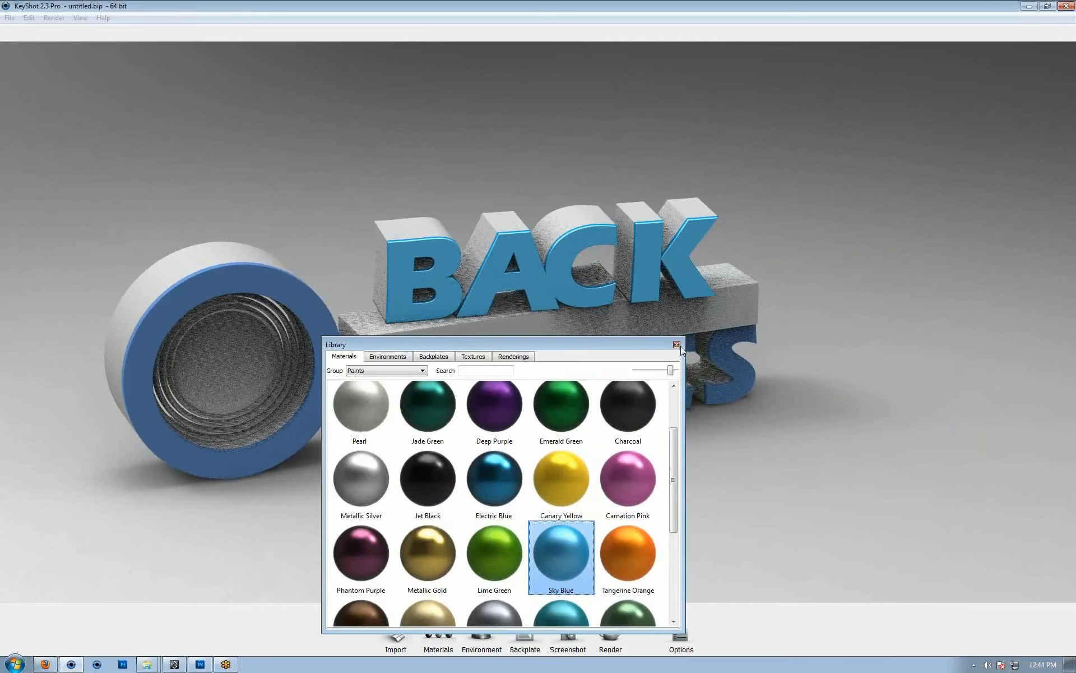
Step: Edit the paint on the BACK faces: set roughness to 0, metal coverage to 0.282 and metal roughness to 0.077
left_click_drag(466, 386, 456, 364)
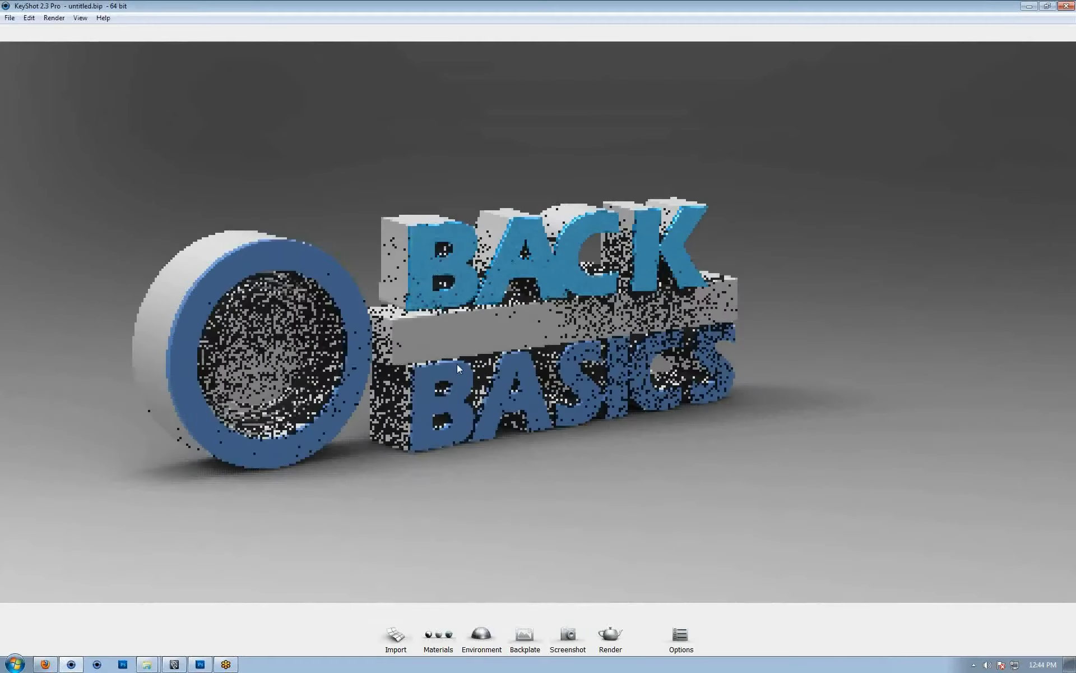
scroll(776, 428, "up", 5)
middle_click_drag(537, 256, 575, 399)
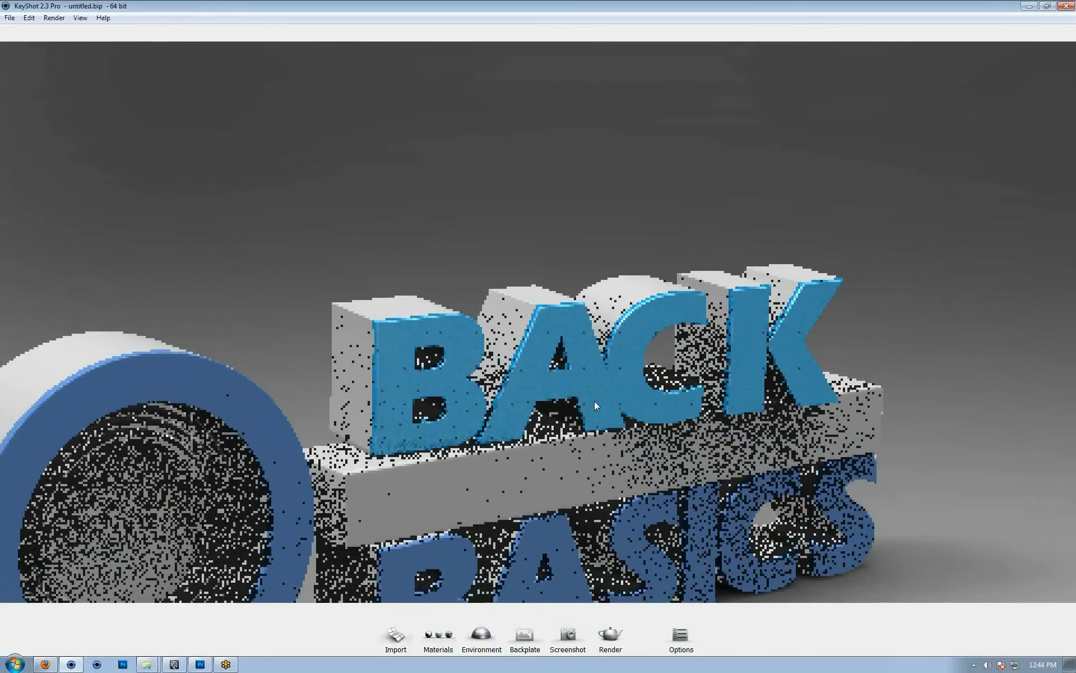
scroll(617, 411, "up", 1)
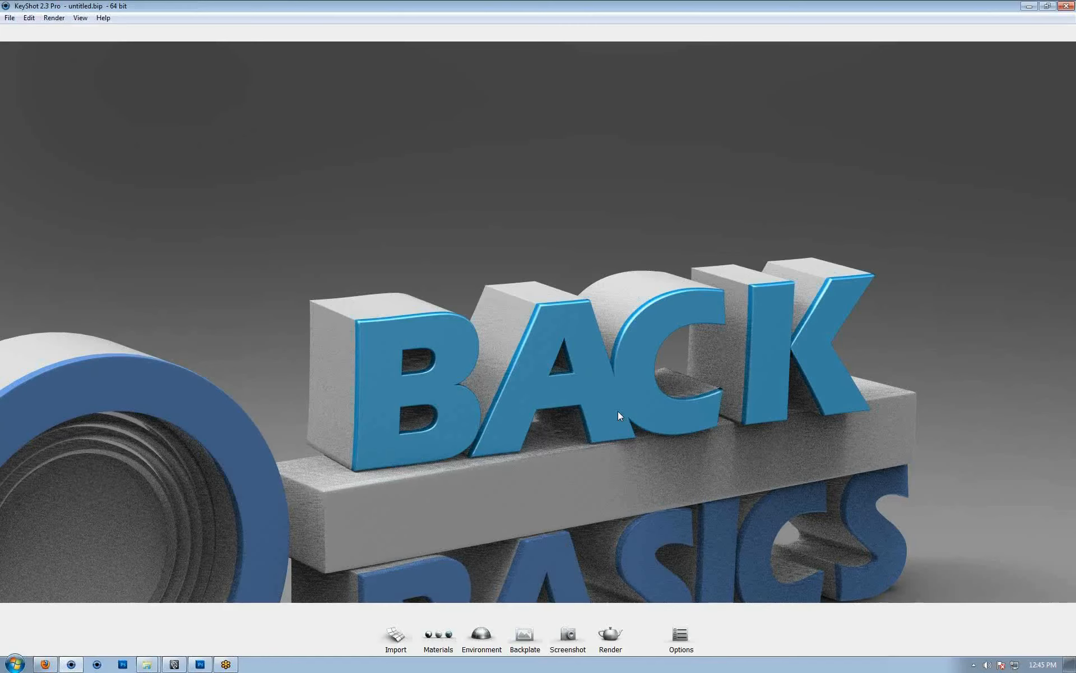
double_click(436, 332)
left_click_drag(678, 188, 85, 73)
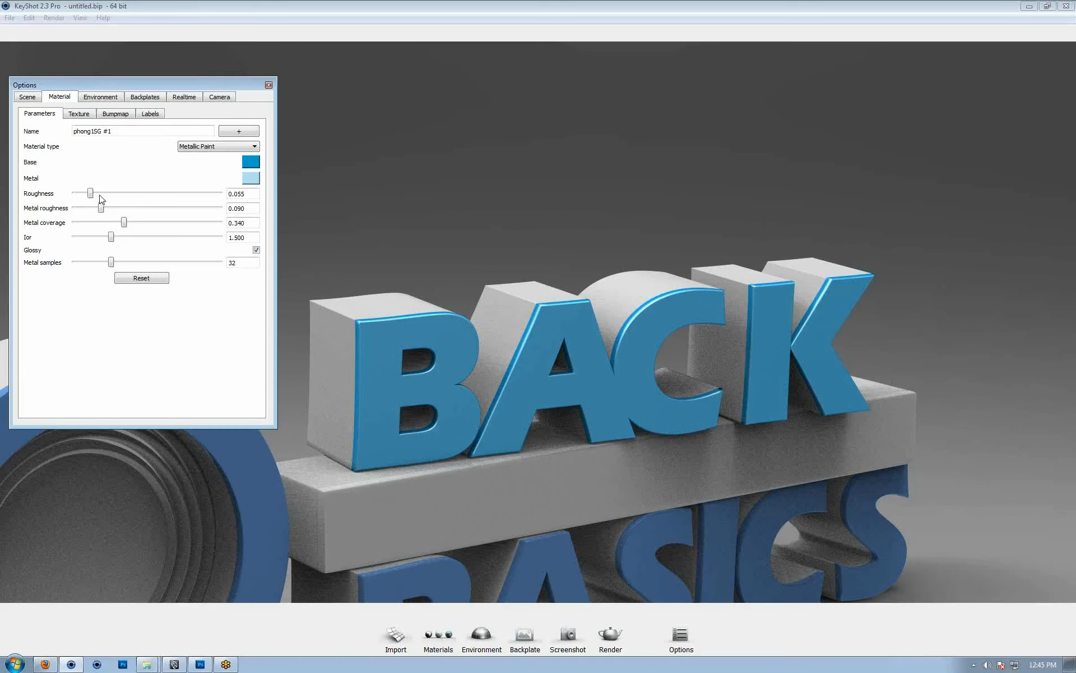
left_click_drag(90, 194, 74, 192)
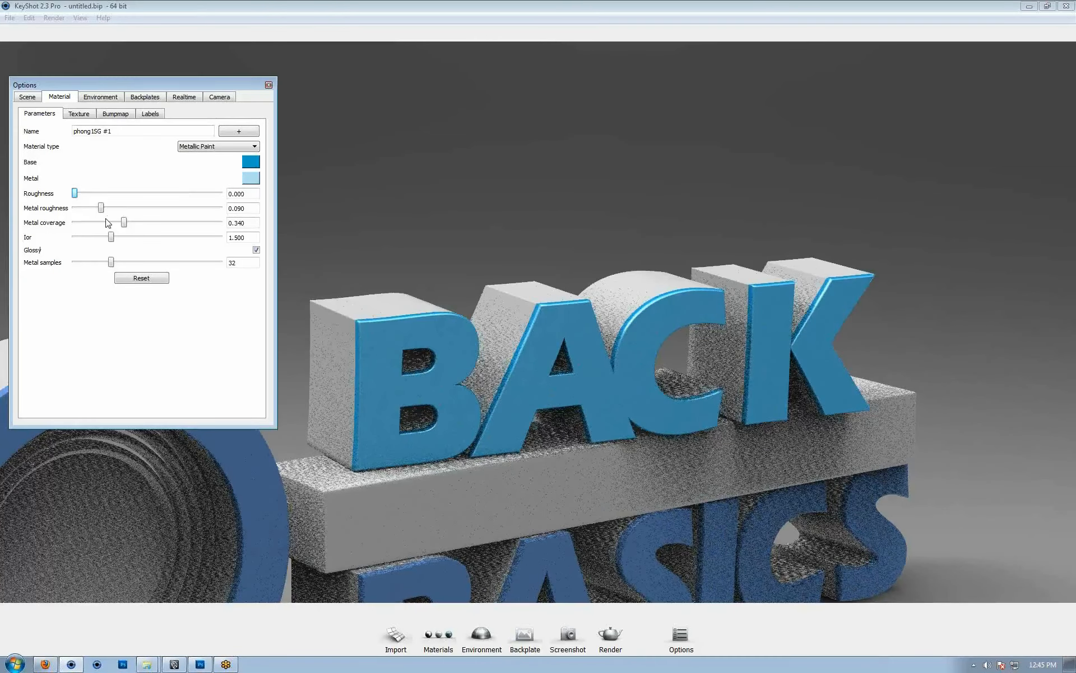
left_click_drag(123, 223, 99, 223)
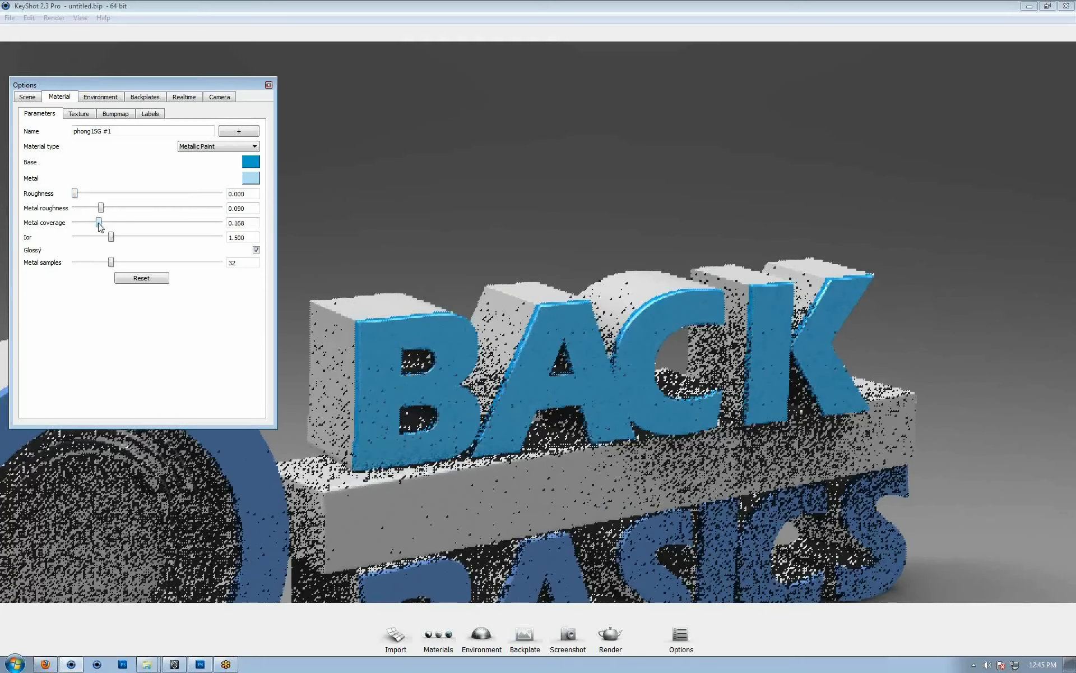
mouse_move(100, 223)
left_mouse_down()
mouse_move(116, 223)
mouse_move(98, 212)
left_mouse_up()
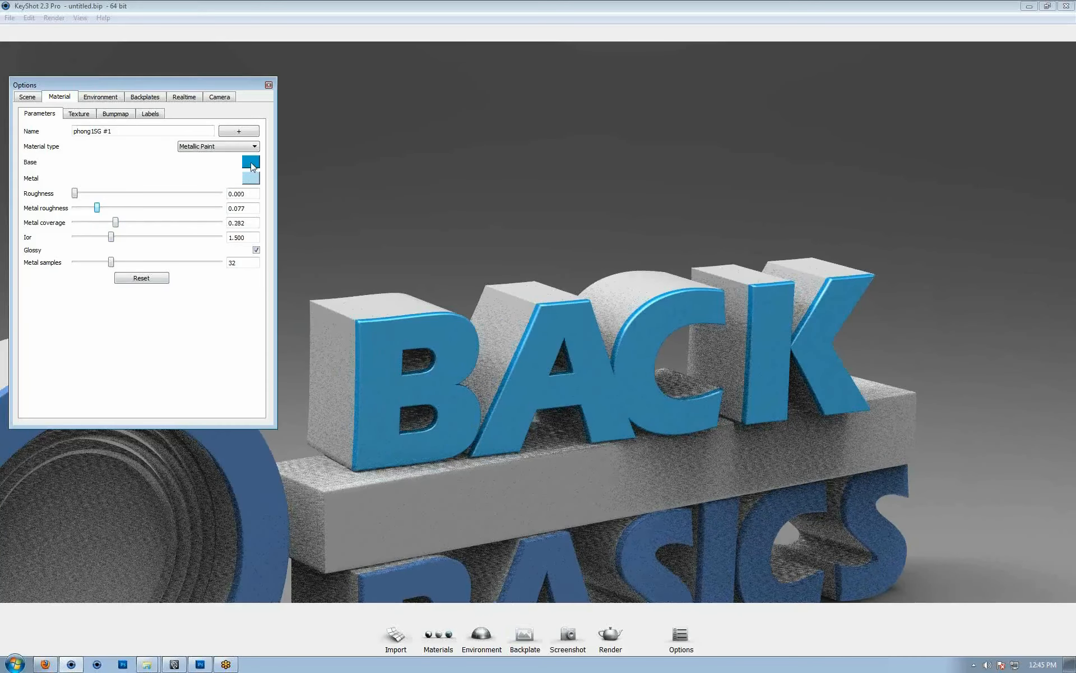
Step: Set the BACK paint's base color to RGB 9, 111, 200 and its metal color to RGB 14, 170, 241
left_click(251, 163)
left_click(191, 168)
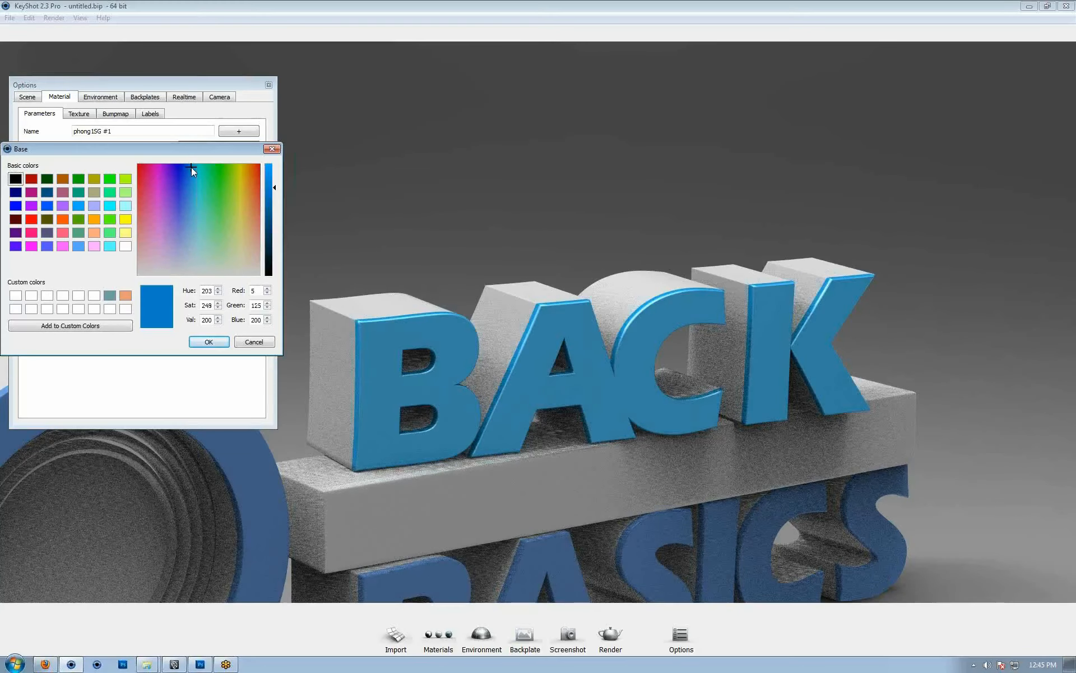
left_click_drag(191, 170, 189, 170)
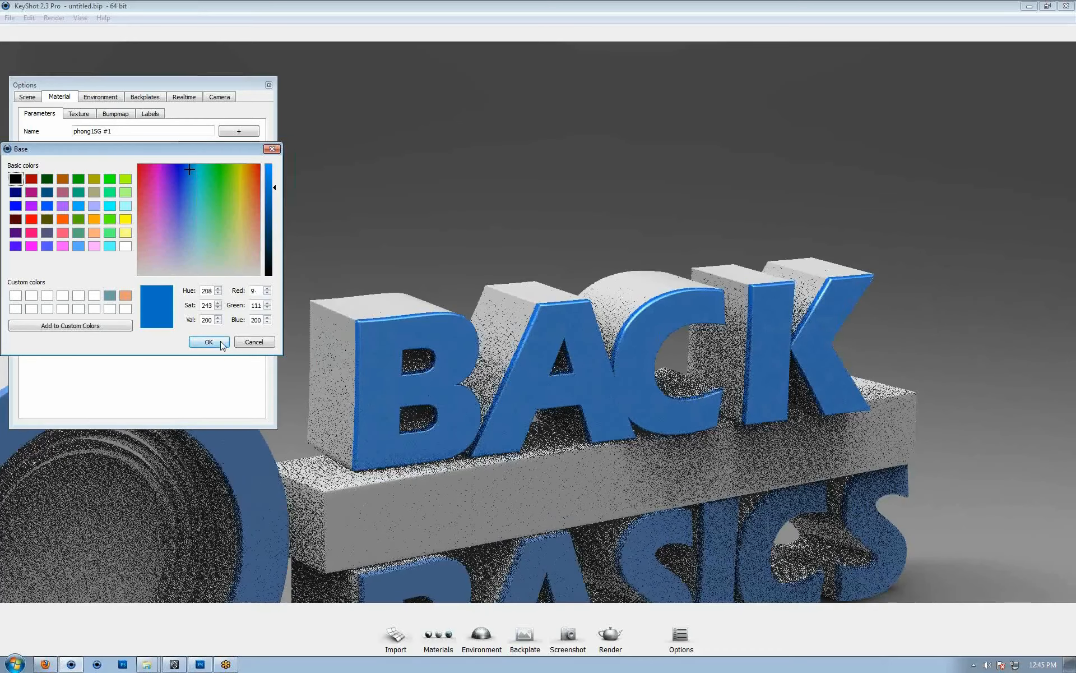
left_click(208, 341)
left_click(254, 179)
left_click_drag(193, 176, 192, 174)
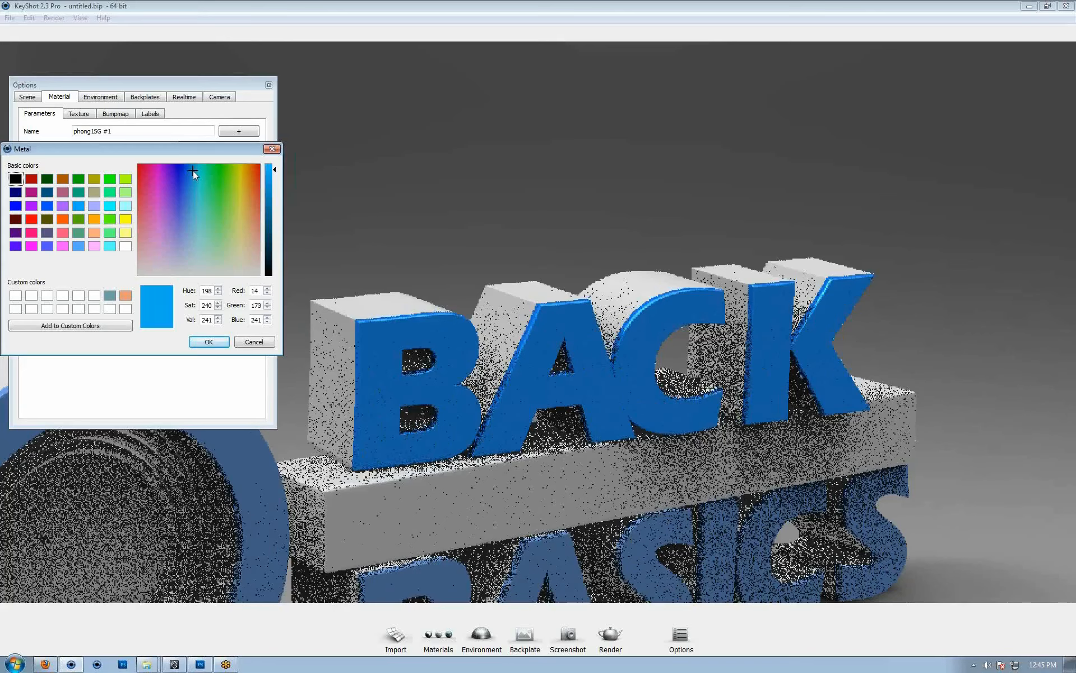
left_click(209, 342)
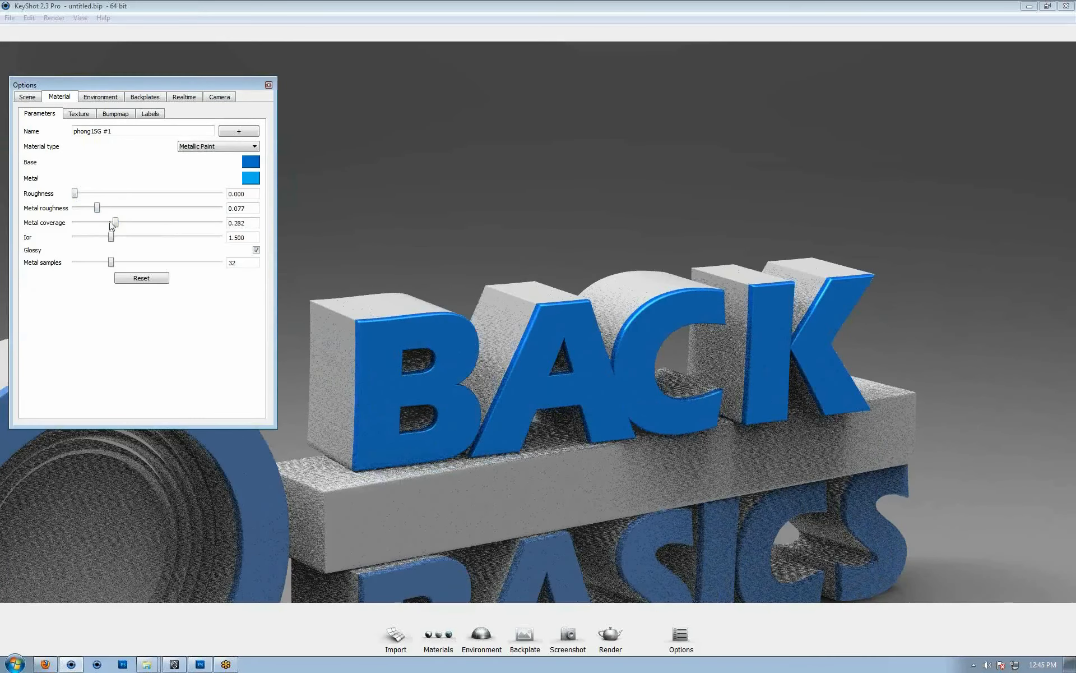
Step: Compare metal coverage values of 0.946, 0 and 0.699 on the BACK paint, and settle on 0.569
left_click_drag(116, 222, 215, 236)
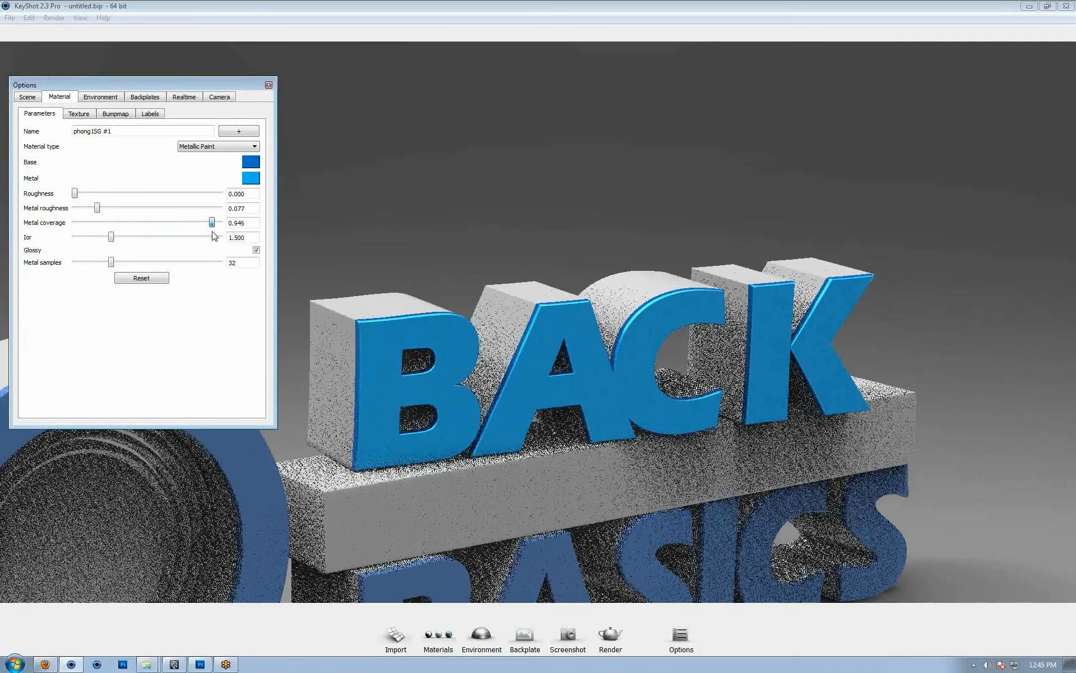
left_click_drag(215, 236, 25, 245)
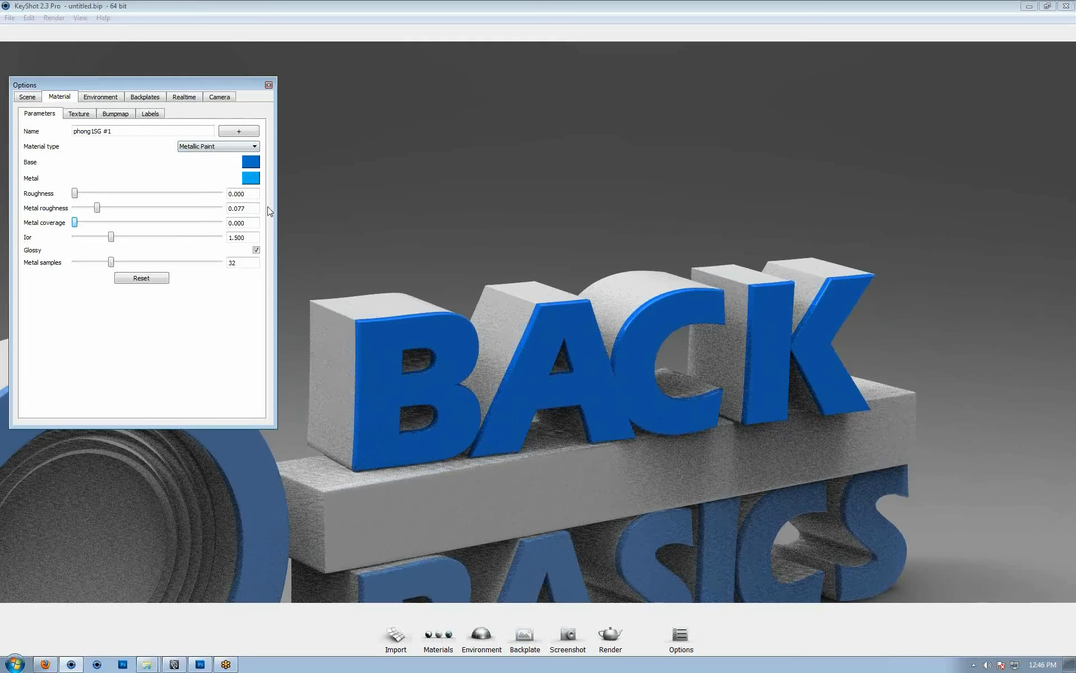
left_click_drag(75, 223, 177, 240)
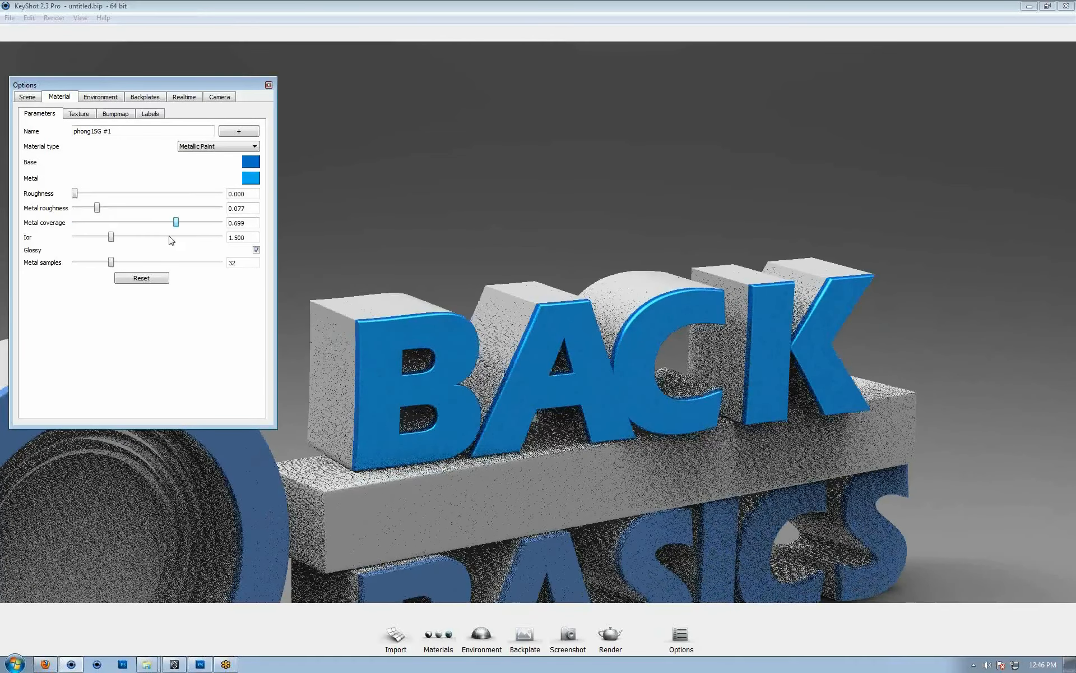
left_click(268, 86)
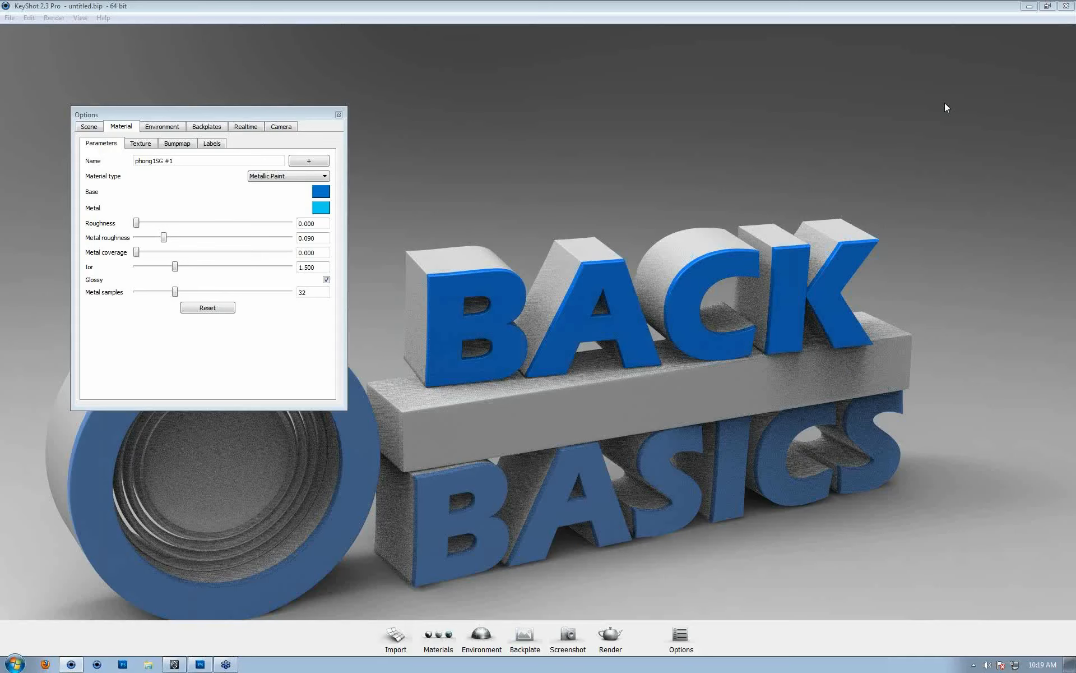
left_click_drag(136, 252, 224, 251)
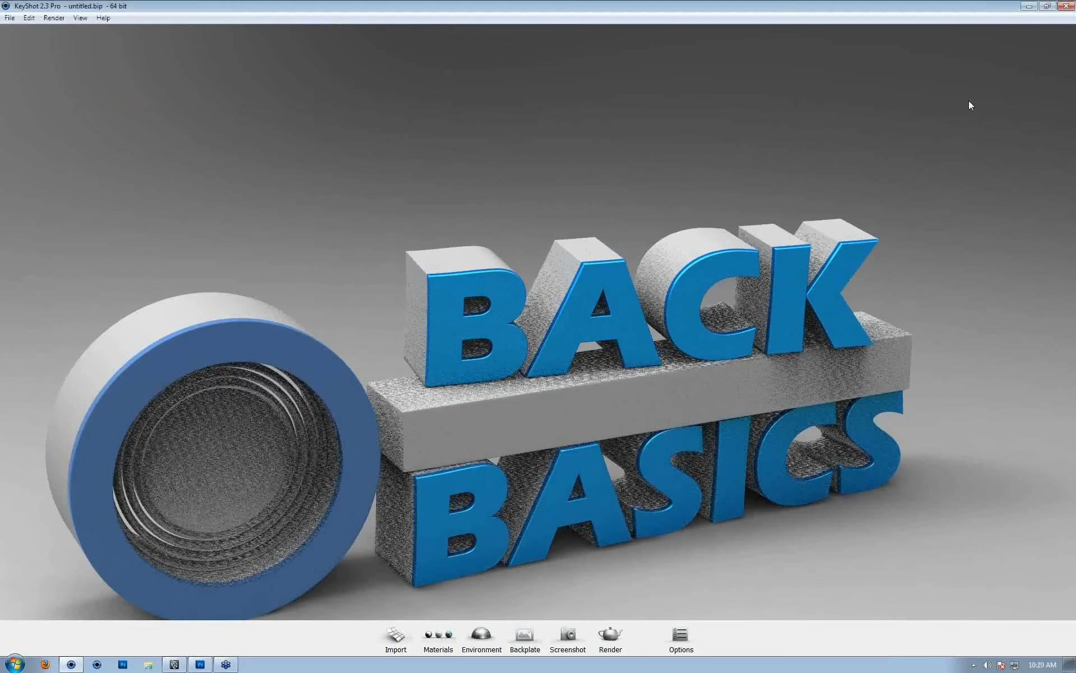
Step: Try a yellow base color, RGB 200, 195, 51, on the BACK paint and discard it
left_click_drag(684, 501, 622, 437)
scroll(630, 437, "up", 3)
double_click(630, 437)
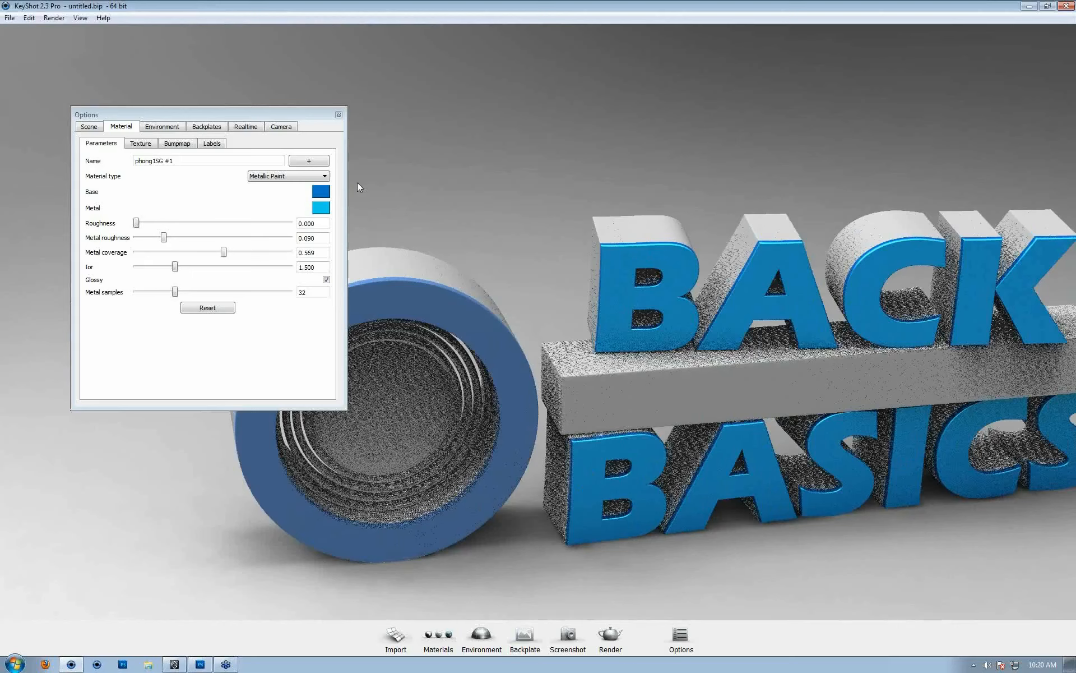
left_click(321, 191)
left_click(305, 199)
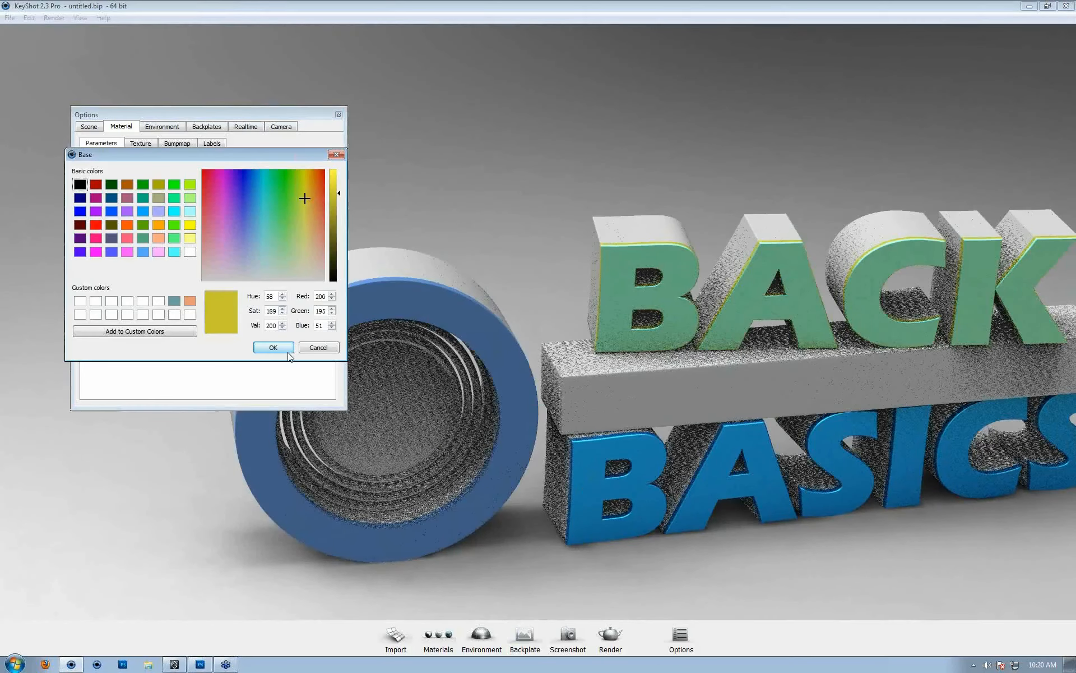
left_click(326, 352)
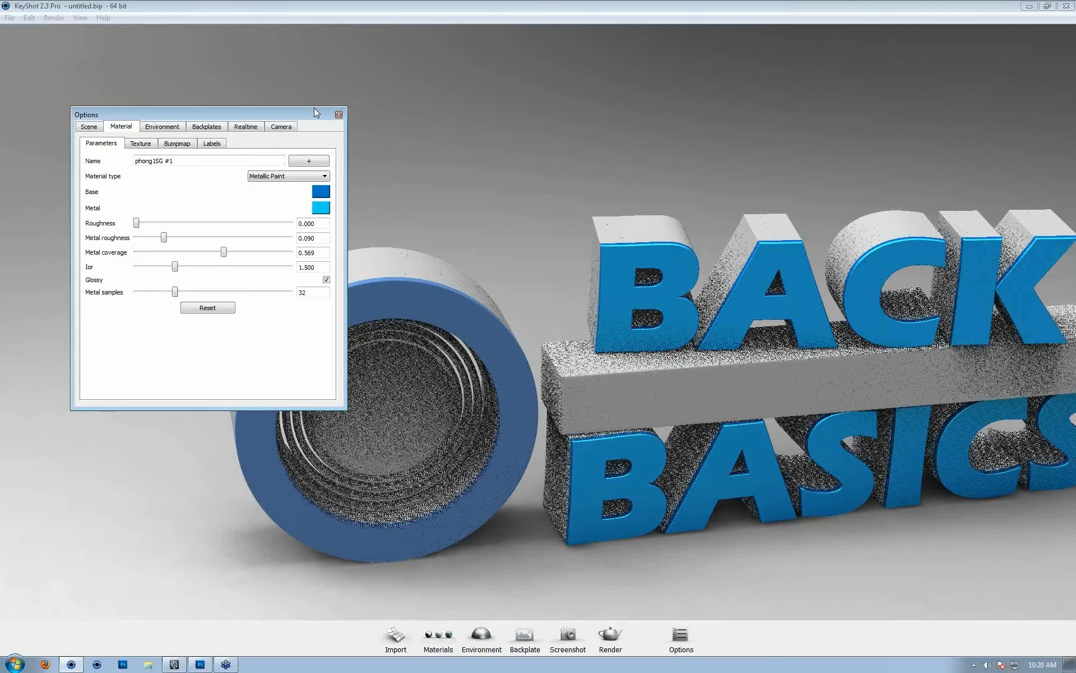
key("alt+Tab")
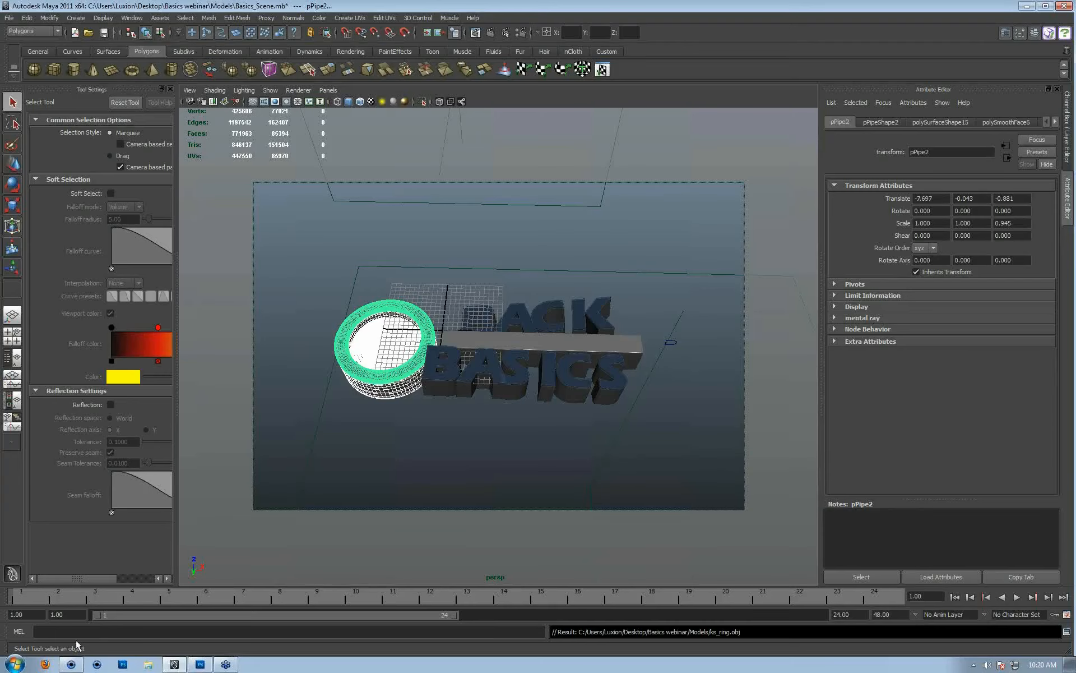
left_click(71, 663)
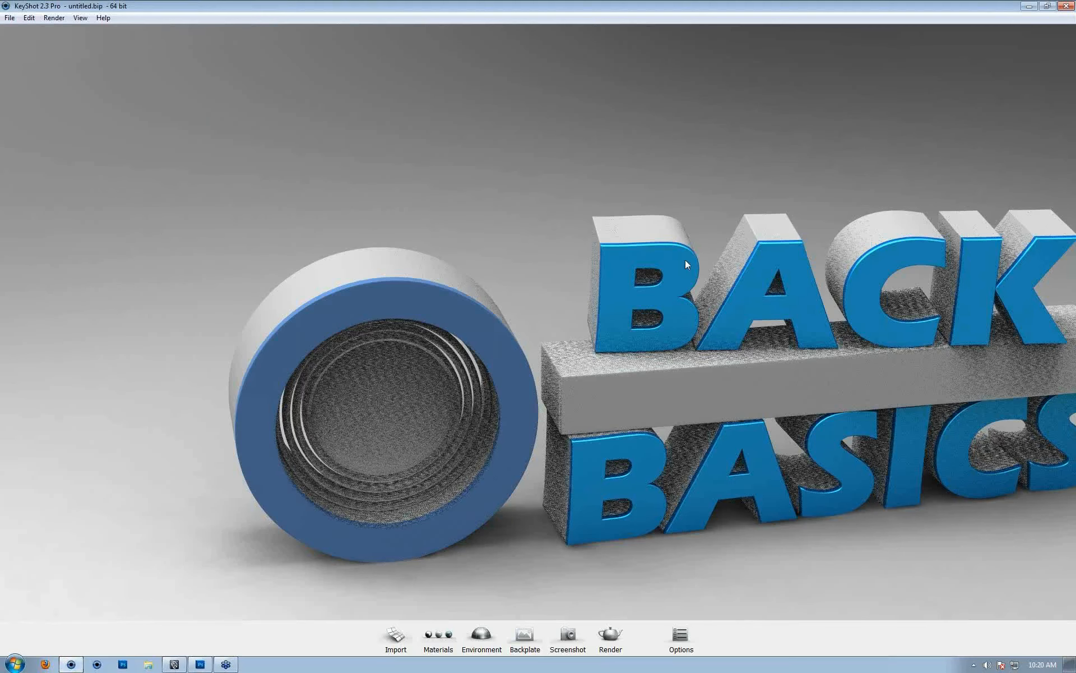
Step: Link the copied BACK paint material to the front faces of the BASICS letters
left_click_drag(686, 205, 568, 187)
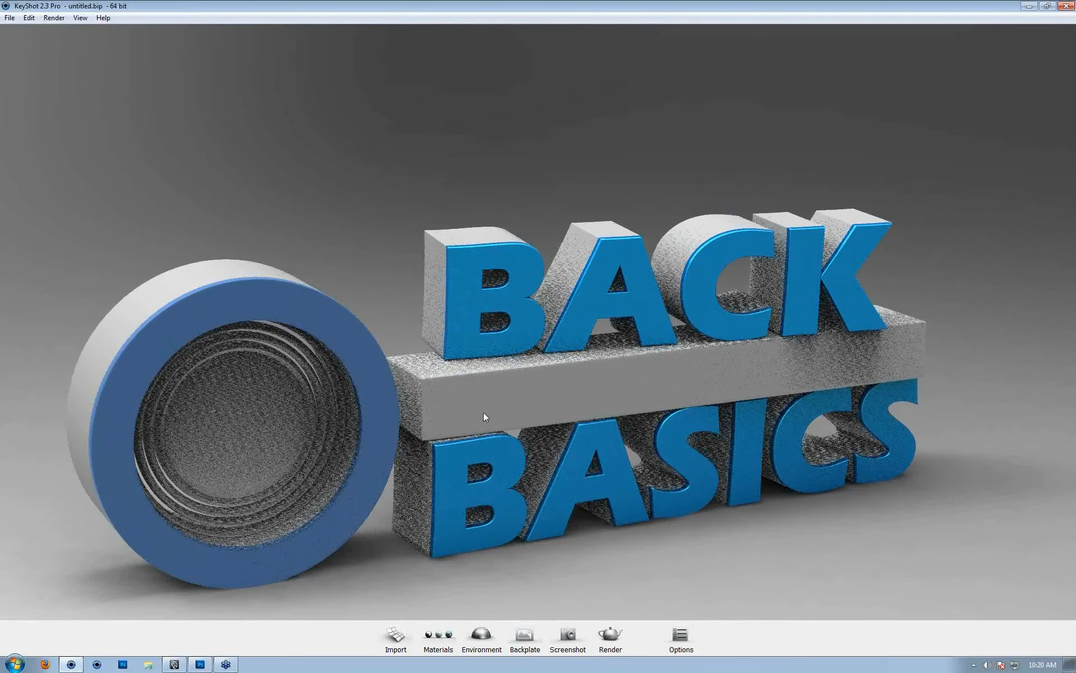
right_click(509, 459)
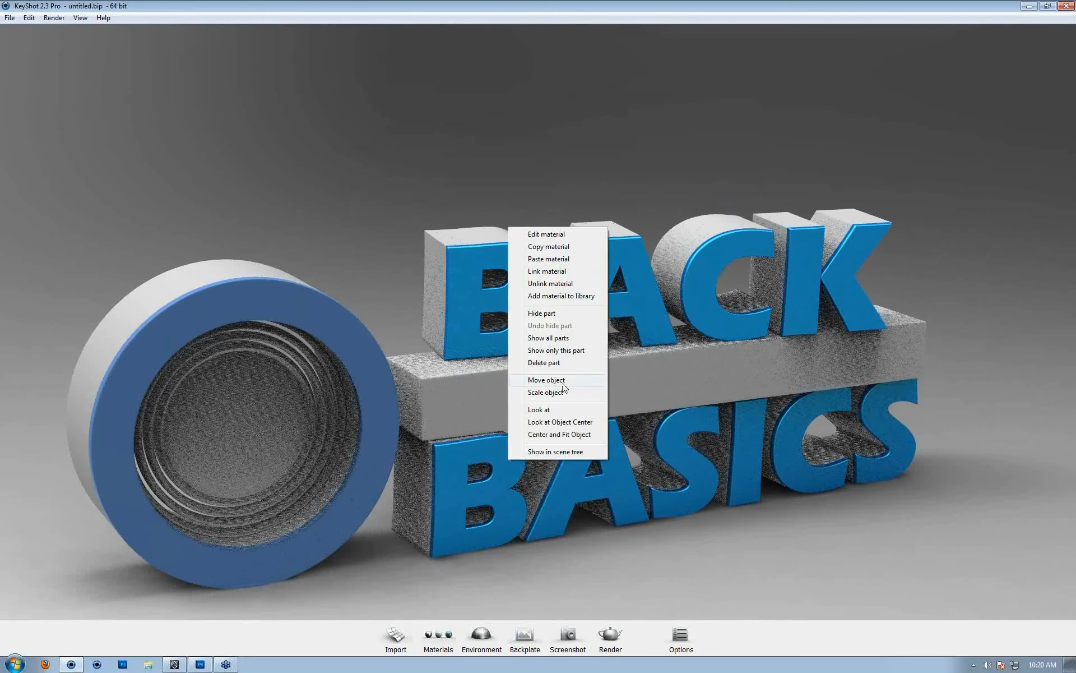
left_click(572, 281)
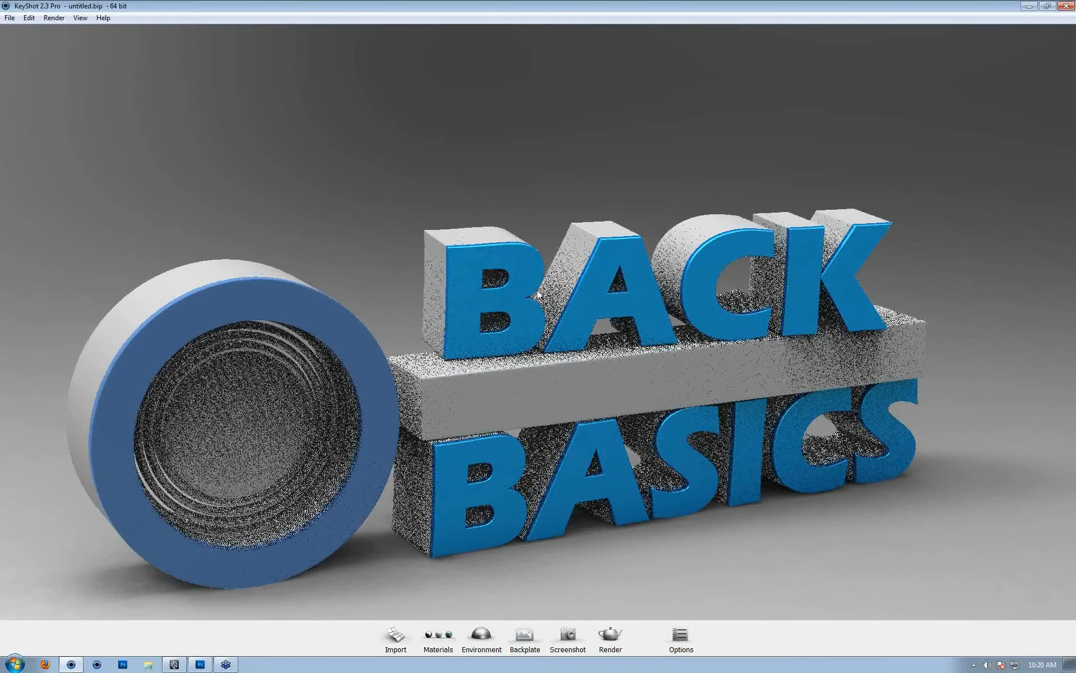
Step: Try a green base color, RGB 65, 200, 67, on the linked BACK and BASICS paint and discard it
double_click(526, 271)
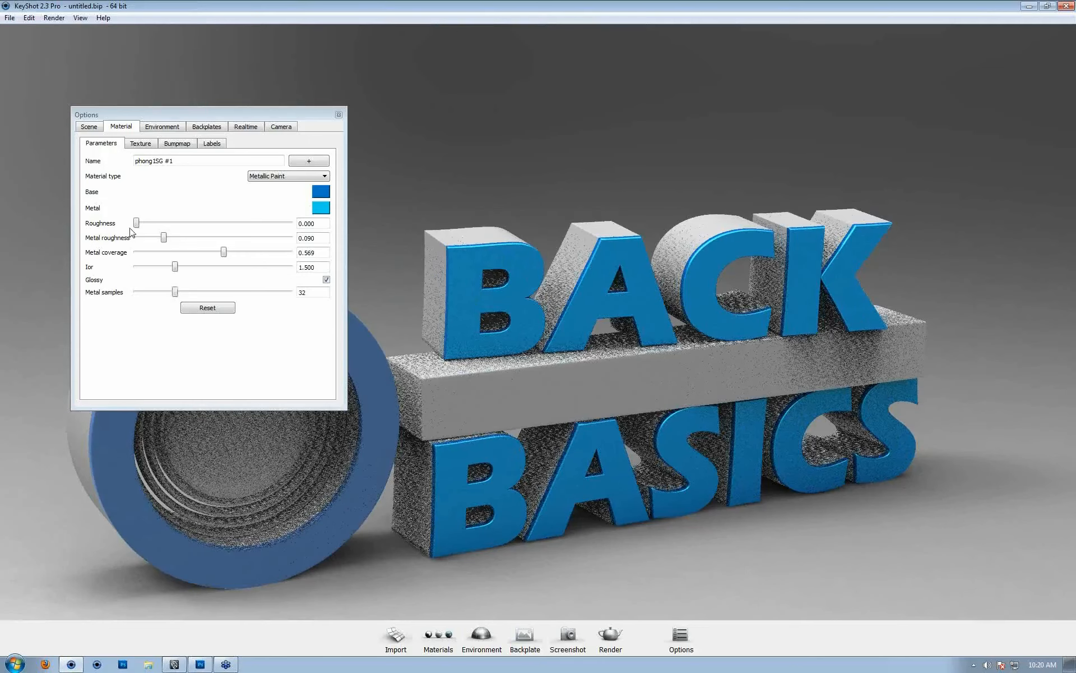
left_click(320, 193)
left_click_drag(299, 201, 282, 200)
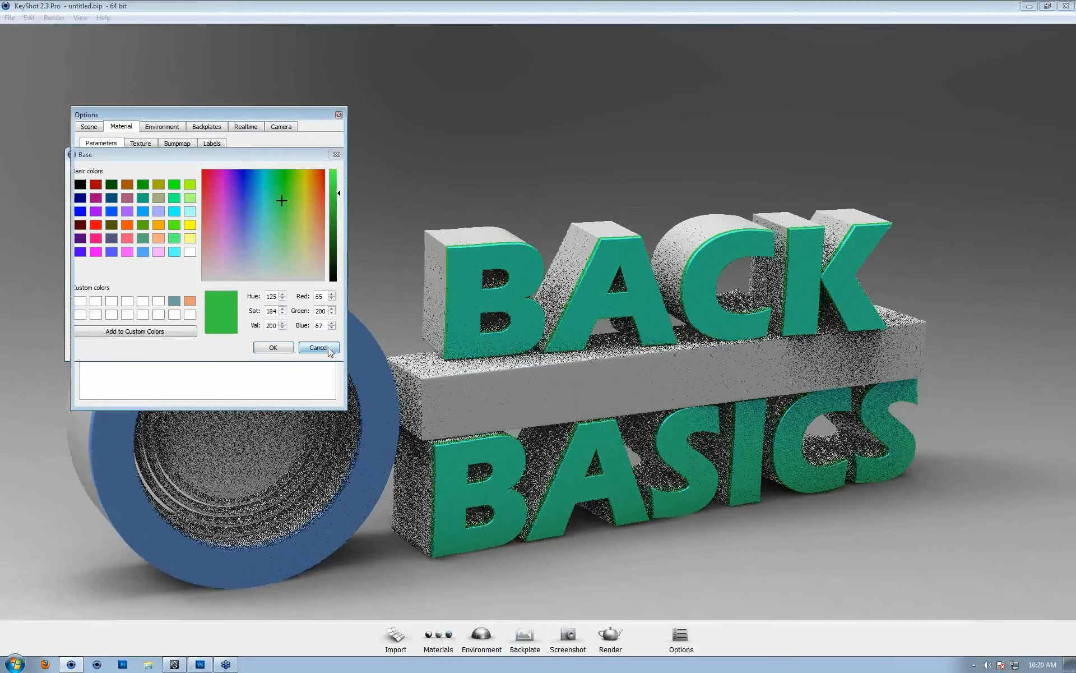
left_click(318, 347)
left_click(337, 114)
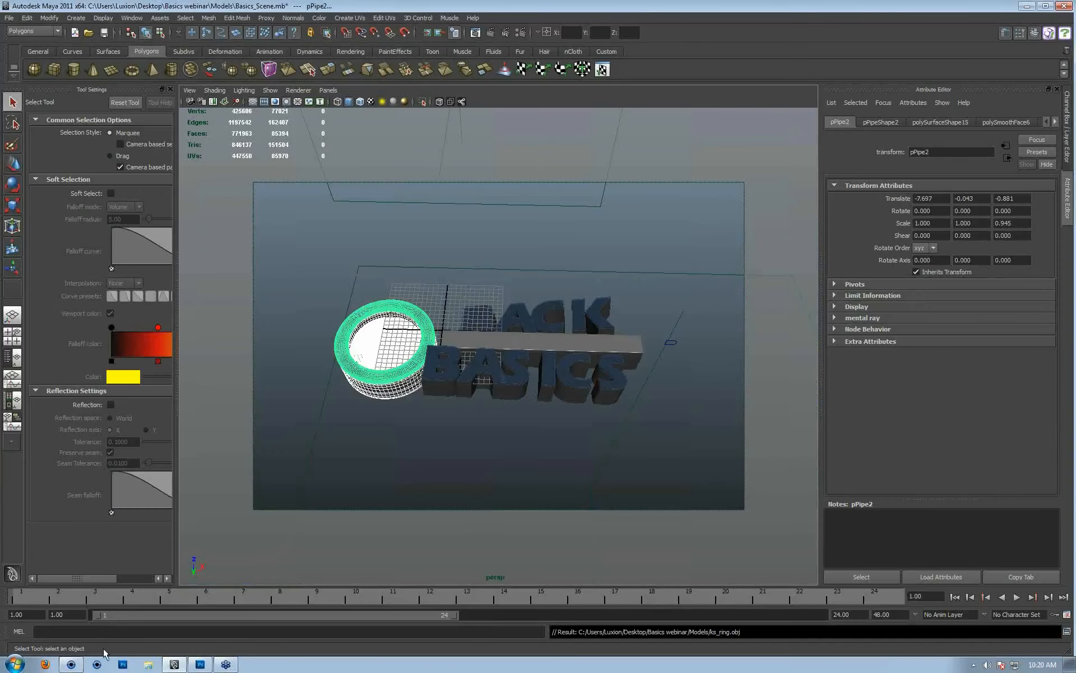
left_click(76, 668)
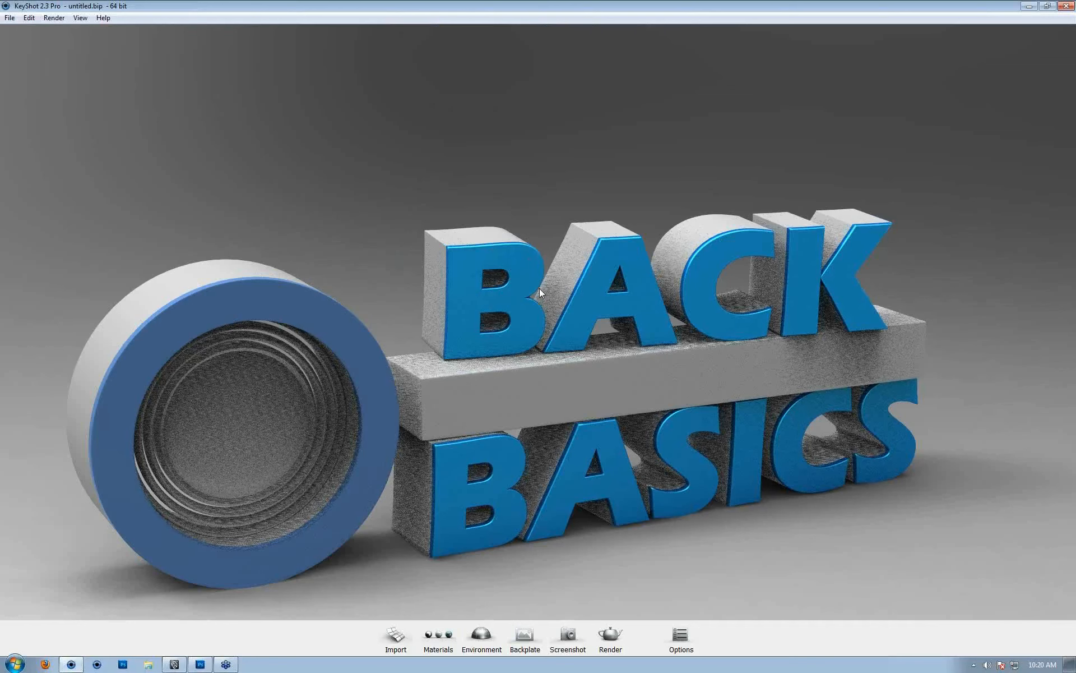
Step: Link the same blue paint material to the front faces of the horizontal bar and the ring
right_click(553, 392)
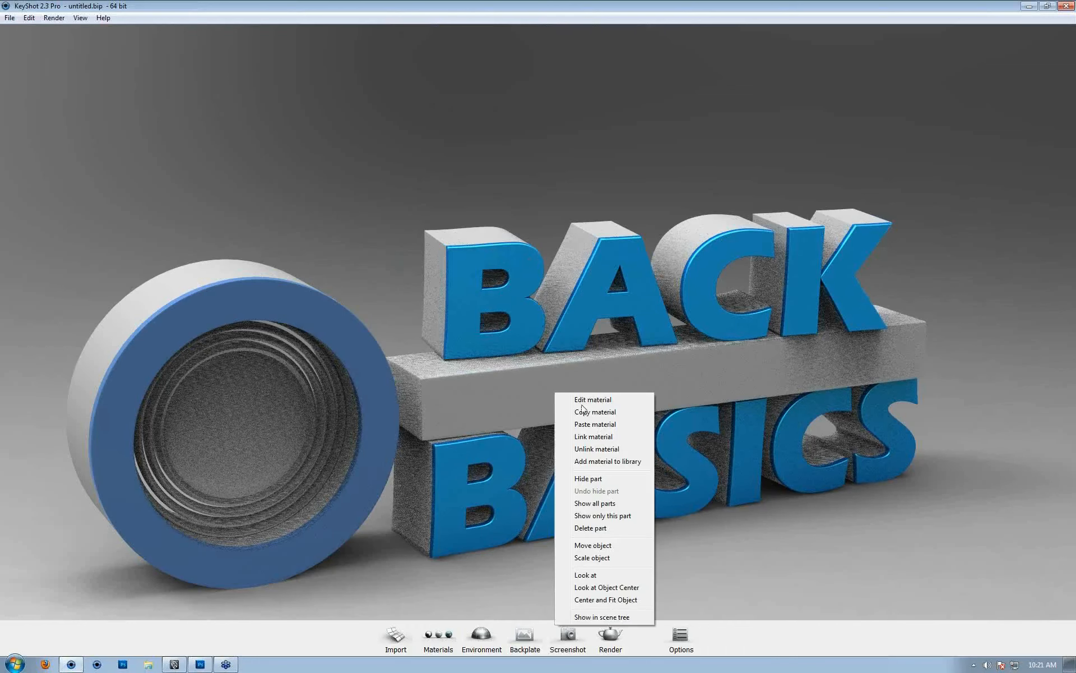
left_click(615, 438)
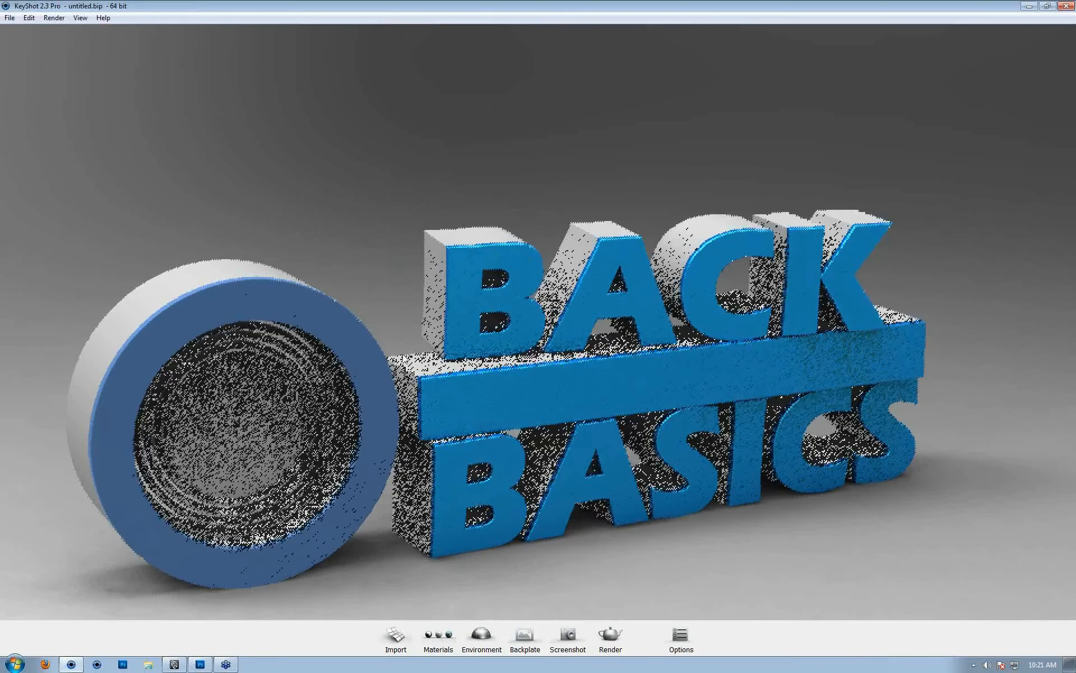
right_click(352, 343)
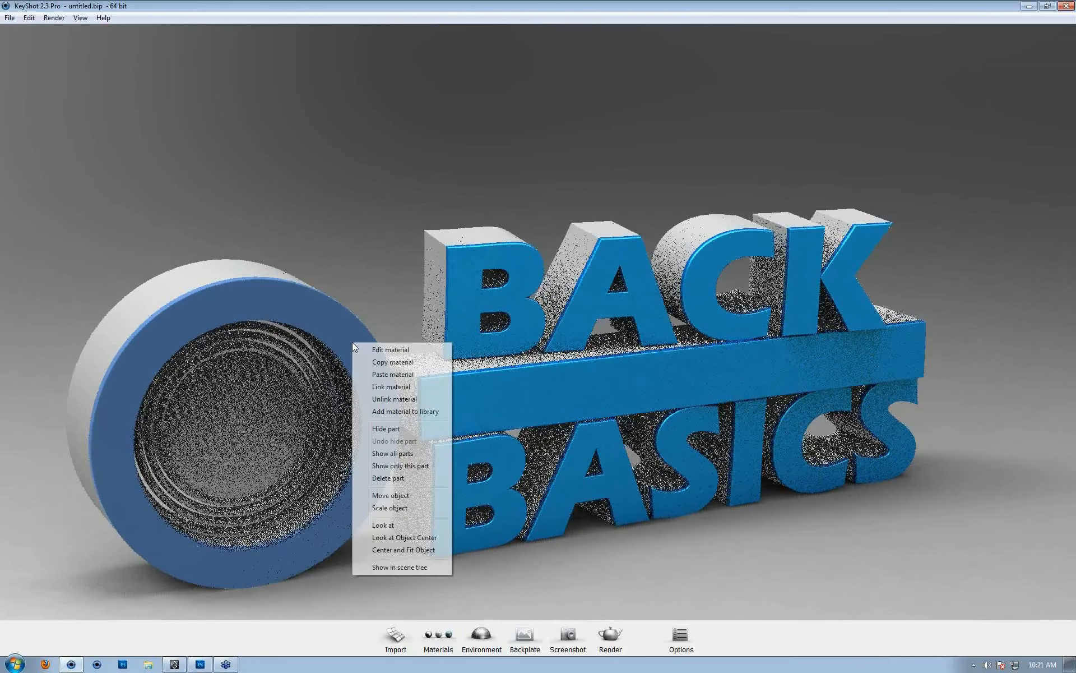
left_click(421, 388)
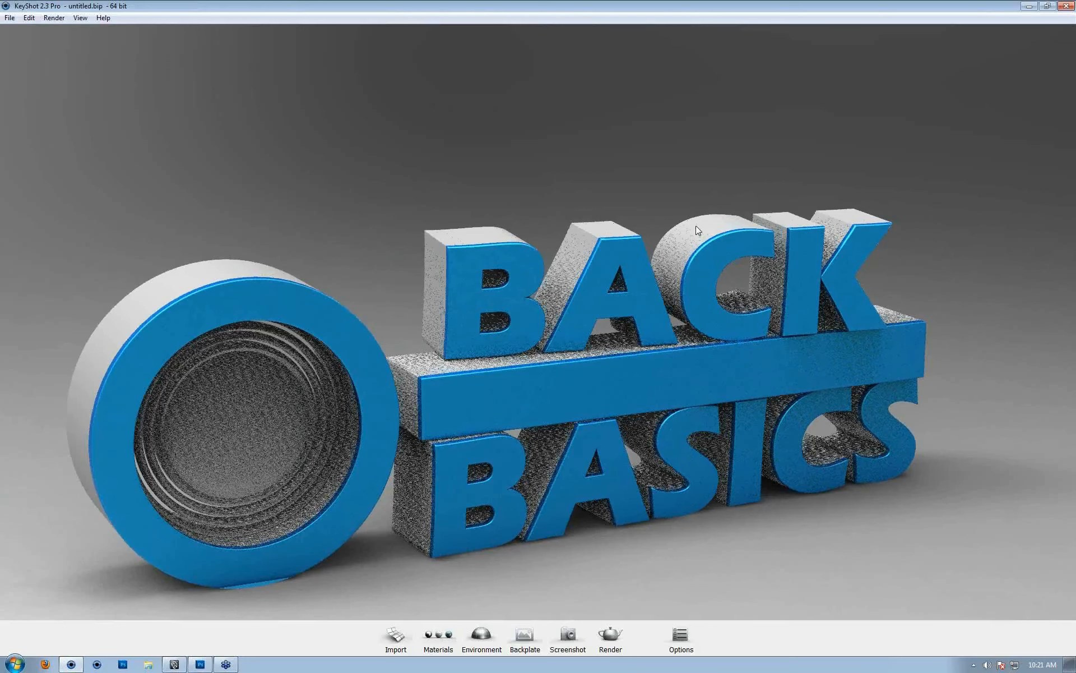
Step: Add the image 2.png from the Basics webinar Images folder as a label on the horizontal bar's blue paint material
middle_click_drag(688, 227, 590, 352)
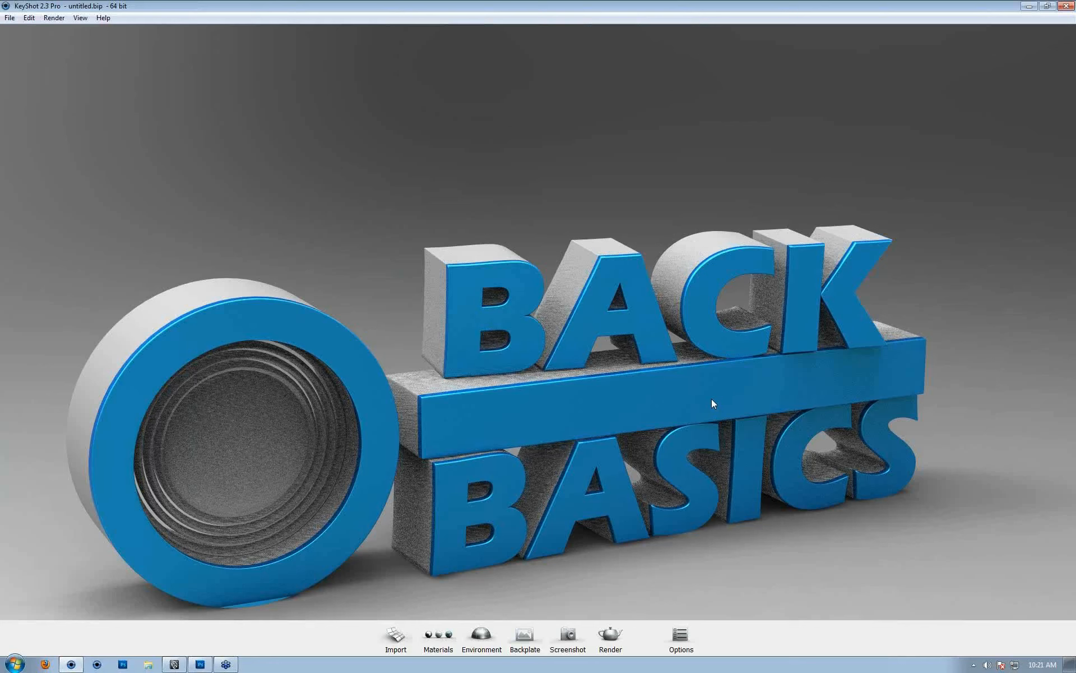
double_click(767, 391)
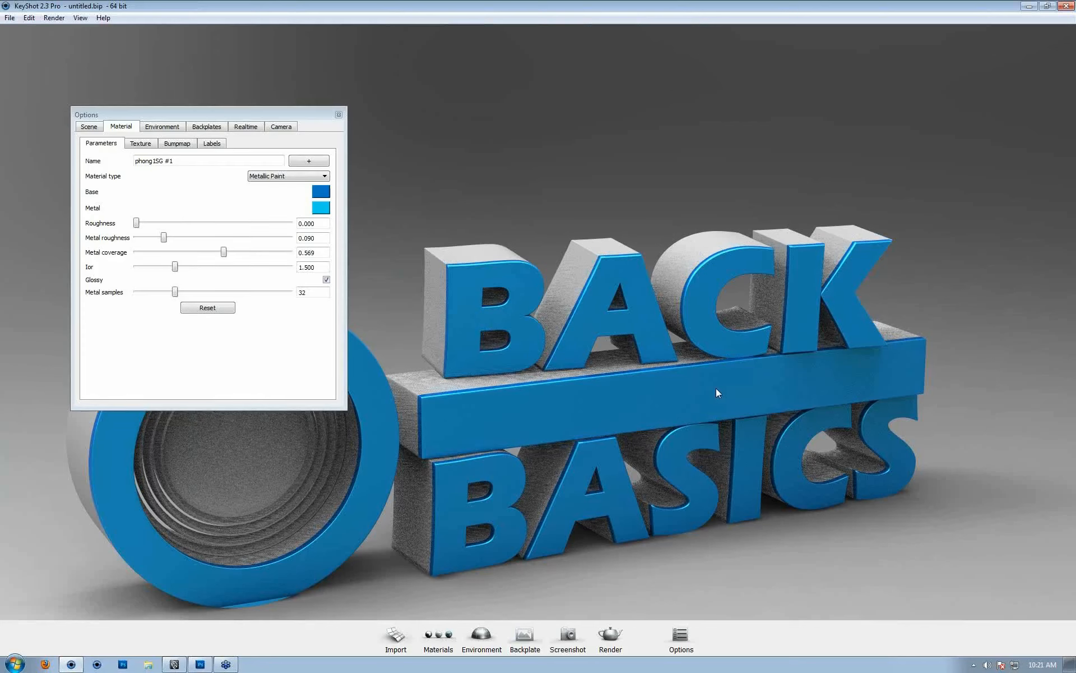
left_click(208, 146)
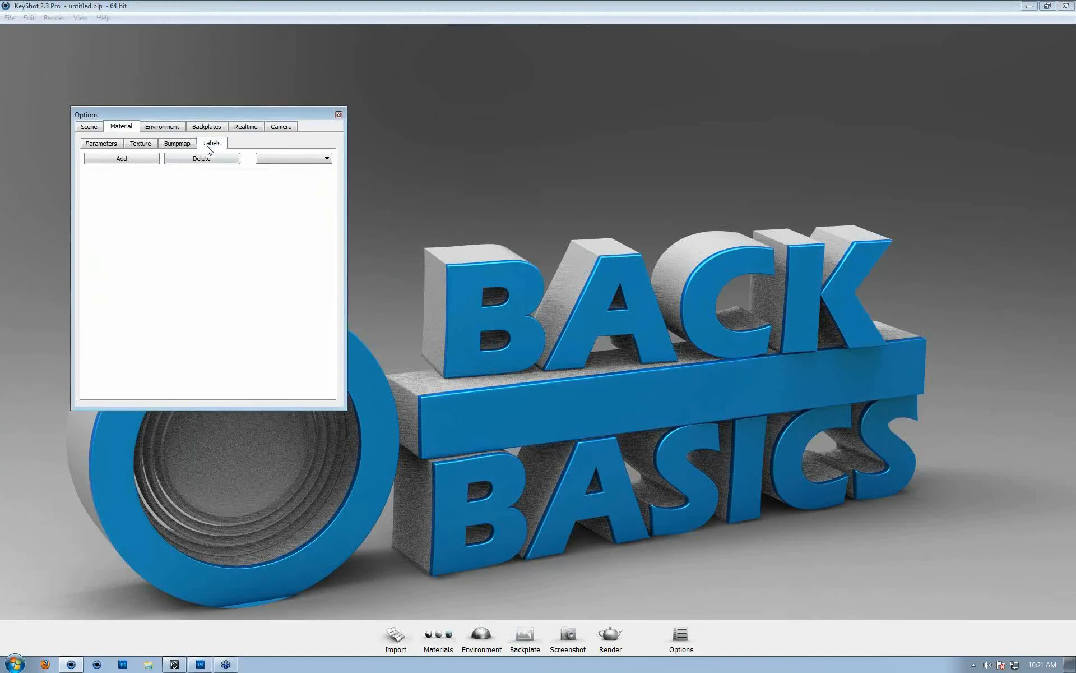
left_click(122, 159)
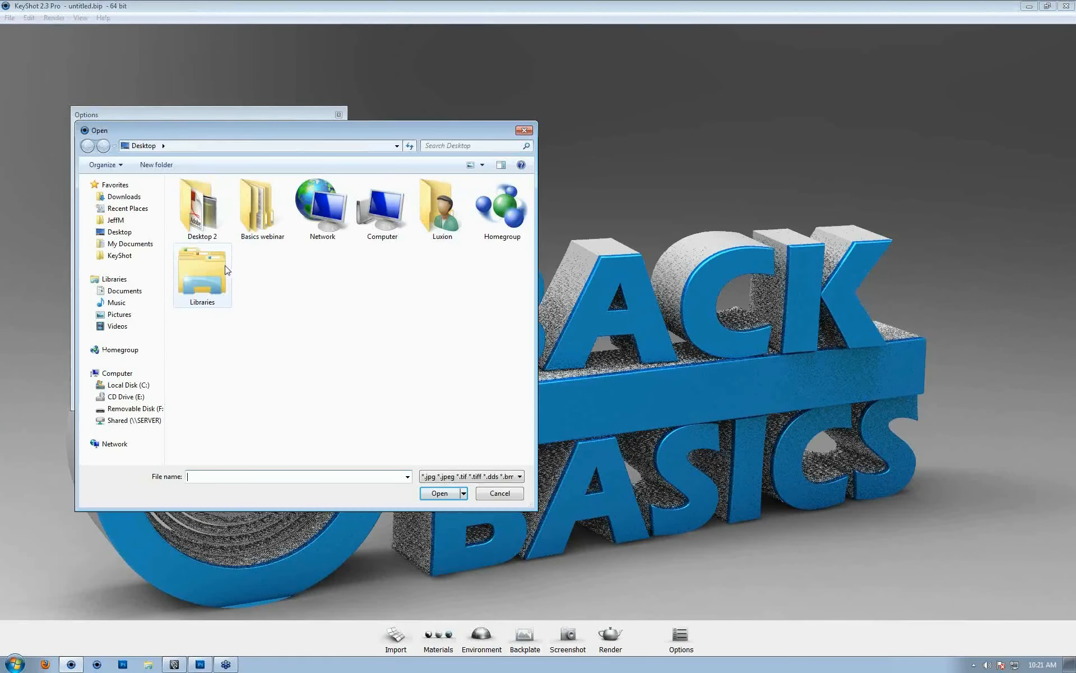
double_click(277, 221)
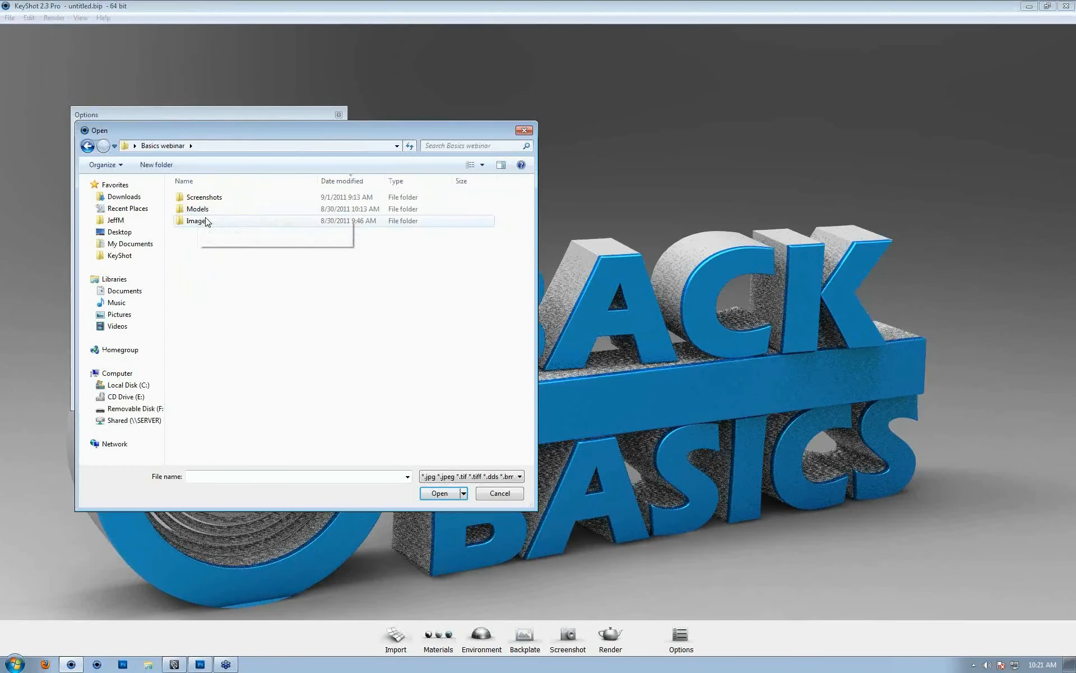
double_click(196, 220)
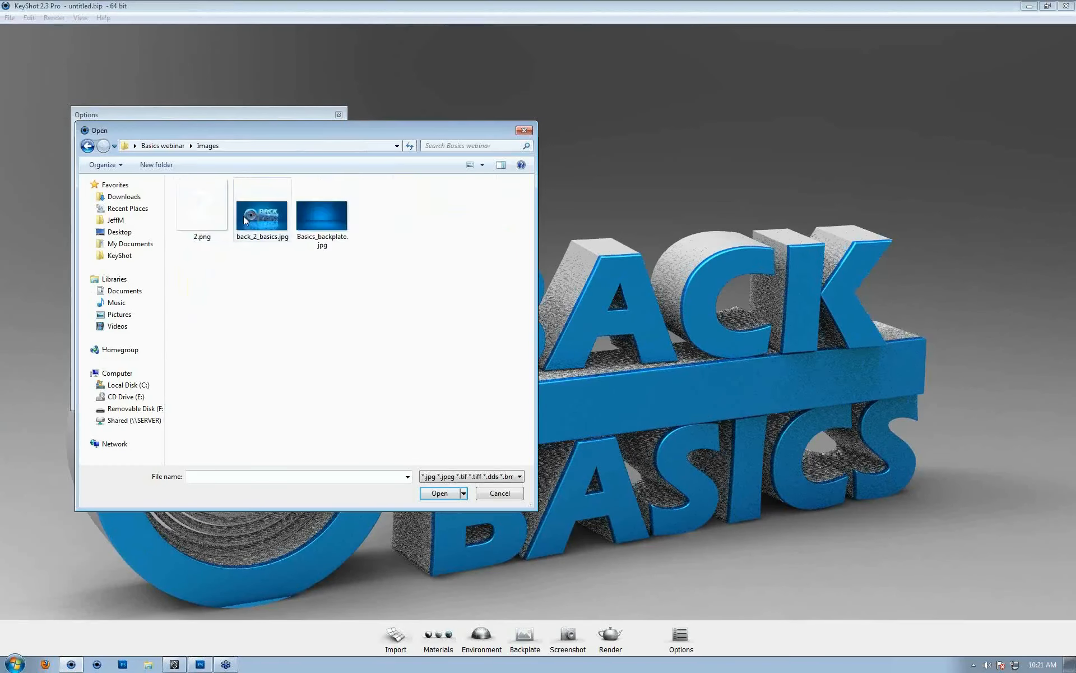
left_click(209, 220)
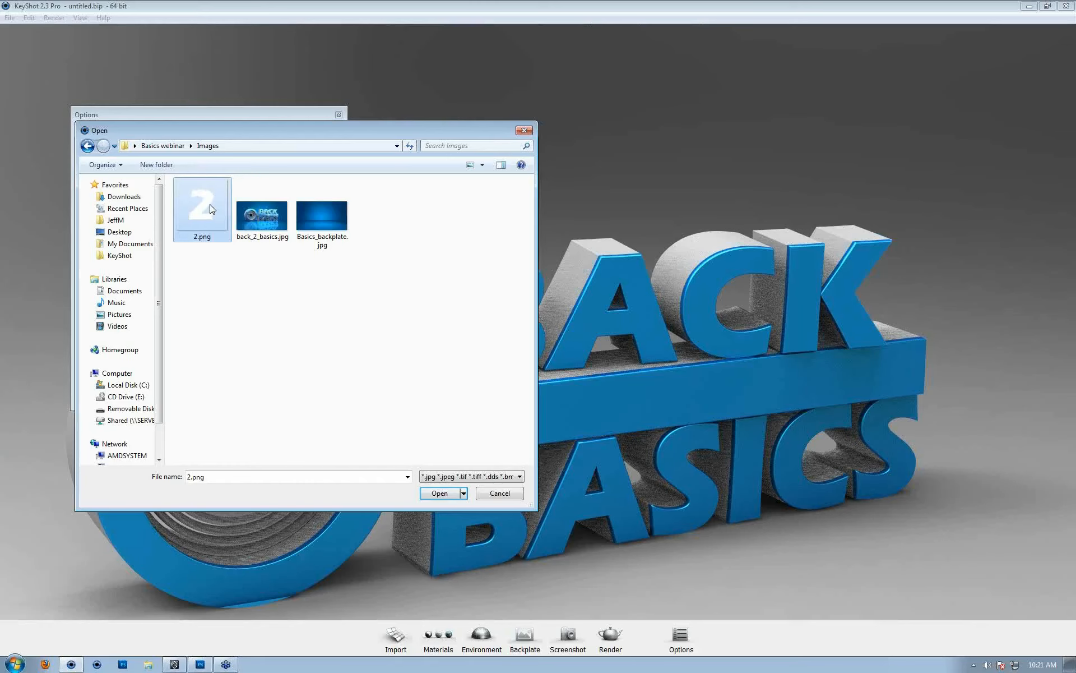
double_click(211, 208)
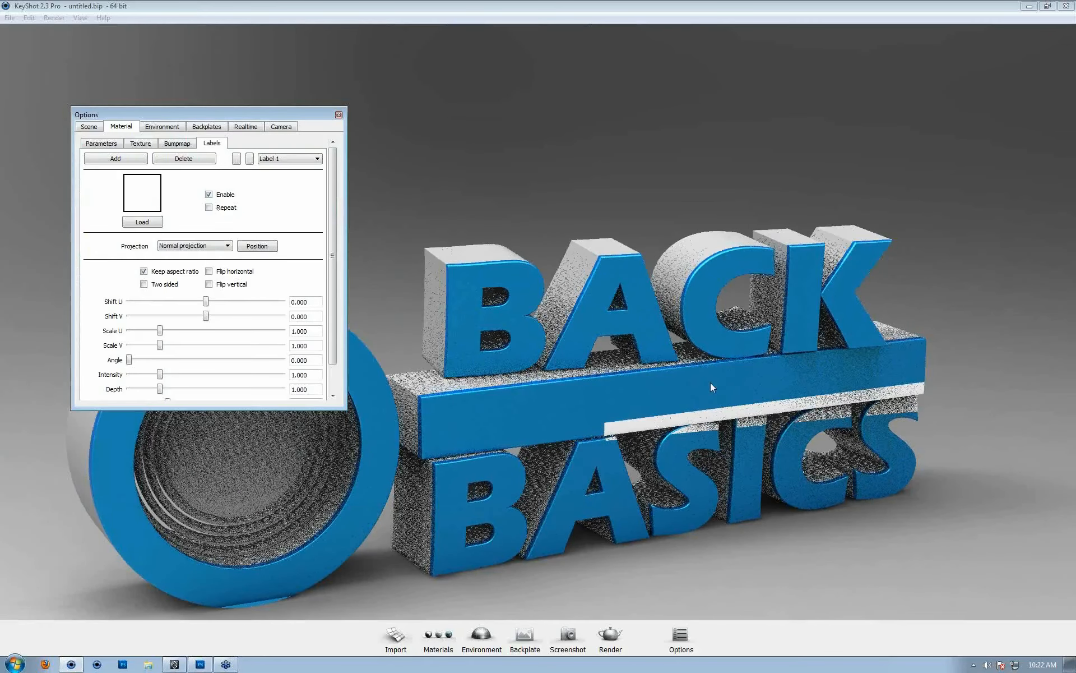
Step: Position the 2 label on the front face of the horizontal bar, between the words BACK and BASICS
left_click(264, 246)
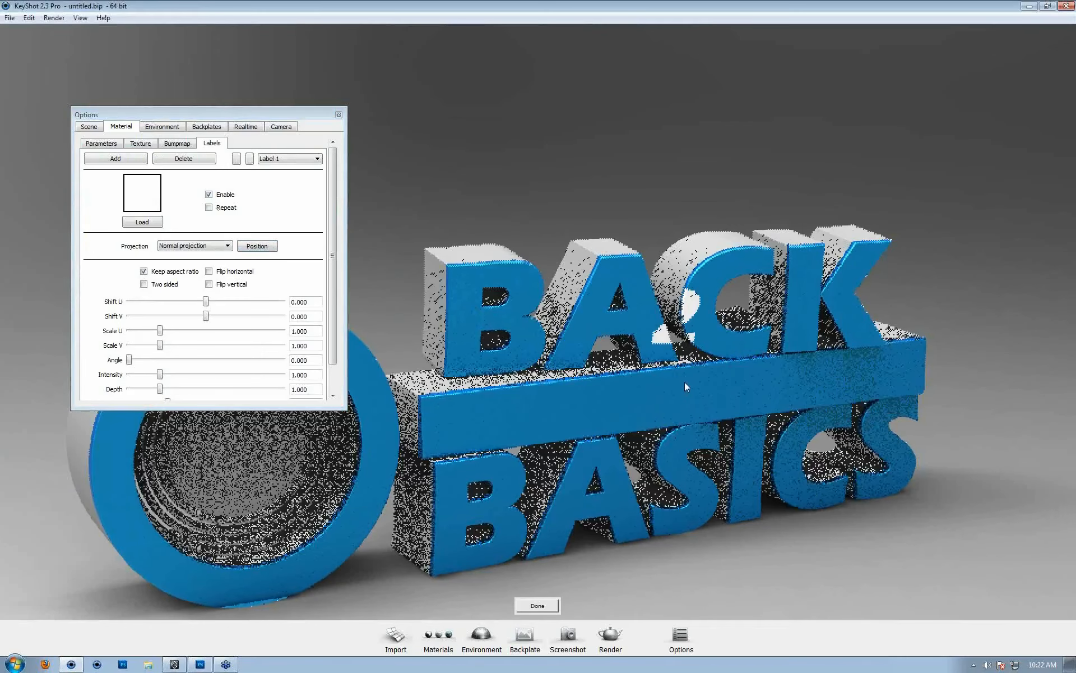
left_click(650, 315)
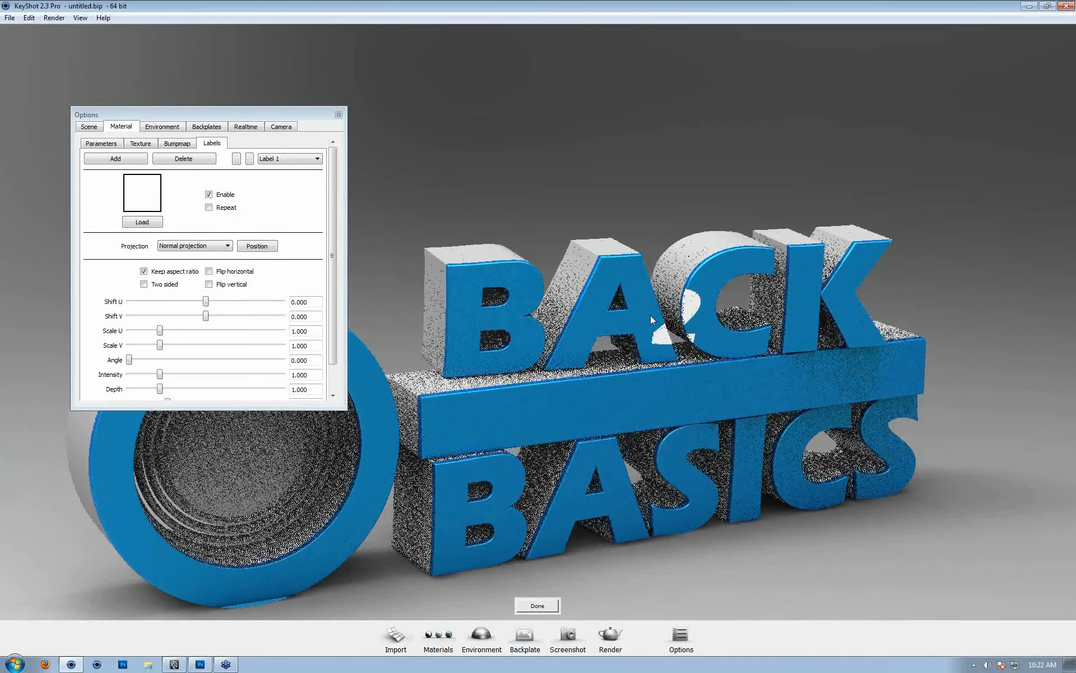
left_click(681, 396)
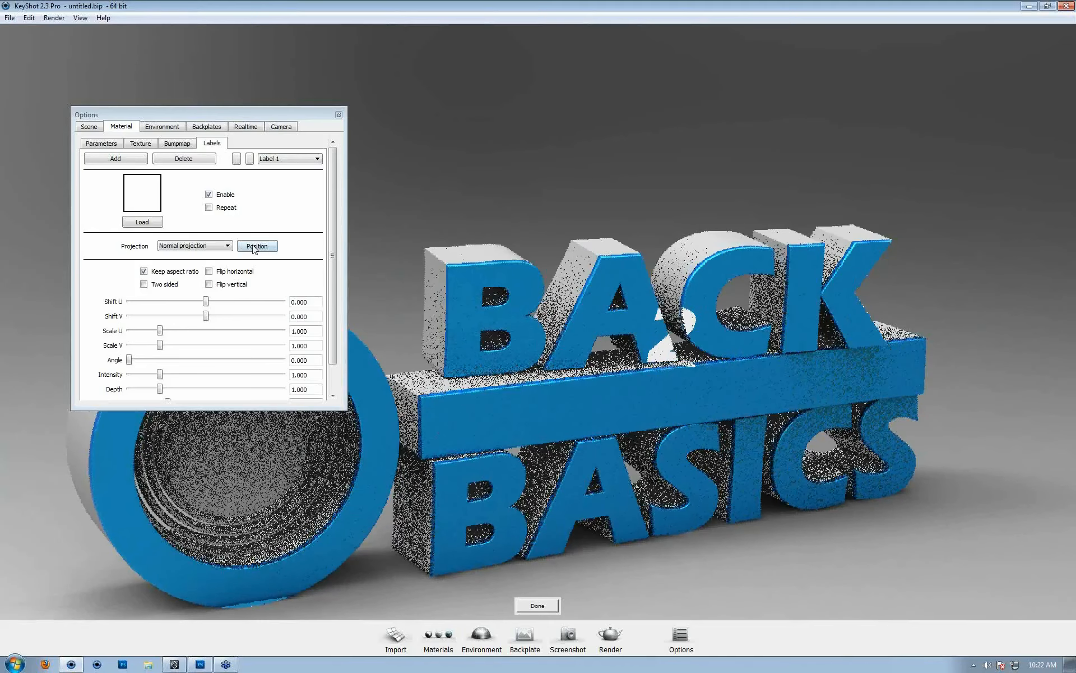
left_click(716, 378)
left_click(684, 418)
left_click(683, 442)
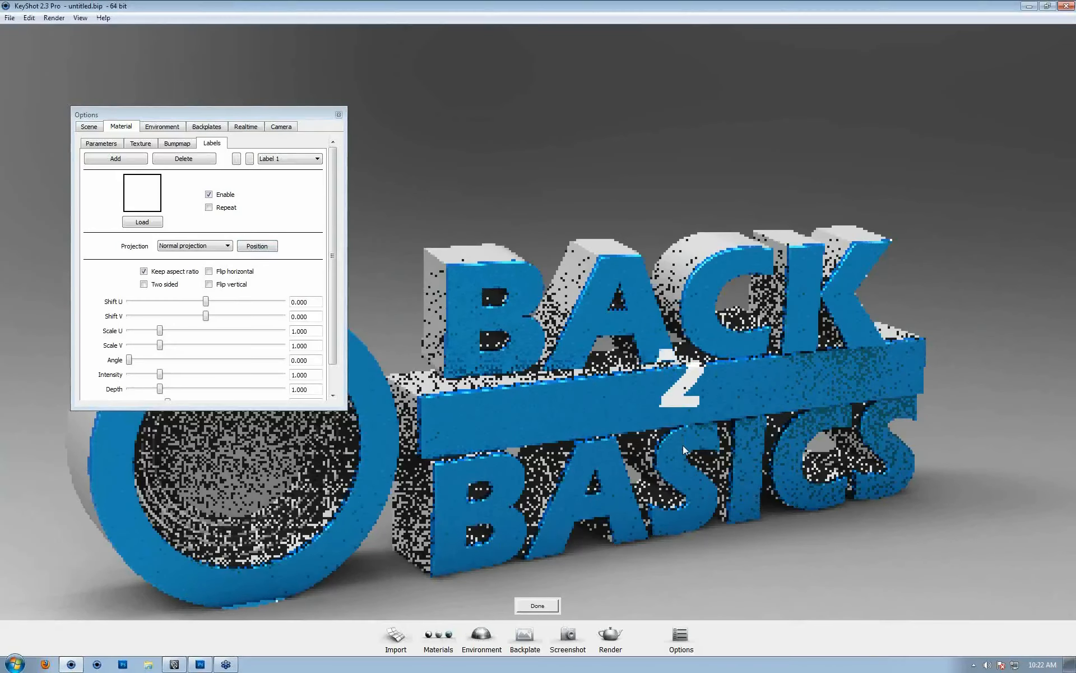
left_click_drag(683, 464, 687, 458)
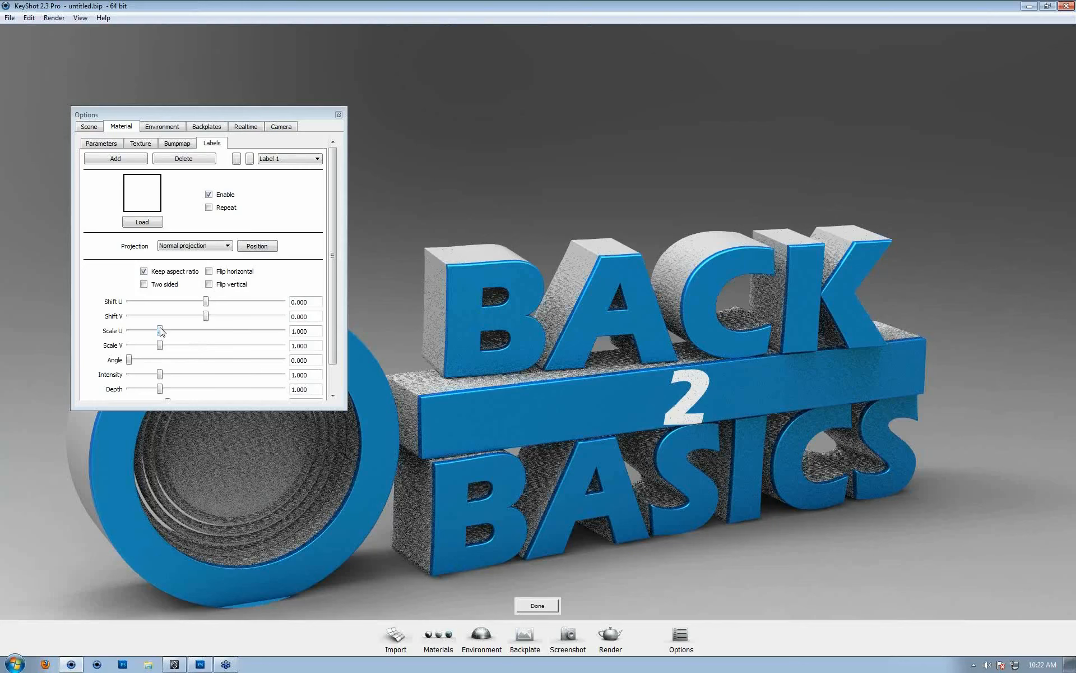
Step: Scale the 2 label to 0.675 with its aspect ratio kept and set its angle to 354.745
left_click_drag(160, 332, 151, 336)
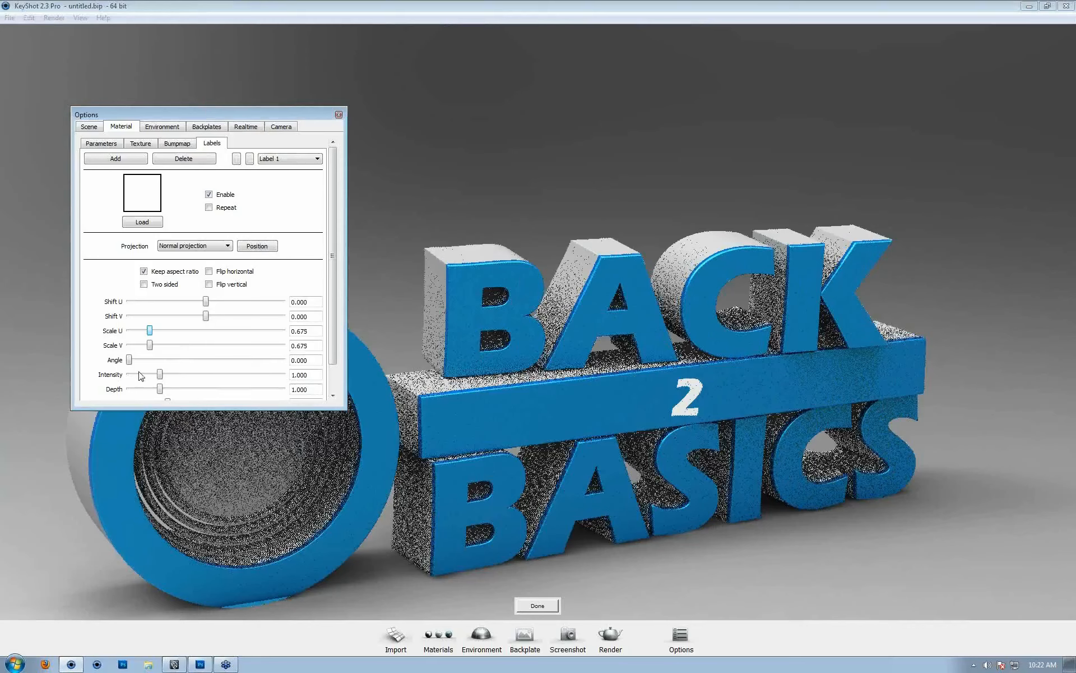
left_click_drag(129, 360, 283, 360)
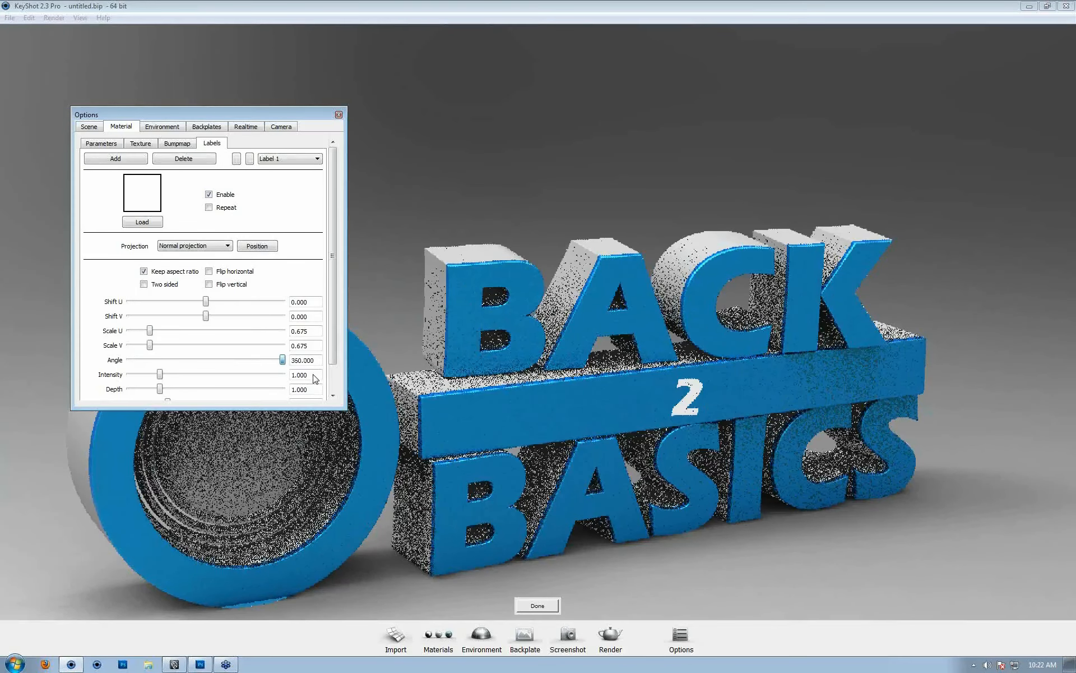
left_click_drag(289, 374, 282, 373)
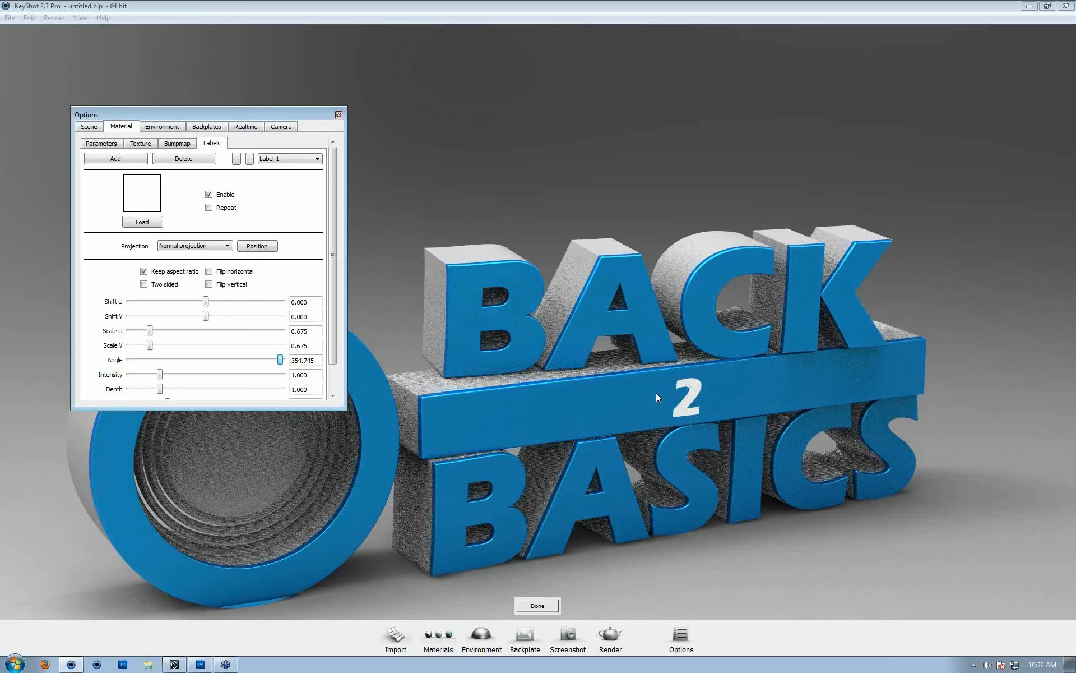
Step: Try placing the 2 label over the B of BACK and inspect its normal projection from other angles
left_click(183, 247)
left_click(183, 248)
left_click_drag(512, 416, 533, 342)
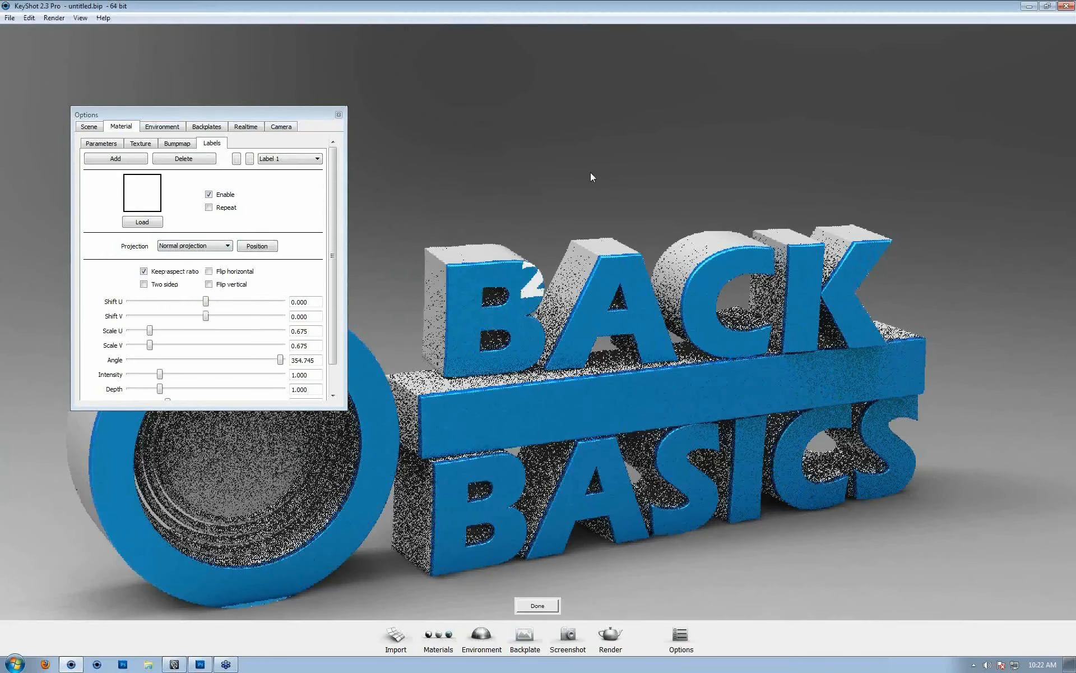
left_click(536, 605)
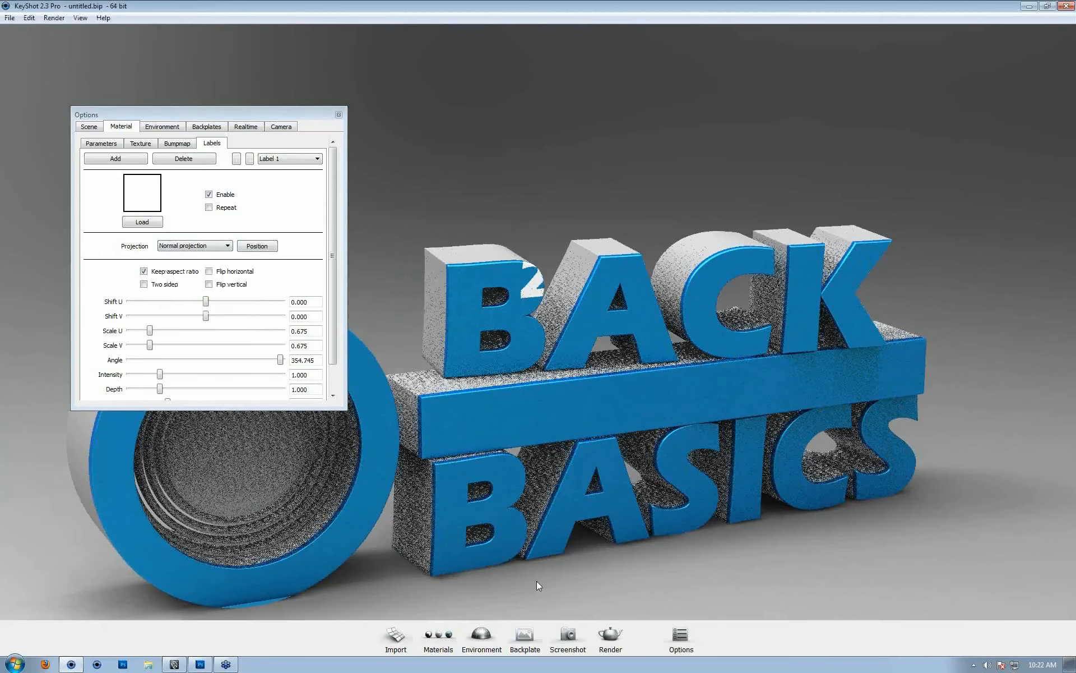
left_click_drag(601, 272, 598, 318)
scroll(597, 318, "up", 5)
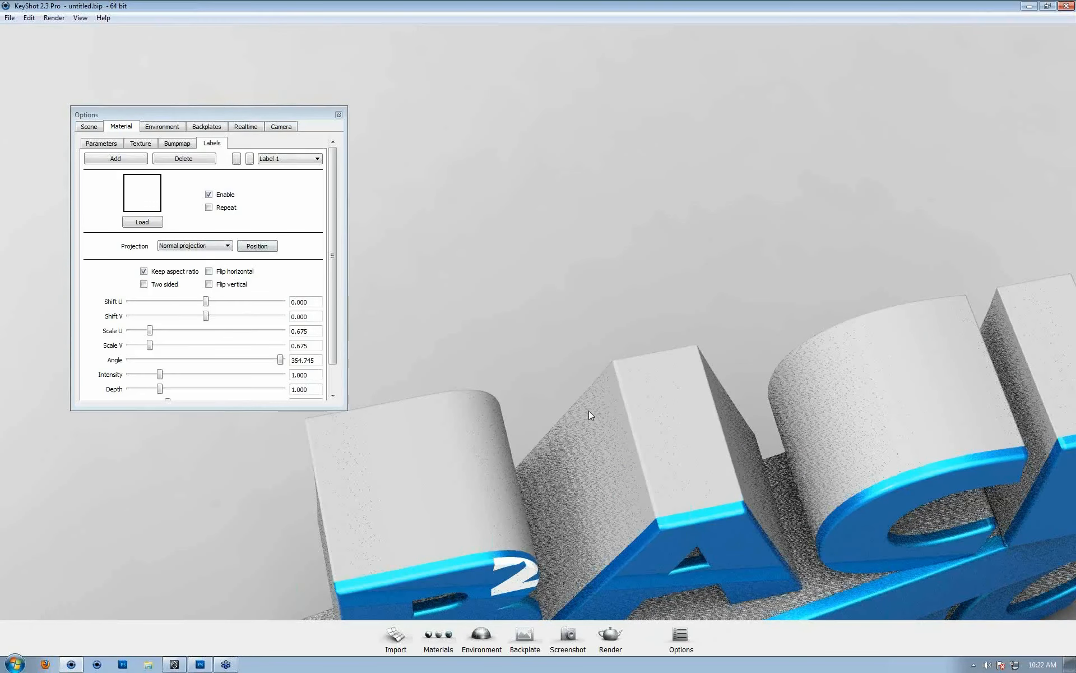
scroll(588, 415, "down", 6)
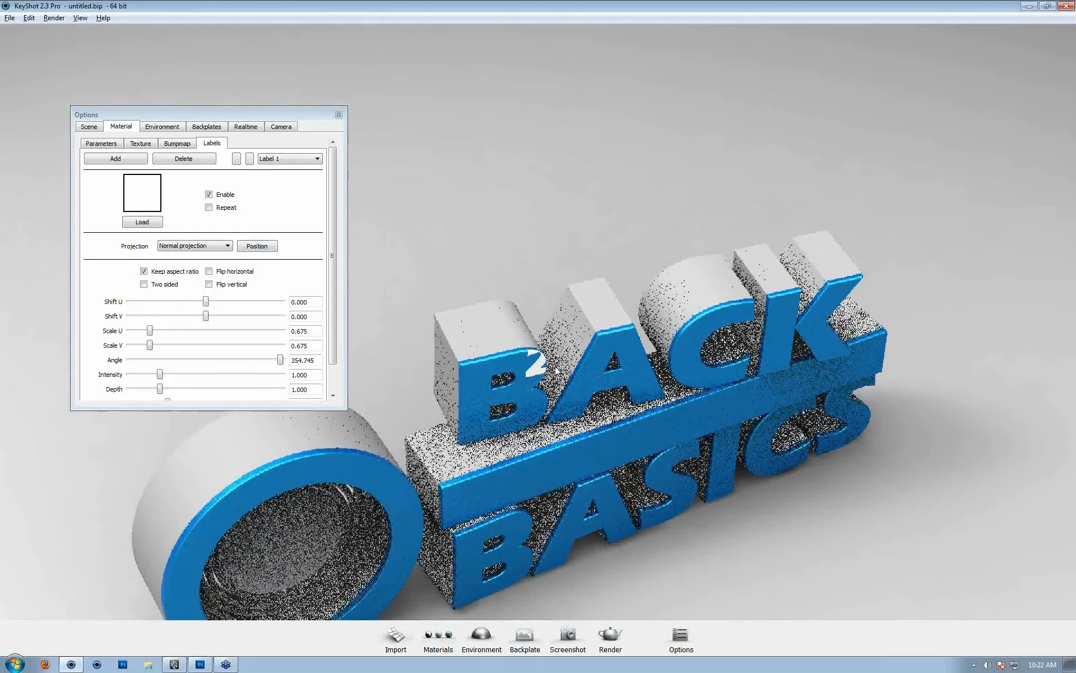
left_click_drag(555, 371, 518, 309)
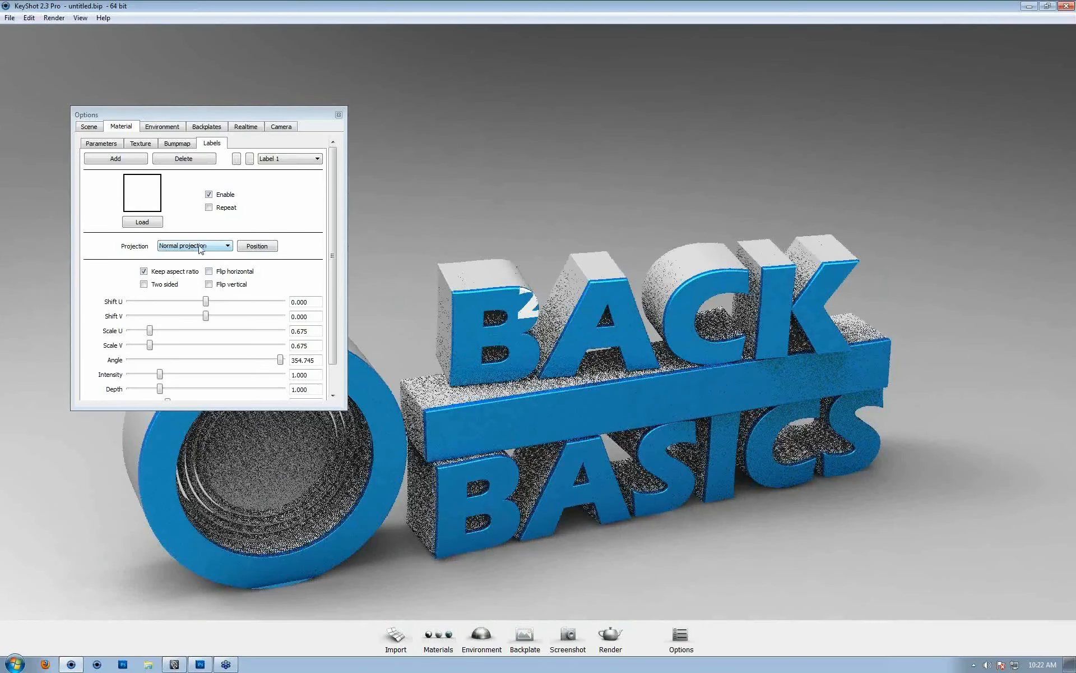
Step: Move the 2 label back onto the middle of the horizontal bar and set its angle to 350.803
left_click(258, 247)
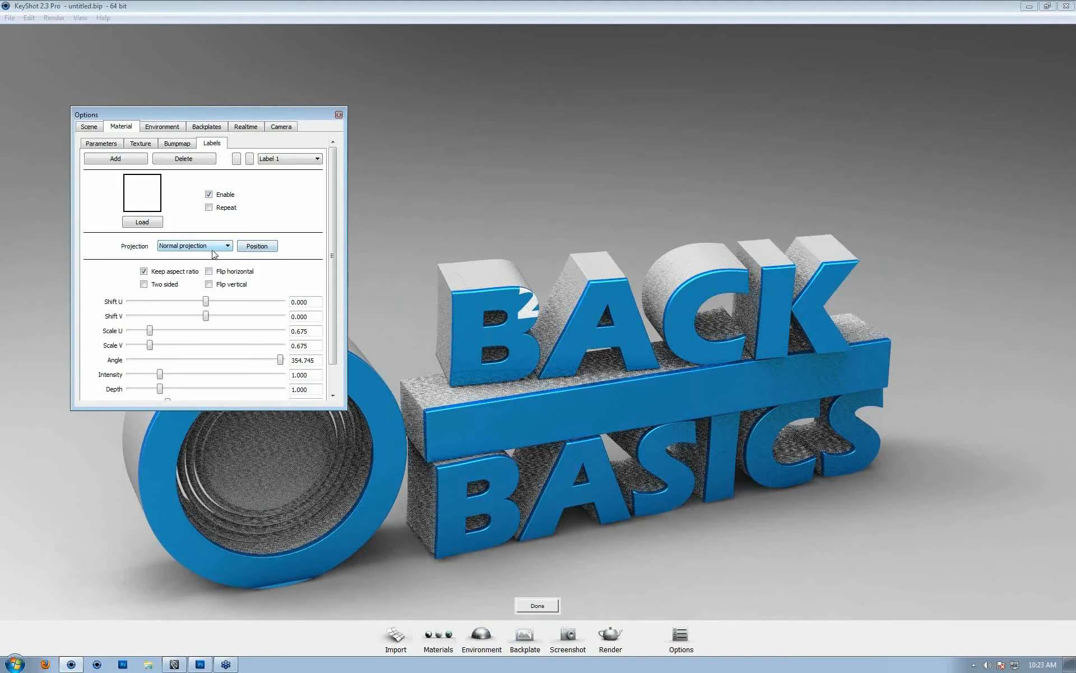
left_click(674, 407)
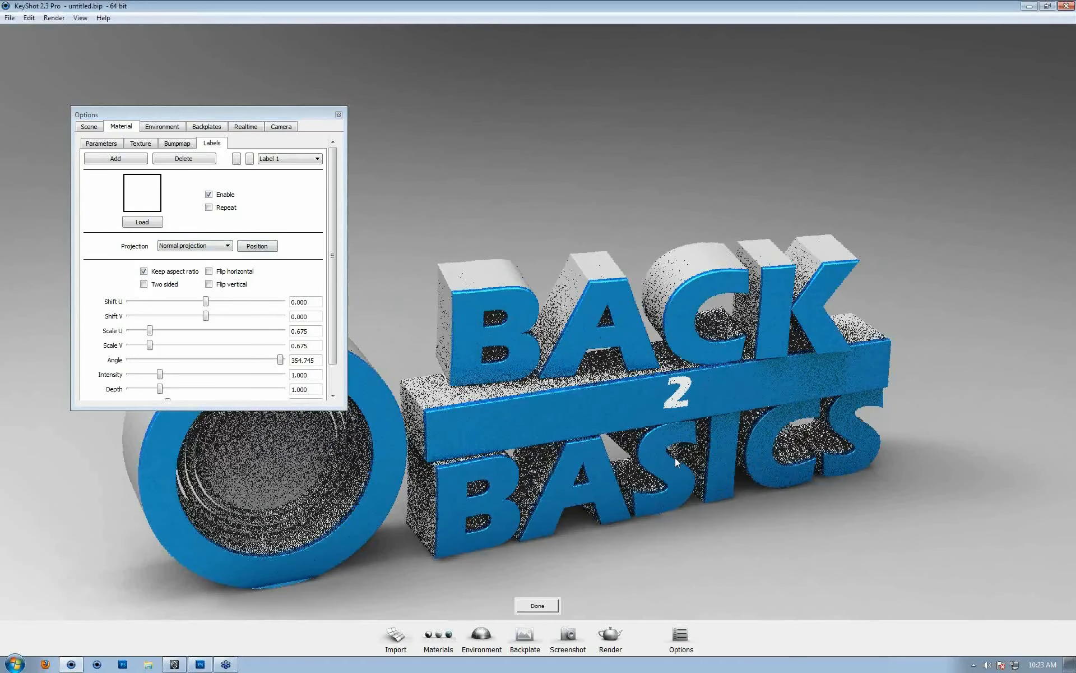
mouse_move(673, 461)
left_mouse_down()
mouse_move(670, 433)
mouse_move(662, 453)
left_mouse_up()
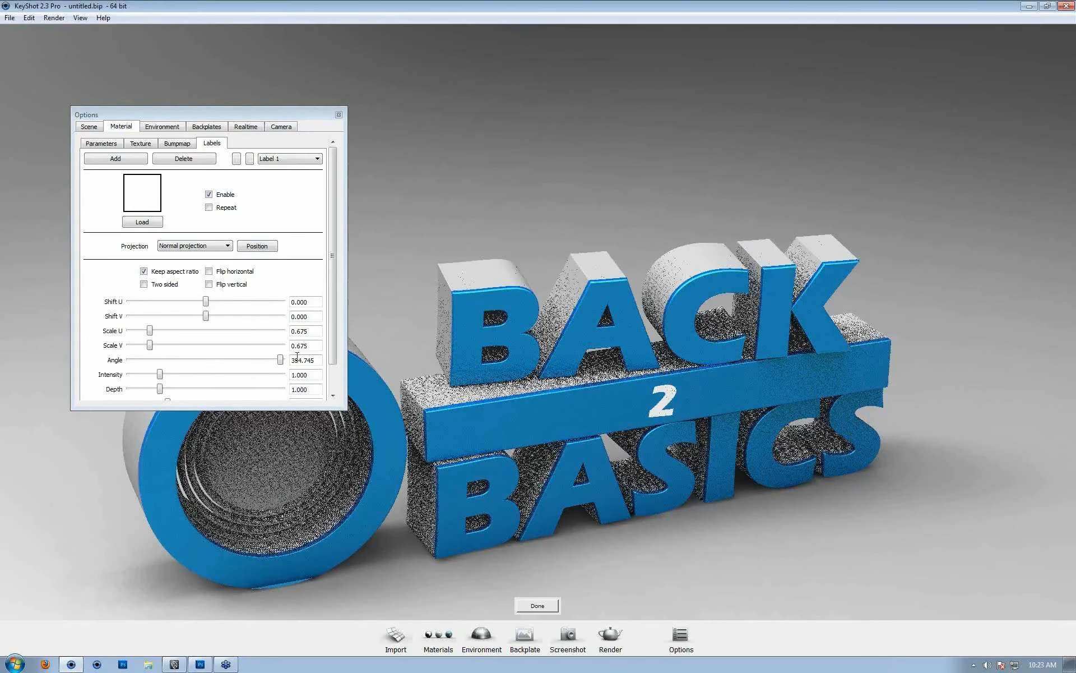
left_click_drag(280, 360, 277, 363)
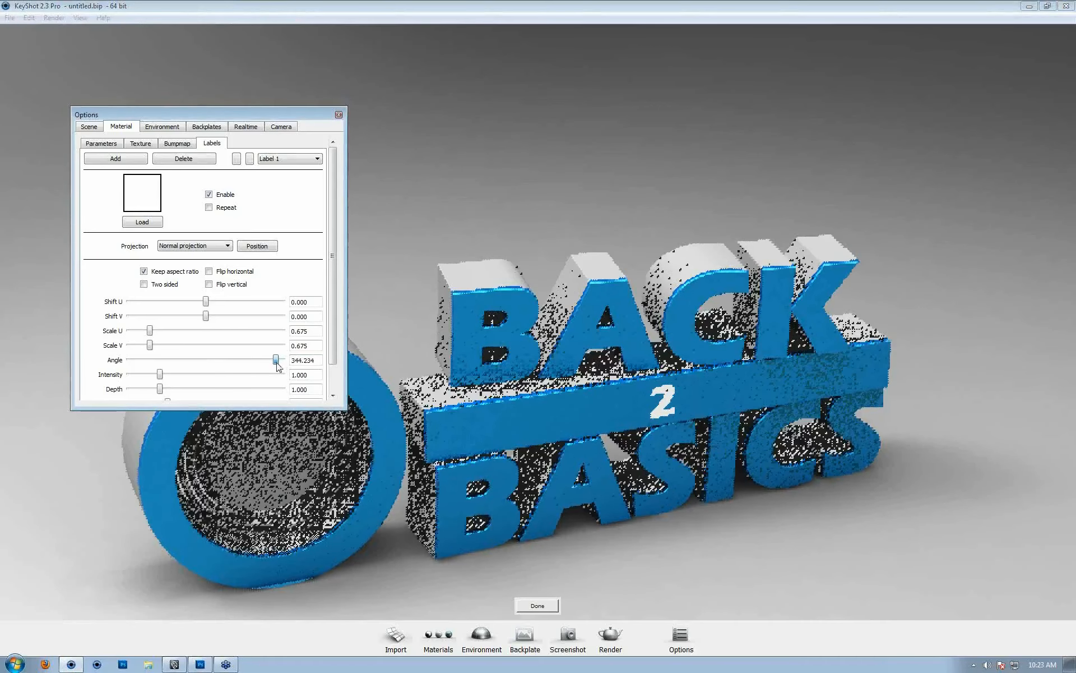
left_click_drag(276, 361, 279, 362)
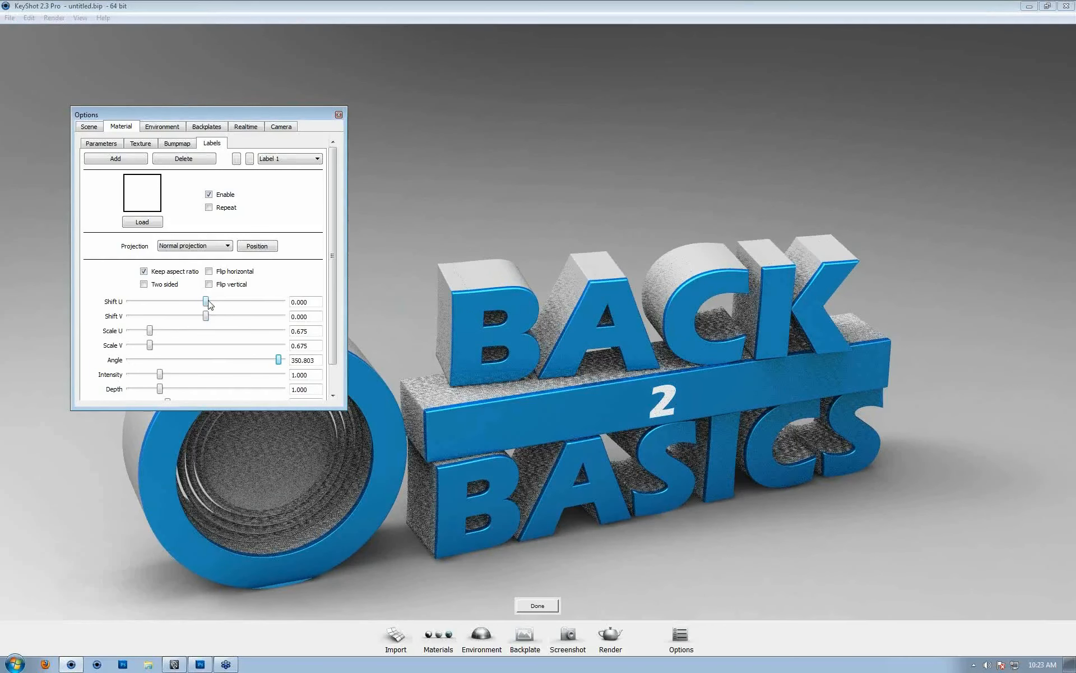
left_click_drag(207, 302, 207, 303)
left_click(339, 116)
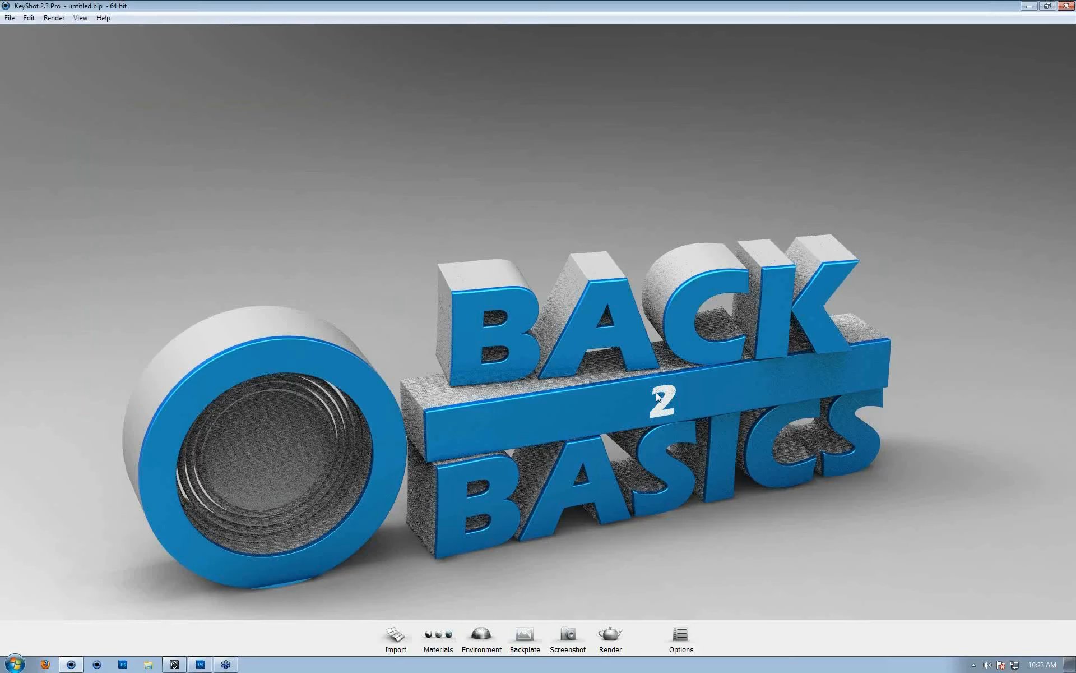
Step: Replace the scene lighting with the HDRLightStudio environment that starts the library's second row
left_click_drag(735, 445, 516, 392)
scroll(563, 423, "up", 5)
left_click_drag(563, 422, 600, 465)
scroll(601, 465, "down", 5)
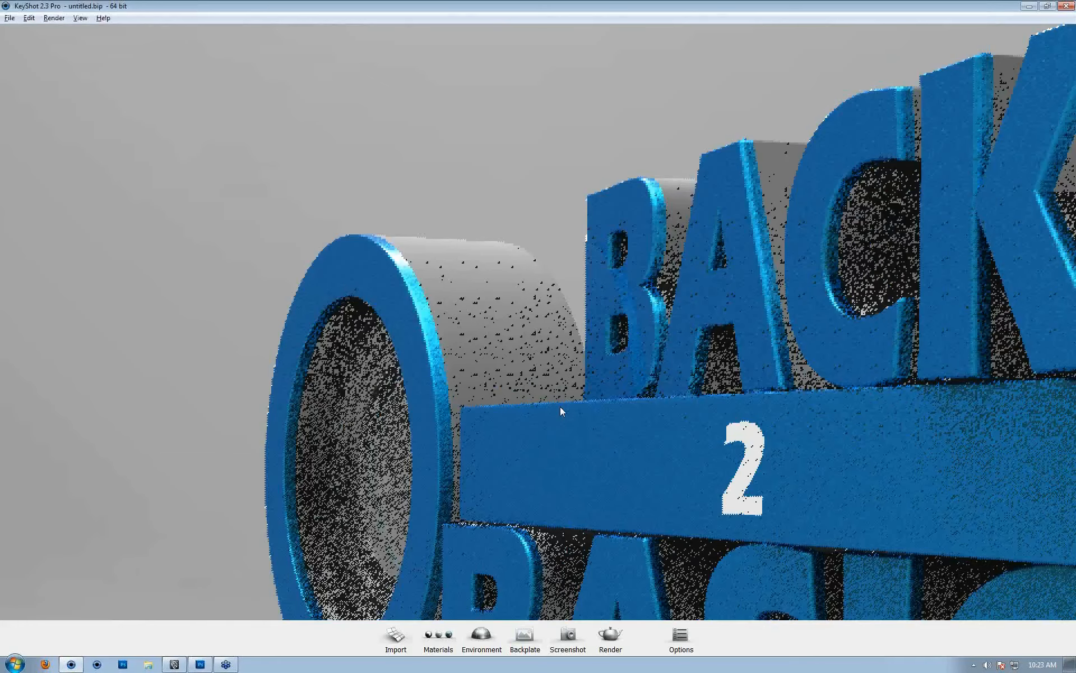
left_click(476, 634)
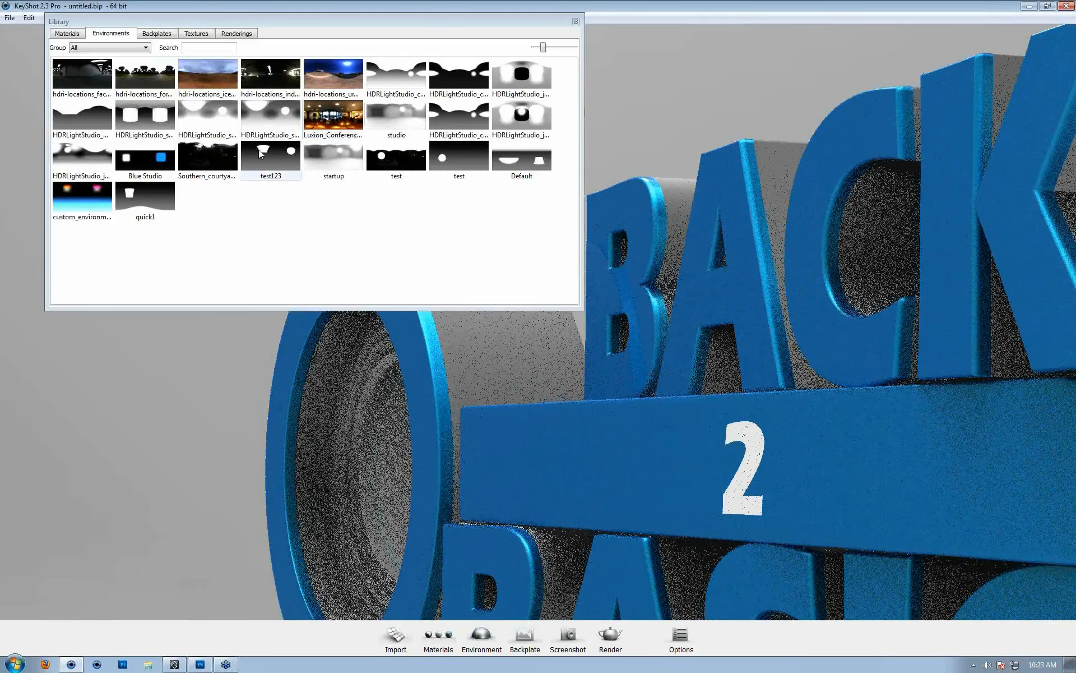
left_click_drag(82, 118, 388, 395)
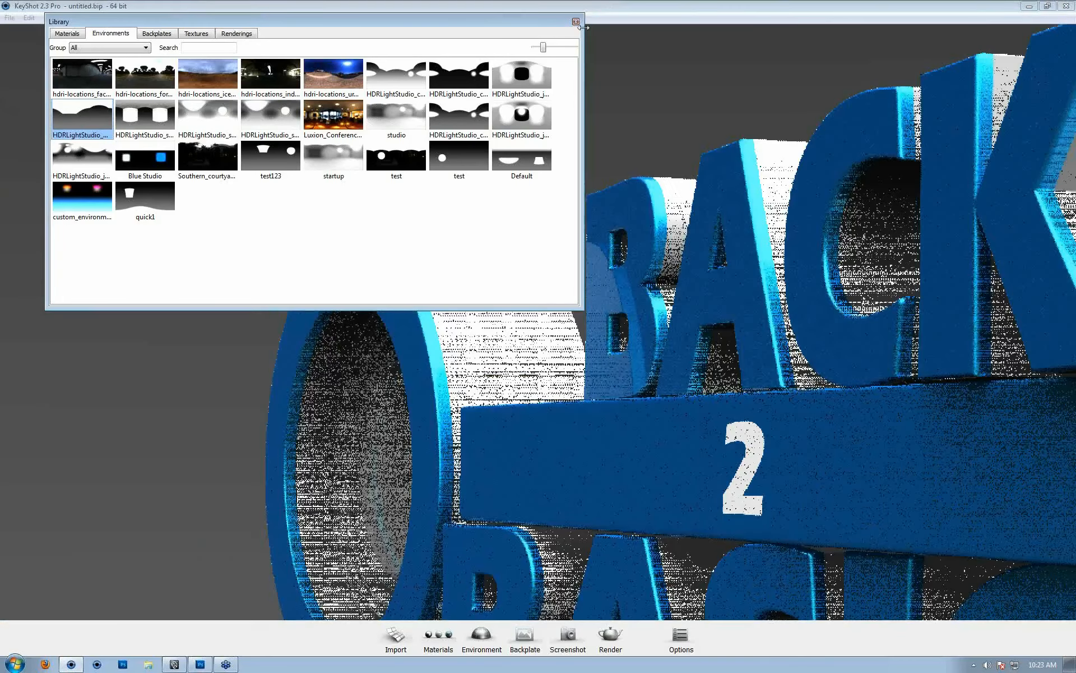
left_click(576, 21)
Step: Set the specular color of the bar's 2 label to white (RGB 255, 255, 255)
double_click(736, 456)
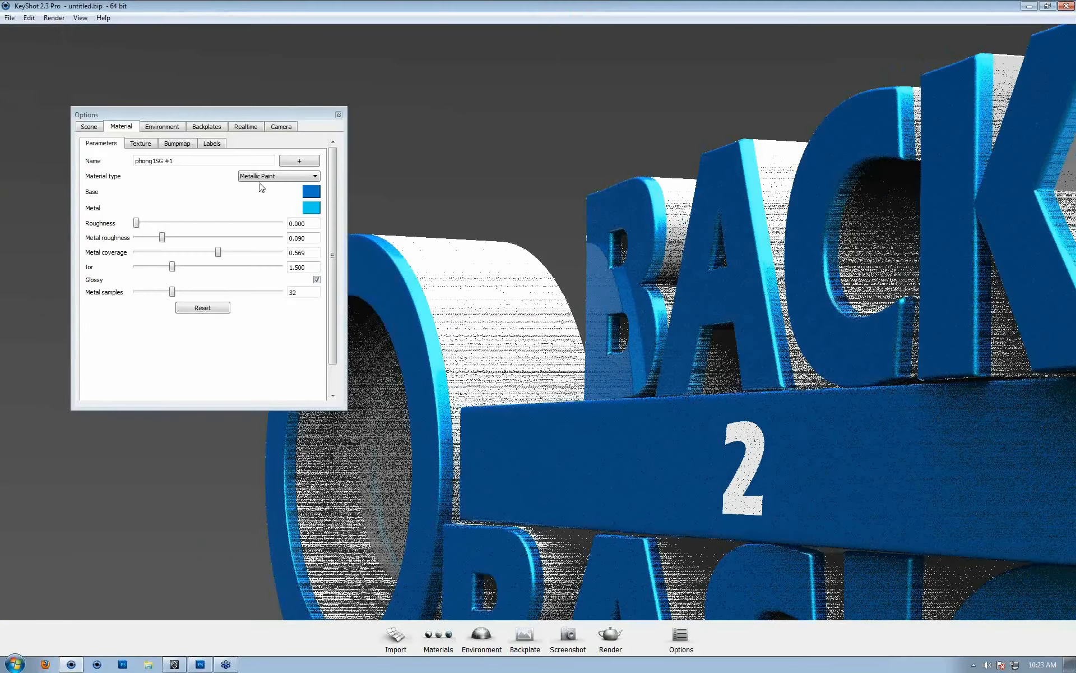
left_click(212, 143)
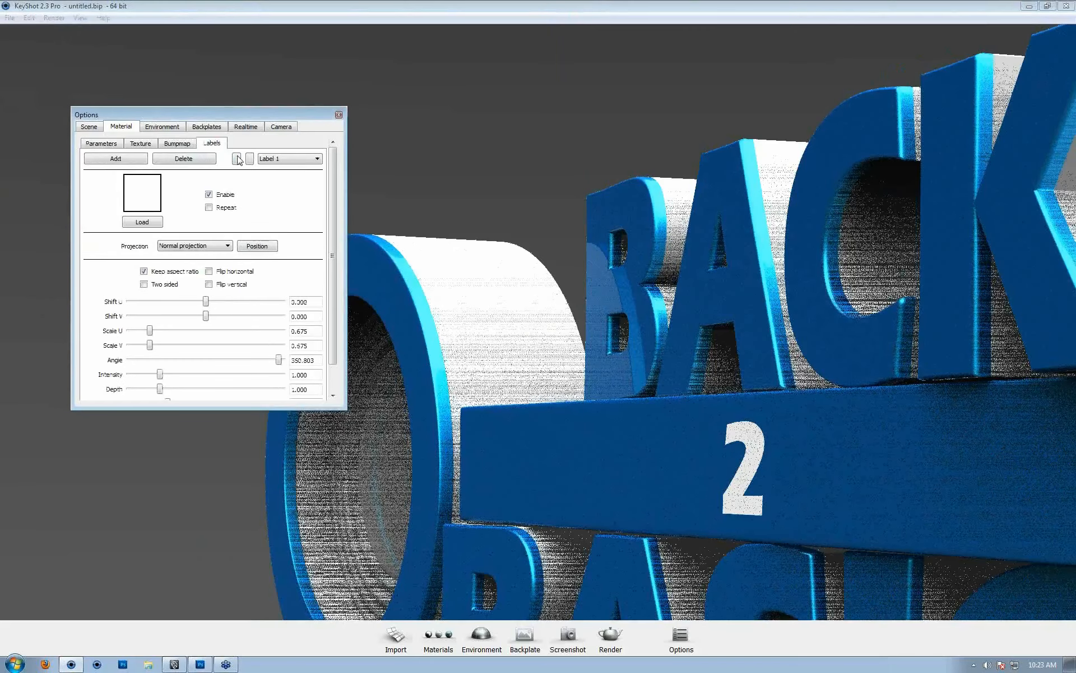
scroll(328, 278, "down", 2)
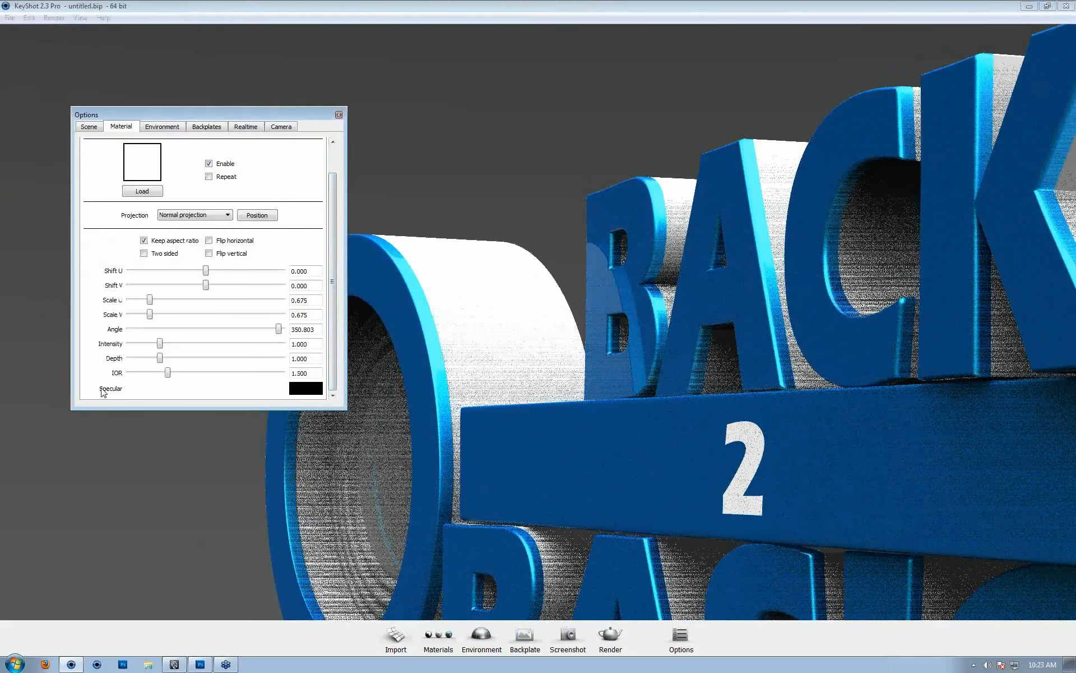
left_click(310, 394)
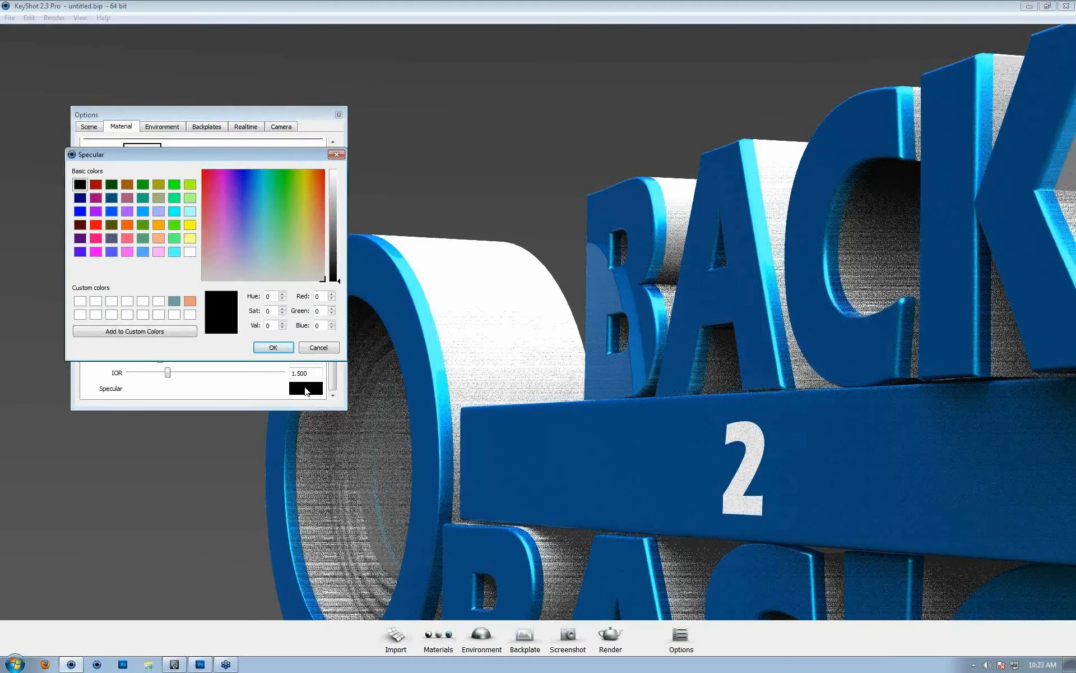
left_click(343, 248)
left_click_drag(343, 249, 343, 169)
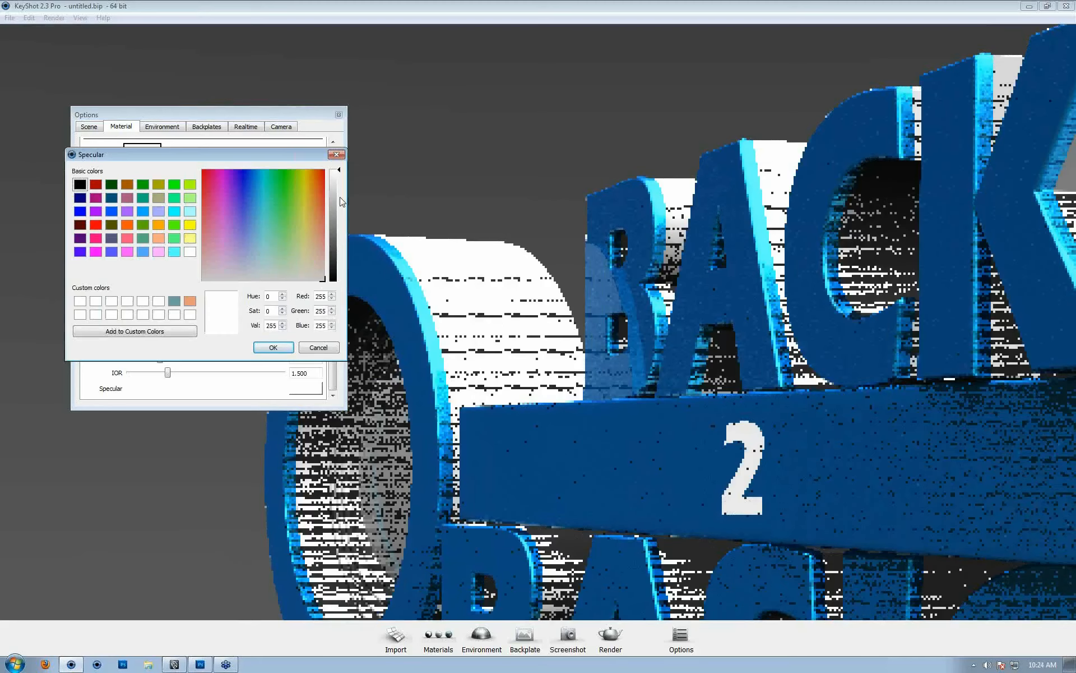
left_click(273, 347)
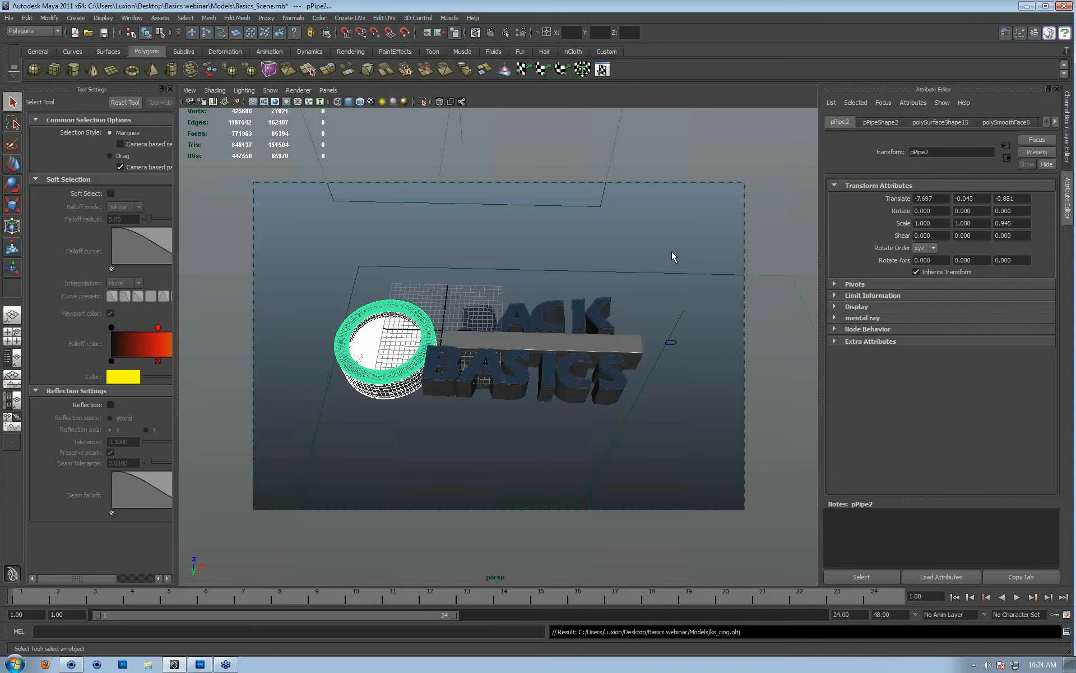
Step: Switch from Maya back to KeyShot and lower the environment's height to -0.429 with the logo's front in view
left_click(73, 668)
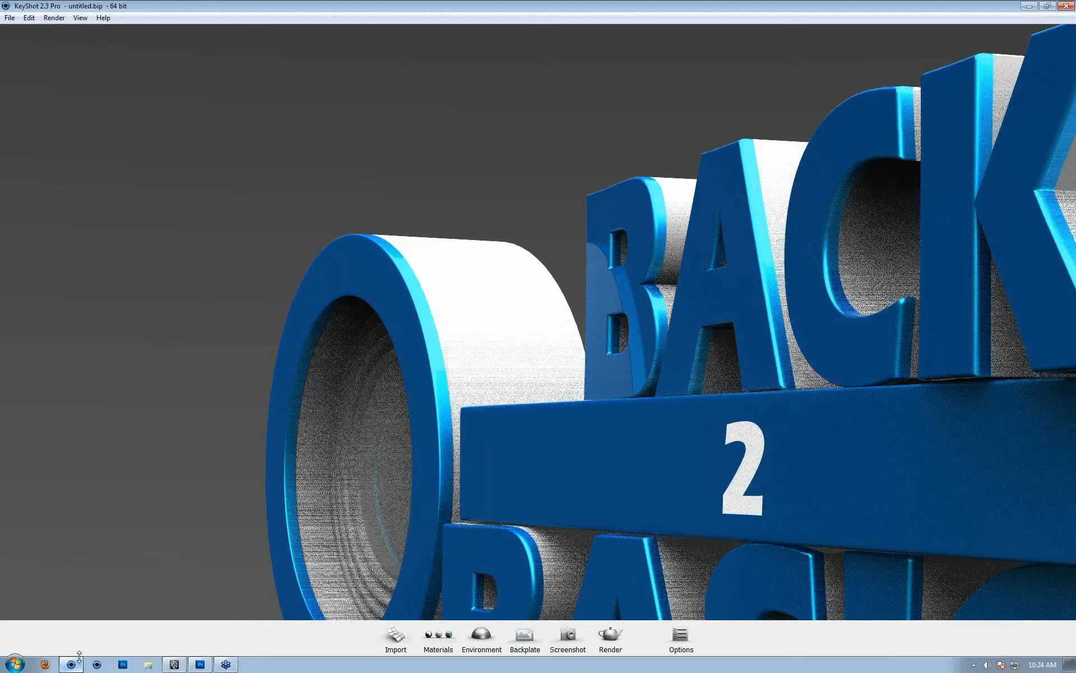
scroll(398, 357, "down", 5)
left_click_drag(398, 356, 569, 356)
scroll(569, 355, "up", 5)
left_click_drag(850, 442, 810, 429)
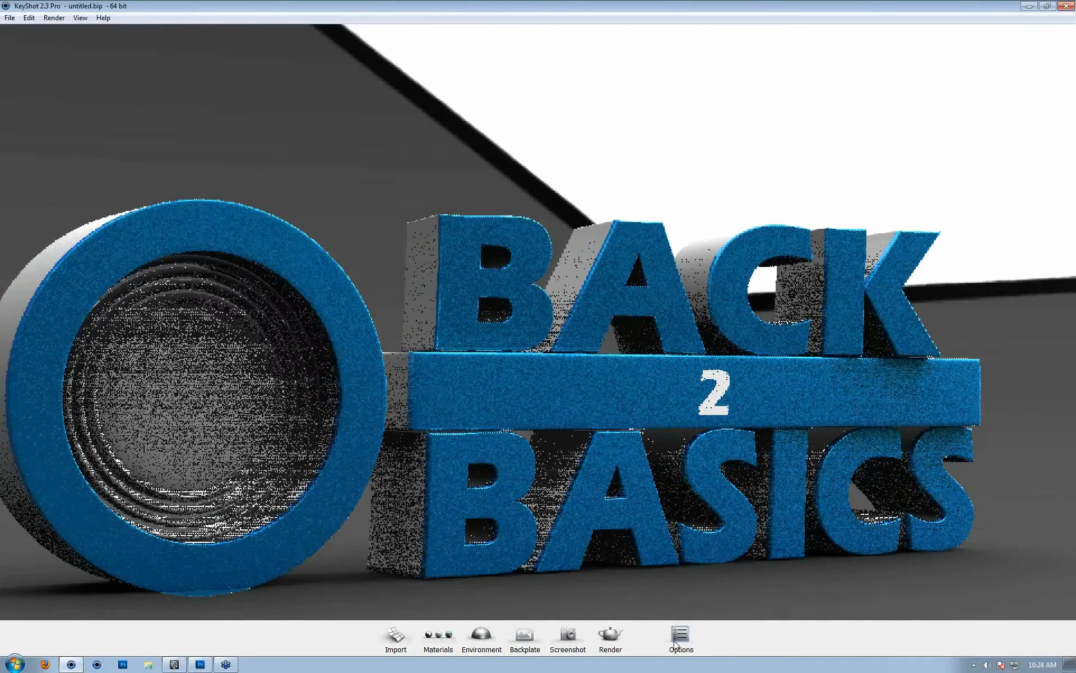
left_click(680, 636)
left_click(162, 126)
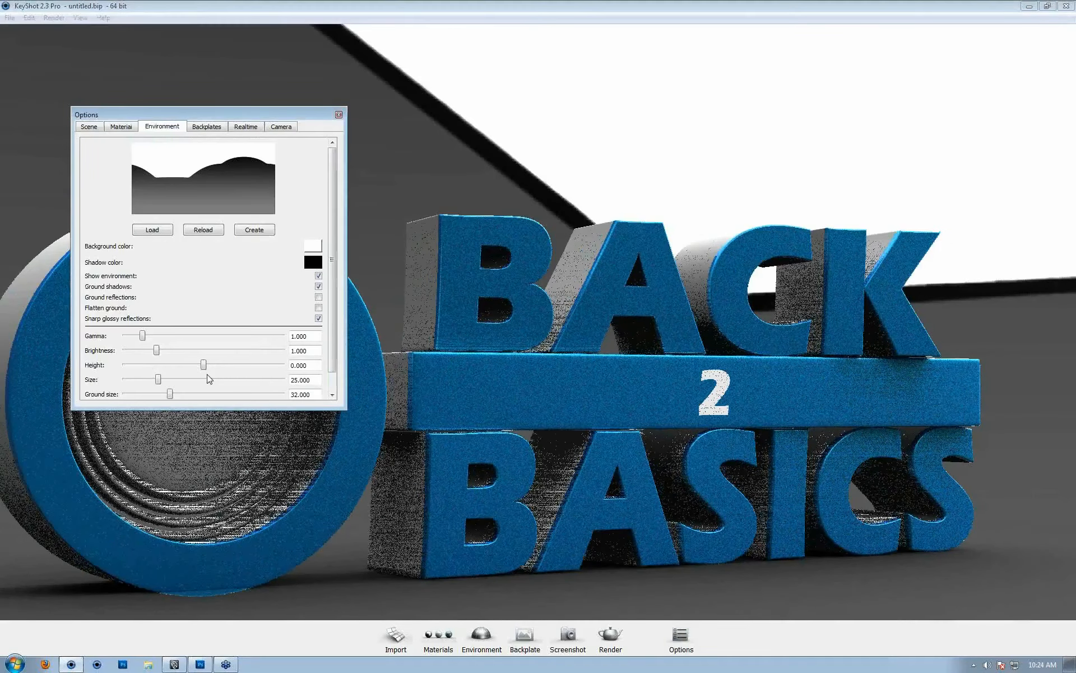
left_click_drag(203, 364, 136, 374)
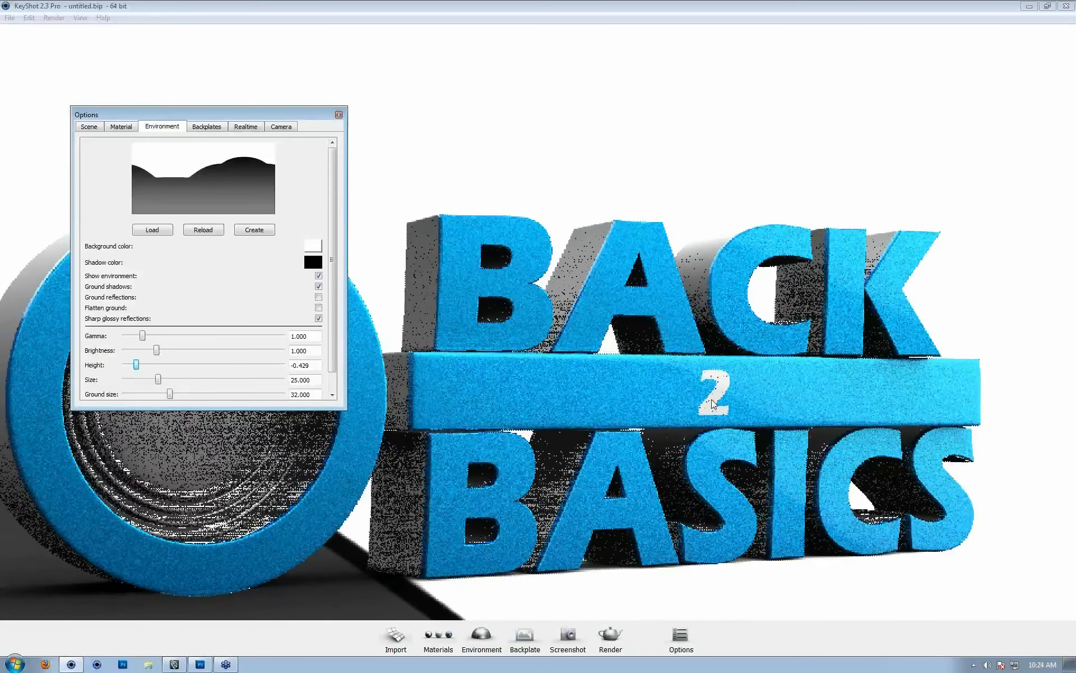
Step: Set the intensity of the 2 label to 0.949
middle_click_drag(784, 397, 616, 379)
scroll(616, 378, "down", 3)
scroll(634, 390, "up", 5)
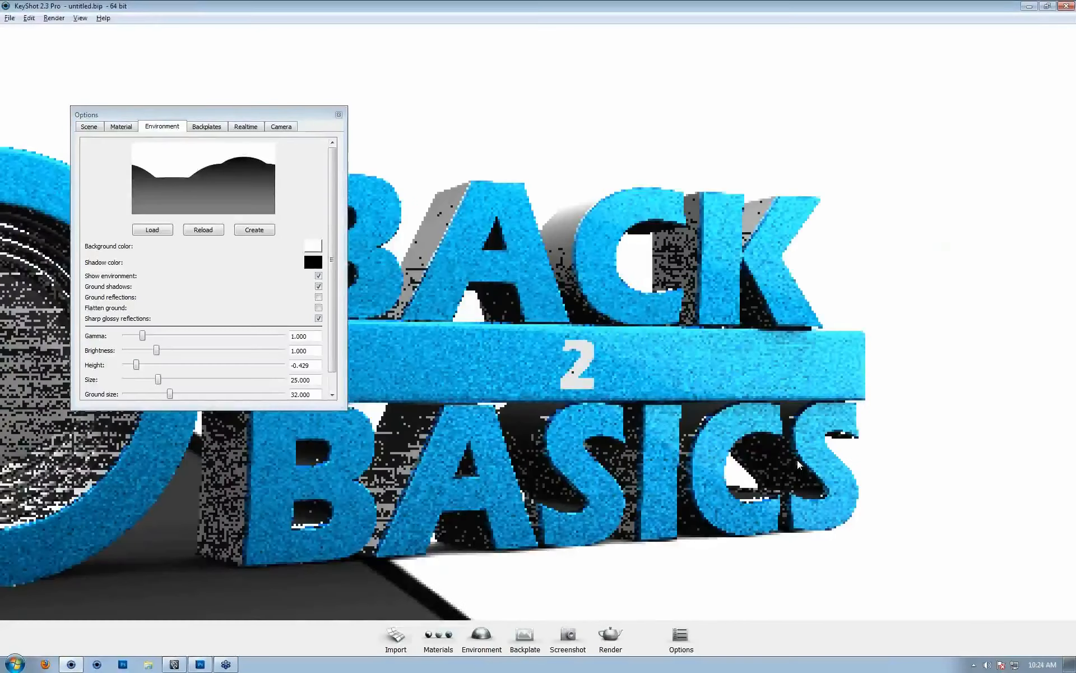
scroll(721, 462, "up", 2)
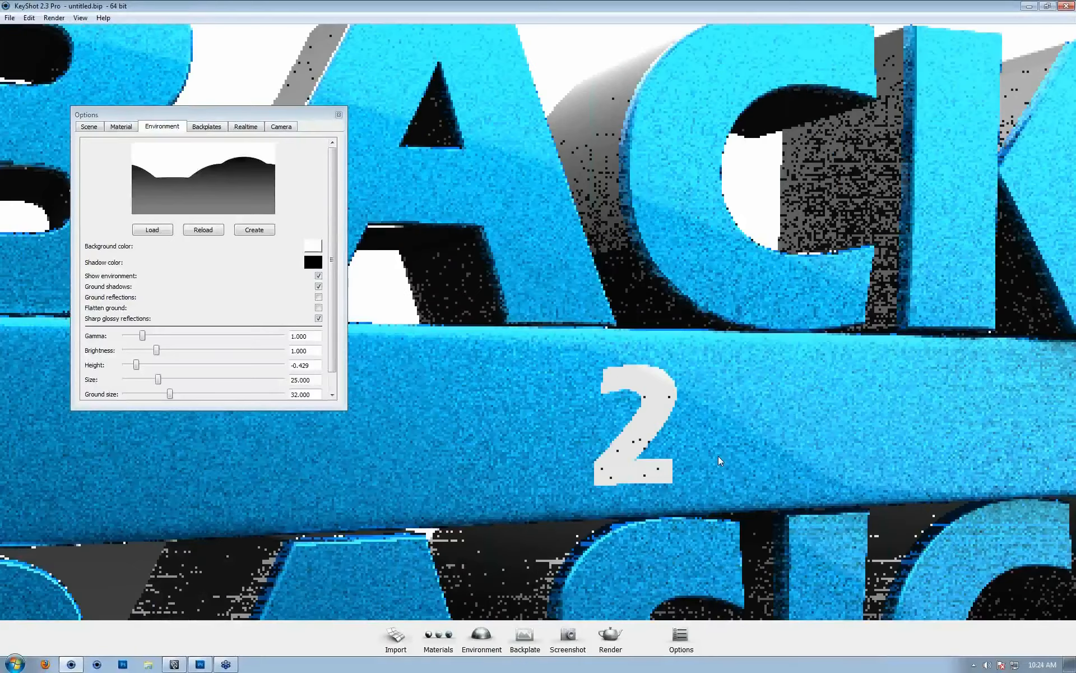
left_click_drag(657, 423, 675, 427)
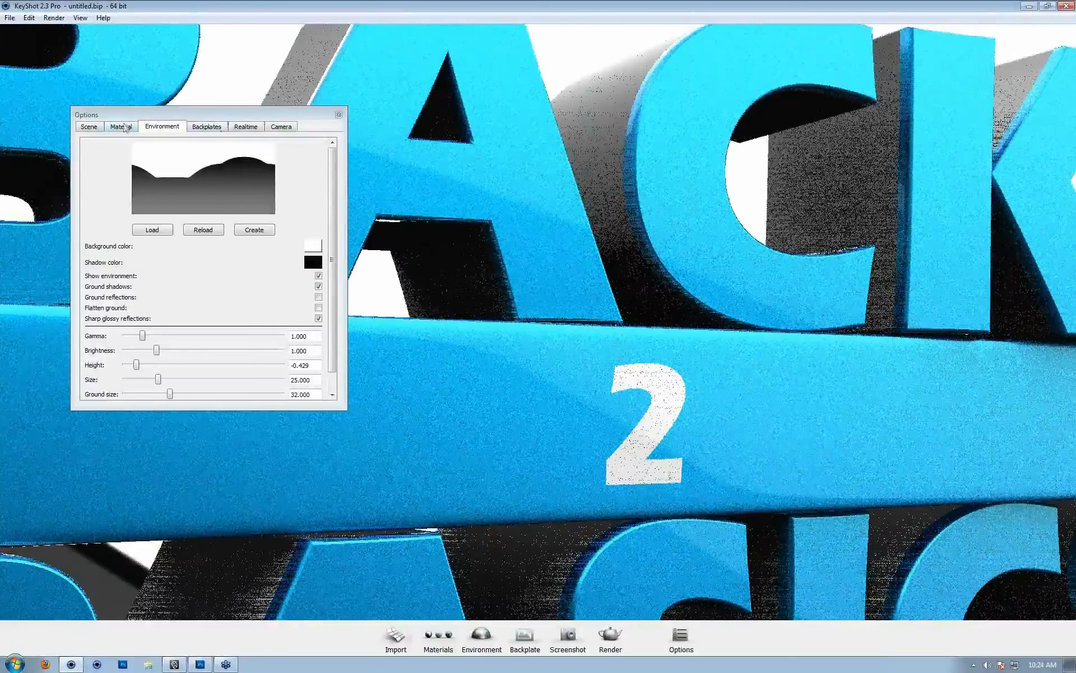
left_click(124, 127)
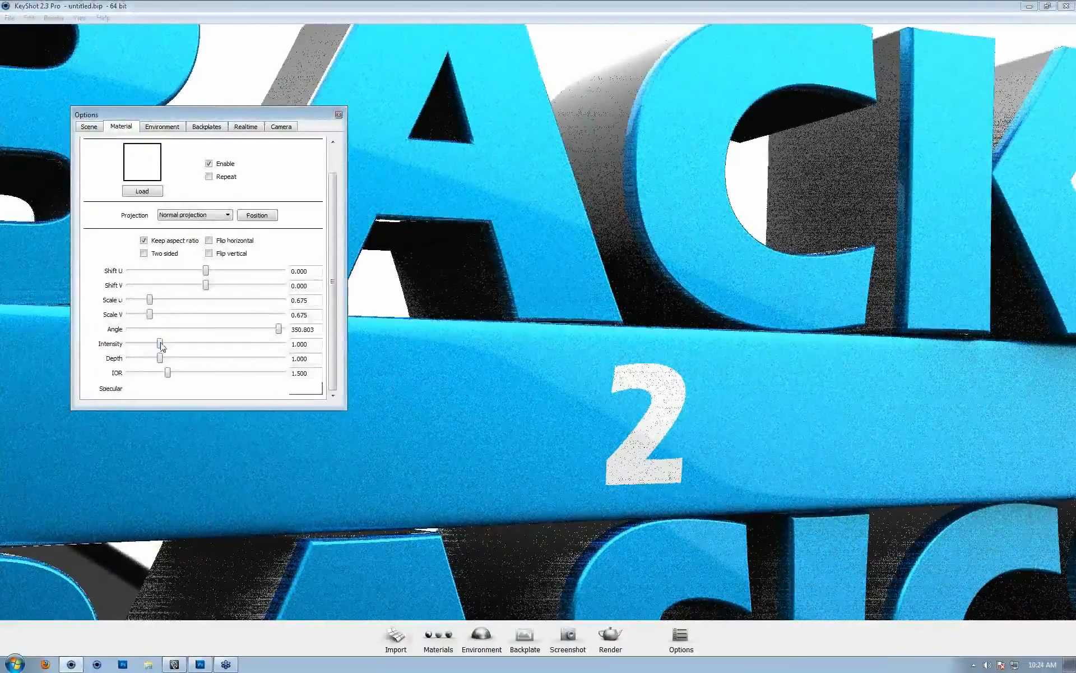
left_click_drag(160, 345, 160, 346)
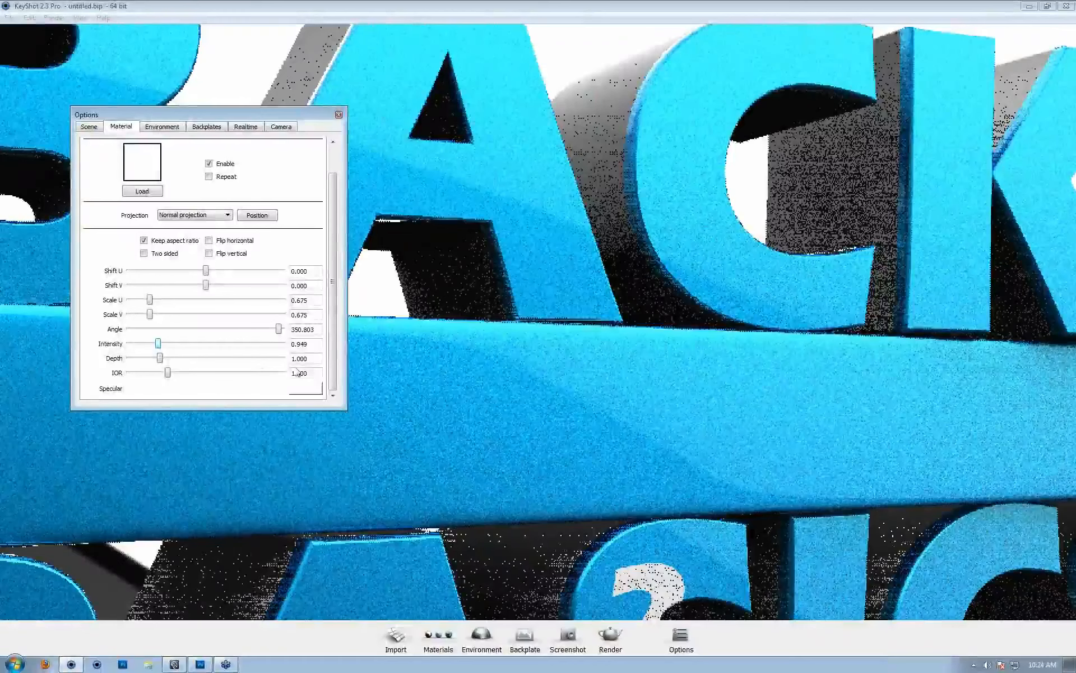
Step: Reposition the 2 label onto the middle of the horizontal bar and set its specular color to black
left_click(258, 216)
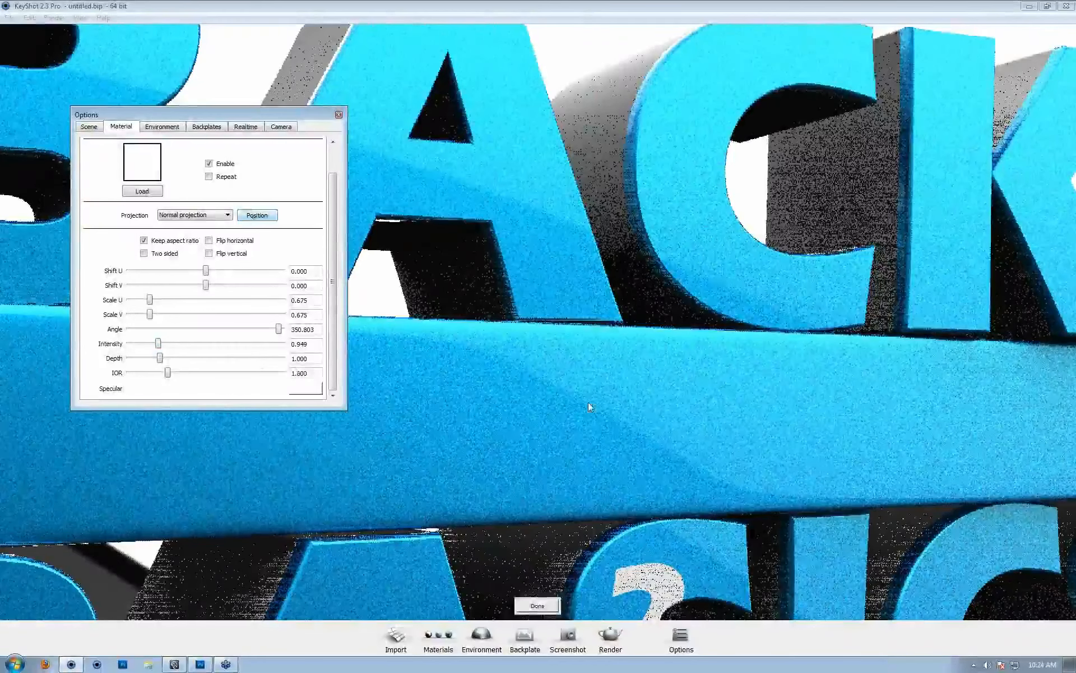
left_click(644, 415)
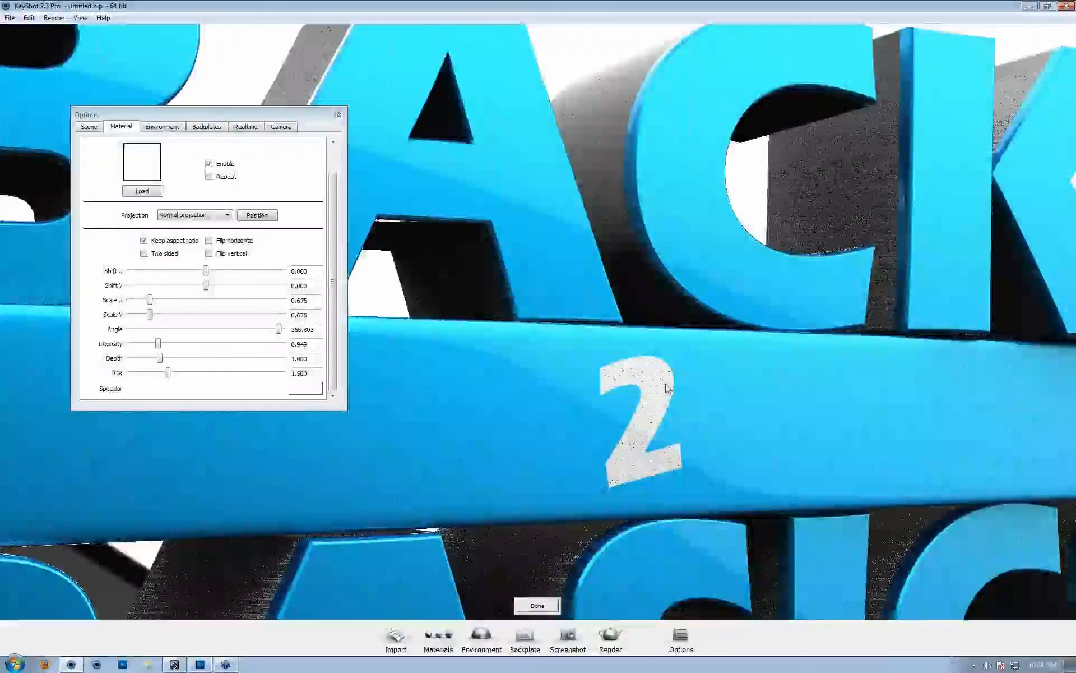
left_click(309, 388)
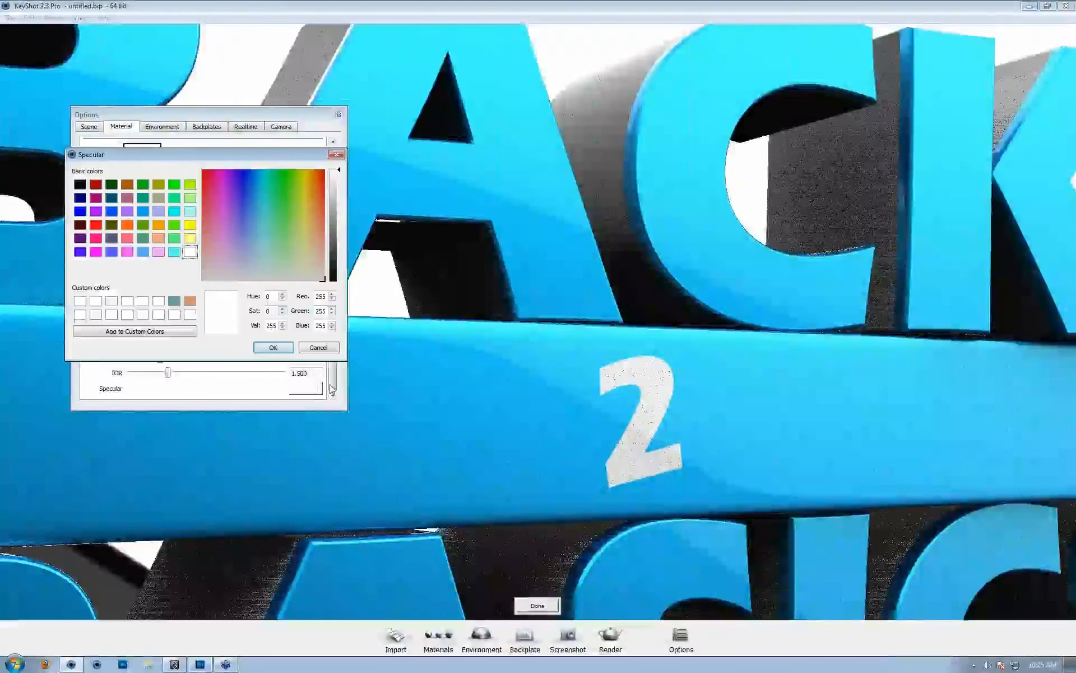
left_click_drag(331, 259, 330, 289)
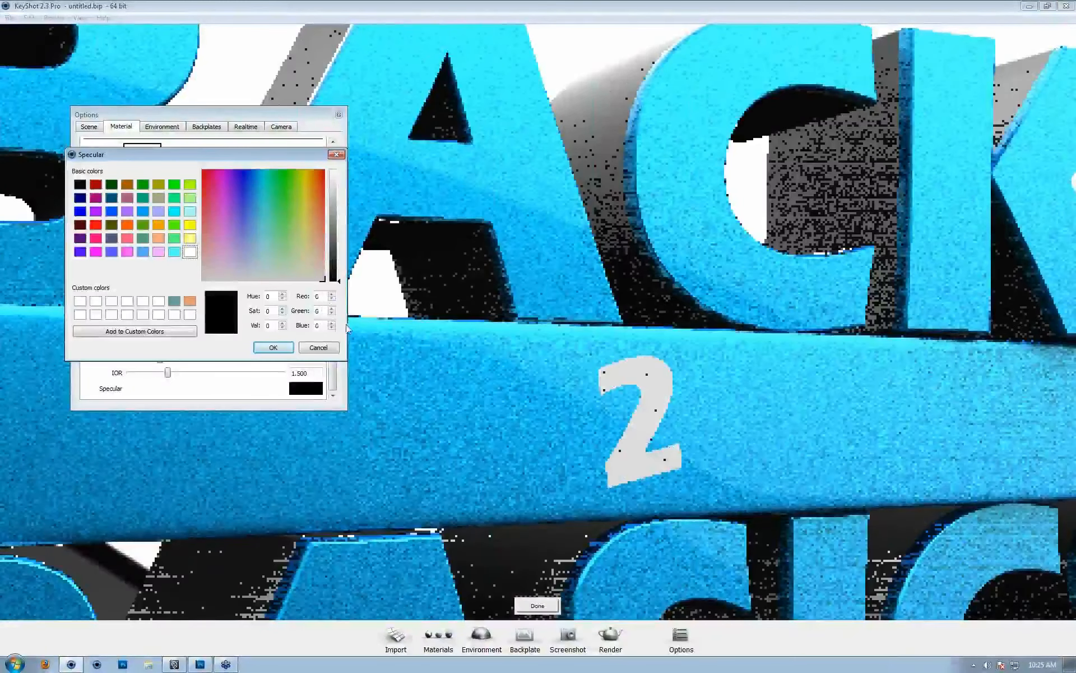
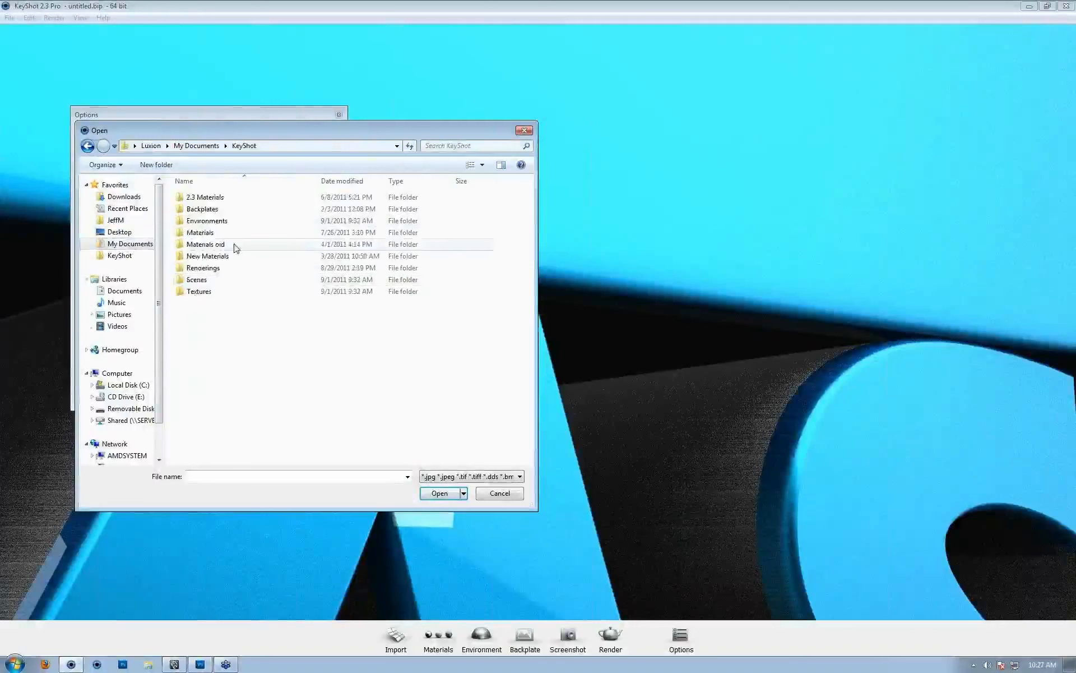
Step: Load box_bump.jpg from the Textures folder as the bar material's bump map, enable it and treat it as a normal map
double_click(216, 291)
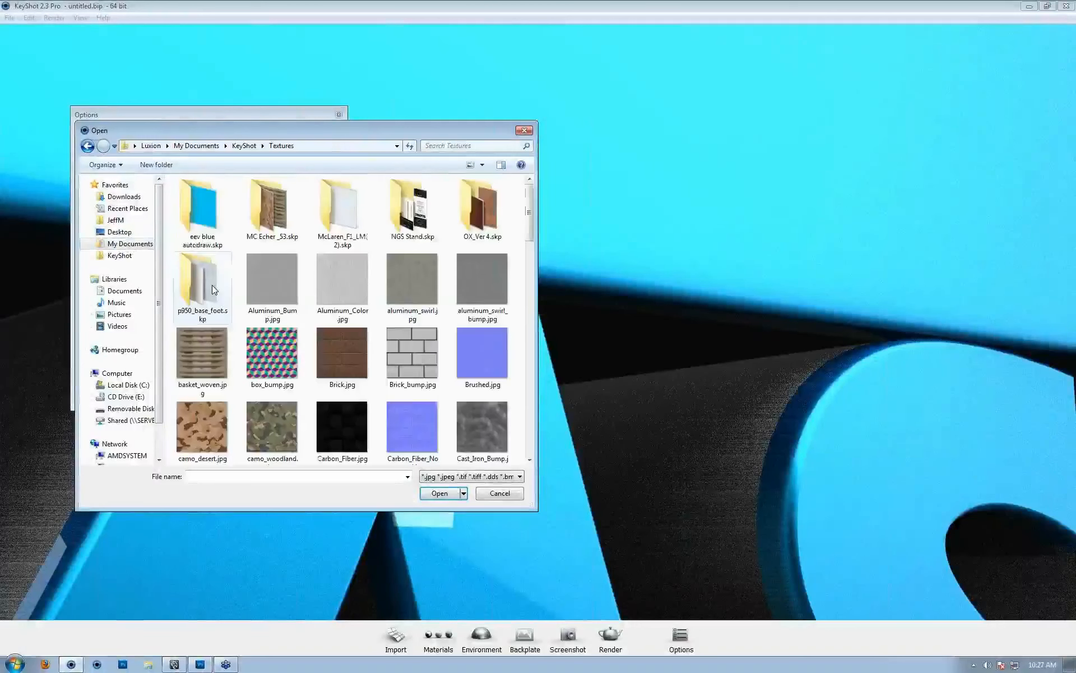
left_click(267, 359)
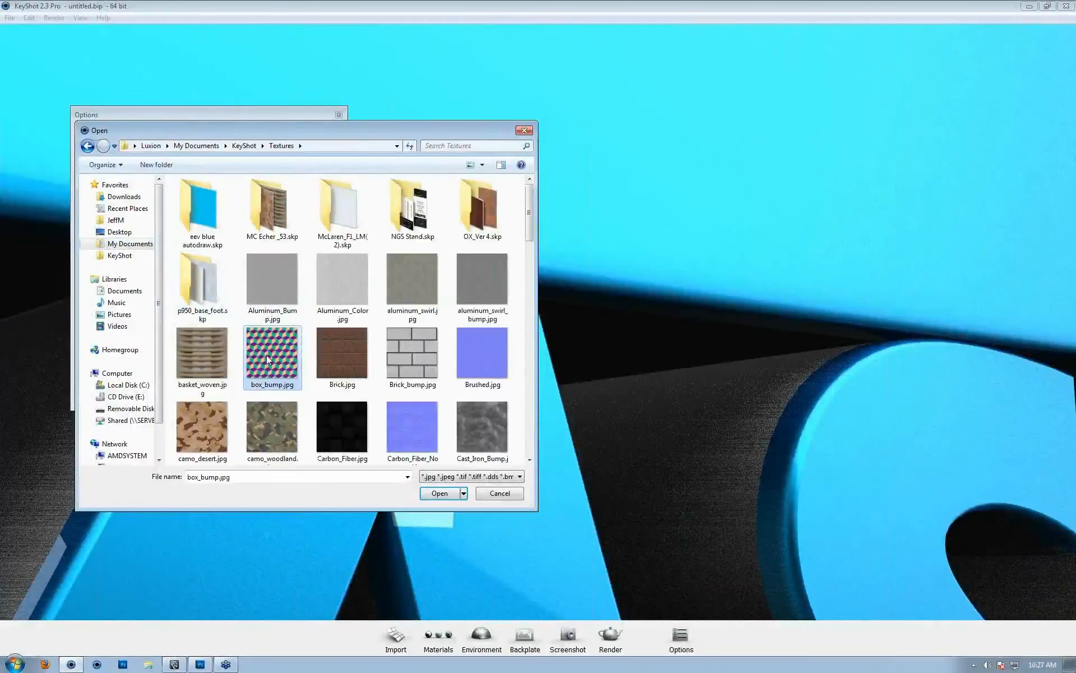
double_click(266, 355)
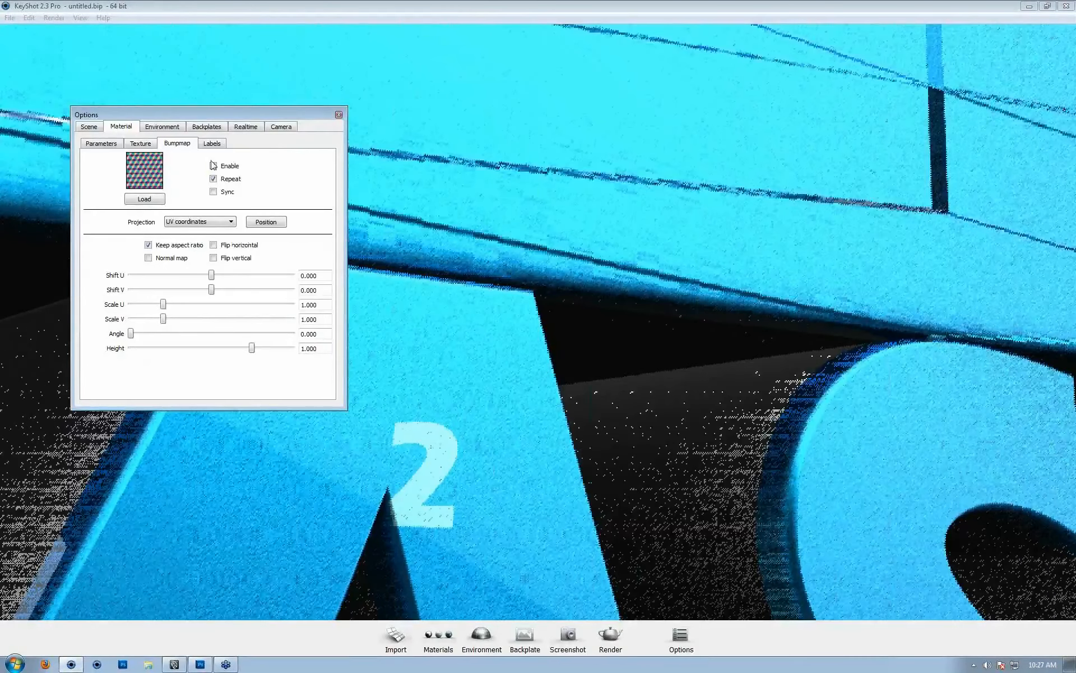
left_click(213, 165)
left_click(161, 259)
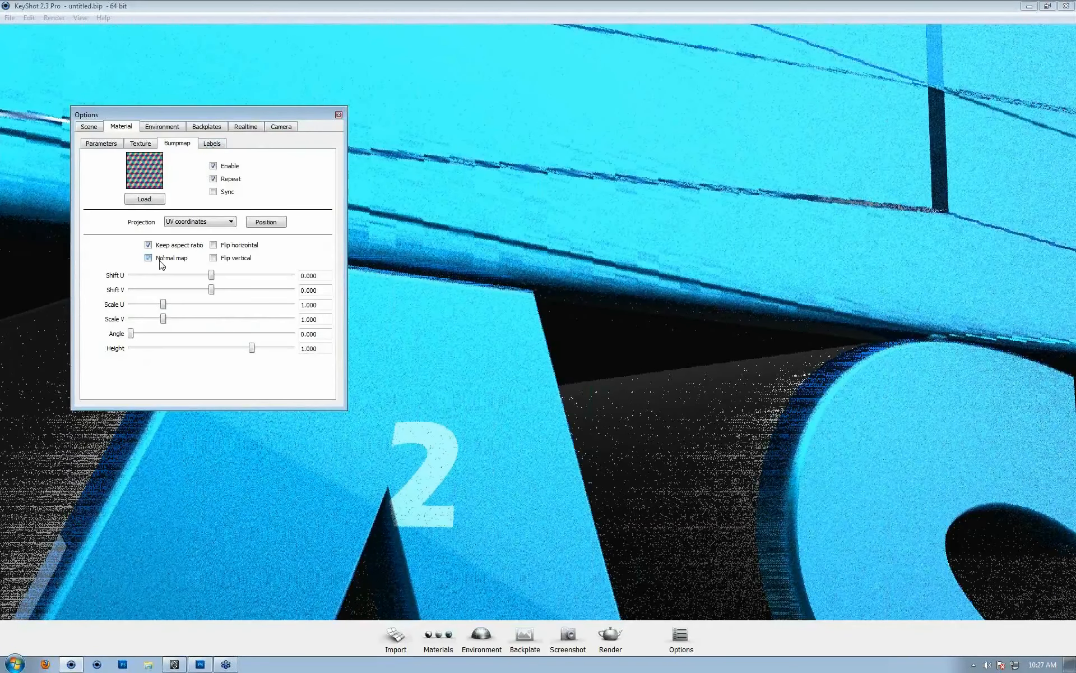
Step: Set the bar's bump map height to -0.083 and its U and V scale to 0.226 with the aspect ratio kept
left_click(640, 204)
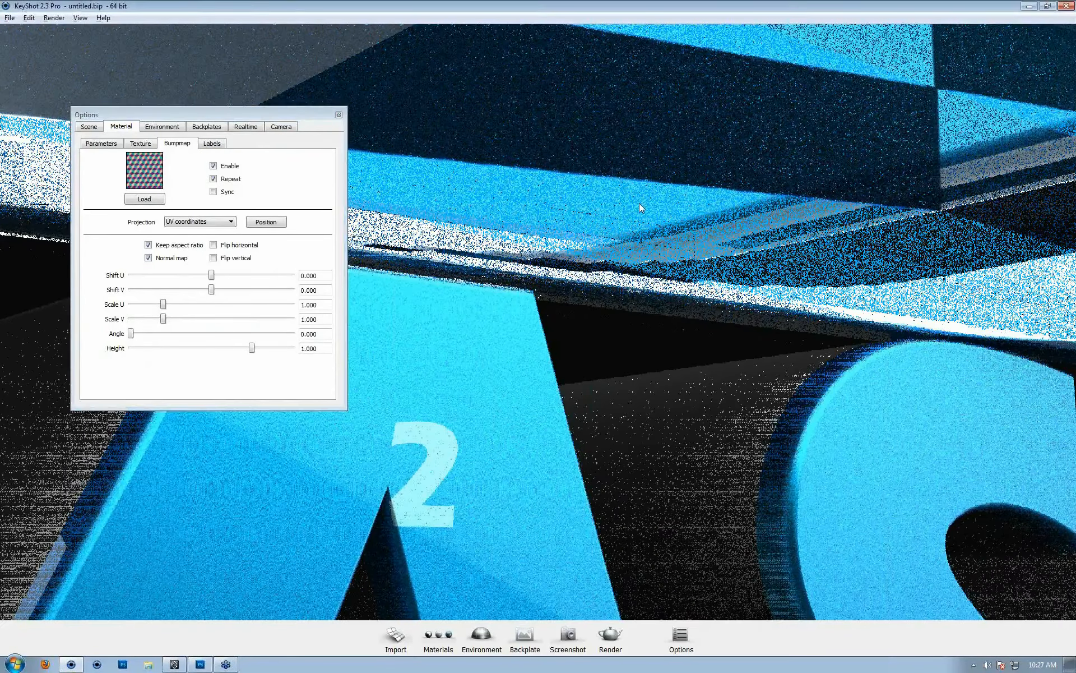
middle_click_drag(639, 203, 600, 250)
scroll(601, 251, "down", 6)
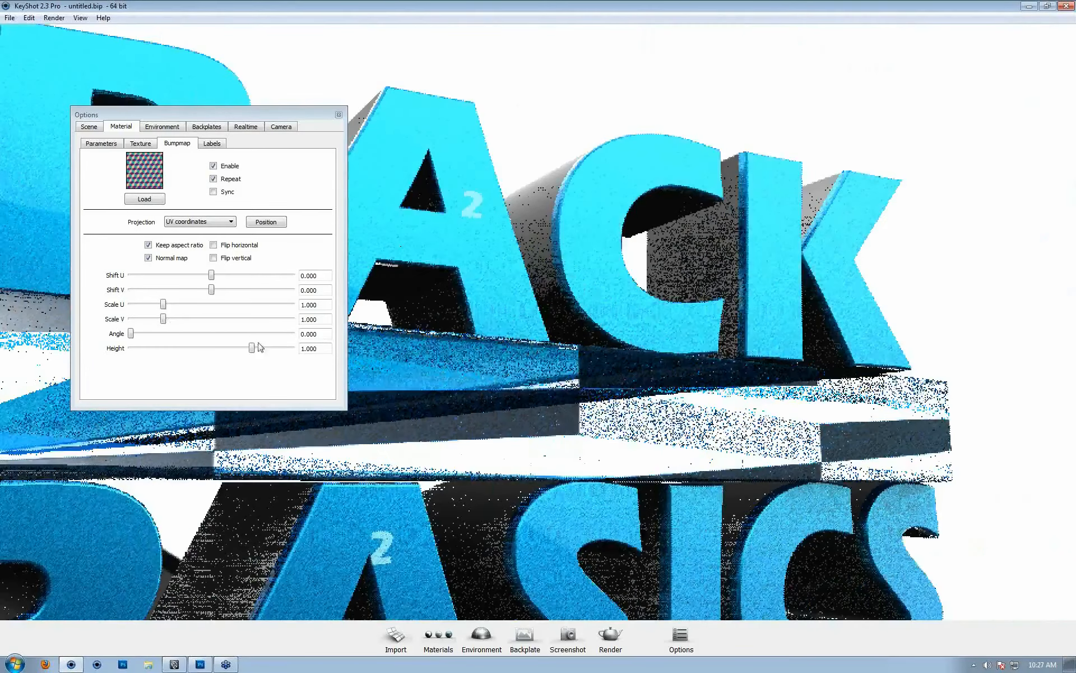
left_click_drag(258, 347, 248, 348)
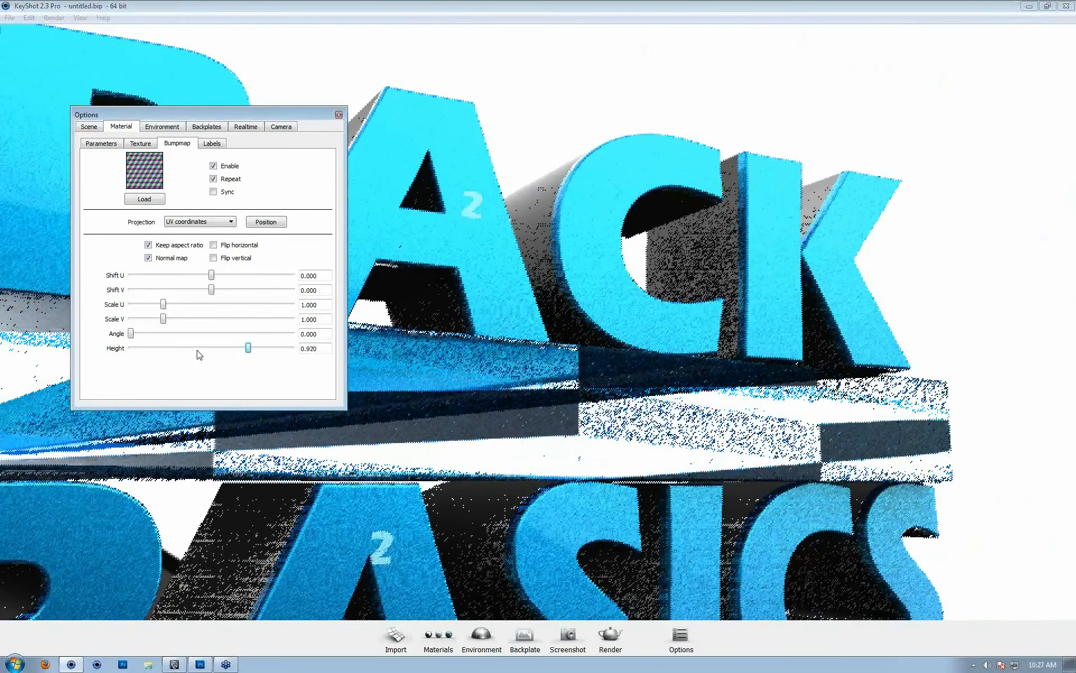
left_click(197, 349)
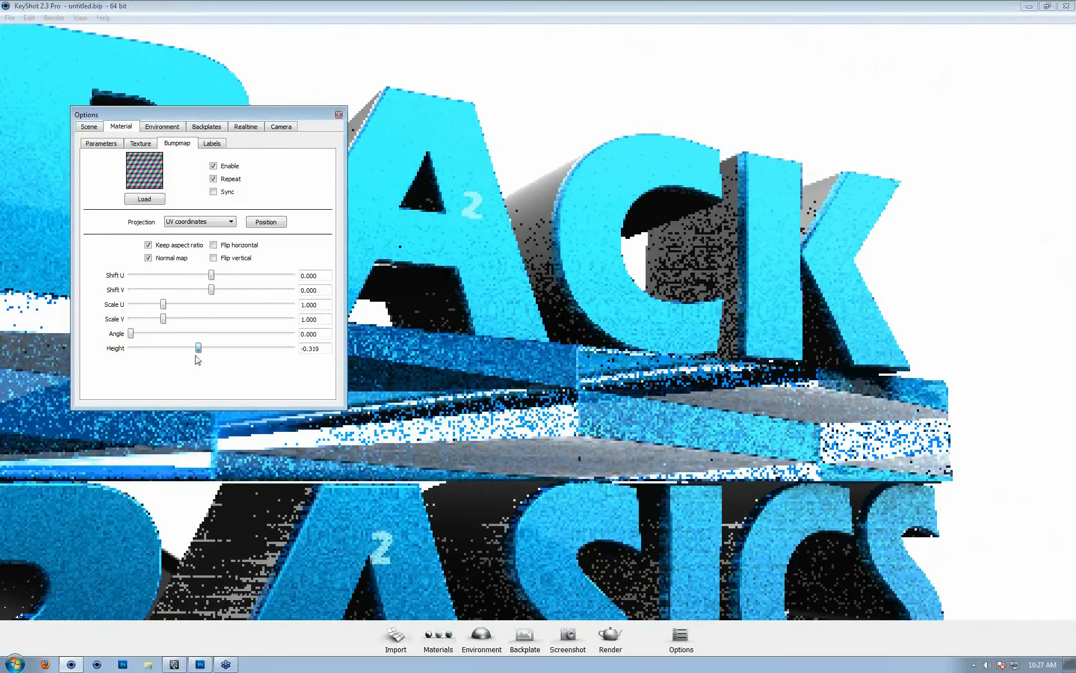
left_click_drag(196, 355, 210, 361)
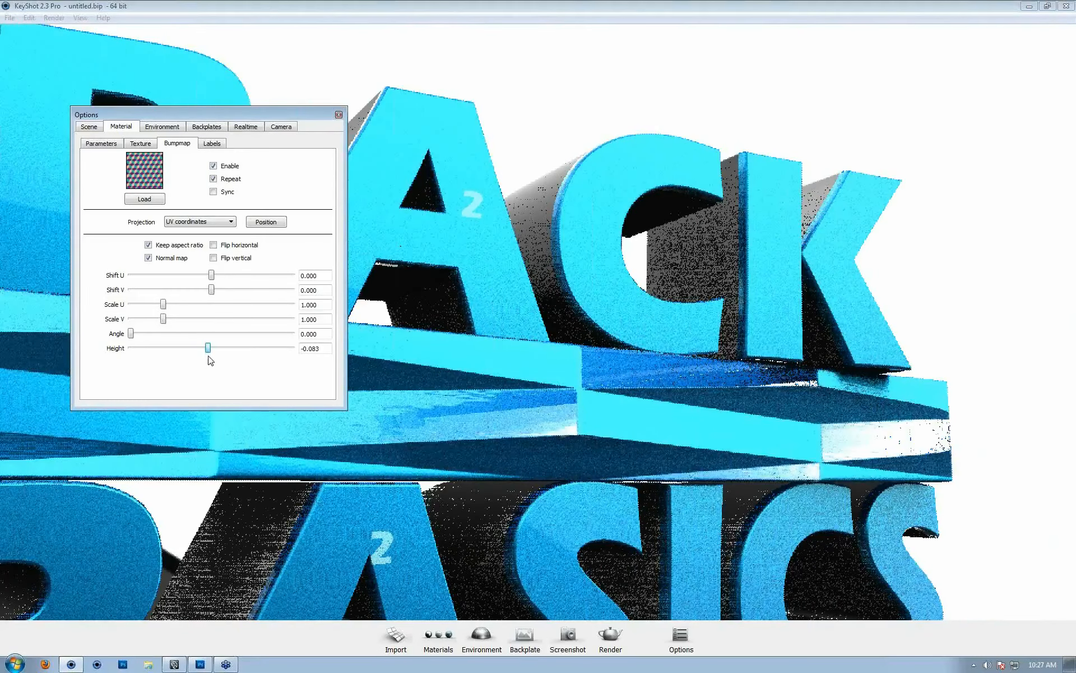
left_click_drag(163, 304, 138, 325)
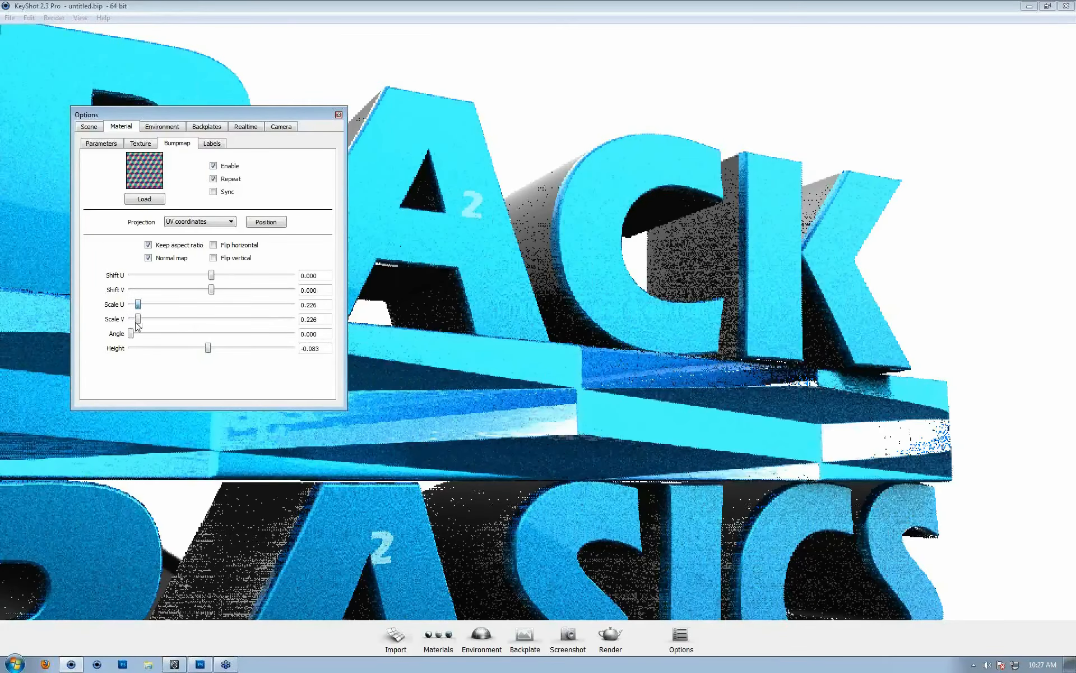
left_click_drag(576, 390, 718, 339)
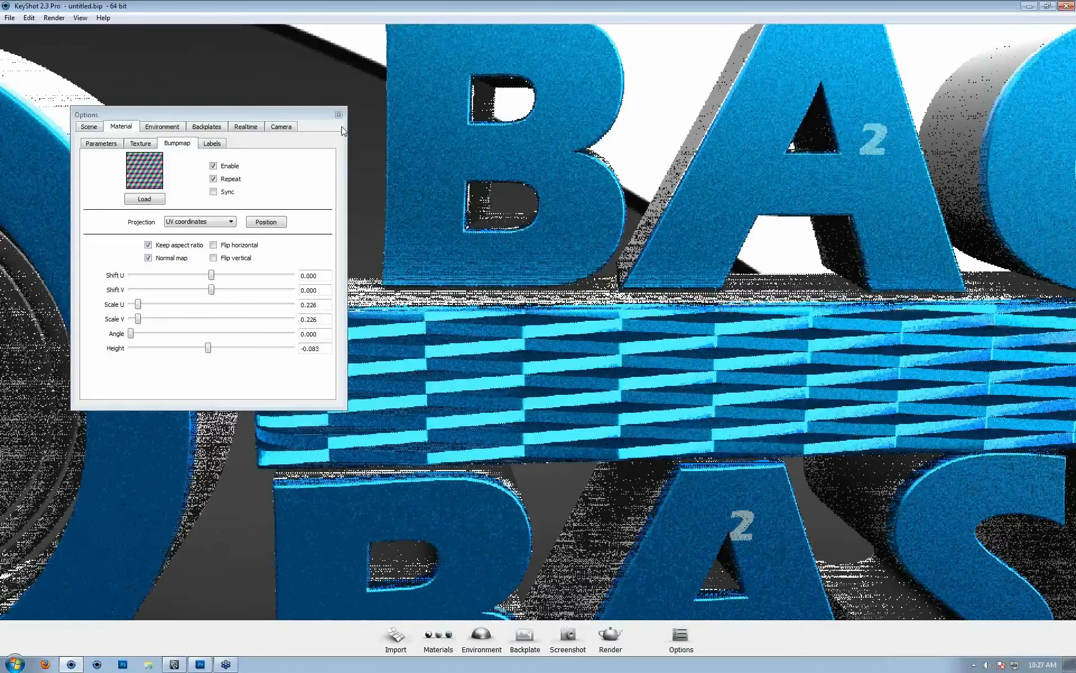
Step: Disable the bump map on the horizontal bar's material and check the material's label list
left_click(214, 166)
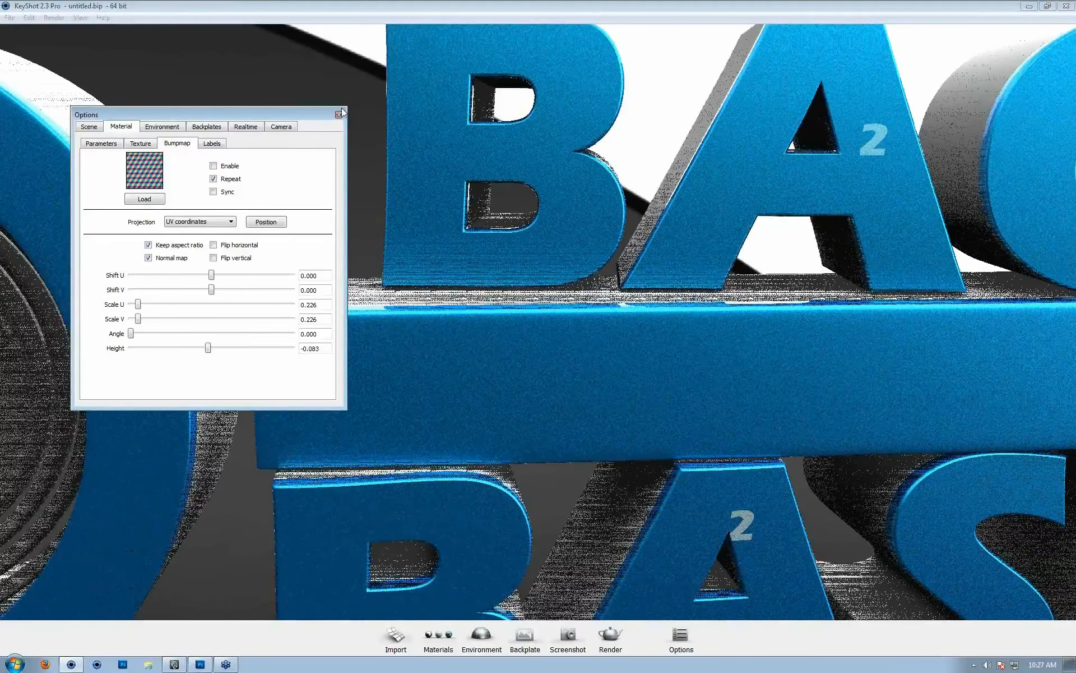
left_click(339, 114)
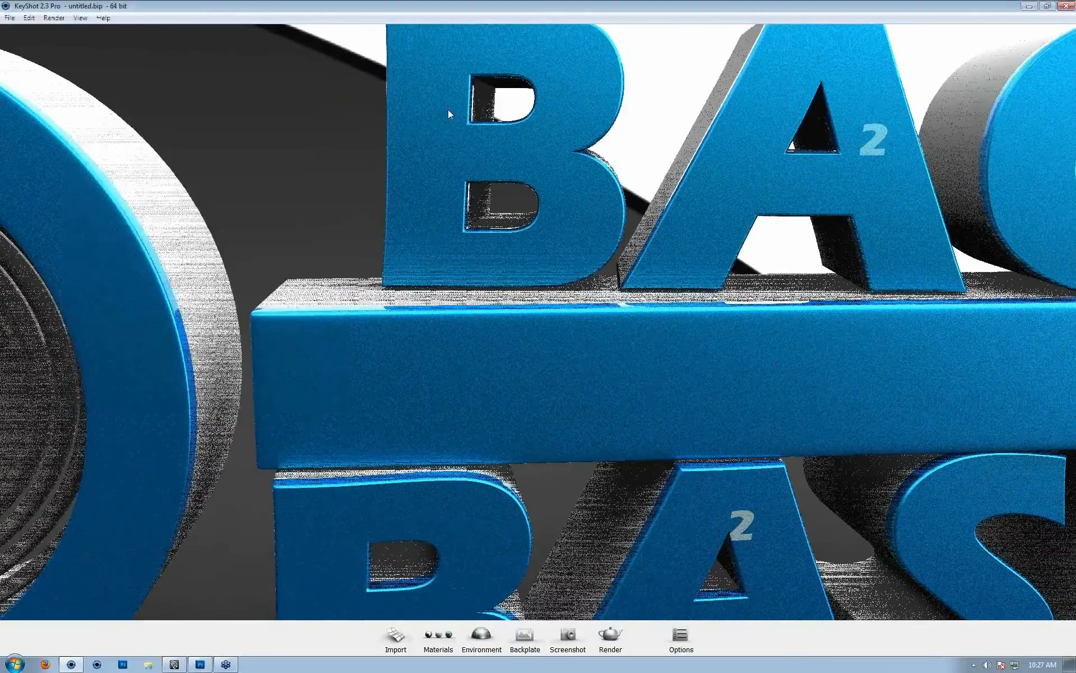
key("o")
left_click(212, 142)
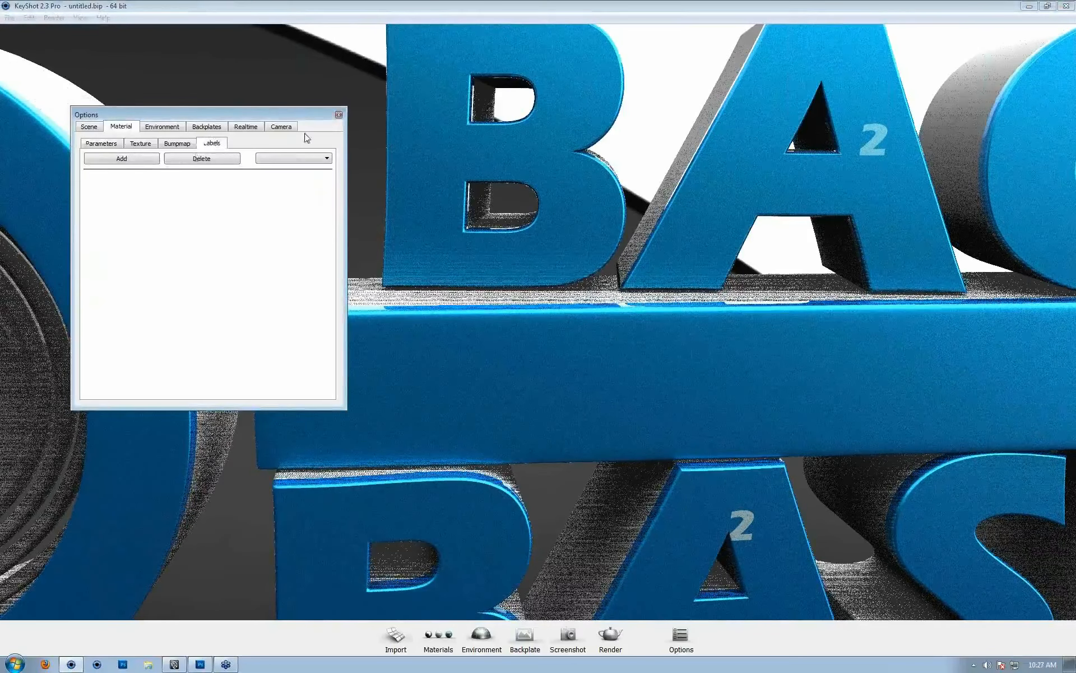
left_click(336, 115)
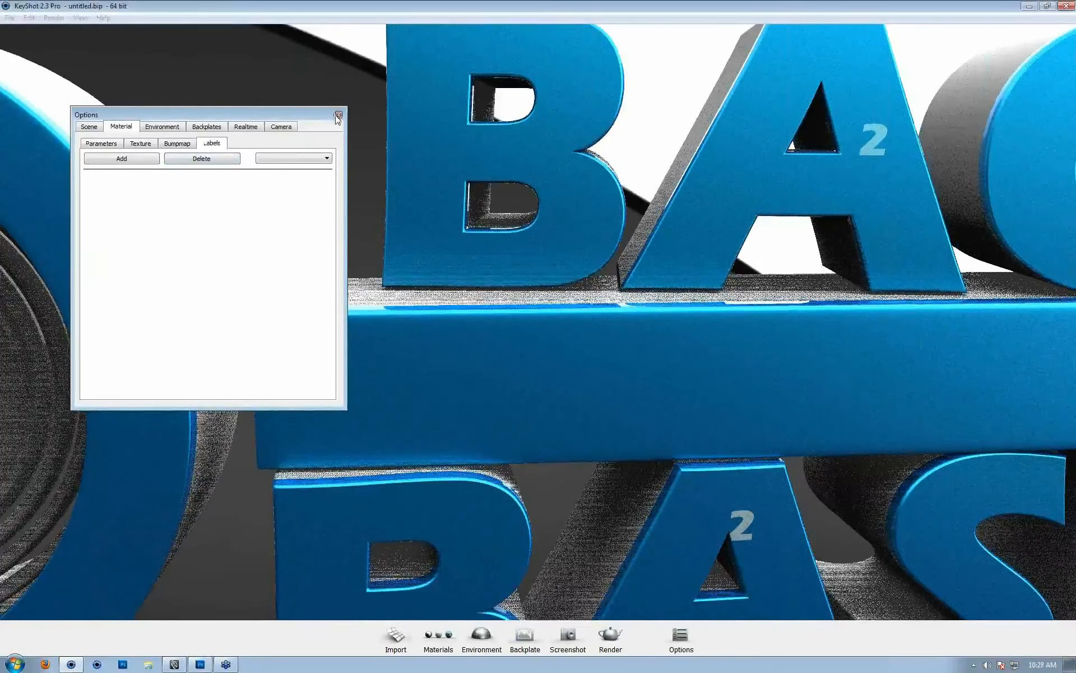
Step: Examine the logo's painted surfaces from several angles and its placement within the whole environment dome
left_click_drag(564, 236, 405, 166)
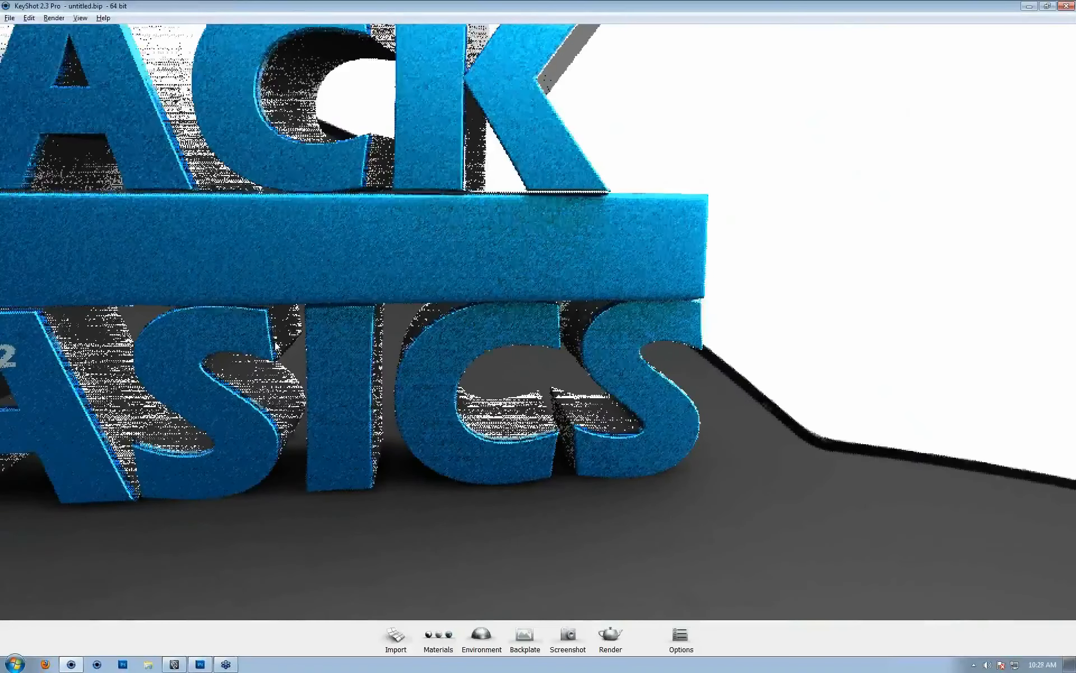
middle_click_drag(341, 296, 813, 358)
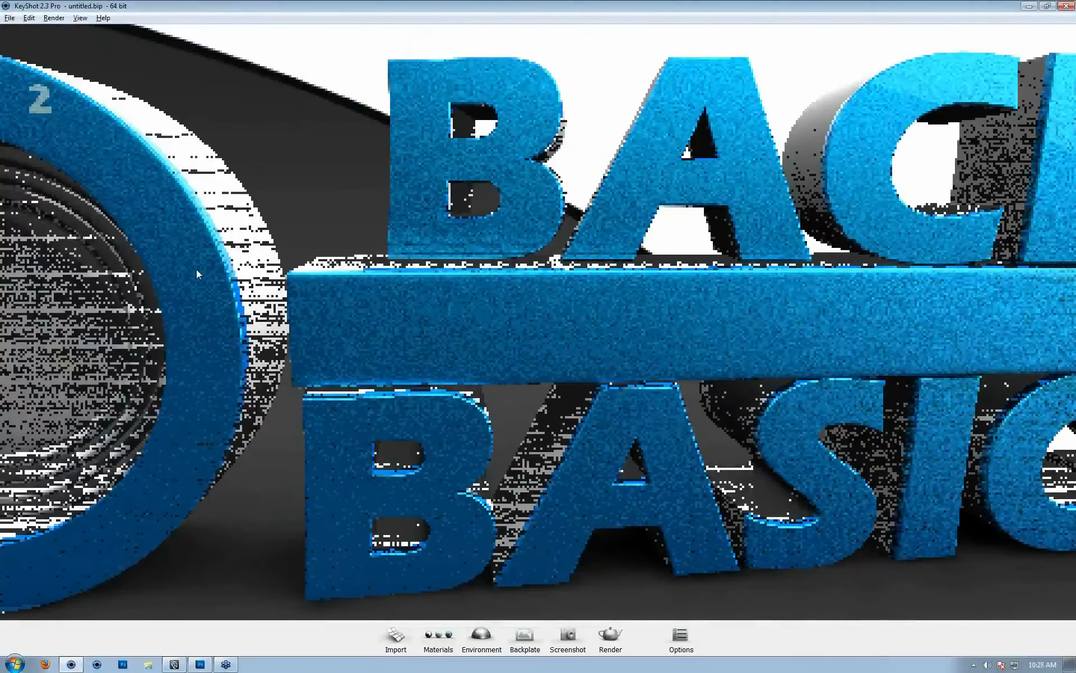
left_click_drag(624, 275, 214, 248)
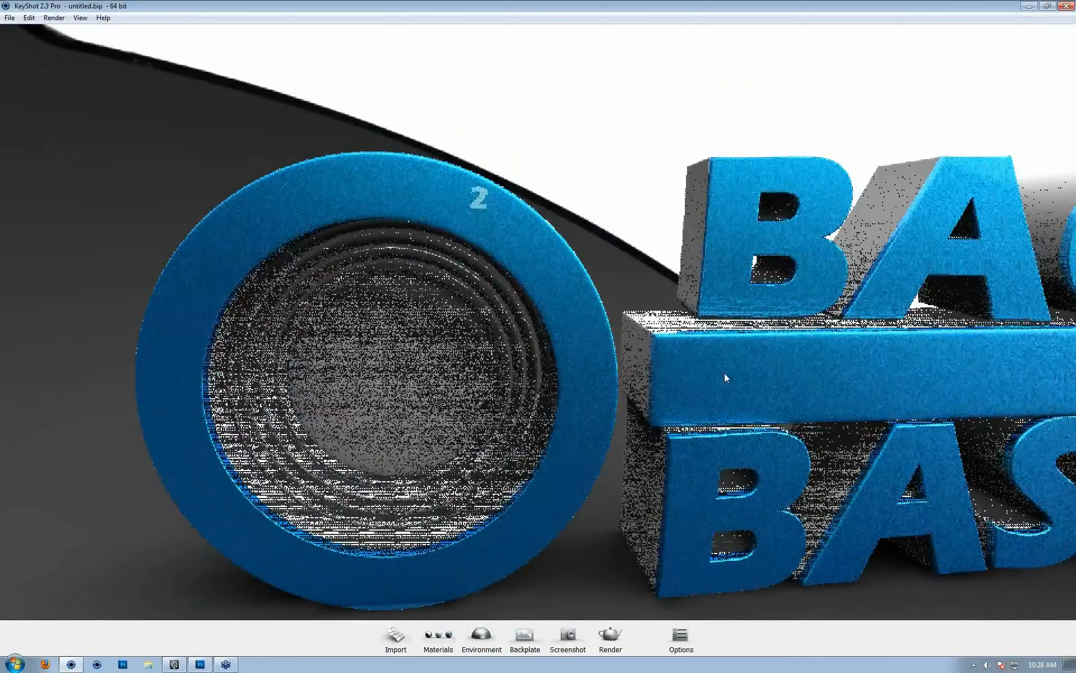
middle_click_drag(584, 237, 433, 218)
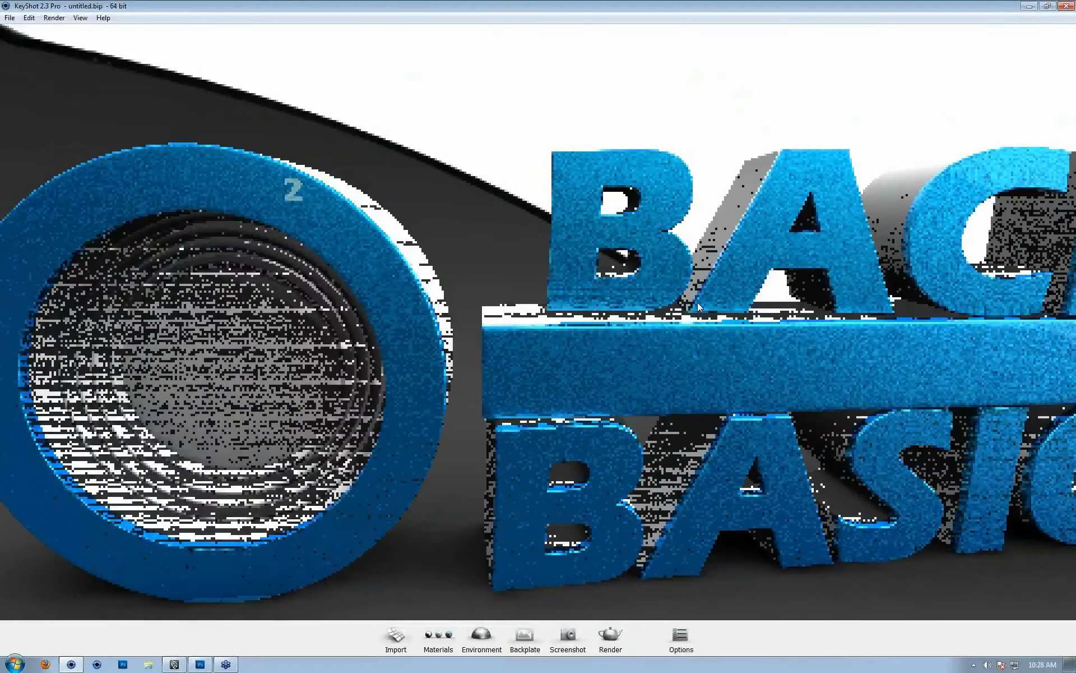
middle_click_drag(697, 301, 509, 271)
left_click_drag(510, 271, 455, 233)
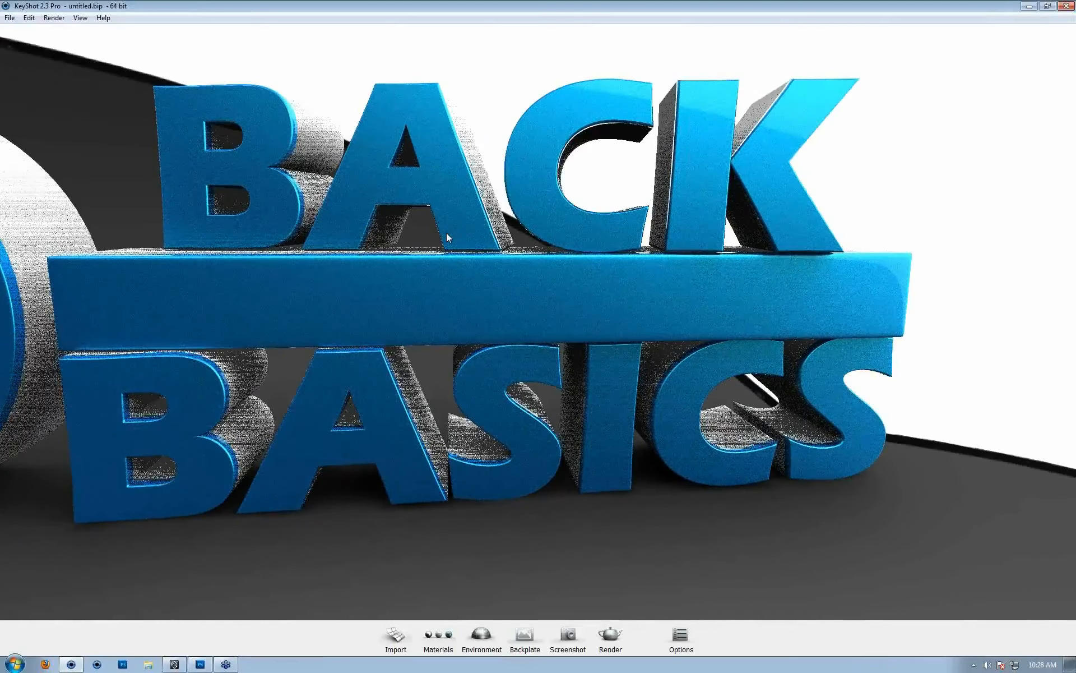
scroll(572, 187, "down", 8)
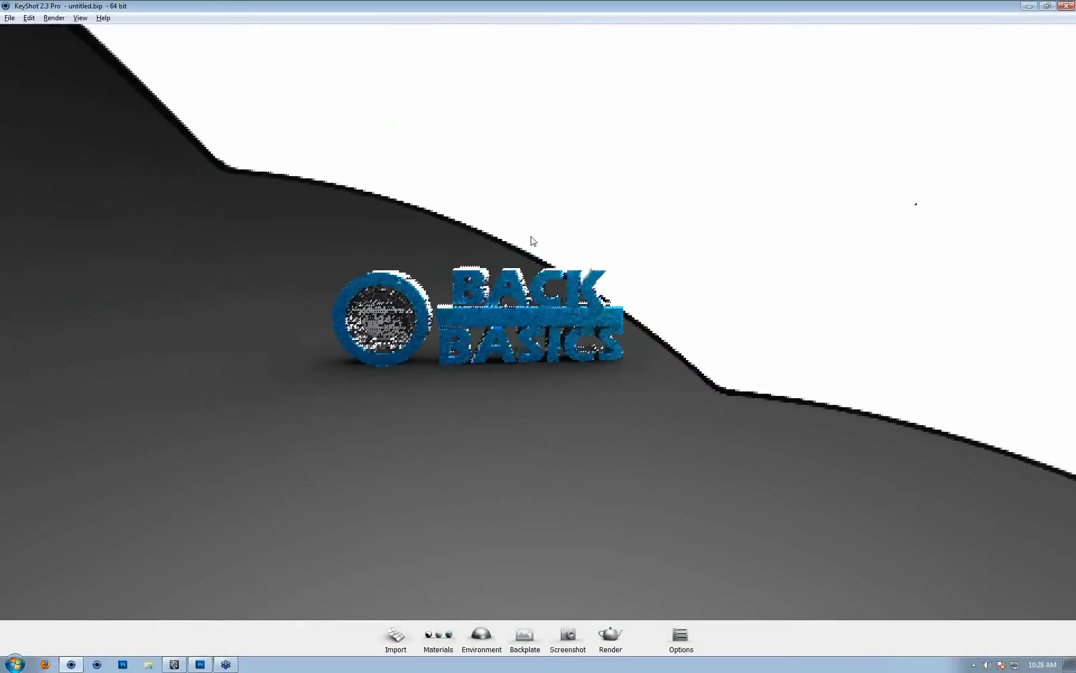
left_click_drag(531, 237, 679, 255)
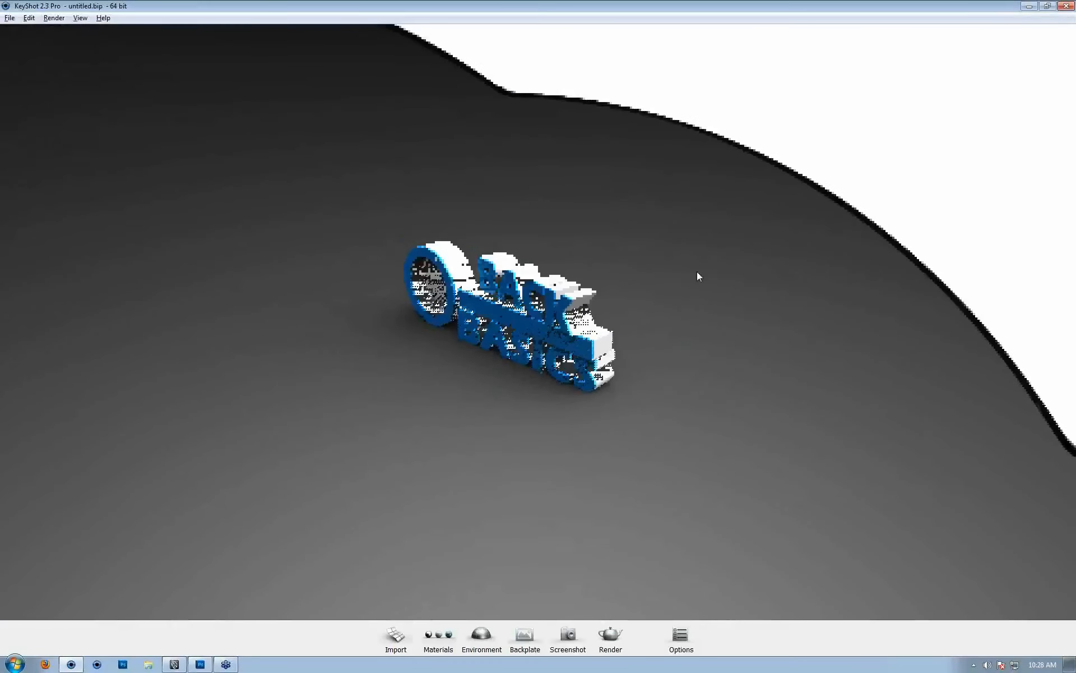
scroll(697, 272, "down", 6)
left_click_drag(543, 256, 799, 264)
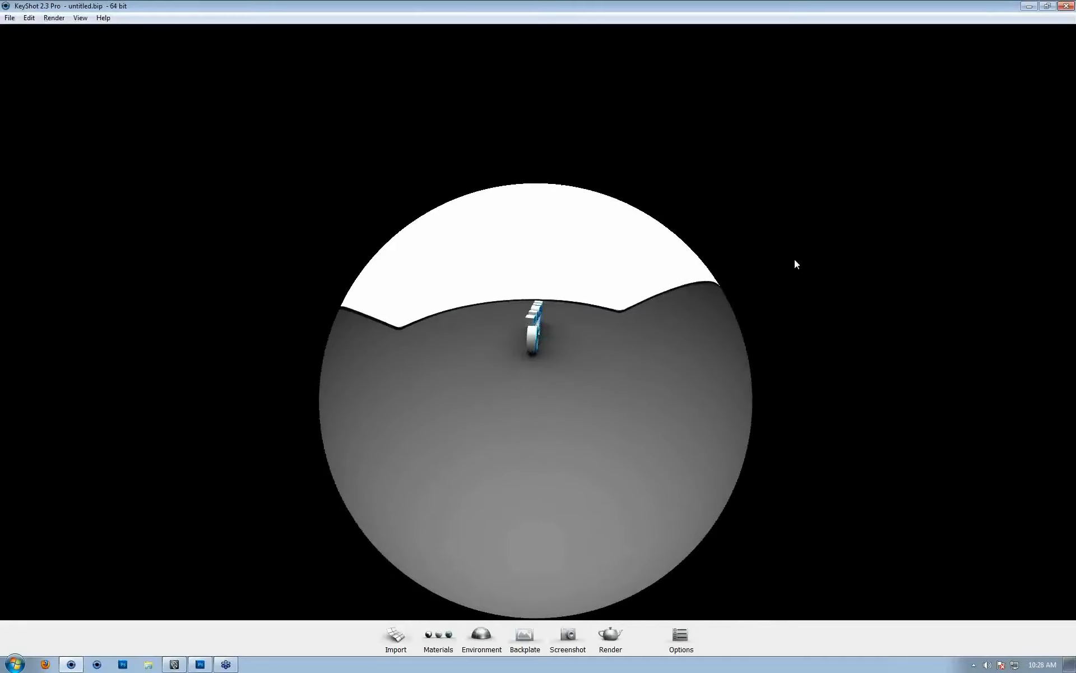
left_click_drag(764, 304, 738, 307)
scroll(579, 305, "down", 3)
scroll(577, 301, "down", 2)
left_click_drag(577, 301, 451, 271)
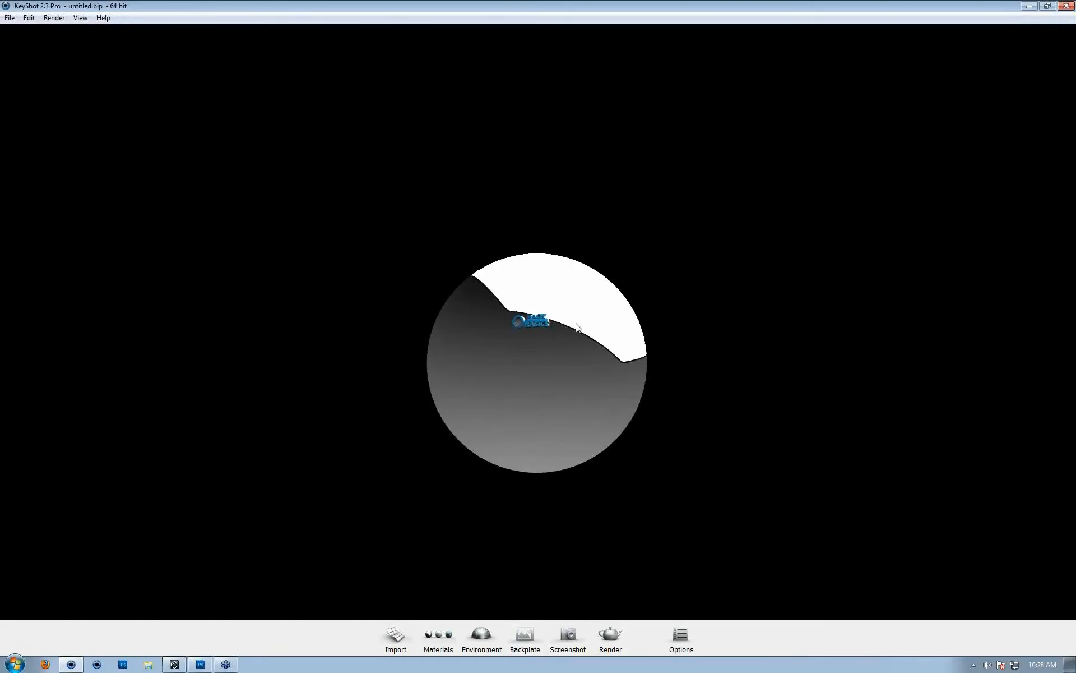
Step: Set the environment's height to 0.043 and inspect how the logo sits on the ground inside the dome
left_click(680, 636)
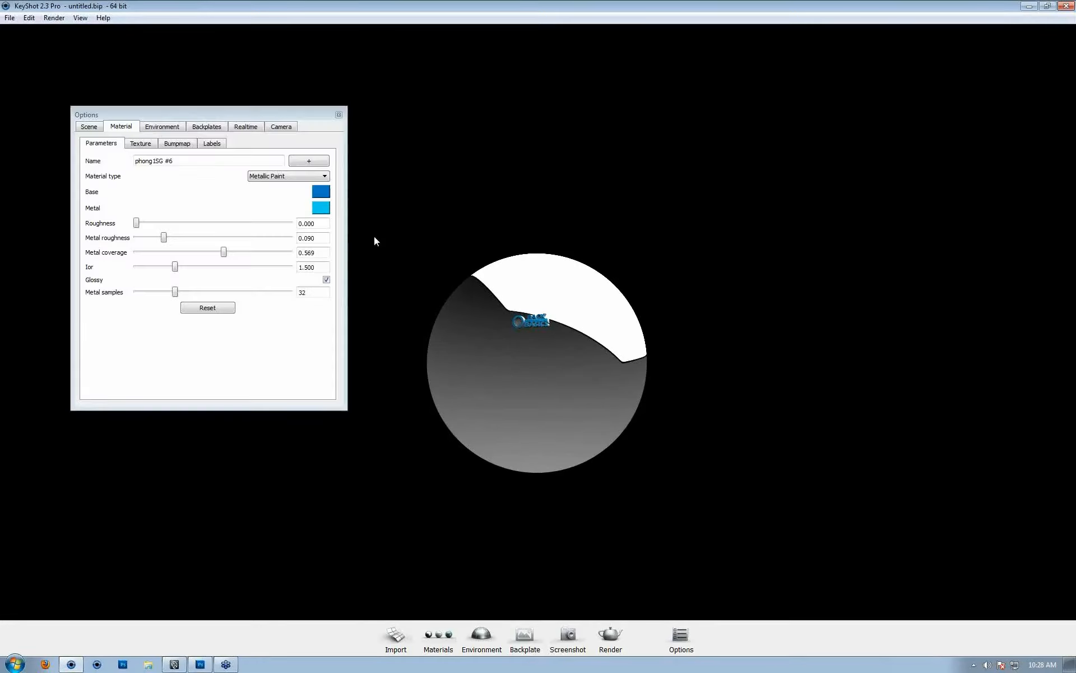
left_click(162, 127)
left_click_drag(136, 365, 209, 373)
left_click_drag(565, 231, 703, 260)
left_click_drag(519, 295, 481, 288)
scroll(708, 357, "up", 5)
left_click_drag(708, 357, 588, 251)
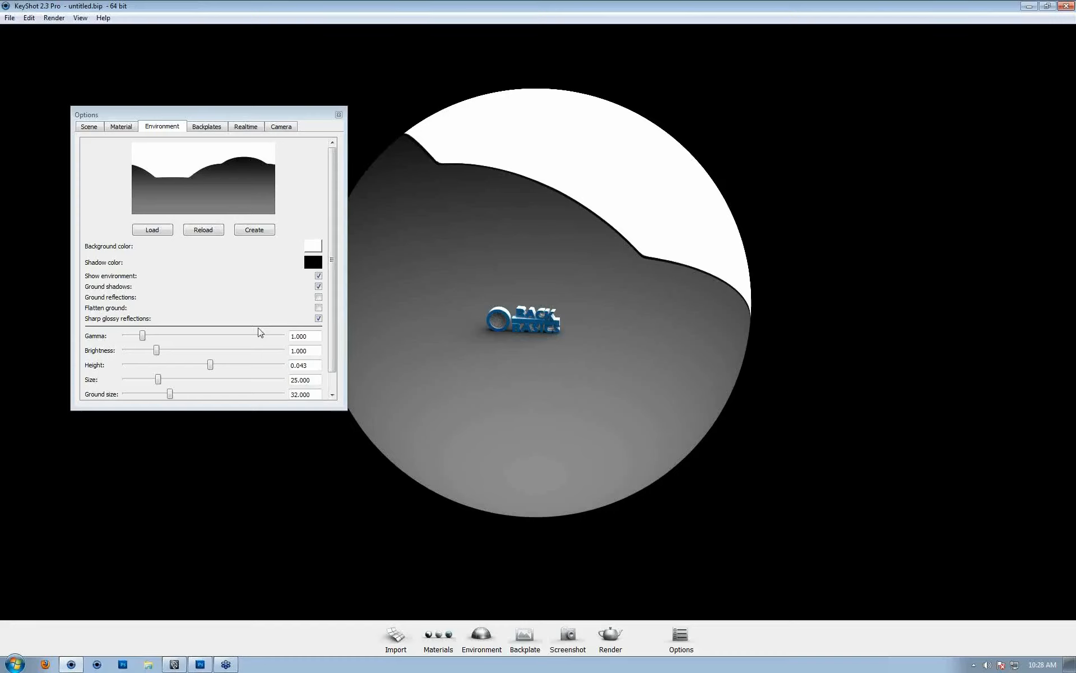
Step: Replace the scene's environment with the hdri-locations_fac... warehouse from the library and view the logo up close inside it
left_click(481, 635)
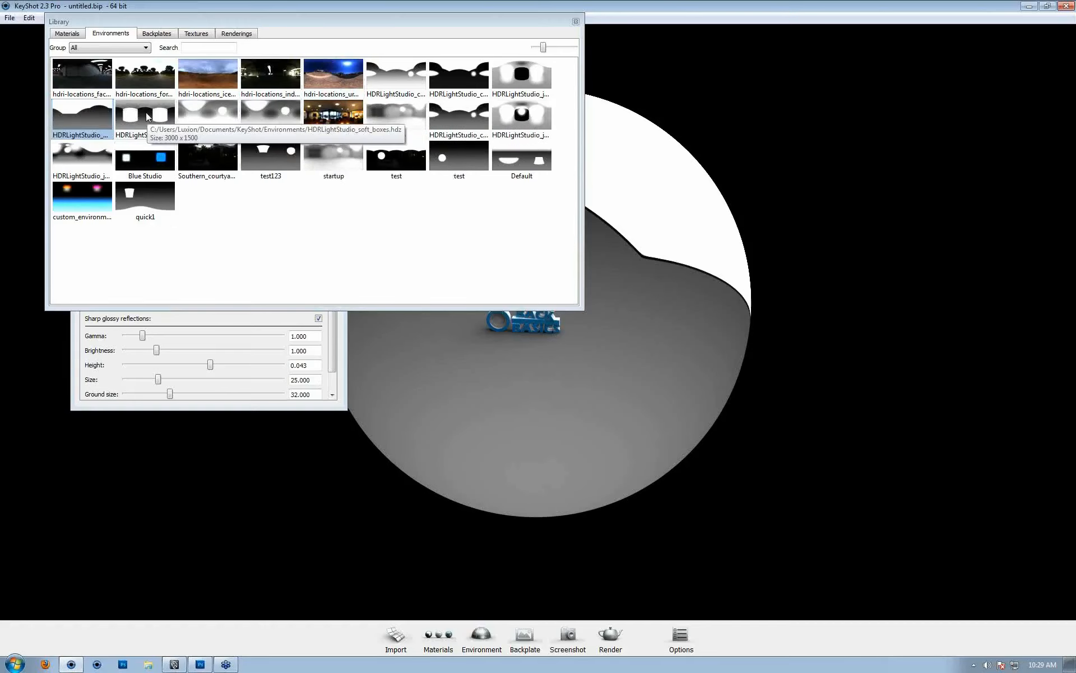
left_click_drag(82, 76, 614, 345)
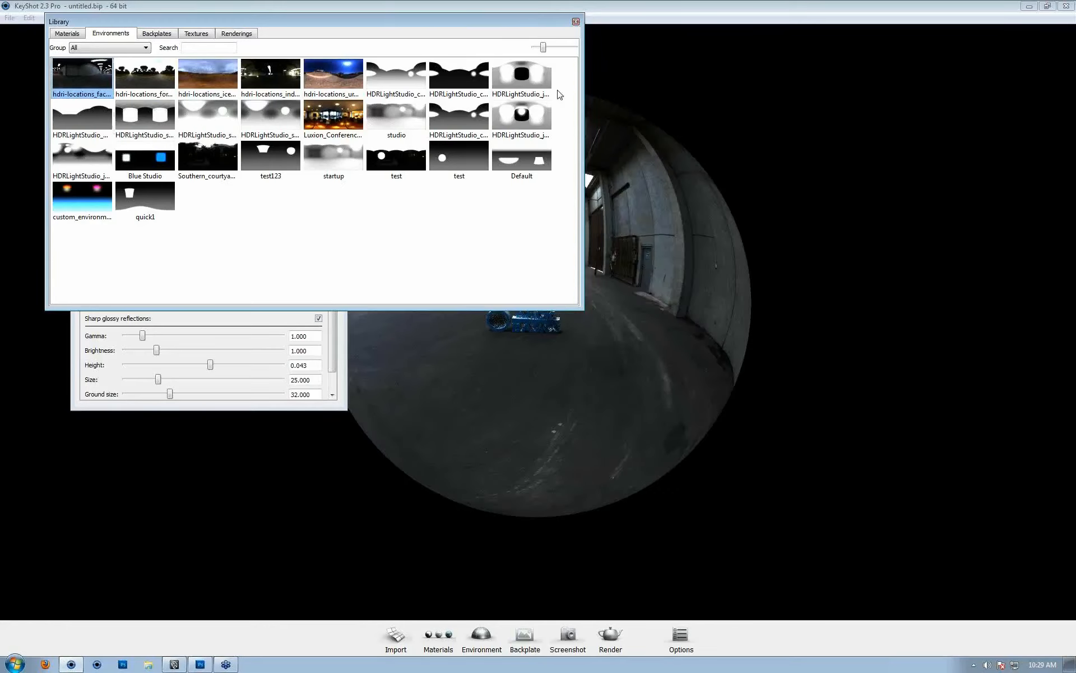
left_click_drag(582, 15, 575, 23)
left_click(569, 30)
left_click_drag(586, 224, 529, 232)
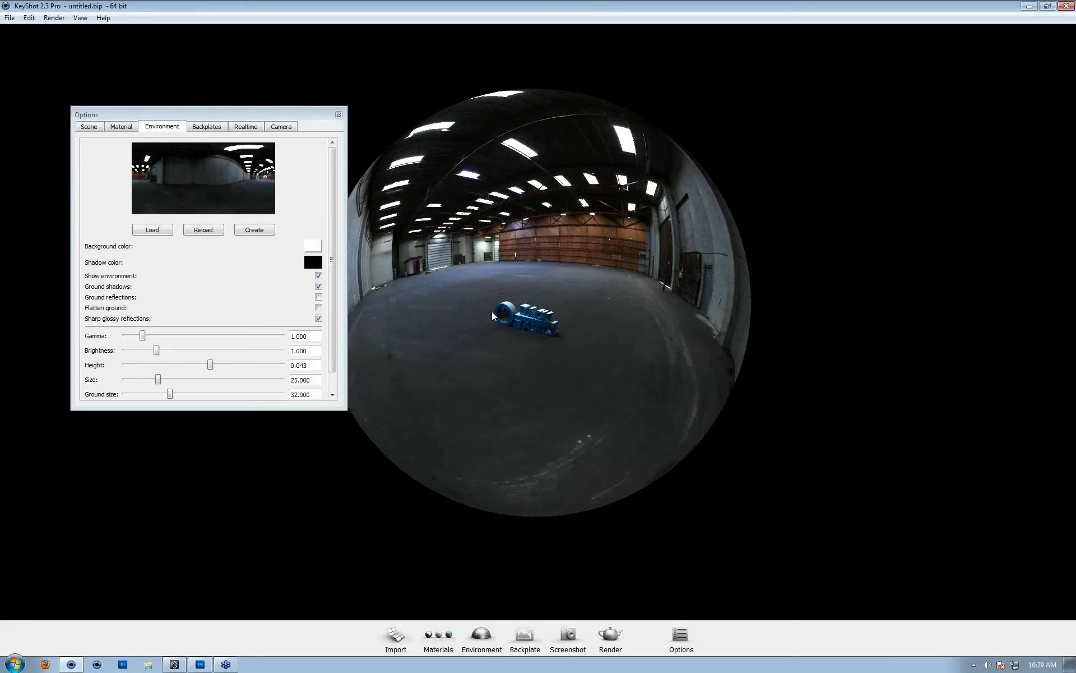
scroll(478, 314, "up", 10)
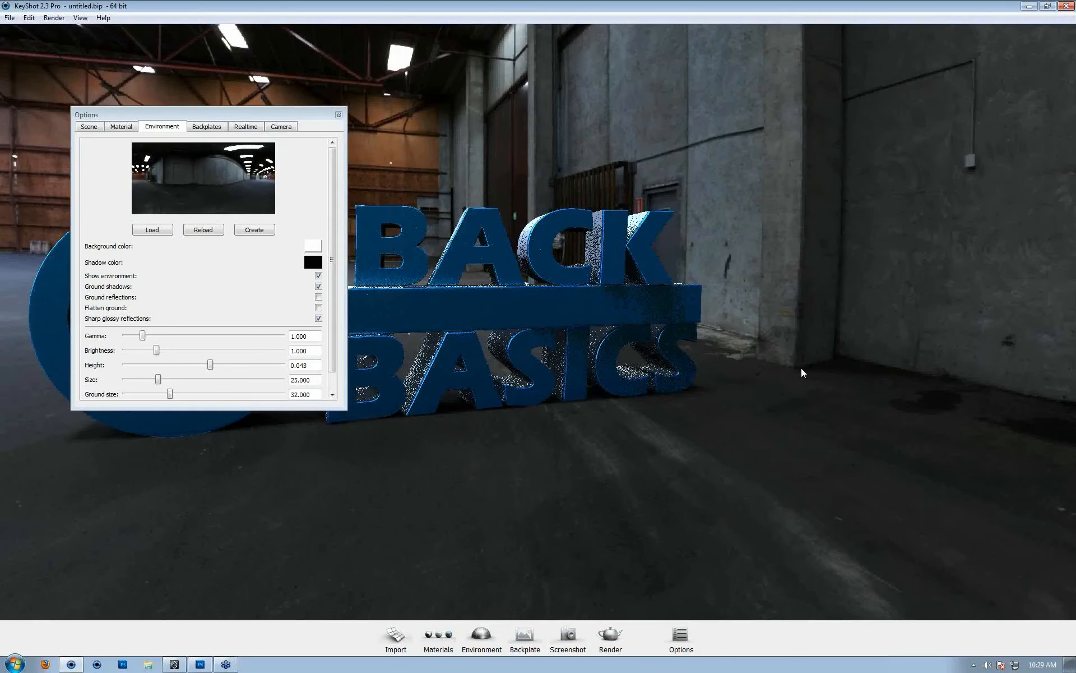
Step: Raise the warehouse environment's brightness to 1.986
key("Up")
key("Up")
key("Up")
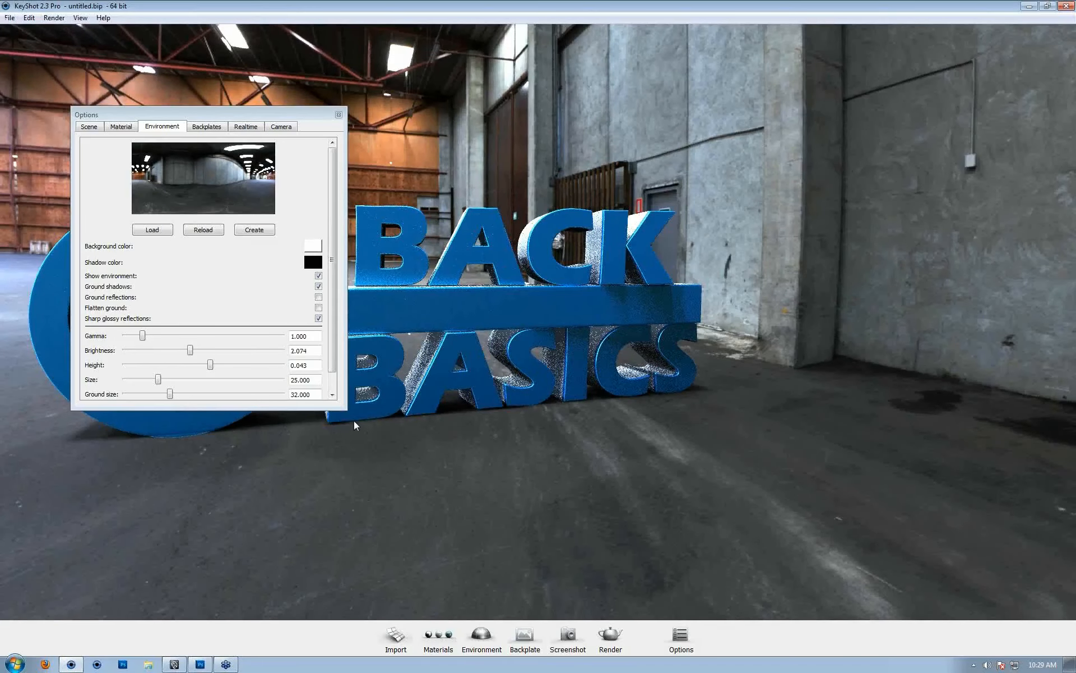
left_click_drag(341, 410, 338, 458)
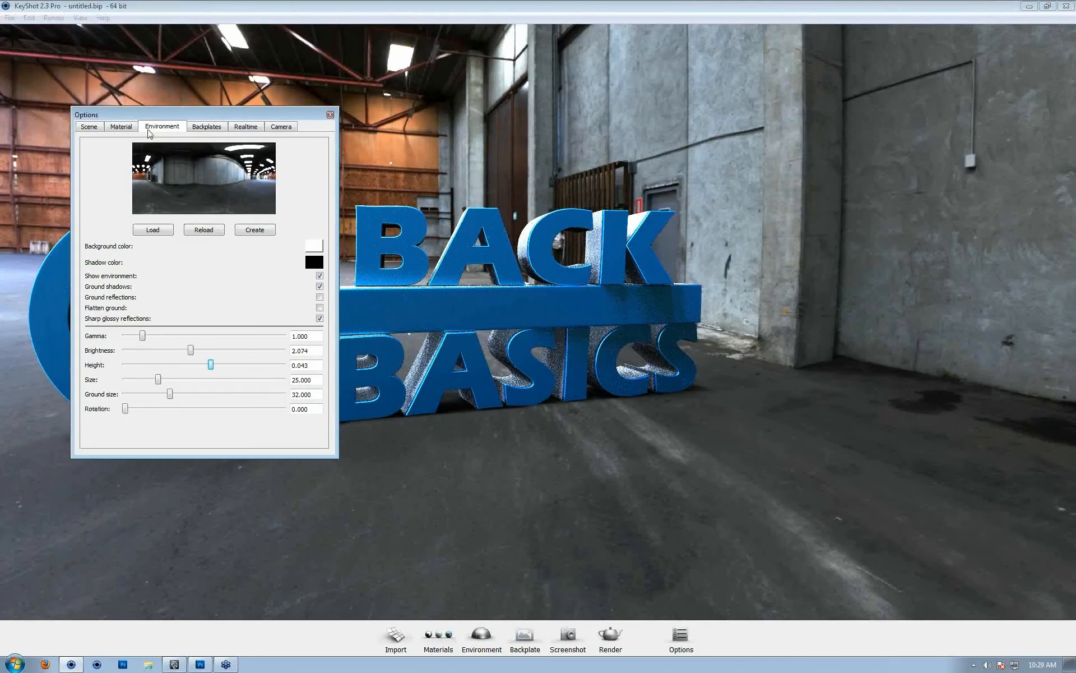
mouse_move(187, 353)
left_mouse_down()
mouse_move(210, 351)
mouse_move(189, 354)
left_mouse_up()
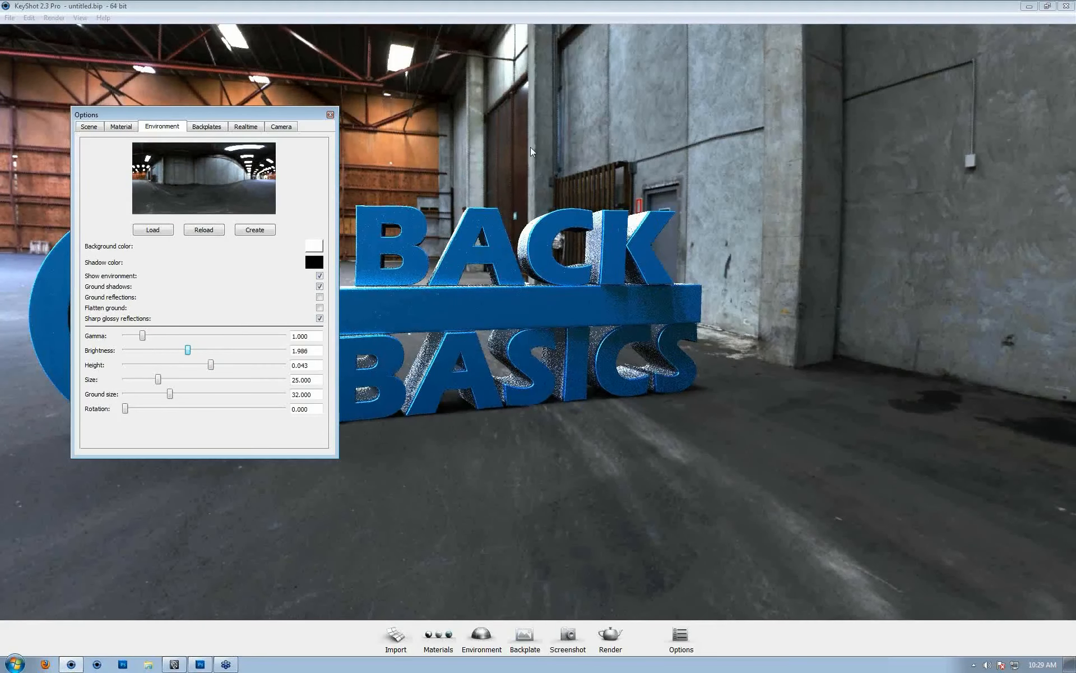
Step: Hide the environment image and set the background color to bright blue with RGB 12, 105, 255
left_click(320, 276)
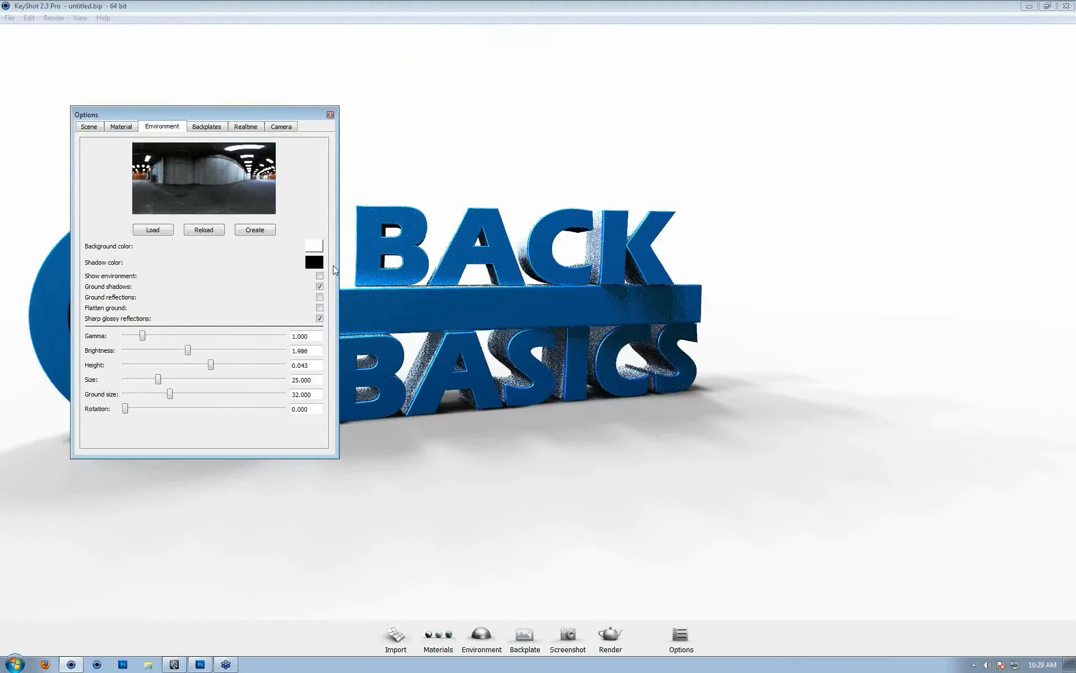
left_click(313, 243)
left_click(274, 215)
left_click_drag(273, 214, 246, 199)
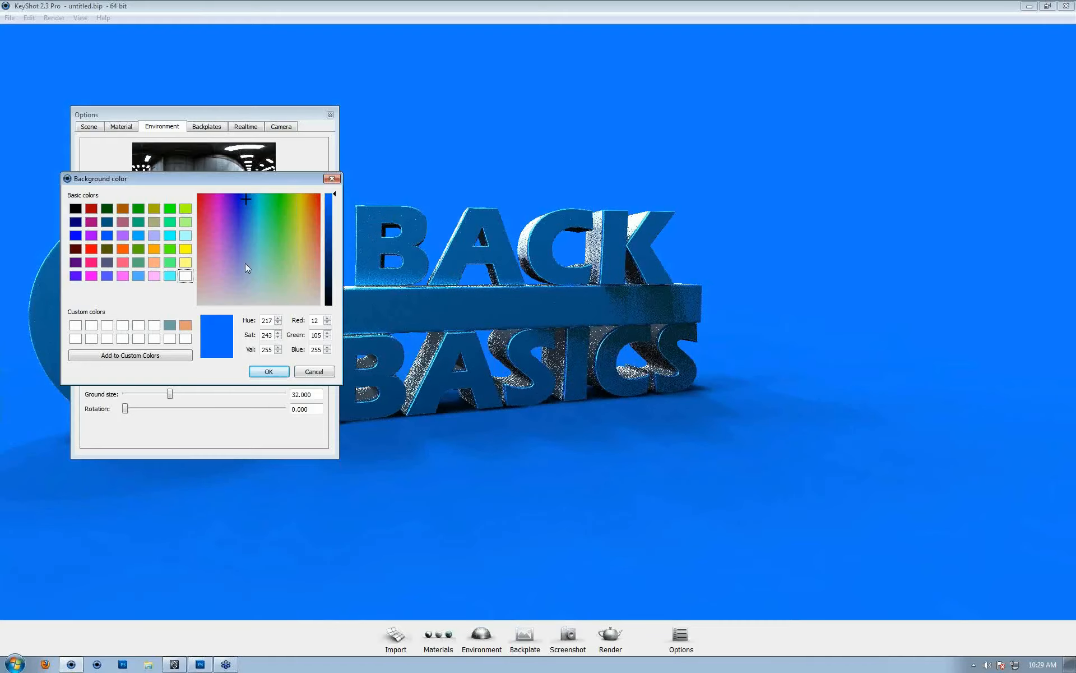
left_click(259, 371)
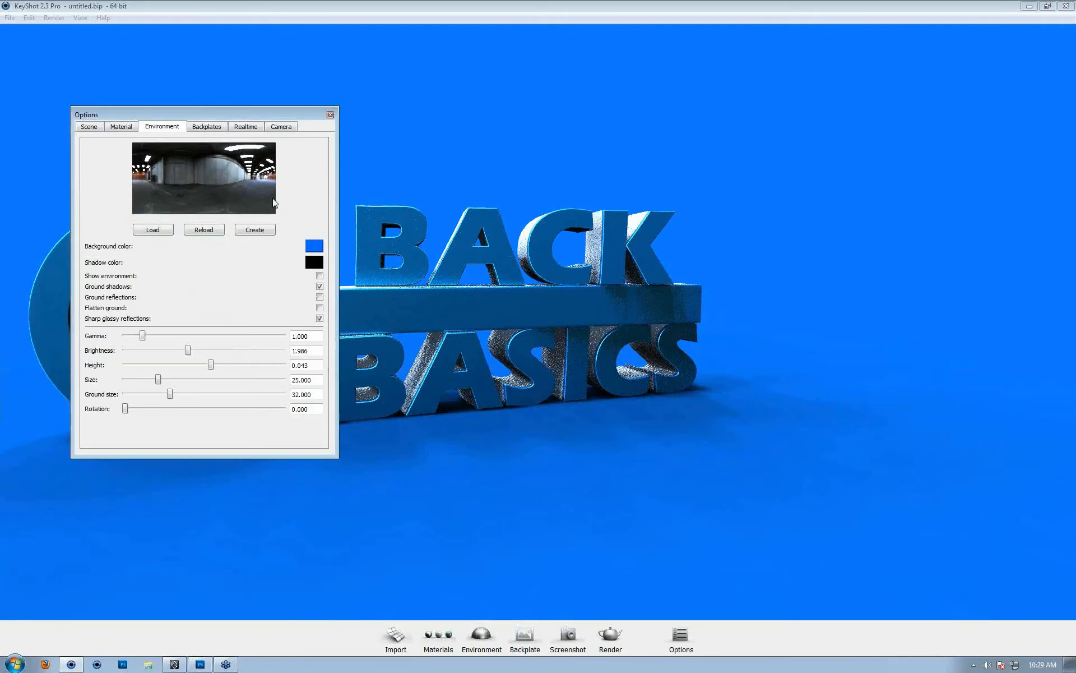
Step: Enable ground reflections and view the logo's mirrored image from an angle near the ring
left_click(319, 297)
left_click_drag(526, 224, 519, 263)
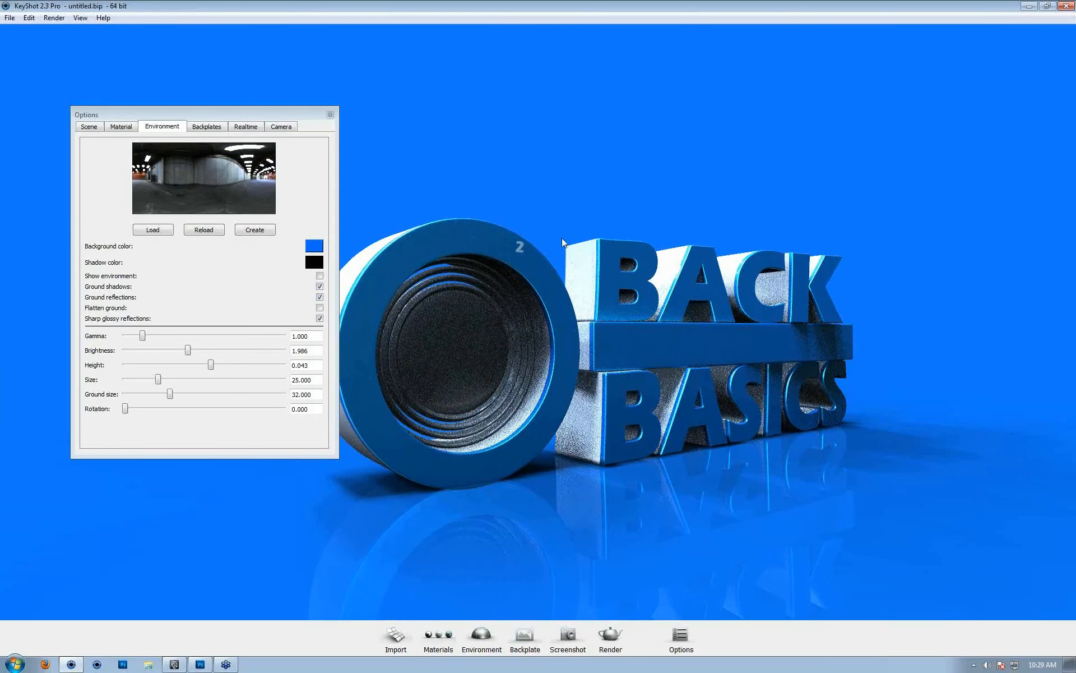
left_click(330, 115)
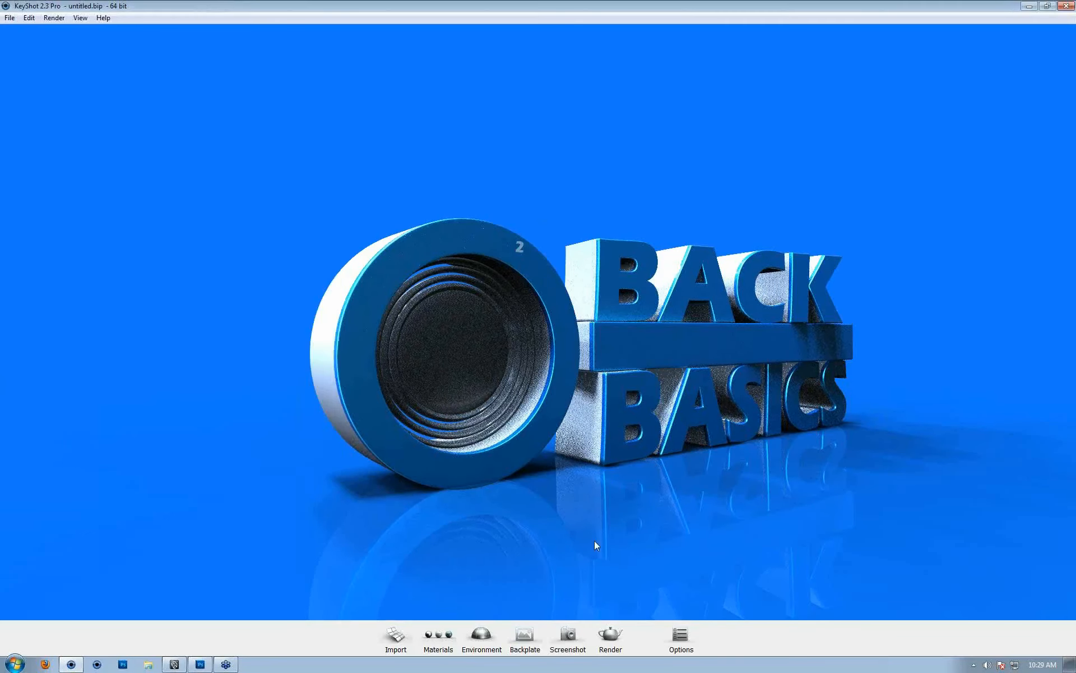
Step: Show the environment image again and set its rotation to 256.596, ground size to 30.940 and height to 0.103
left_click(681, 625)
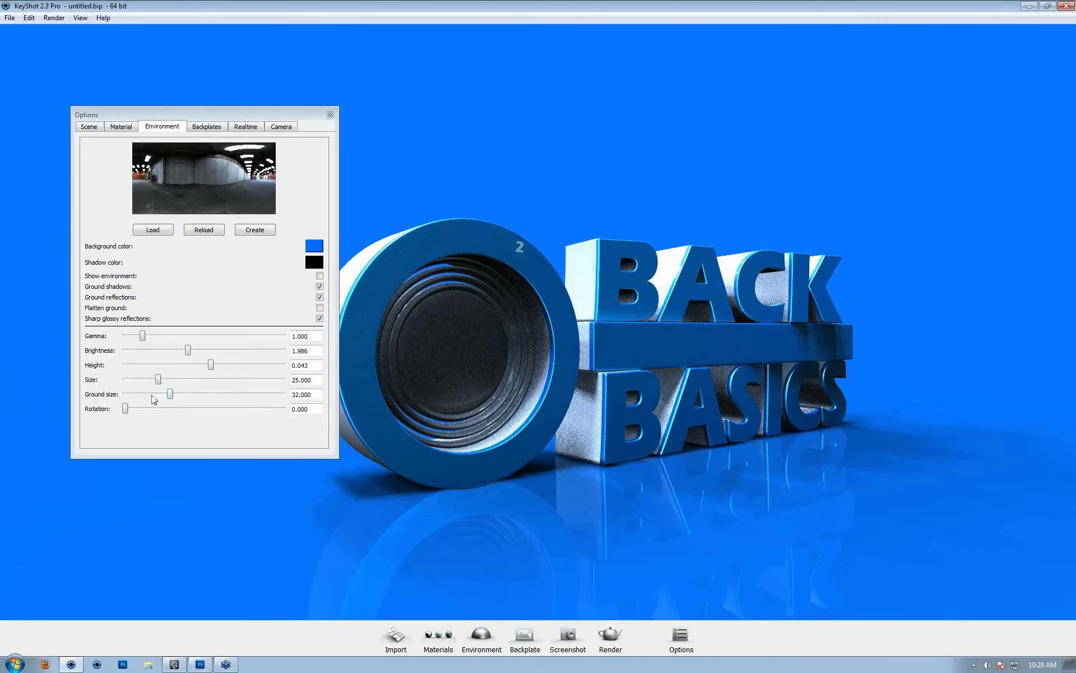
left_click_drag(126, 409, 213, 423)
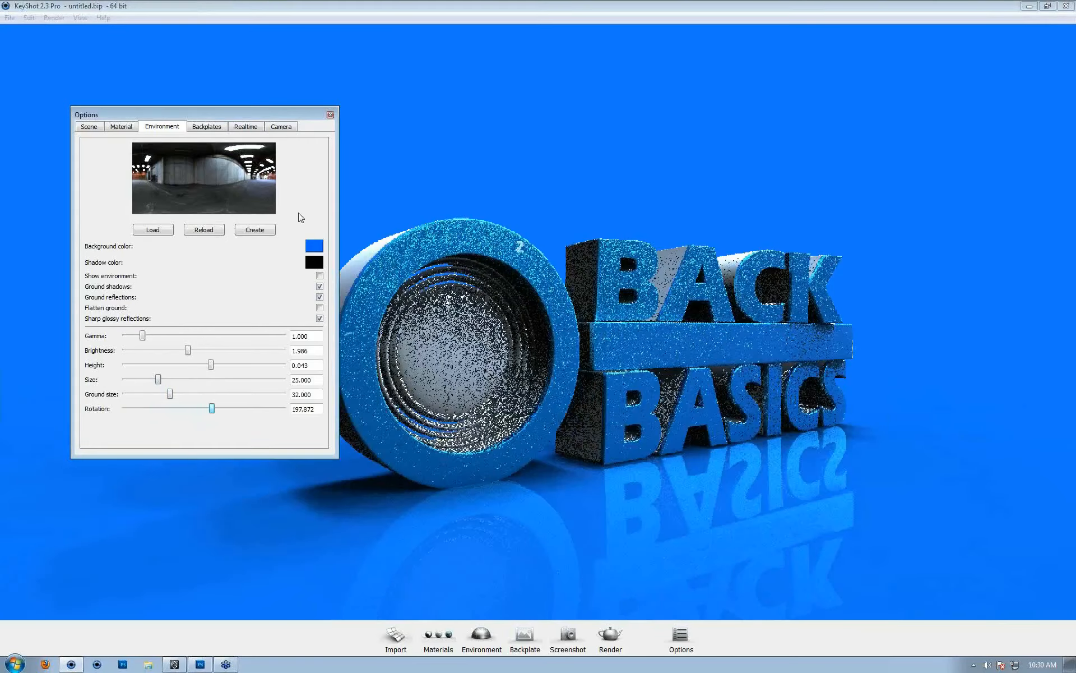
left_click(319, 275)
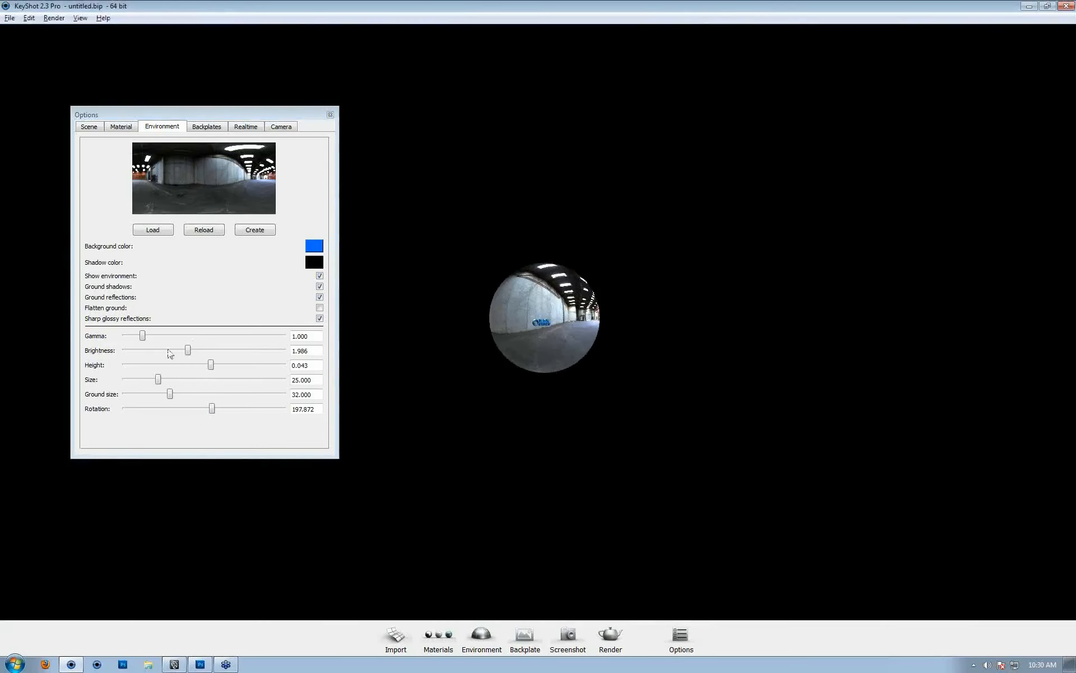
left_click_drag(169, 395, 239, 415)
left_click(718, 372)
scroll(719, 372, "up", 7)
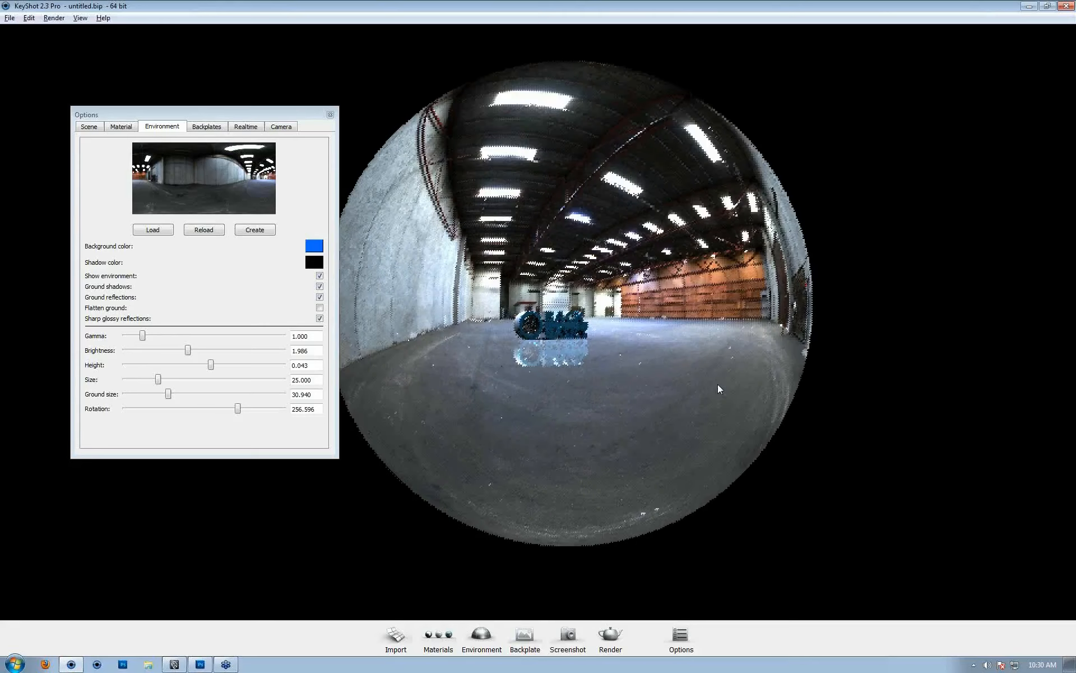
scroll(720, 388, "up", 10)
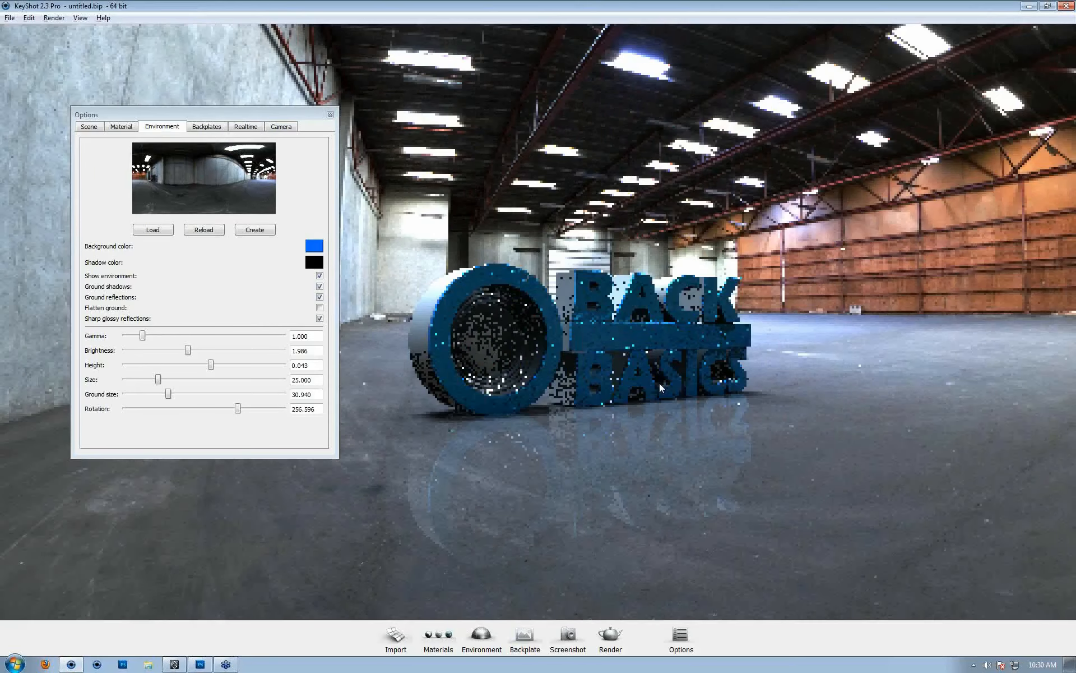
left_click_drag(660, 387, 657, 399)
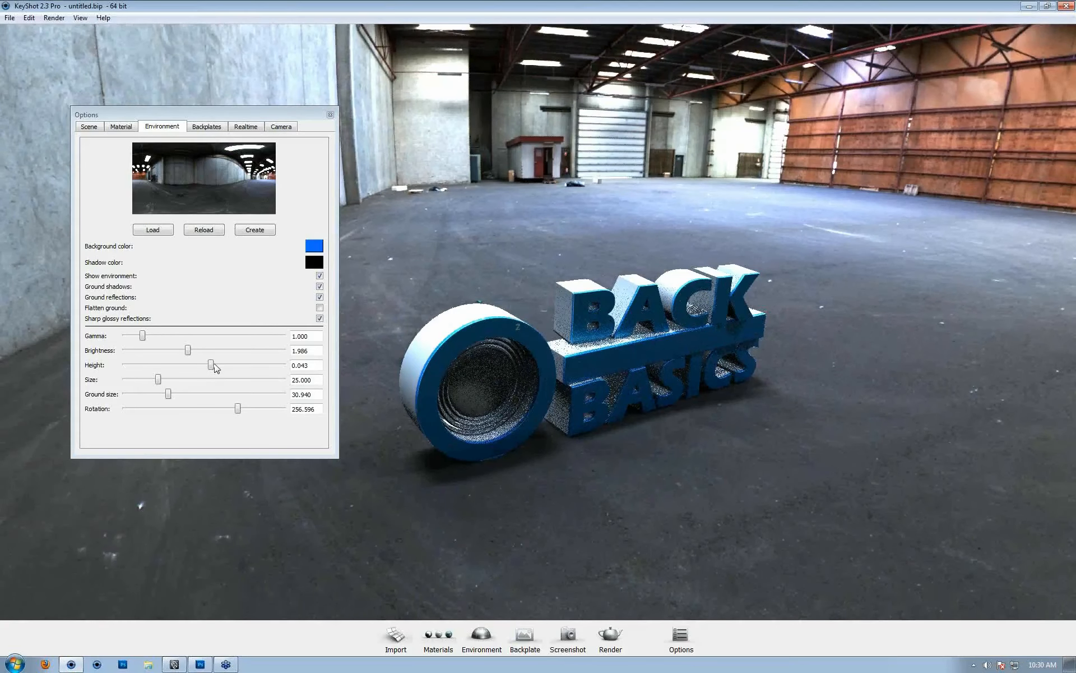
mouse_move(211, 365)
left_mouse_down()
mouse_move(122, 368)
mouse_move(220, 366)
left_mouse_up()
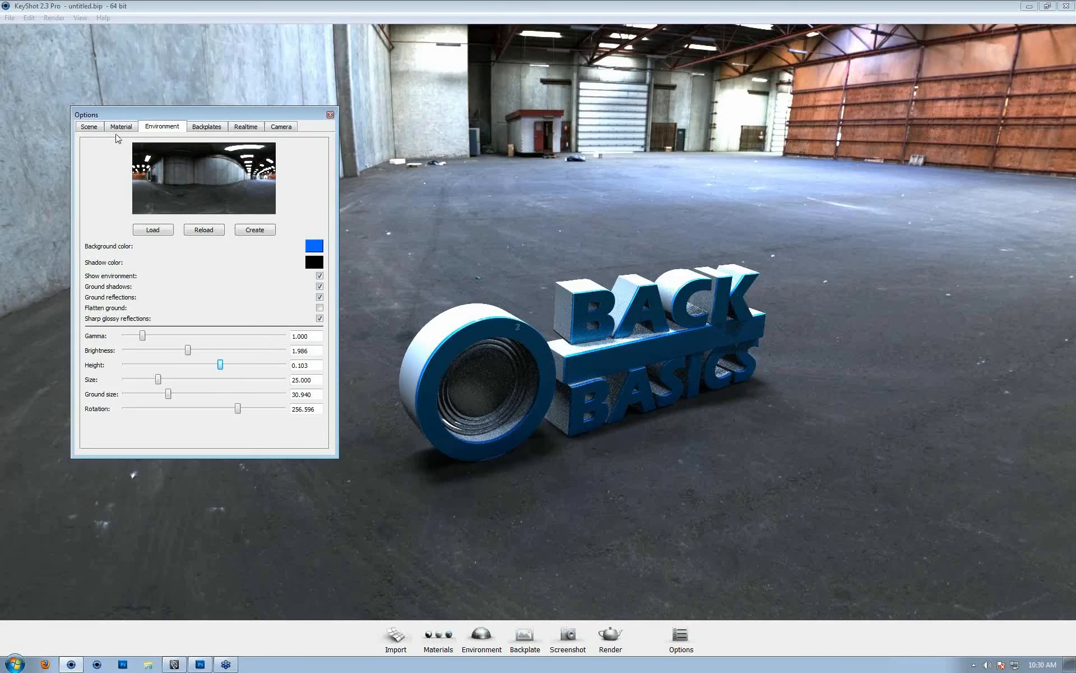
Step: Replace the warehouse with the first HDRLightStudio_c... environment from the library, the one with a light floor
left_click(482, 634)
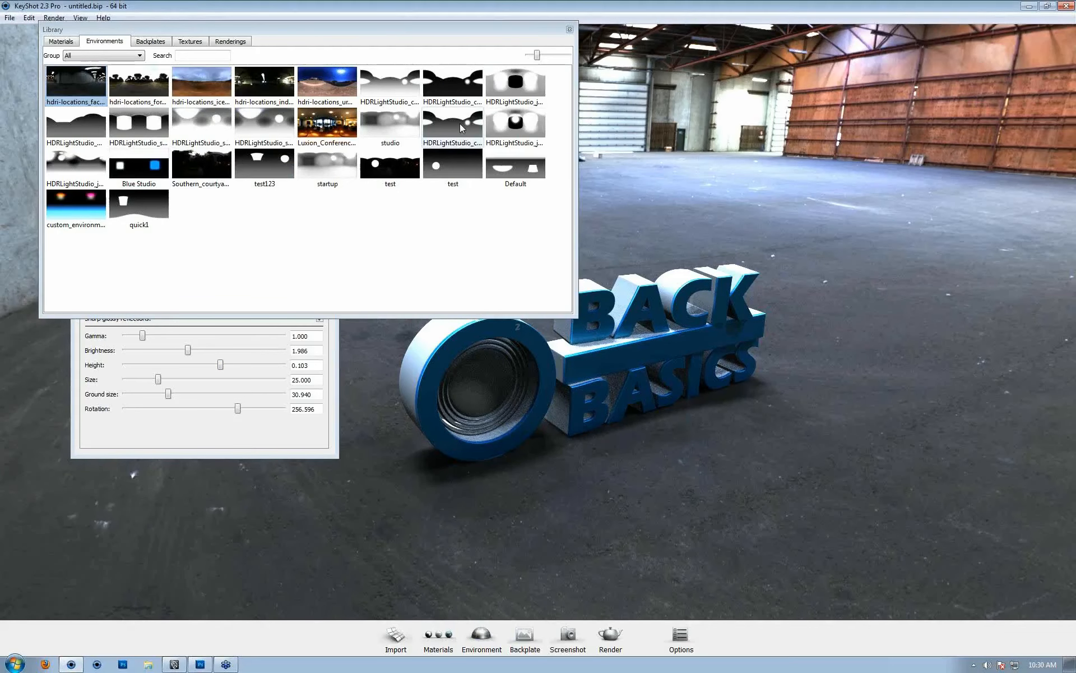
left_click_drag(409, 80, 562, 199)
left_click_drag(736, 239, 734, 233)
Step: Set the studio environment's brightness to 1.083 and frame the logo close up from a low angle with its ground reflection
key("Down")
key("Down")
key("Down")
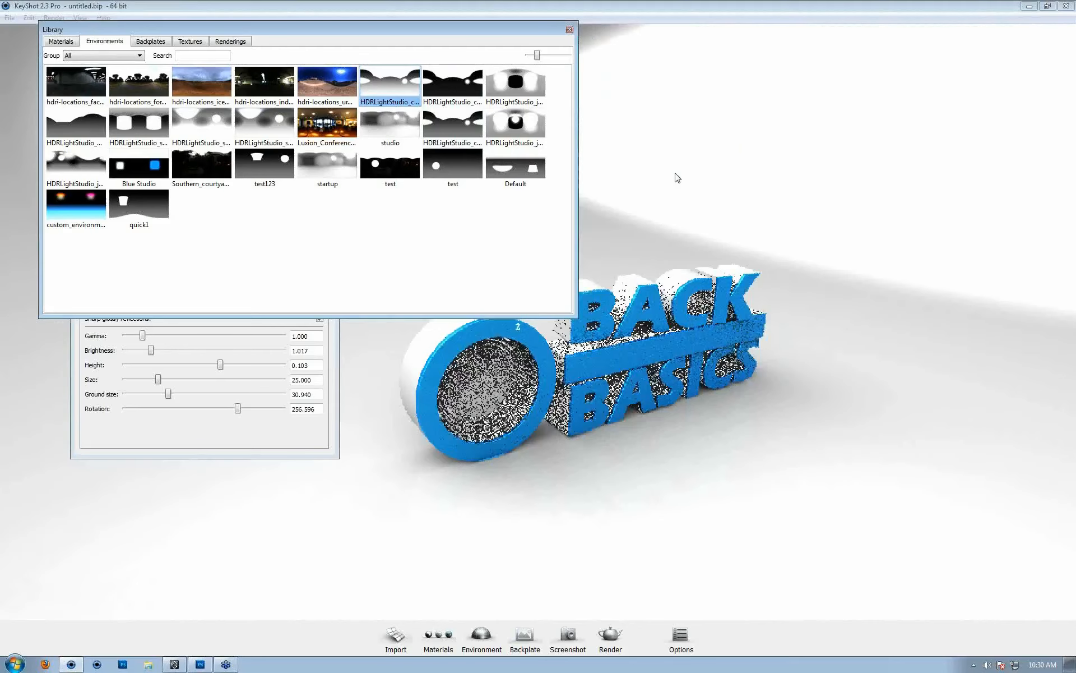
key("Up")
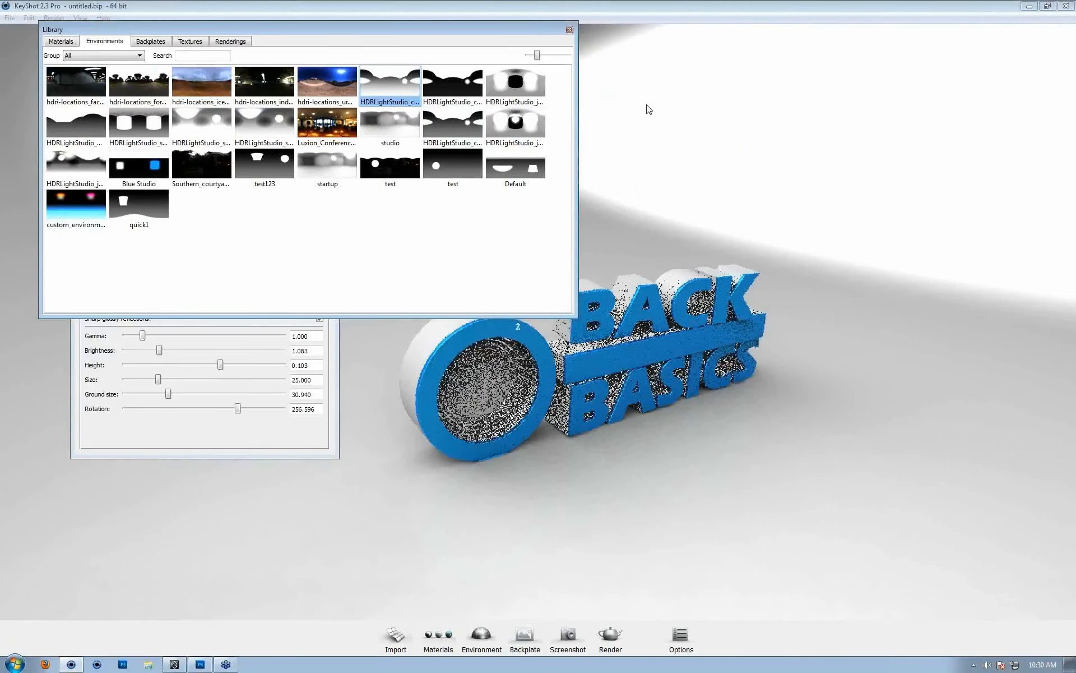
left_click(570, 29)
left_click_drag(517, 323, 518, 289)
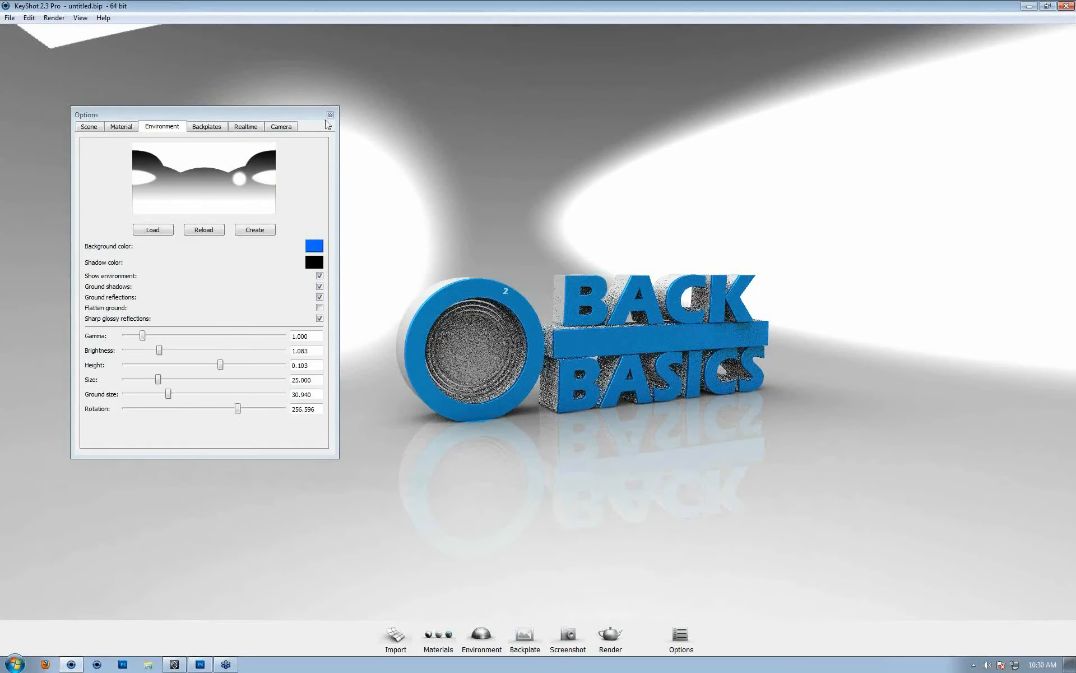
left_click(330, 114)
scroll(755, 294, "up", 6)
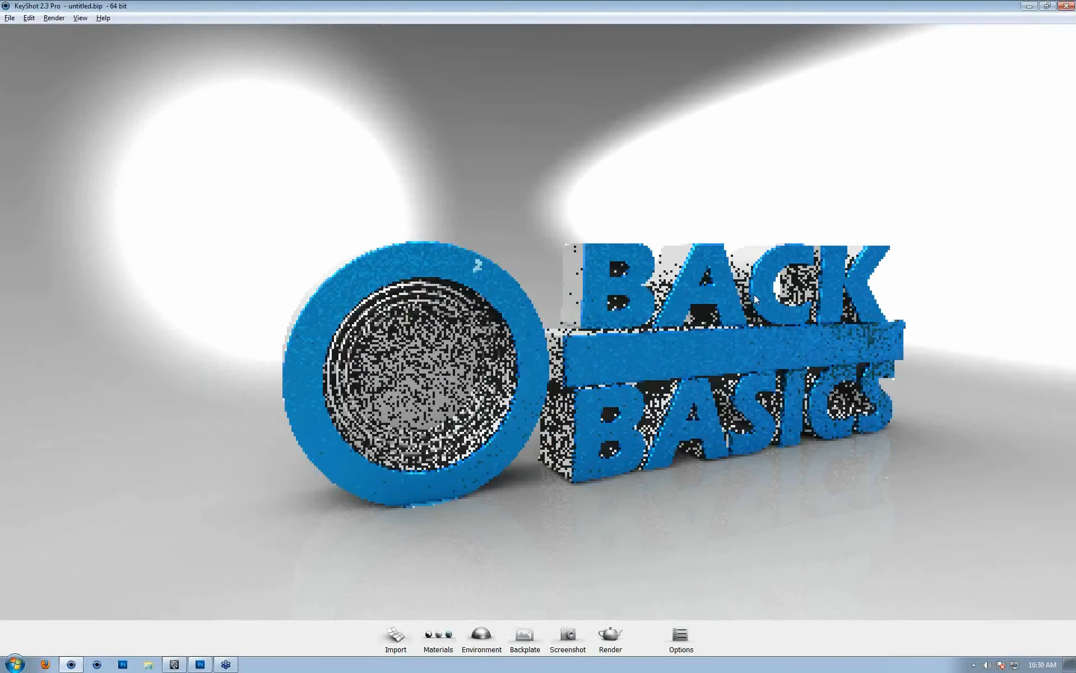
Step: Import ground_plane.obj into the scene, using coordinates from the previous import and Y Up orientation
middle_click_drag(728, 281, 566, 266)
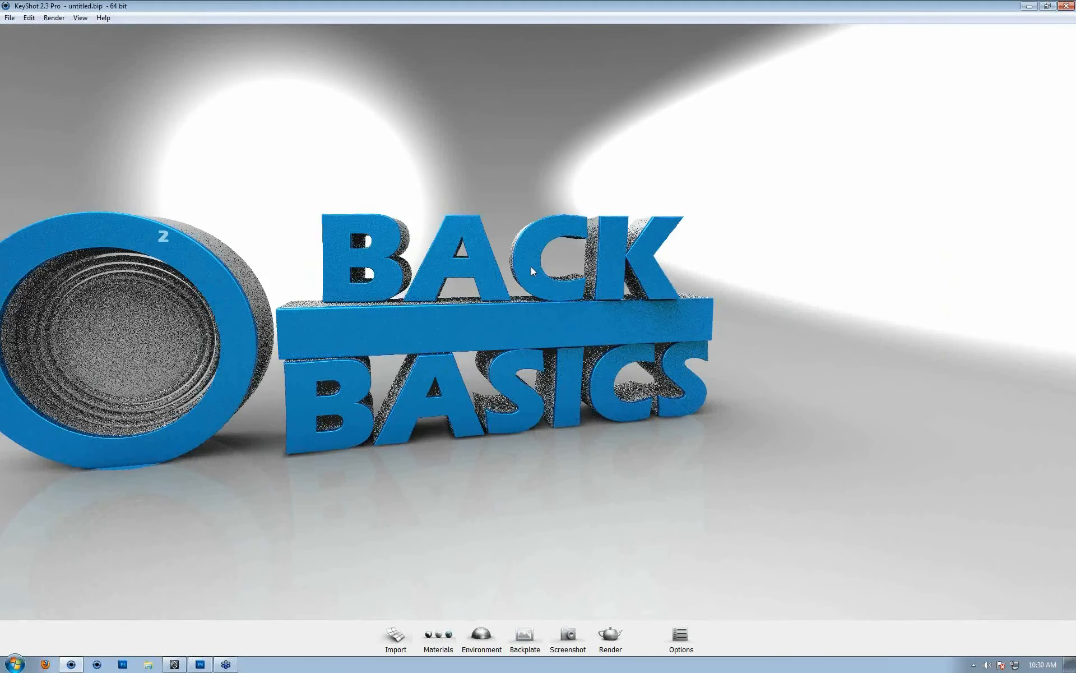
left_click_drag(449, 291, 651, 324)
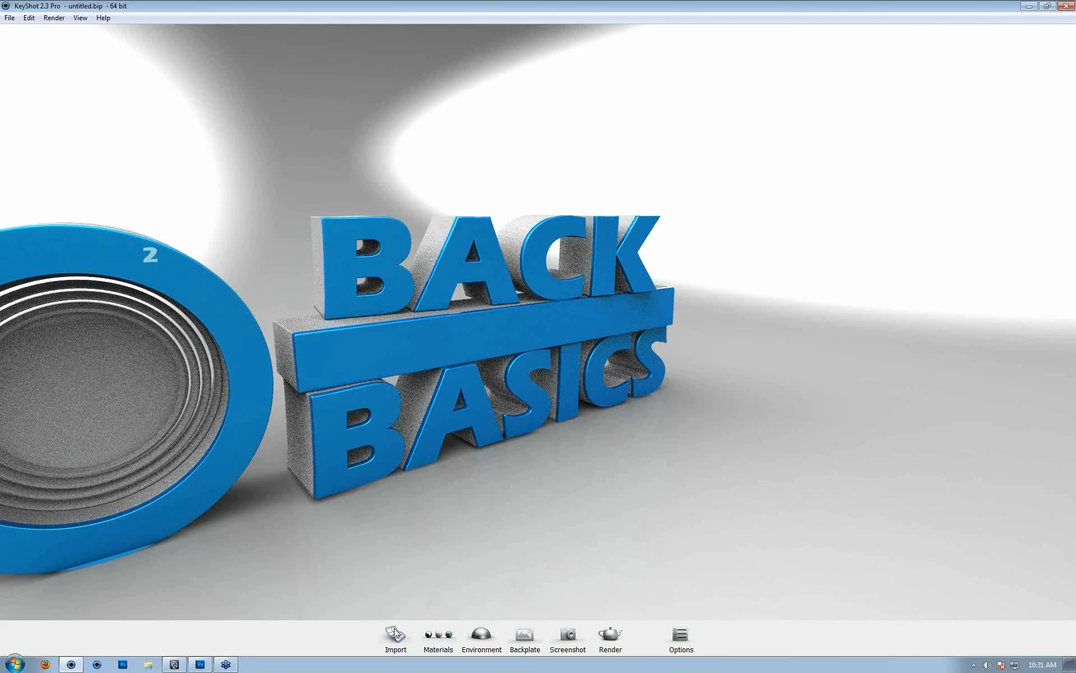
left_click(395, 633)
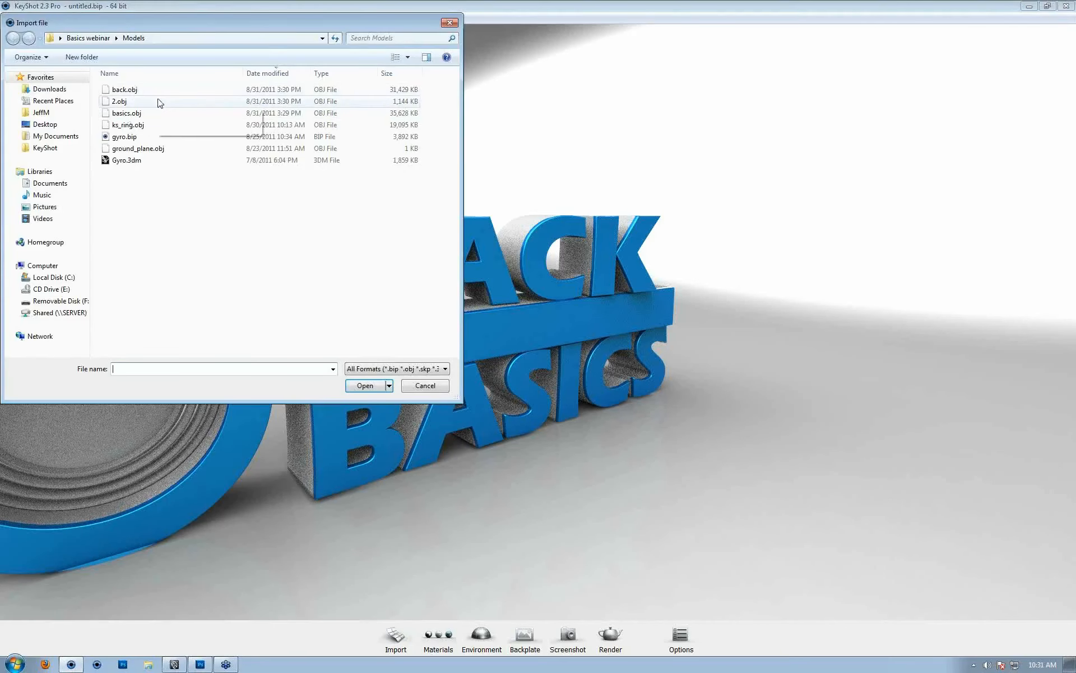
double_click(138, 148)
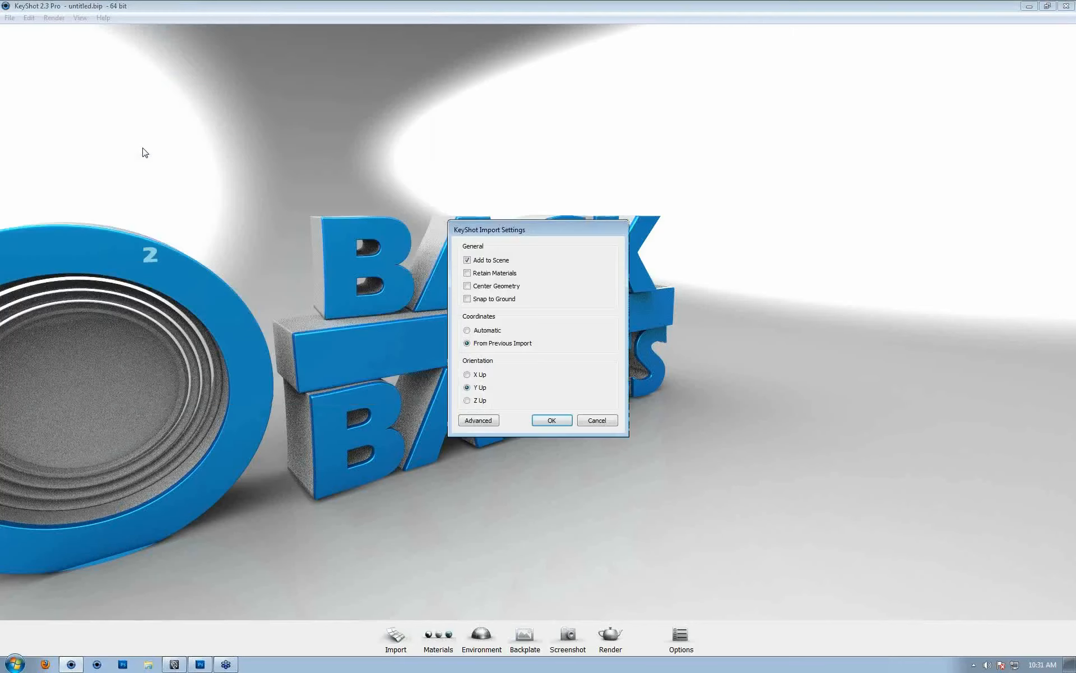
left_click(552, 420)
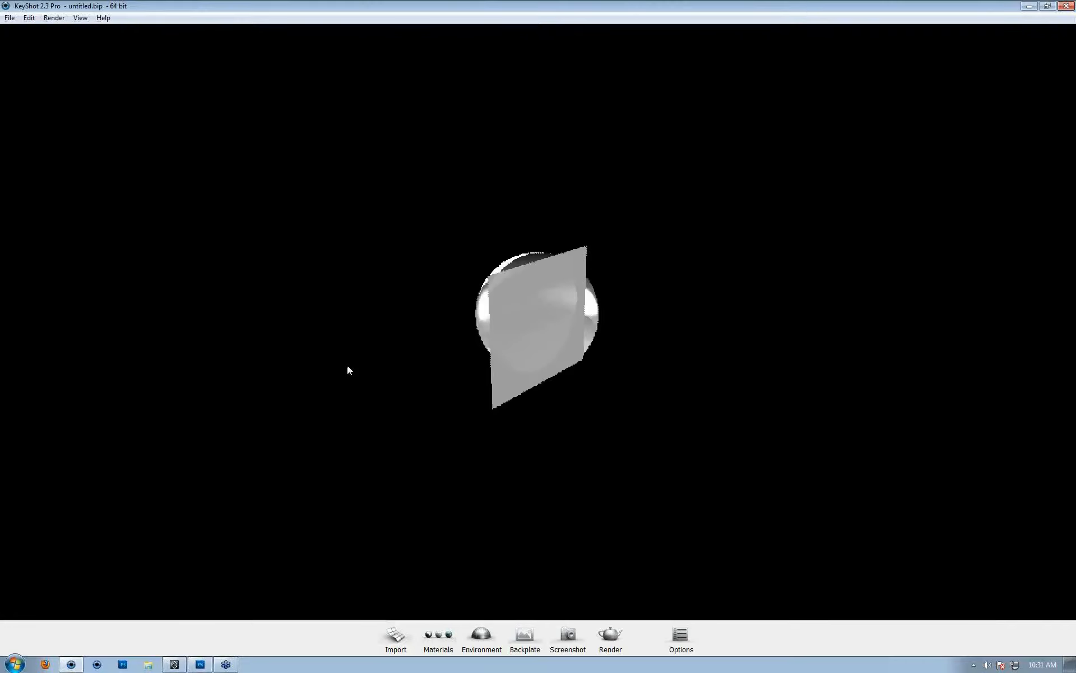
Step: Shrink the imported plane, stretch it horizontally into a wide rectangle, and snap it to the ground
left_click_drag(349, 367, 550, 404)
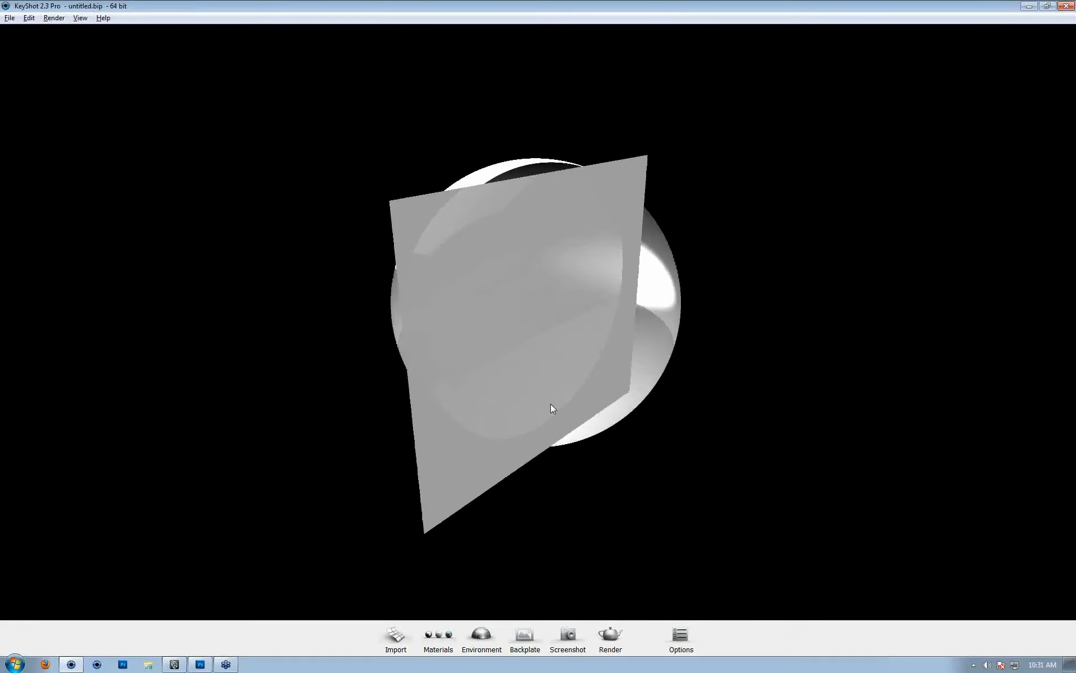
right_click(544, 245)
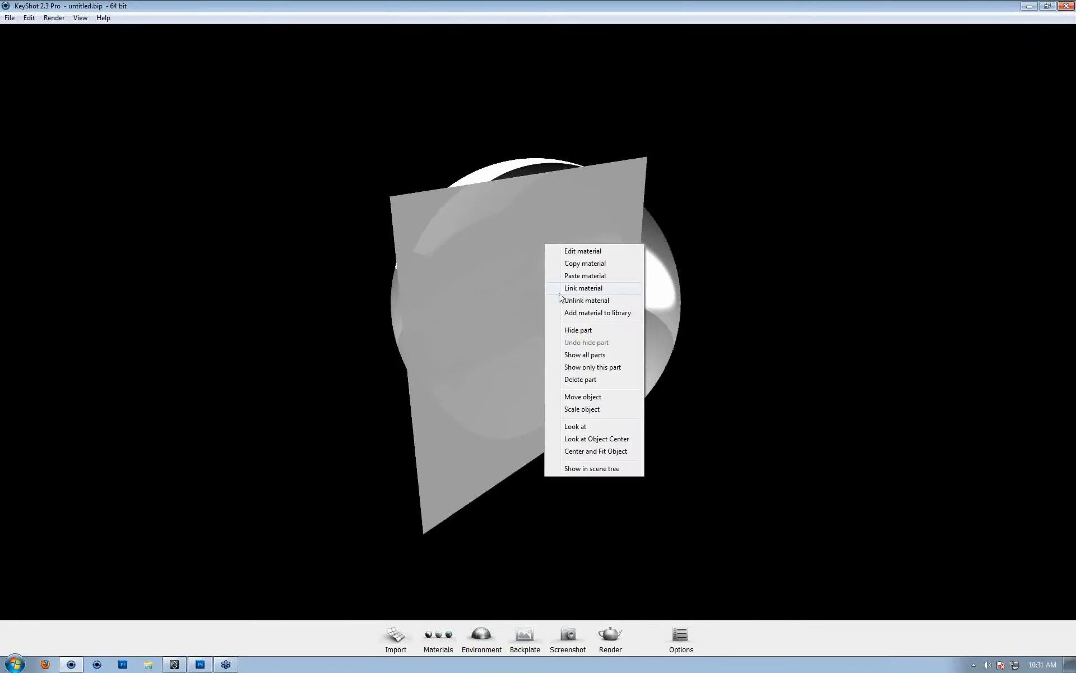
left_click(579, 408)
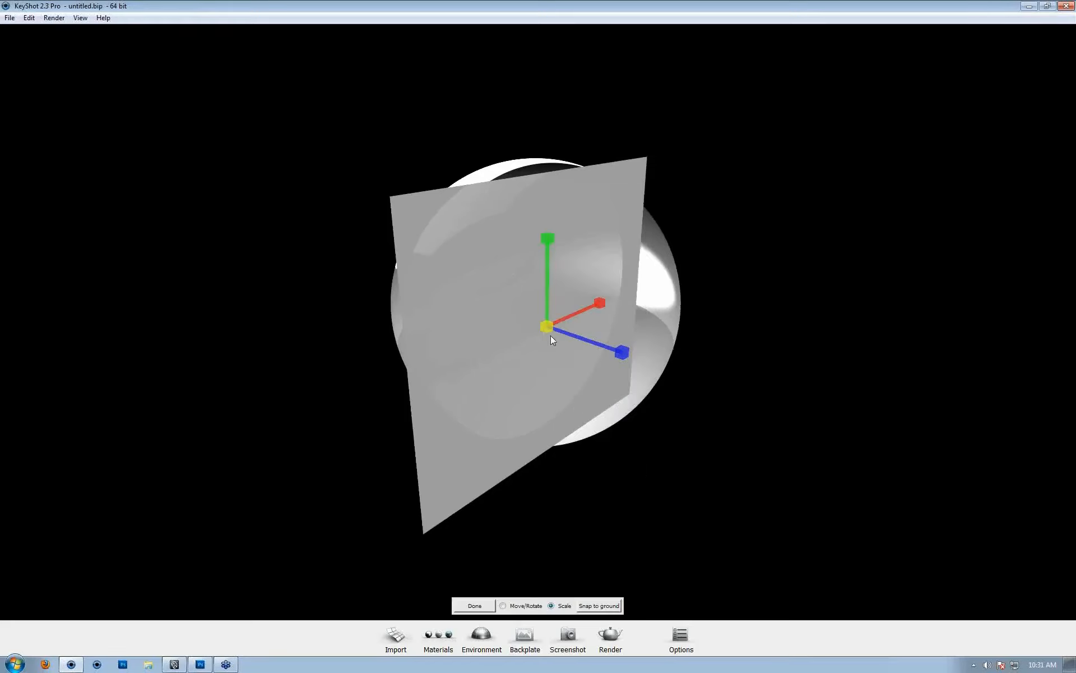
left_click_drag(548, 328, 429, 295)
left_click_drag(600, 308, 660, 290)
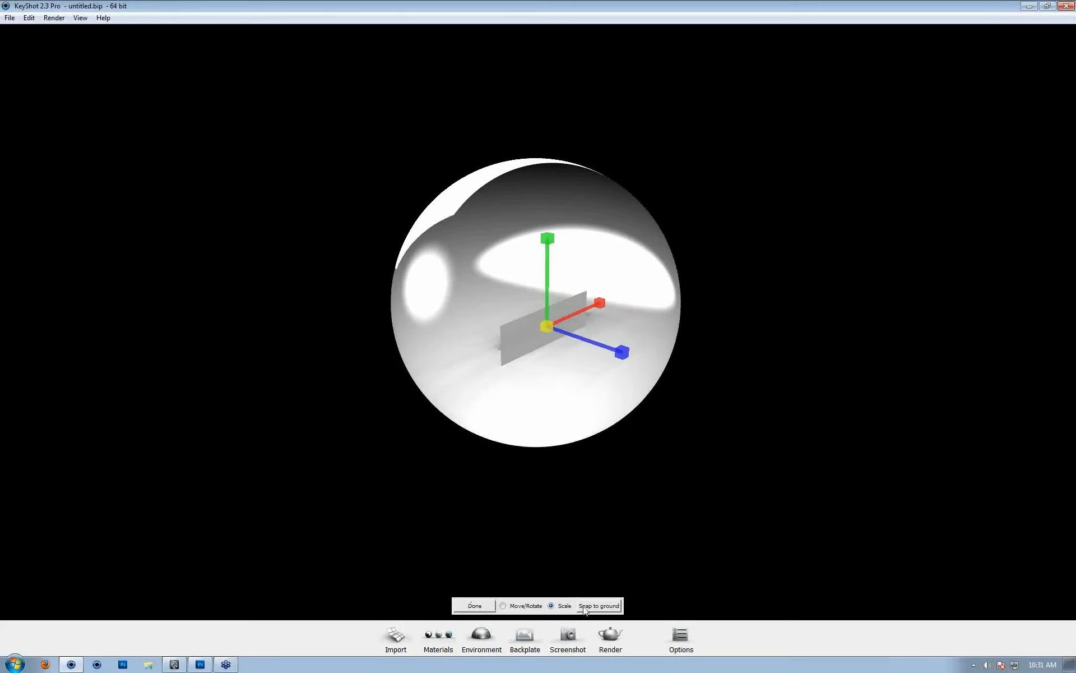
left_click(584, 606)
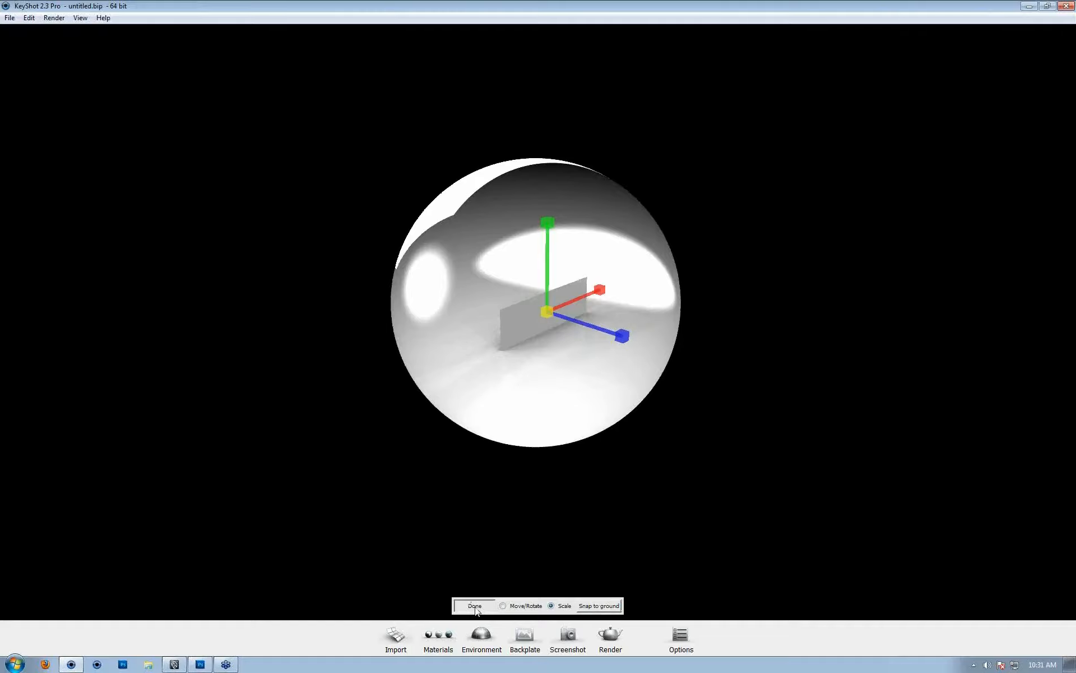
left_click(475, 606)
Step: Change the plane's material type to Emissive and give it a near-white color
scroll(607, 409, "up", 5)
left_click_drag(587, 405, 497, 365)
scroll(800, 447, "up", 5)
left_click_drag(658, 401, 532, 238)
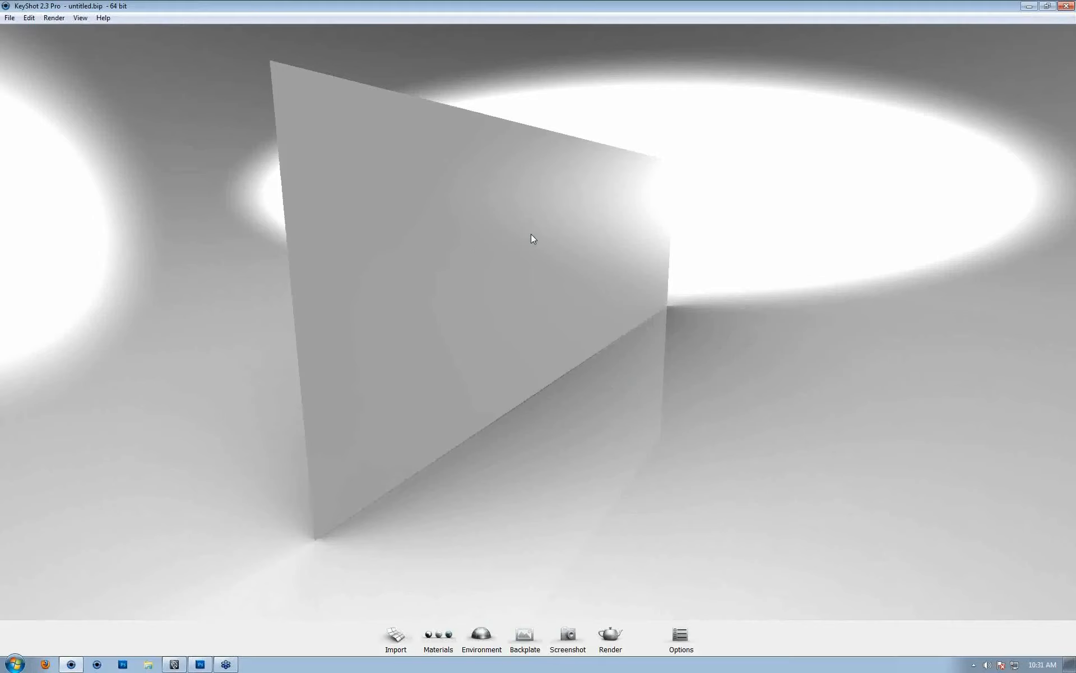
double_click(532, 235)
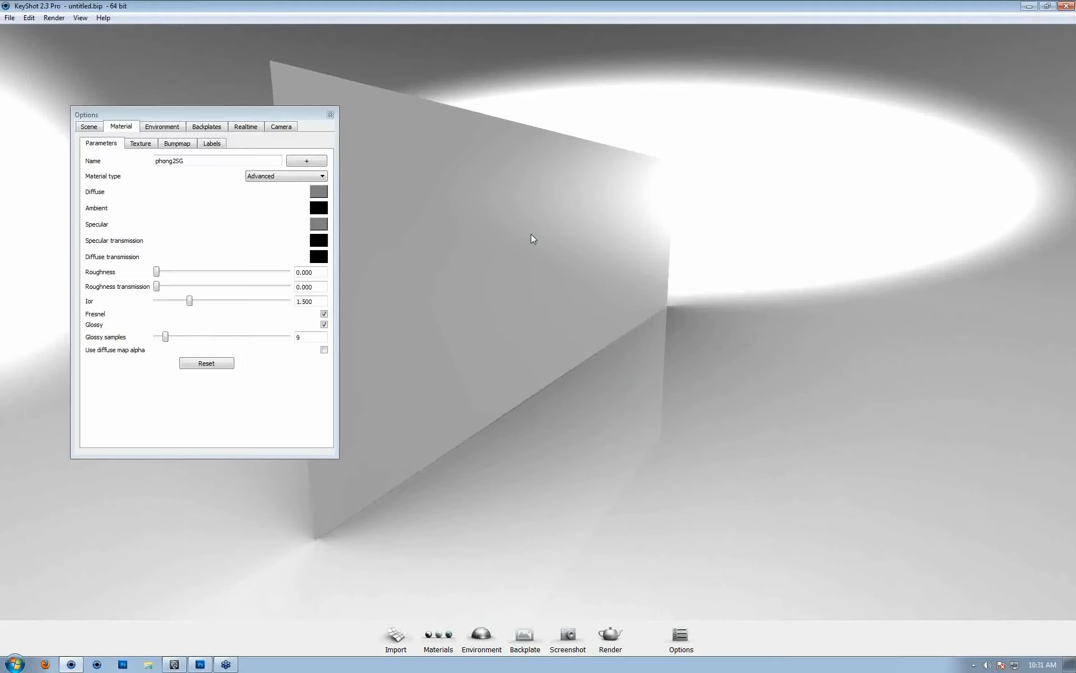
left_click(286, 177)
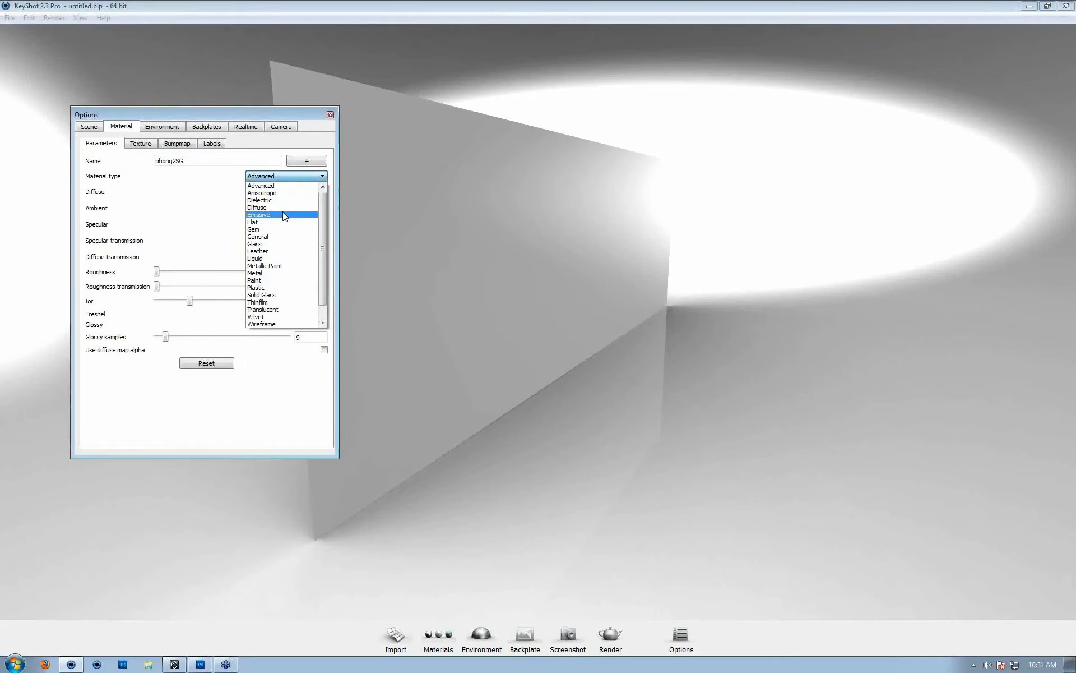
left_click(285, 215)
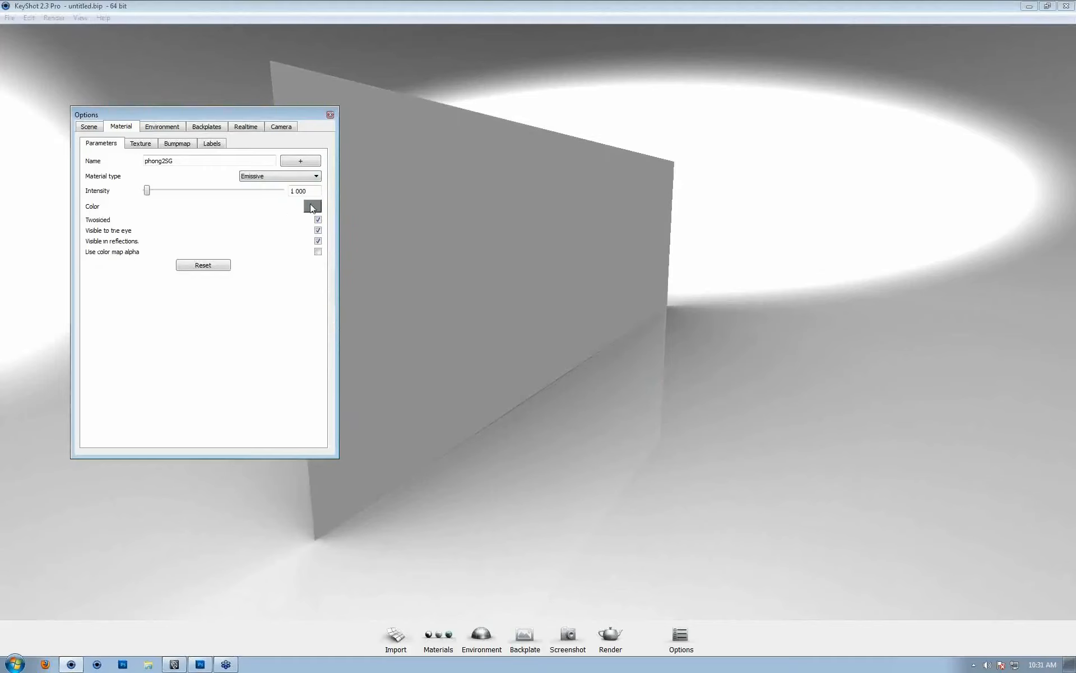
left_click(310, 207)
left_click(330, 209)
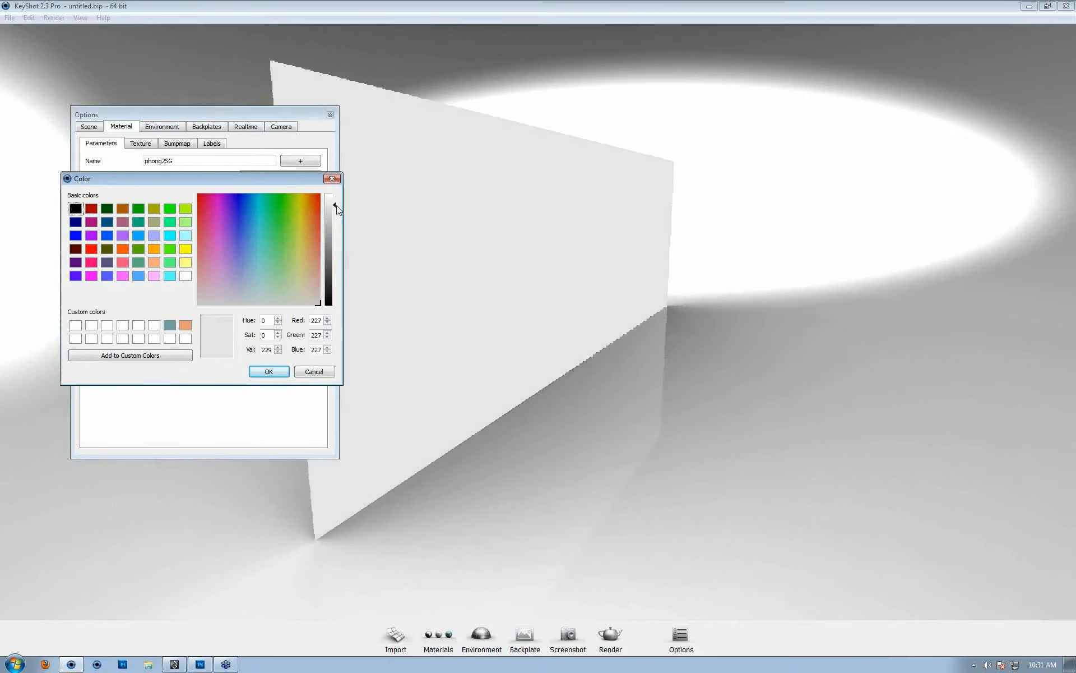
left_click(272, 371)
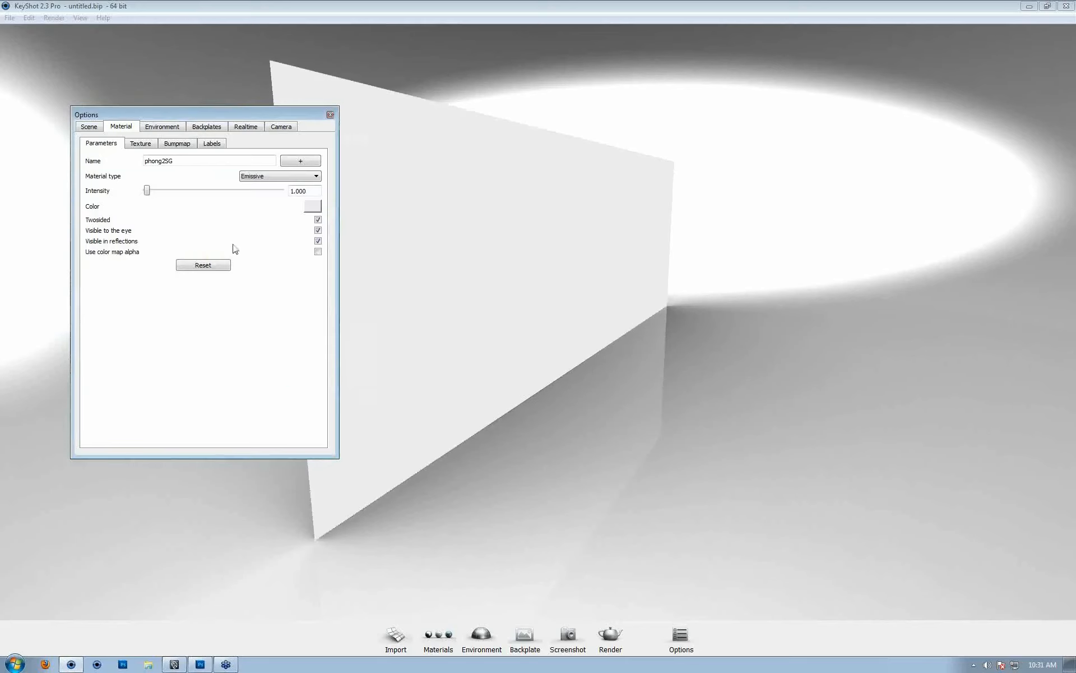
left_click_drag(307, 121, 828, 194)
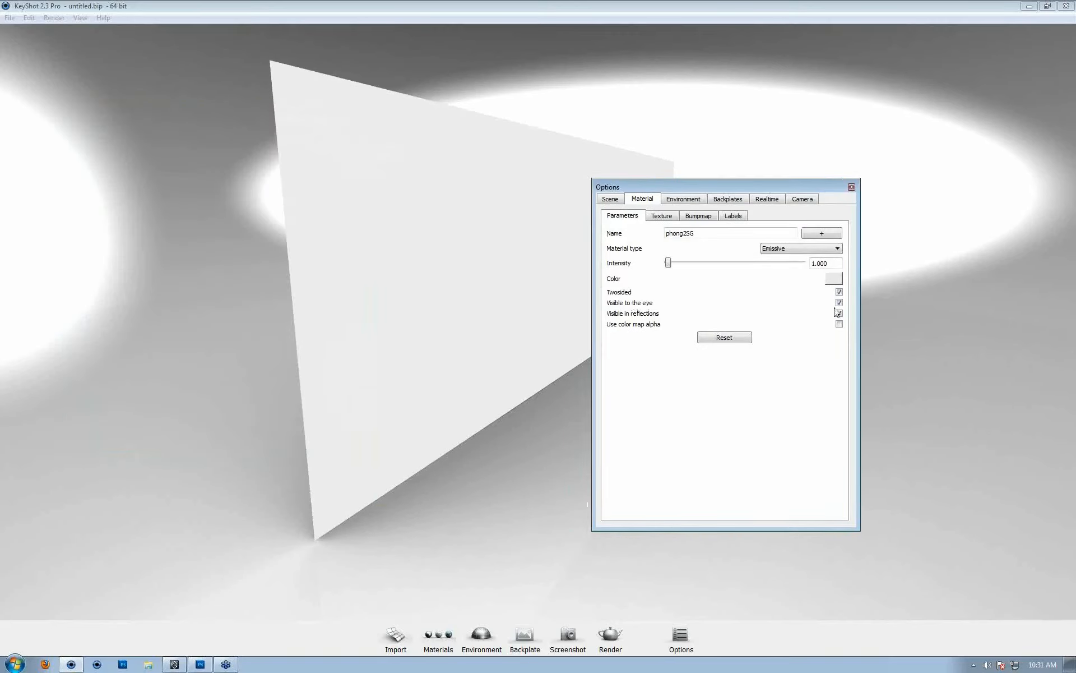
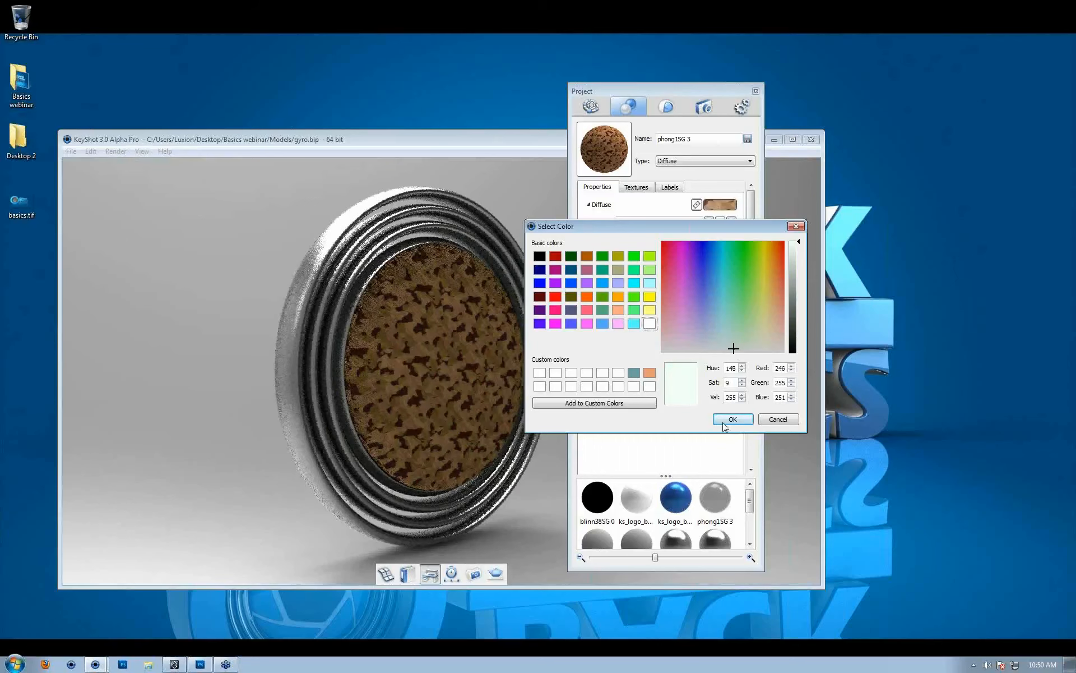
Step: Set the camo_desert texture's brightness to 1.207 without color blending, and disable the color map on the disc's diffuse material
left_click(597, 237)
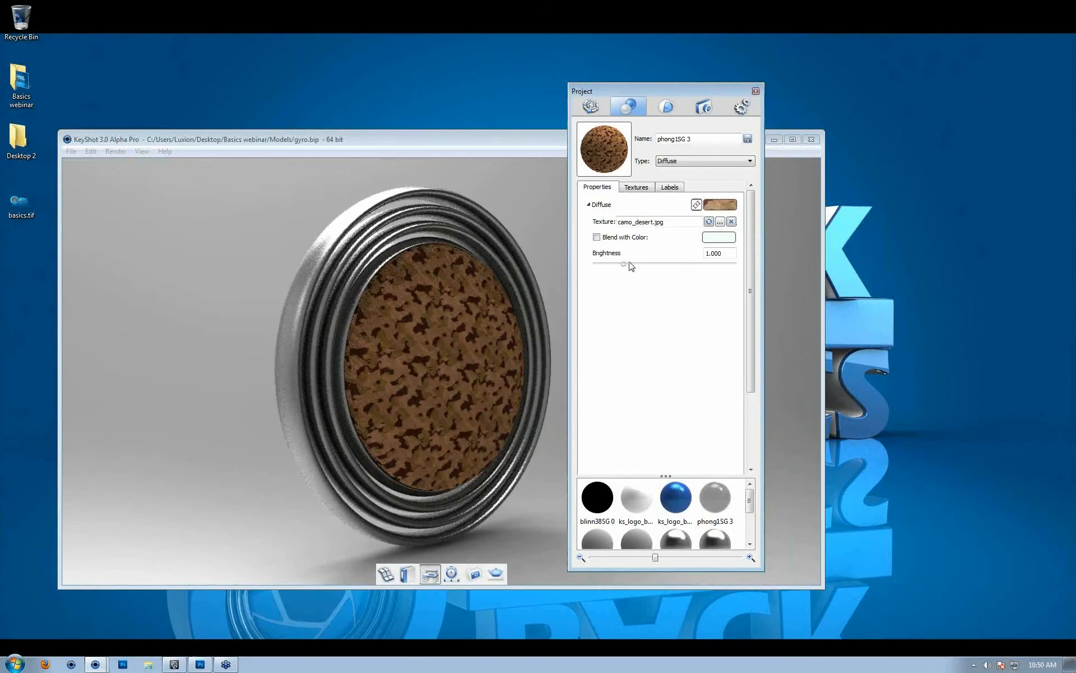
mouse_move(626, 264)
left_mouse_down()
mouse_move(652, 271)
mouse_move(611, 282)
mouse_move(634, 284)
left_mouse_up()
left_click(636, 187)
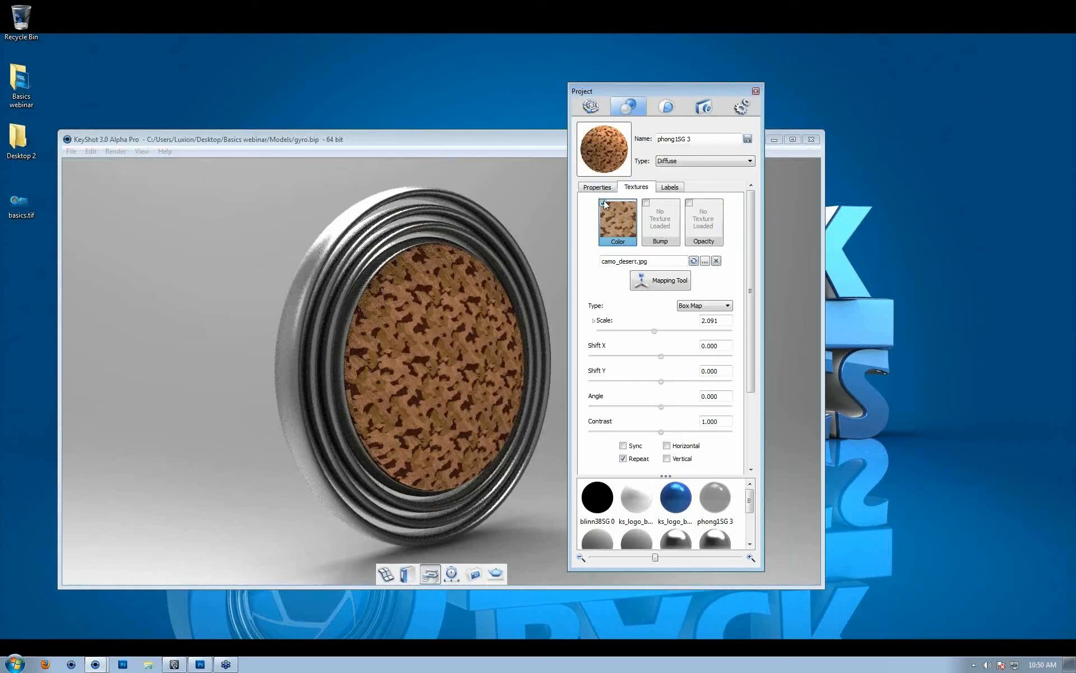
left_click(604, 202)
left_click(597, 187)
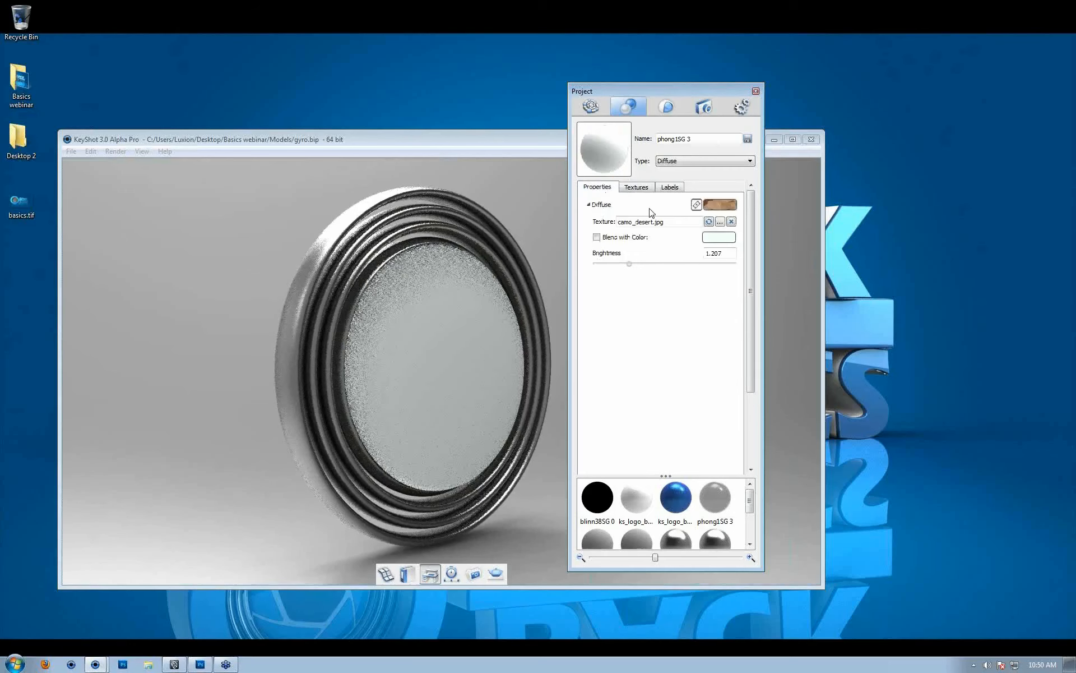
Step: Change the central disc's material type to Solid Glass and view the aperture blades through it from different angles
left_click(693, 160)
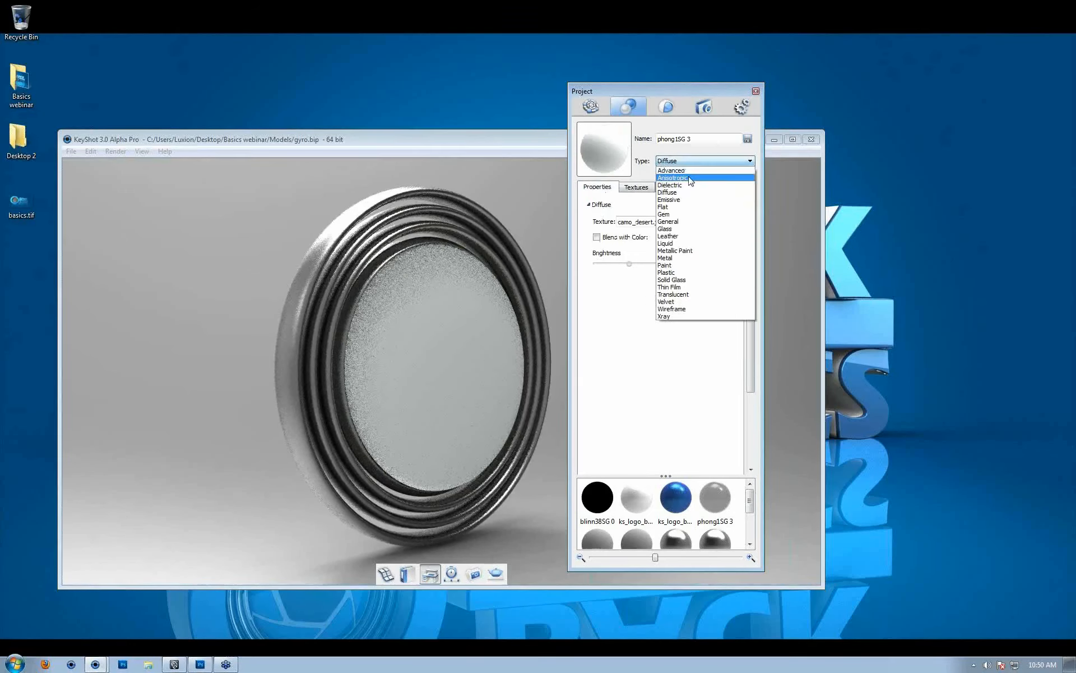
left_click(671, 280)
left_click(639, 187)
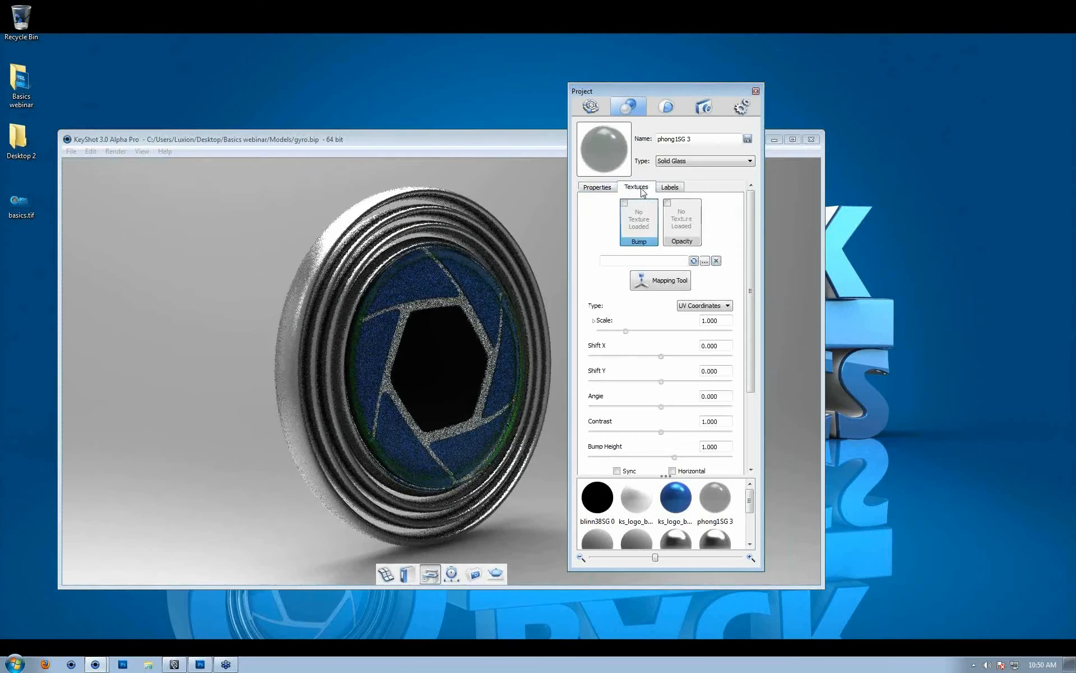
left_click(592, 191)
left_click_drag(543, 200, 310, 284)
left_click_drag(414, 278, 318, 281)
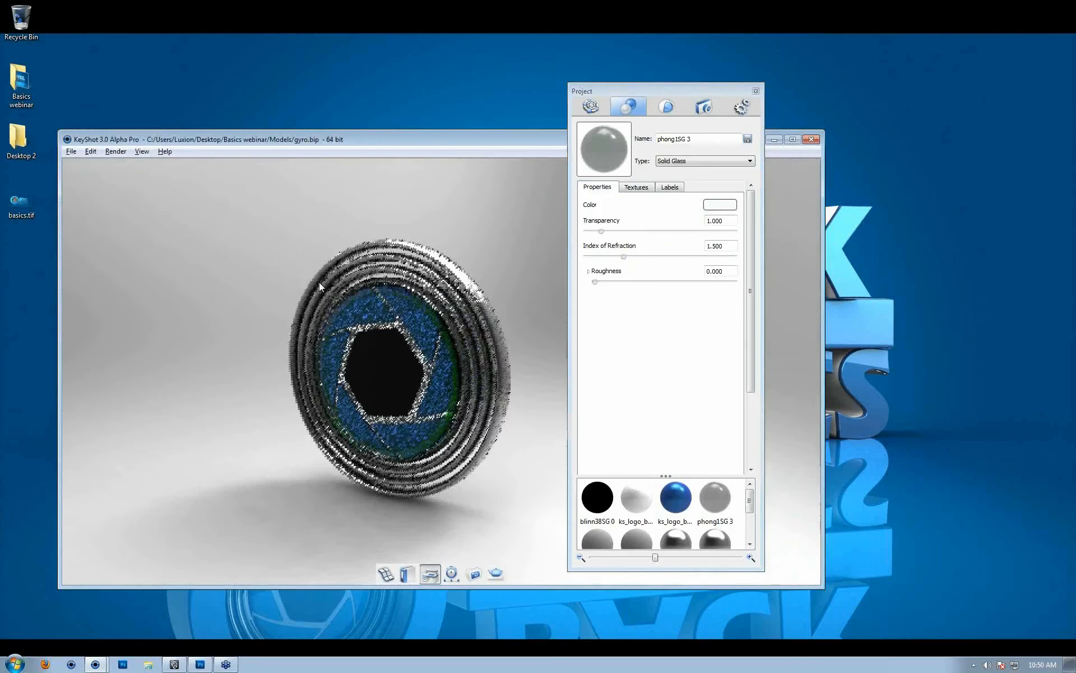
left_click_drag(391, 368, 439, 376)
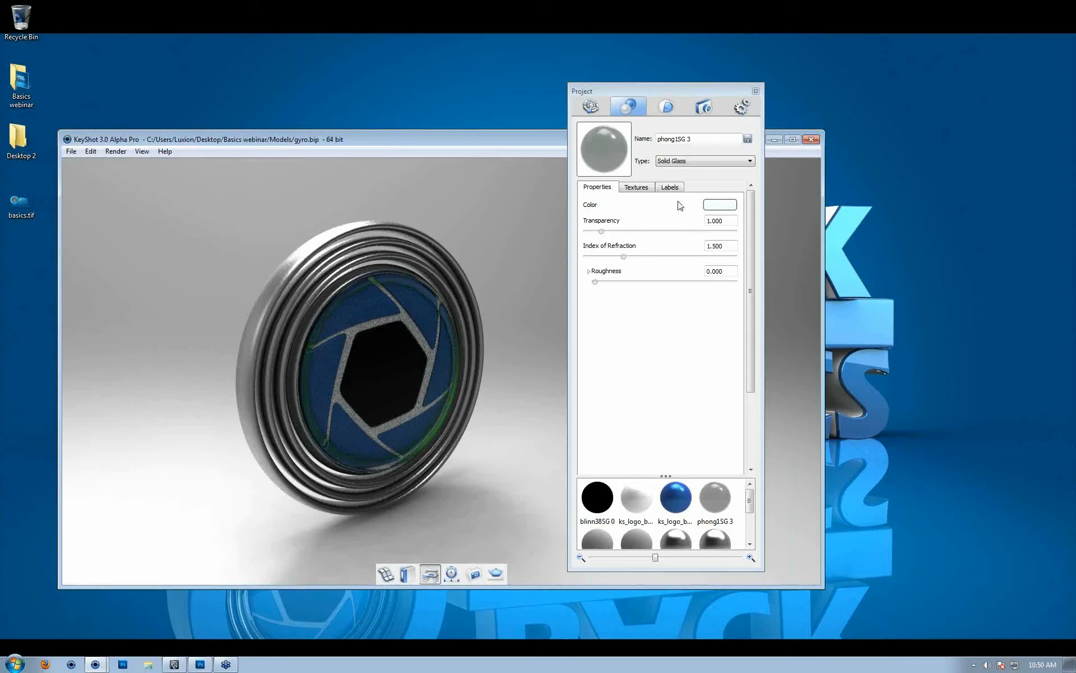
Step: Change the disc's material type to Metal and load Mesh_Alpha.tif as its opacity map
left_click(702, 162)
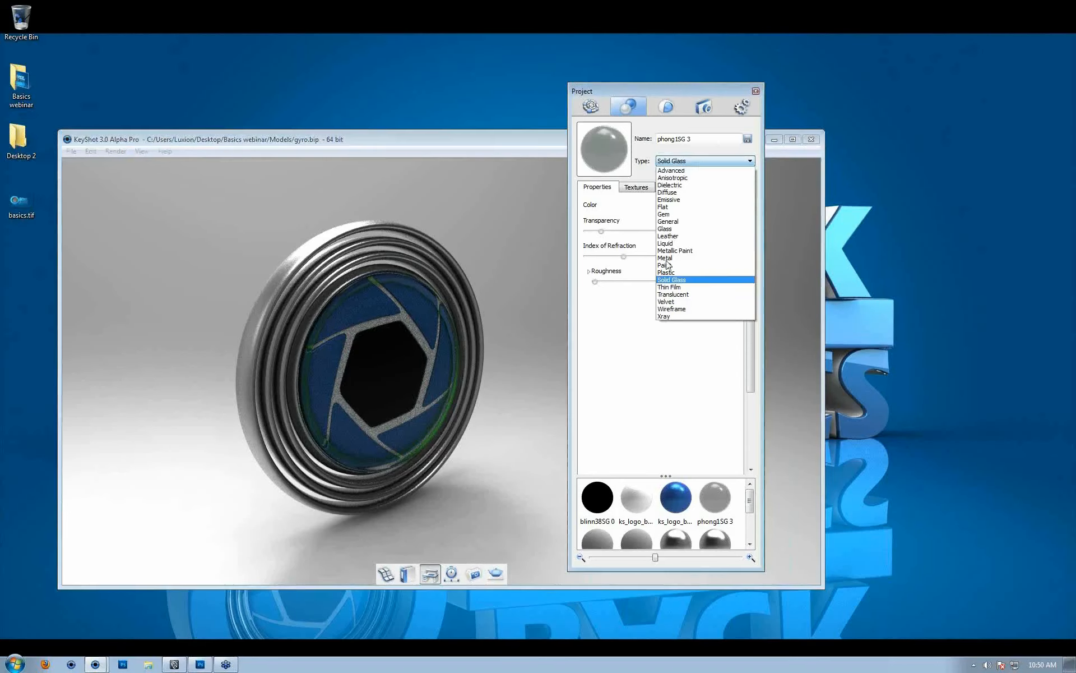
left_click(665, 258)
left_click(633, 189)
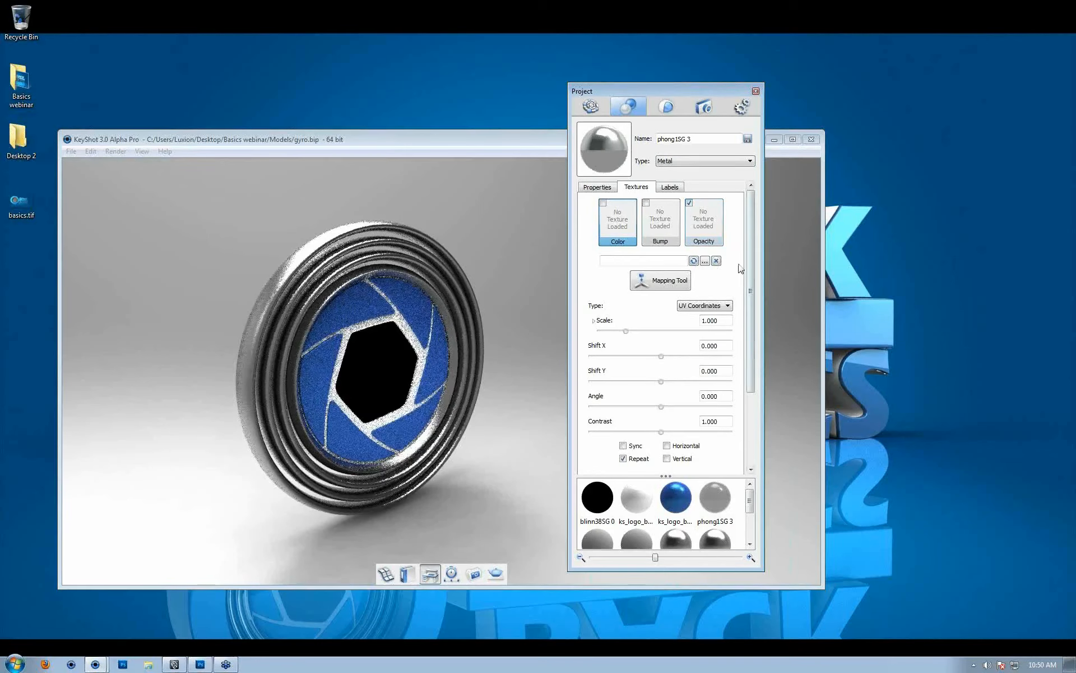
double_click(705, 221)
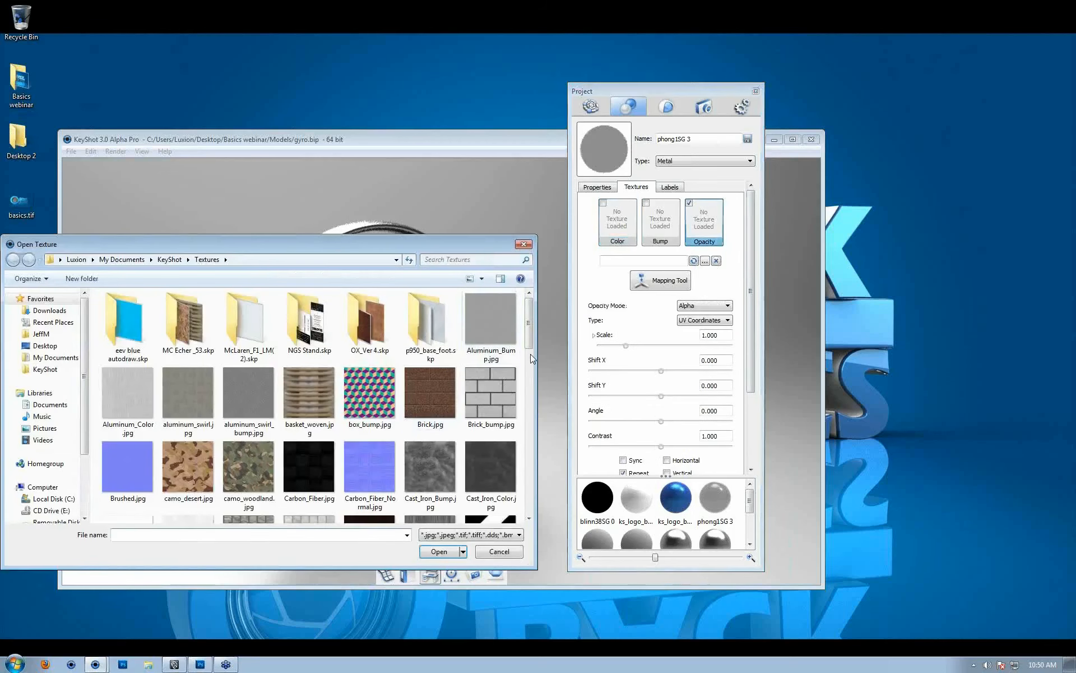
mouse_move(529, 336)
left_mouse_down()
mouse_move(527, 457)
mouse_move(527, 343)
mouse_move(522, 412)
left_mouse_up()
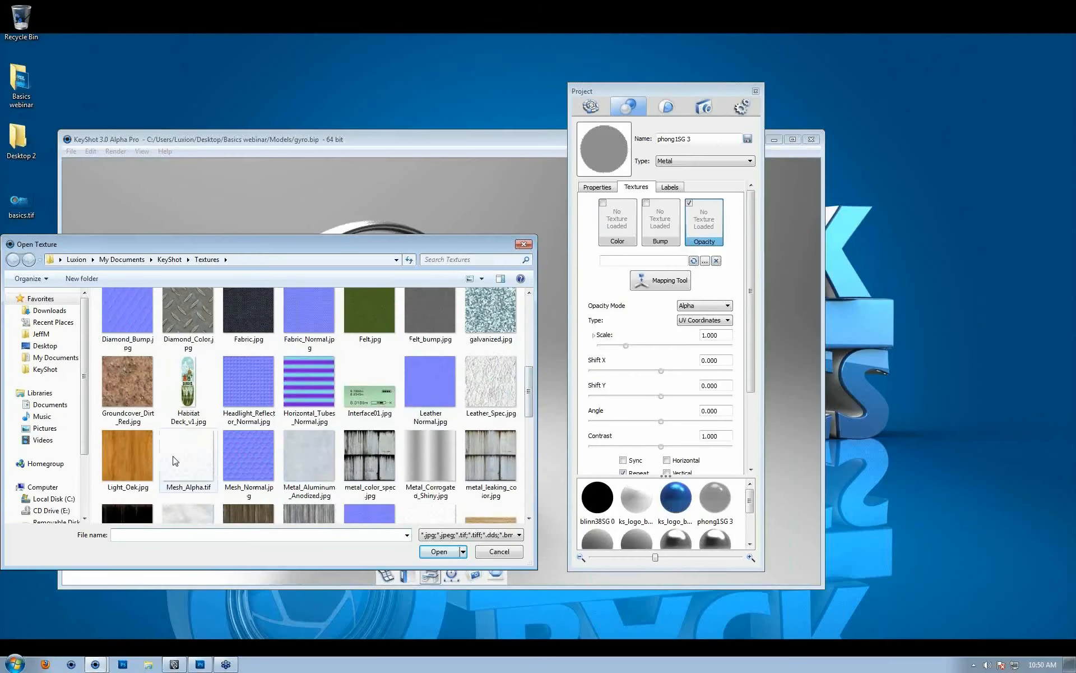
double_click(175, 460)
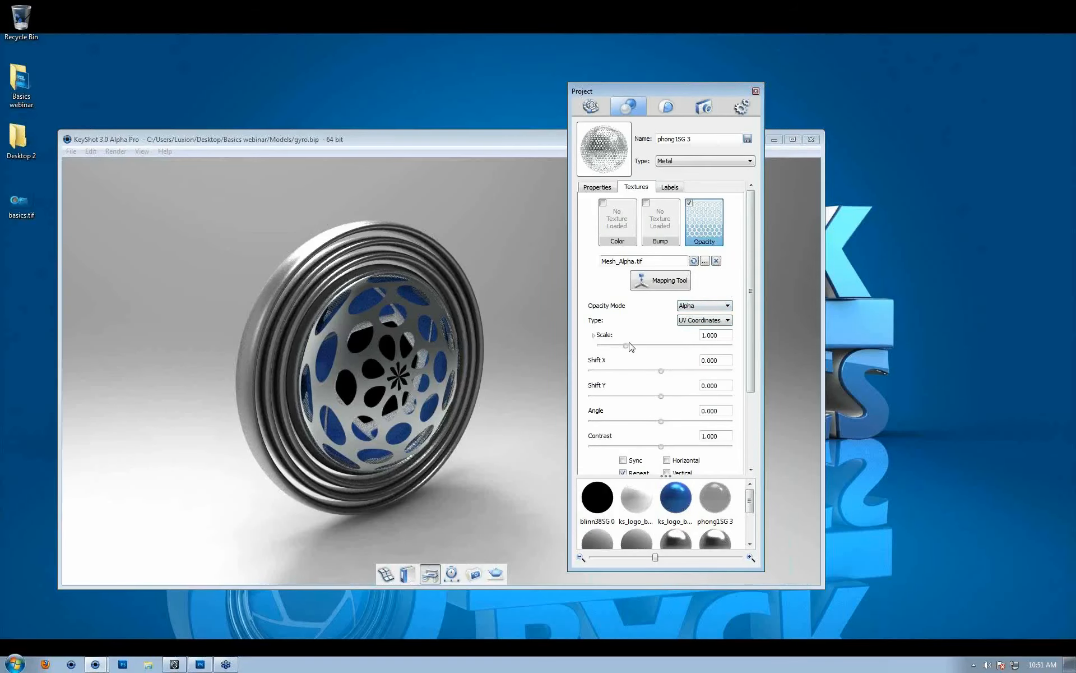
Step: Replace the disc's opacity map with Diagonal_Lines.jpg and set the opacity mode to Color
double_click(699, 228)
left_click_drag(530, 324, 536, 343)
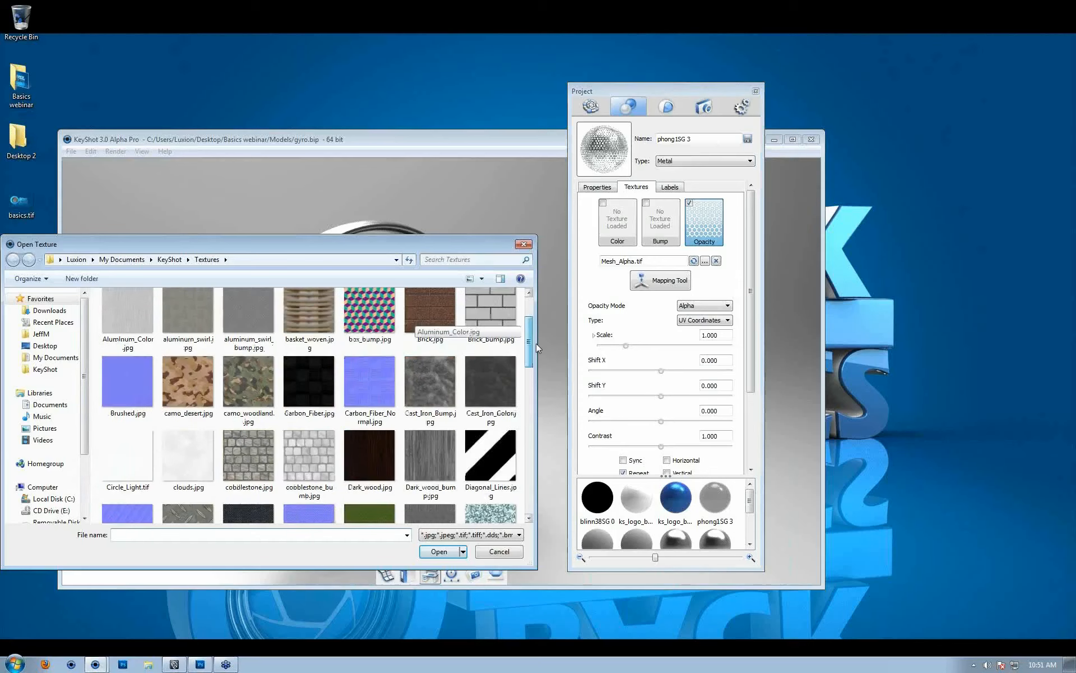
double_click(500, 447)
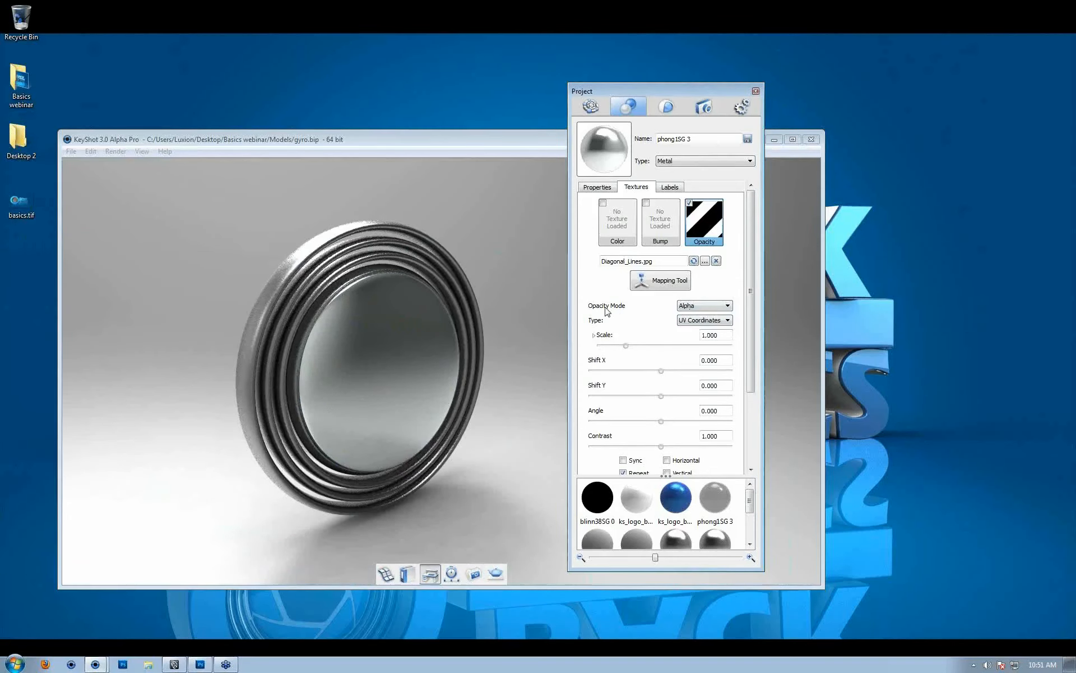
left_click(695, 307)
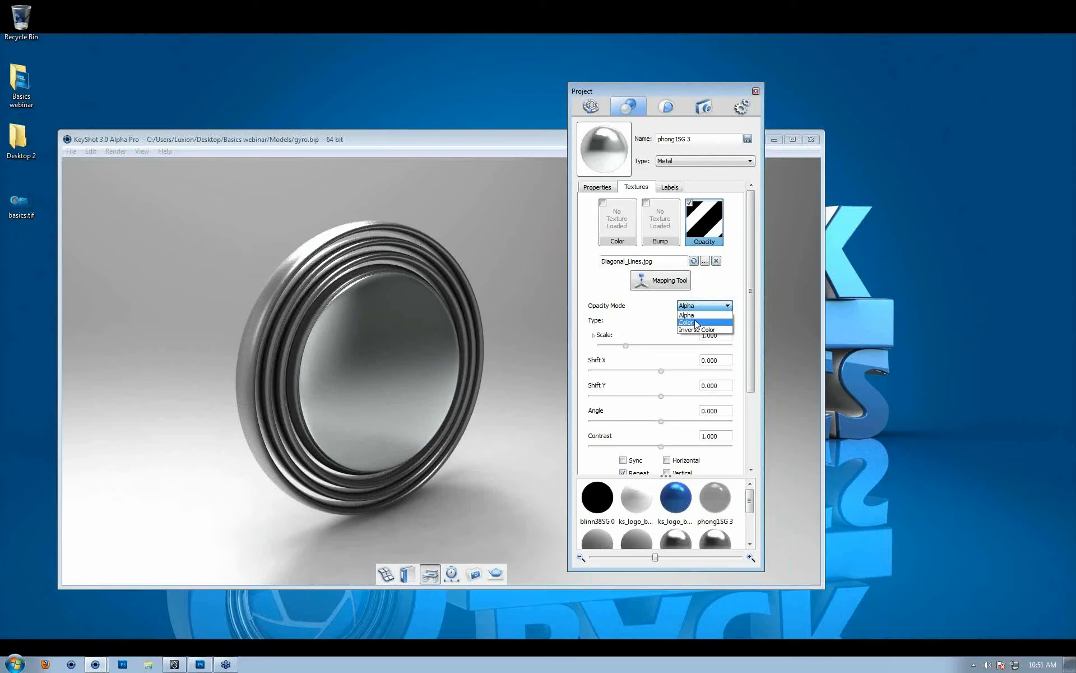
left_click(686, 322)
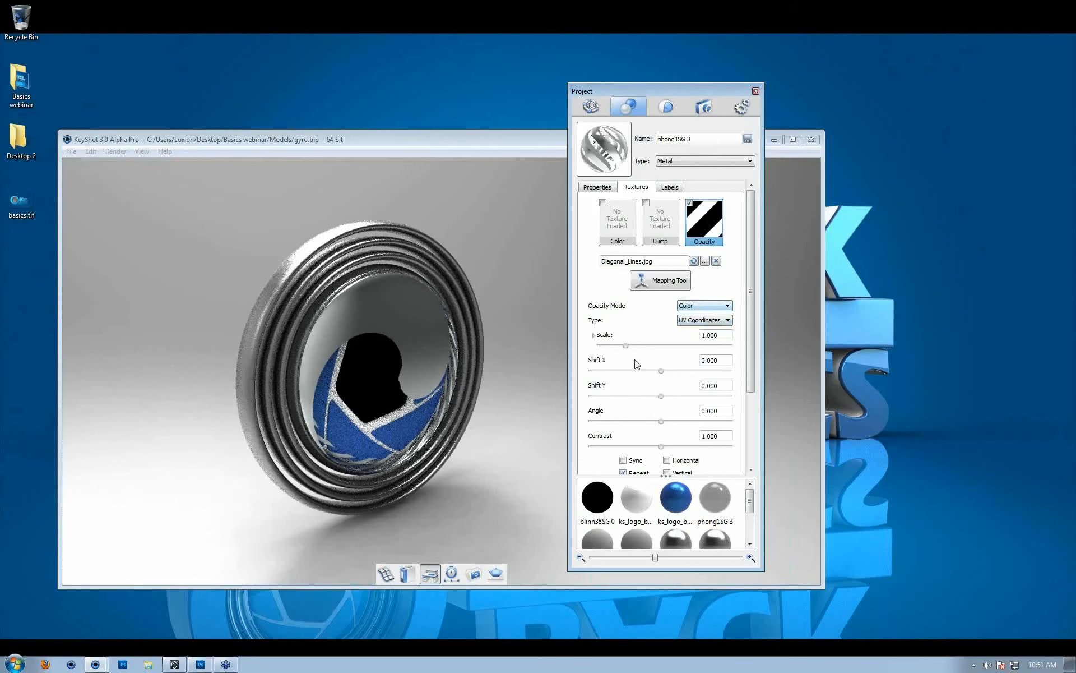
Step: Set the disc's opacity map to Box Map projection and enlarge its scale to 1.876
left_click(701, 319)
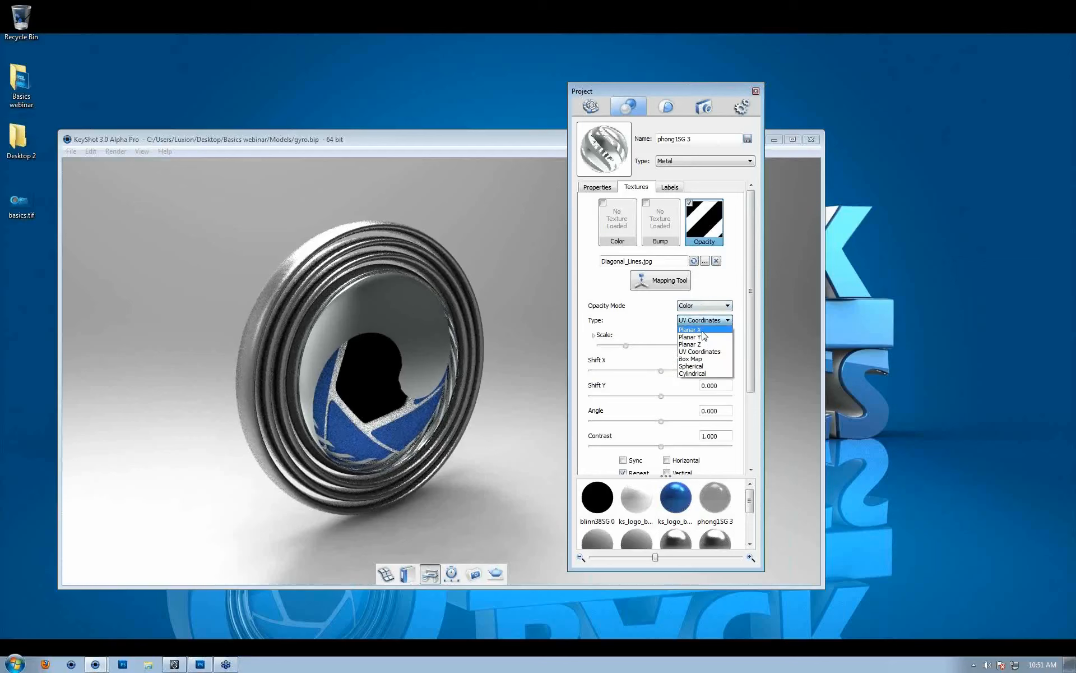
left_click(693, 362)
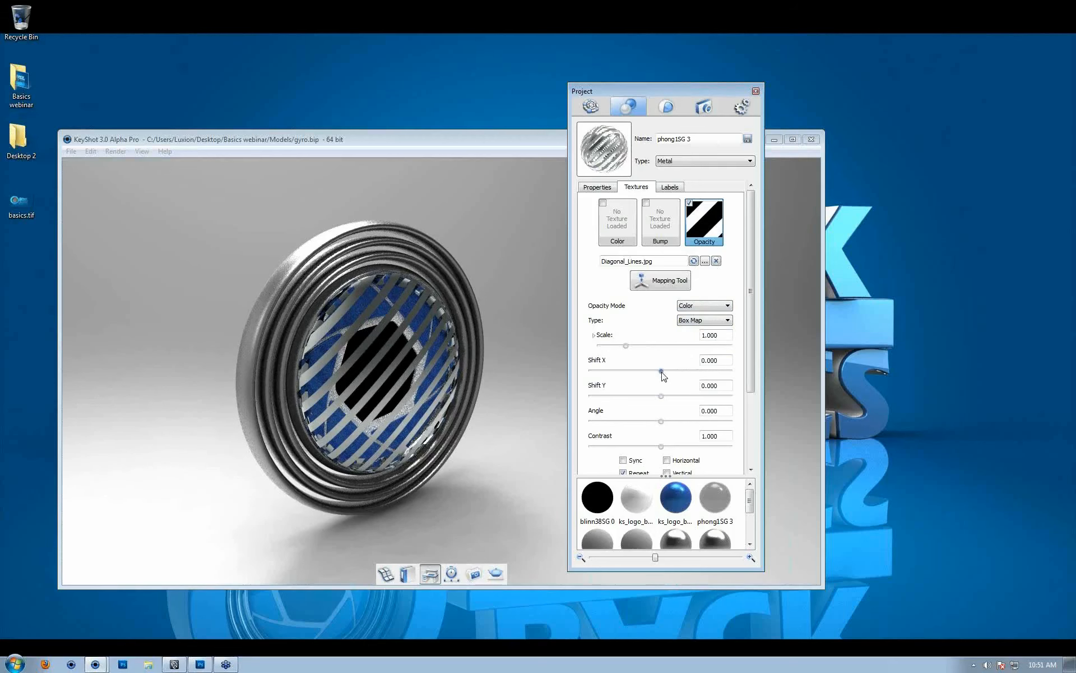
left_click_drag(626, 346, 648, 346)
Step: Shift the opacity map about -0.42 along Y with the Mapping Tool, then exit it and view the disc from the other side
left_click(675, 280)
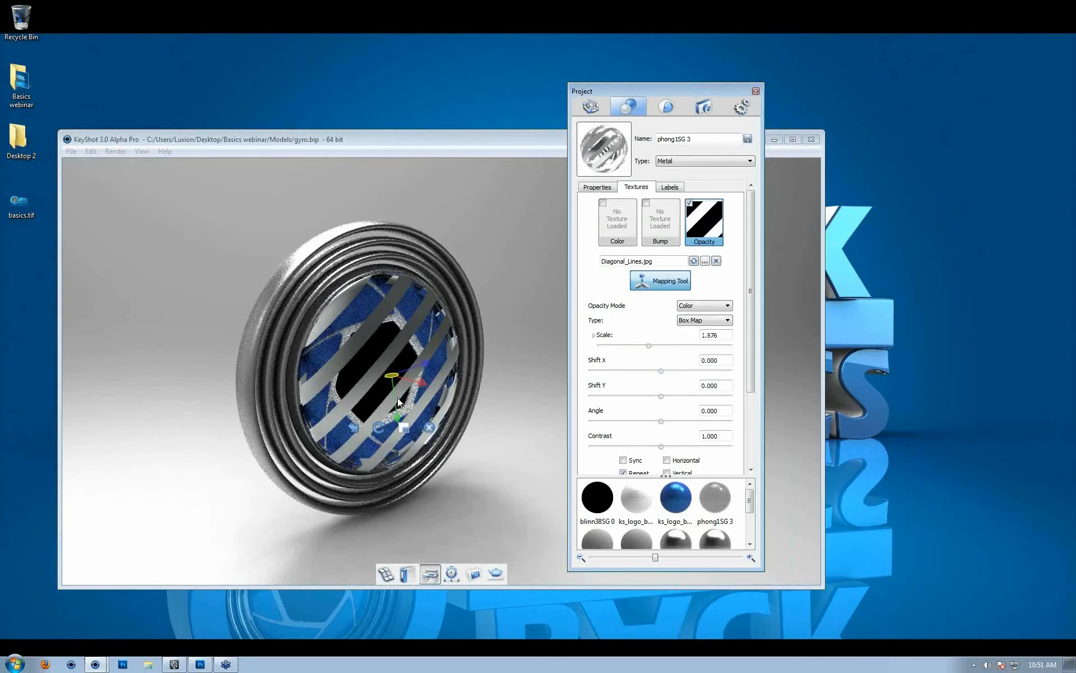
left_click_drag(399, 403, 401, 433)
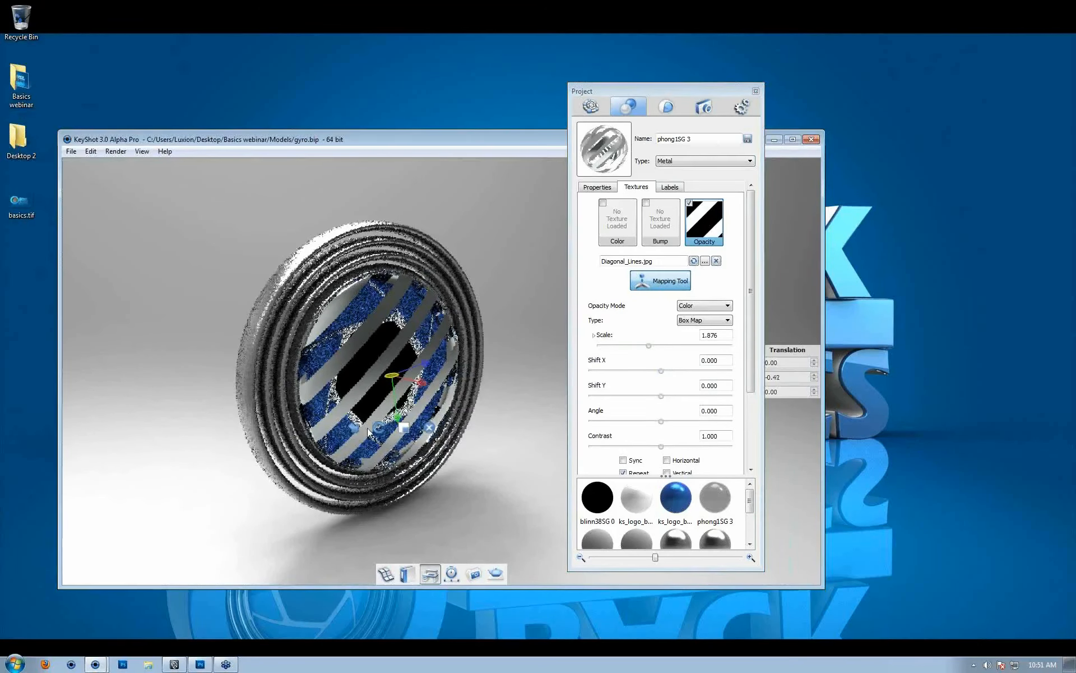
left_click(378, 427)
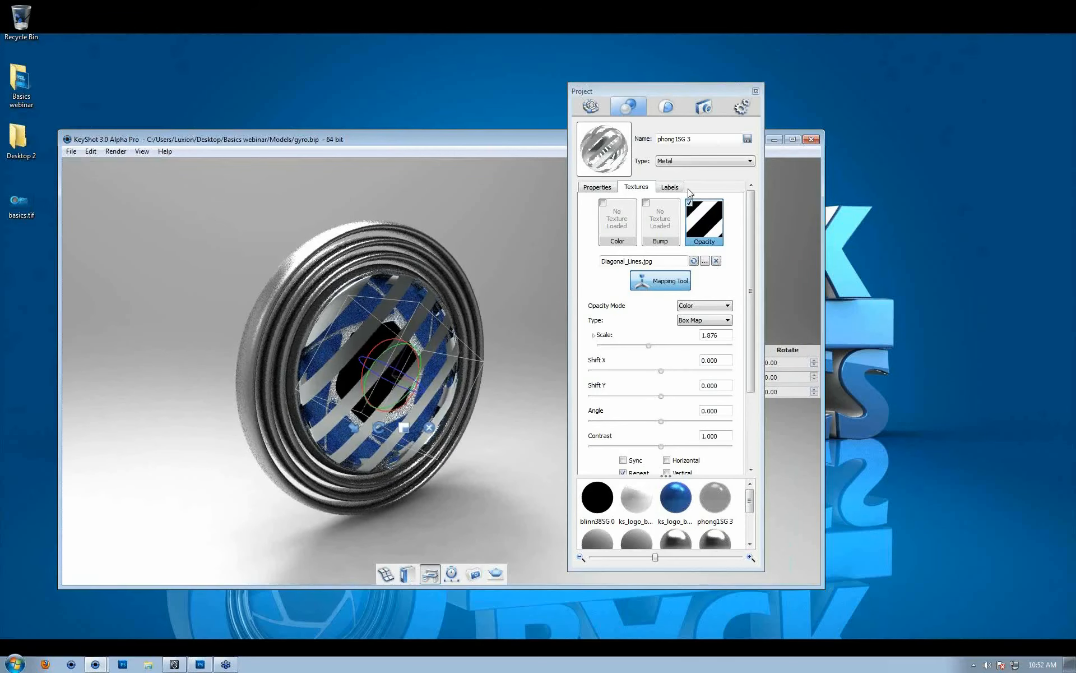
left_click(428, 429)
left_click_drag(485, 298, 118, 336)
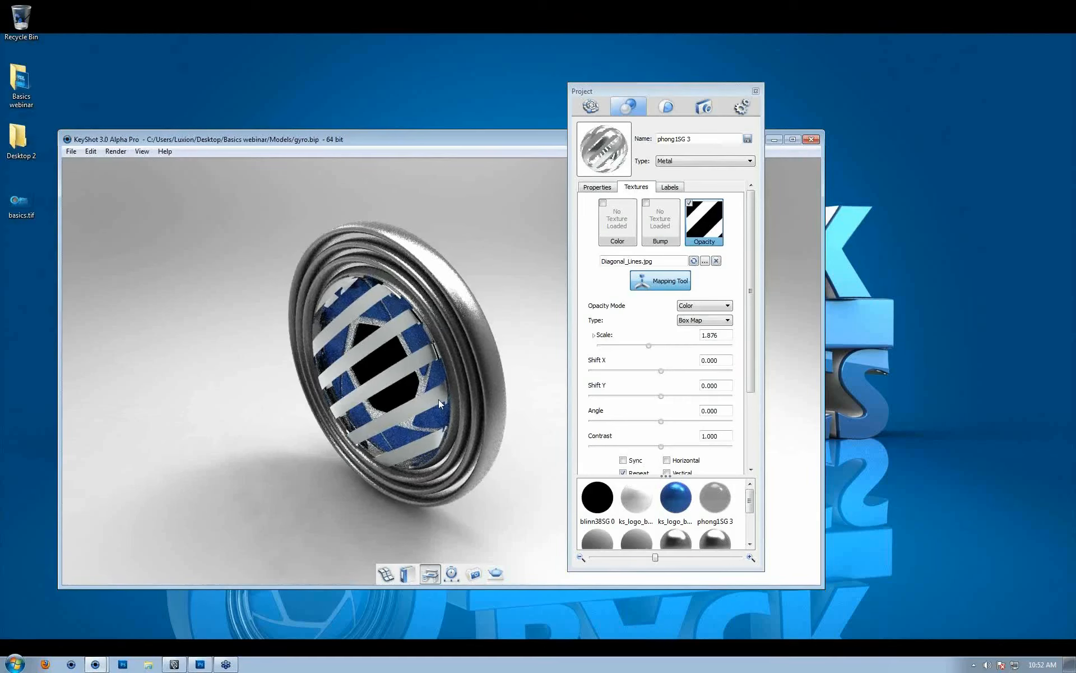
Step: Put away the Project window, open the animation Timeline, and arrange it widened below an enlarged main window
left_click(705, 107)
left_click(756, 91)
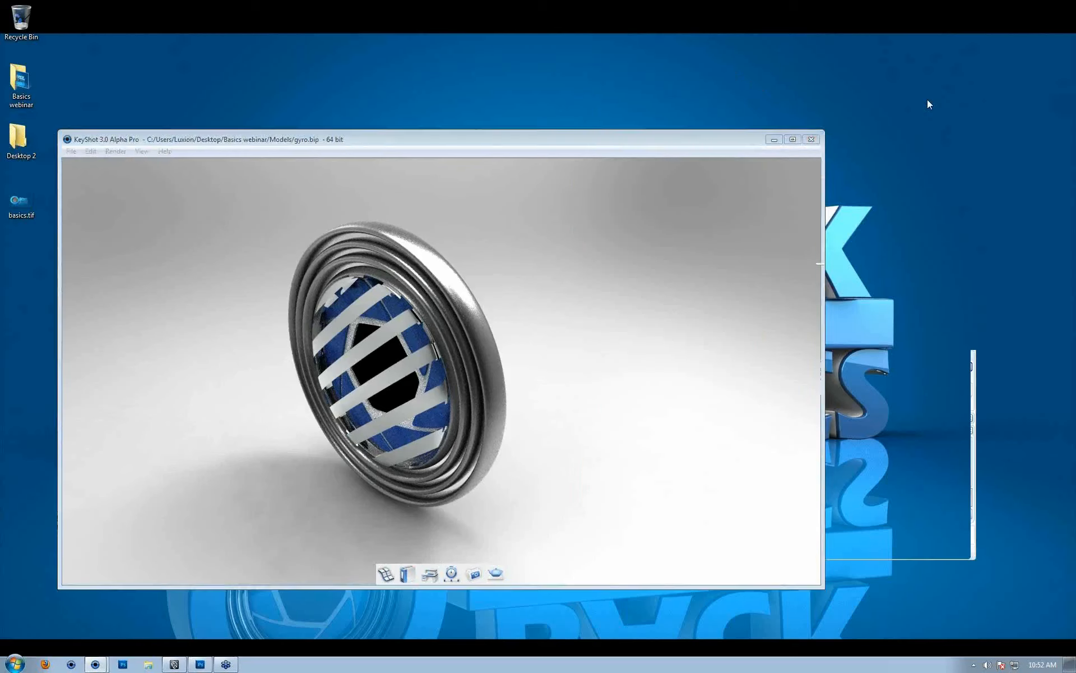
left_click_drag(753, 141, 805, 107)
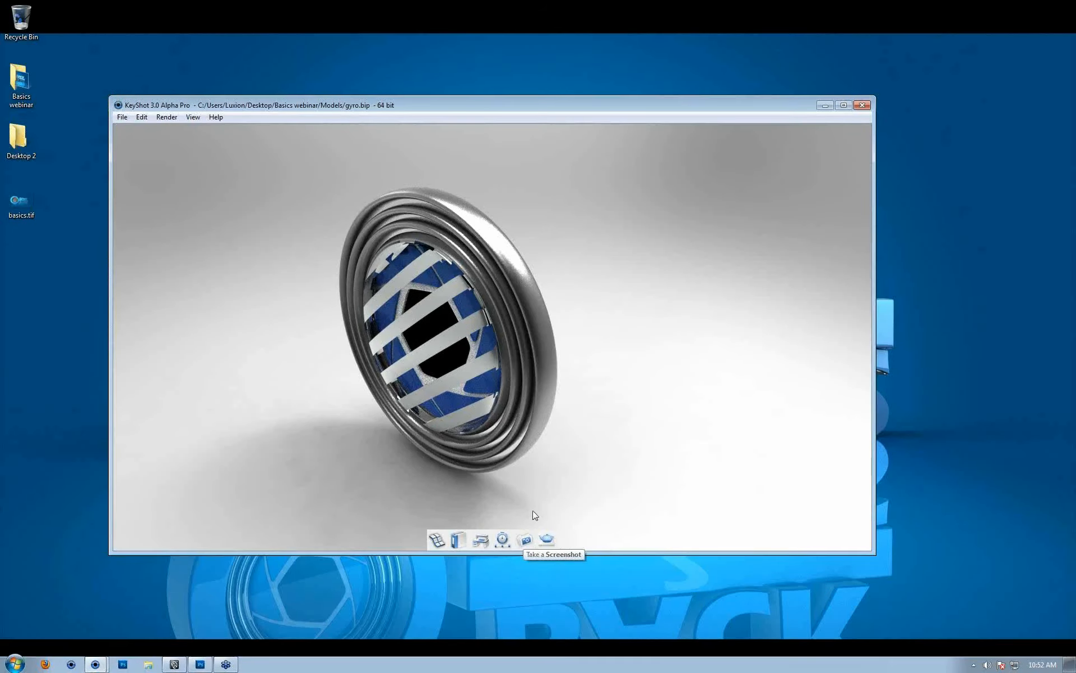
left_click(507, 541)
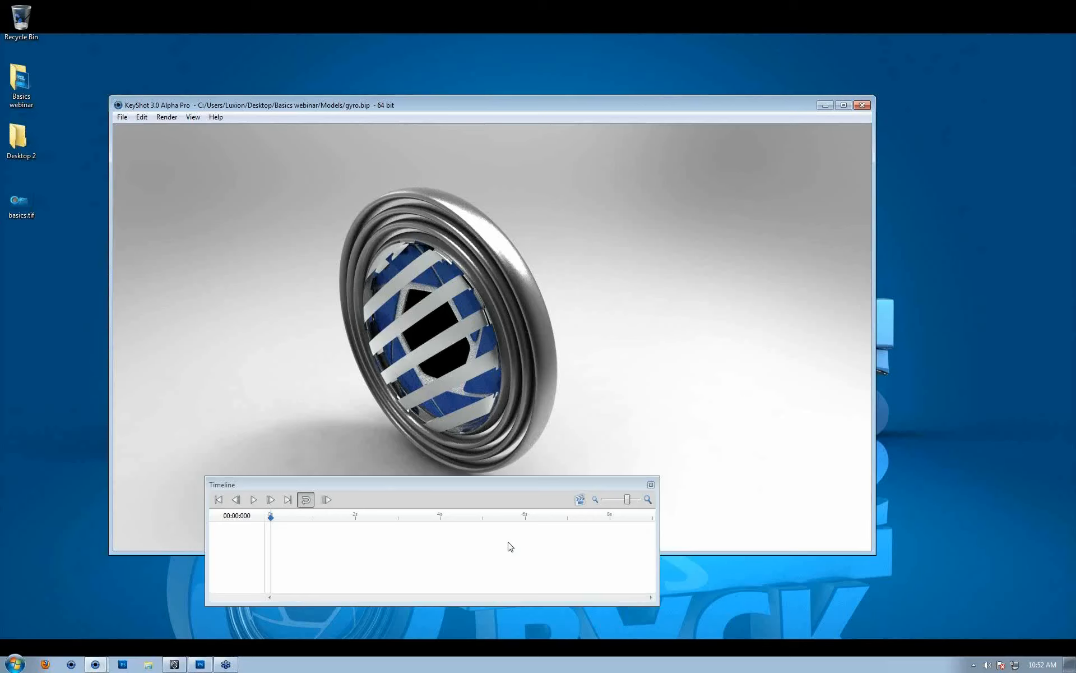
left_click_drag(398, 483, 303, 448)
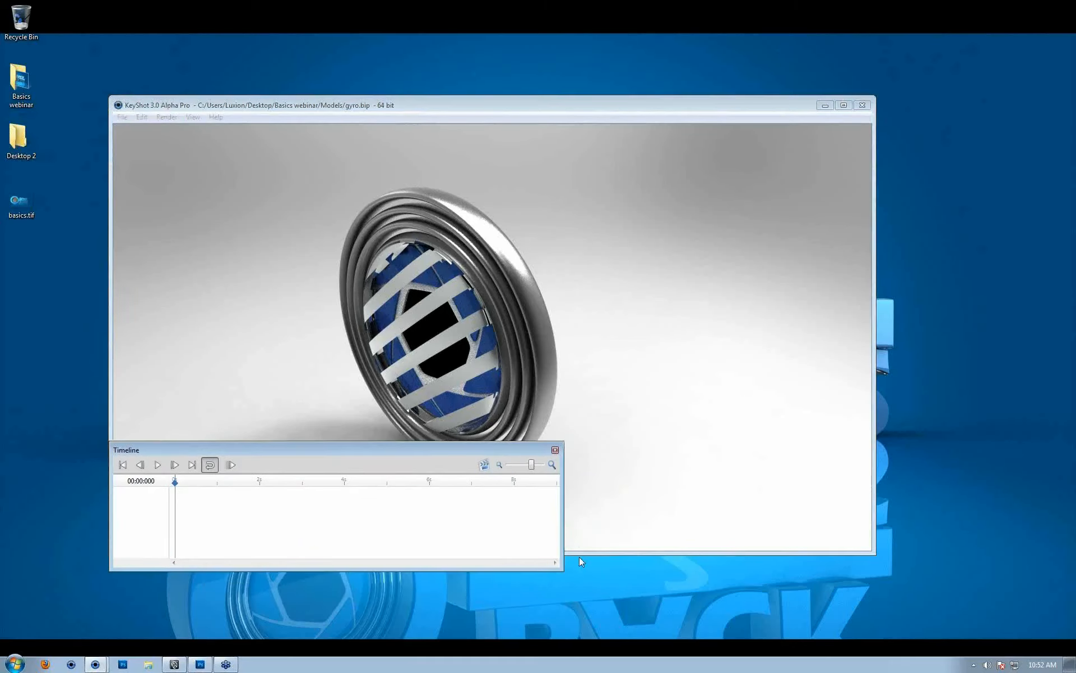
left_click_drag(564, 557, 806, 567)
left_click_drag(711, 446, 736, 538)
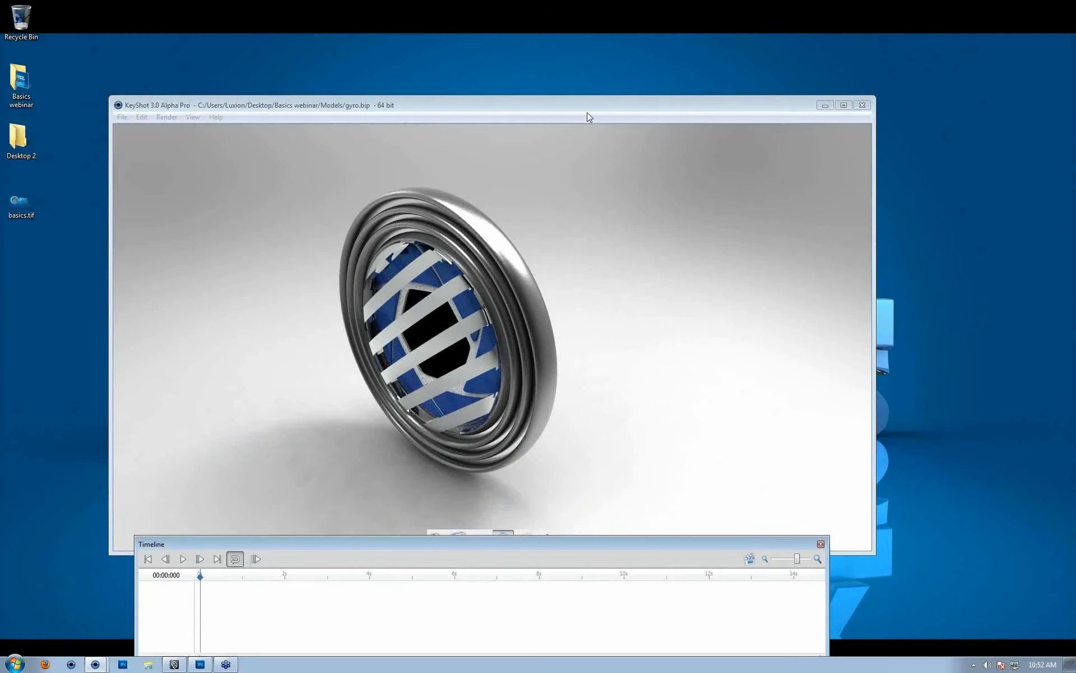
left_click_drag(110, 96, 58, 49)
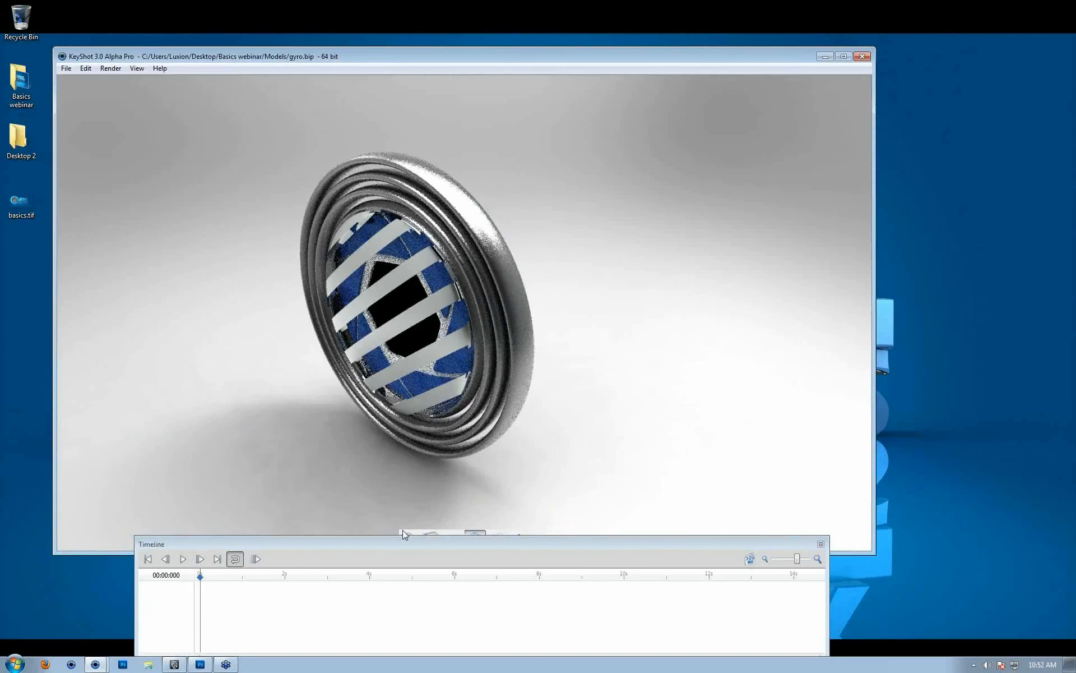
left_click_drag(395, 542, 496, 572)
Step: Show the Gyro model's part list in the Project window and highlight its first three ring parts in turn
left_click(452, 538)
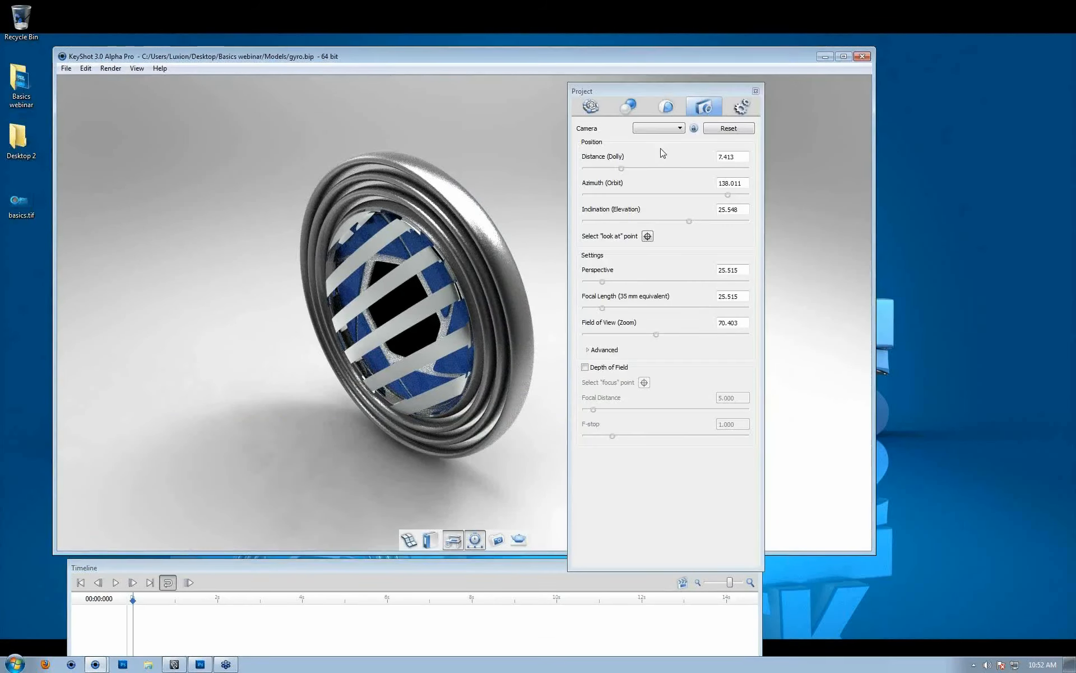
left_click_drag(654, 88, 755, 64)
left_click(692, 83)
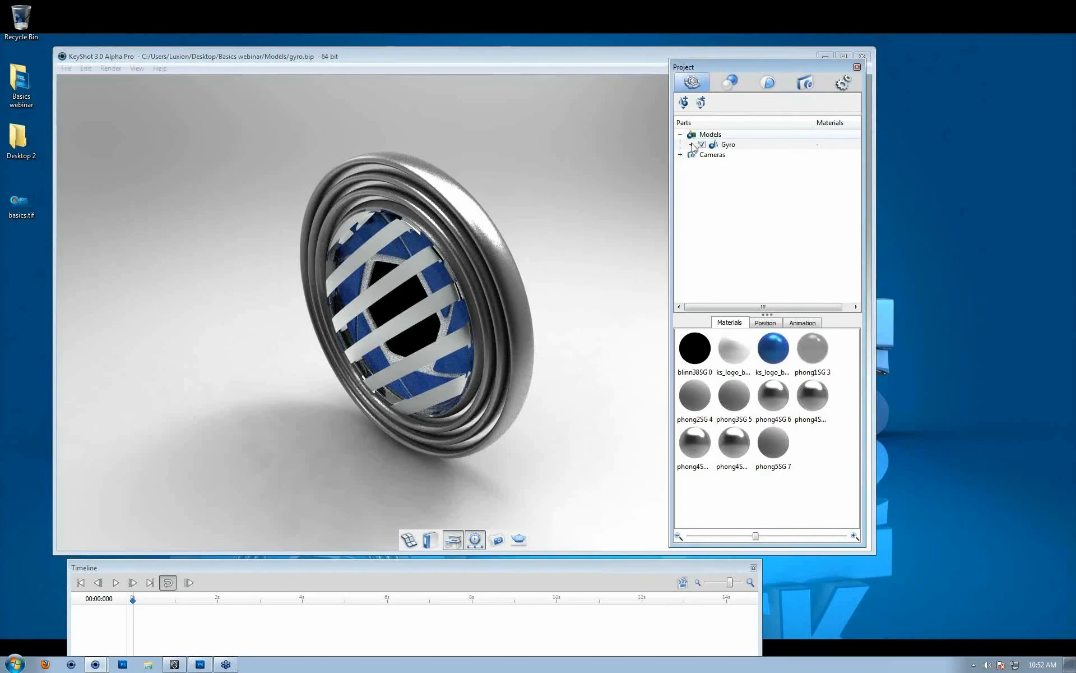
left_click(692, 144)
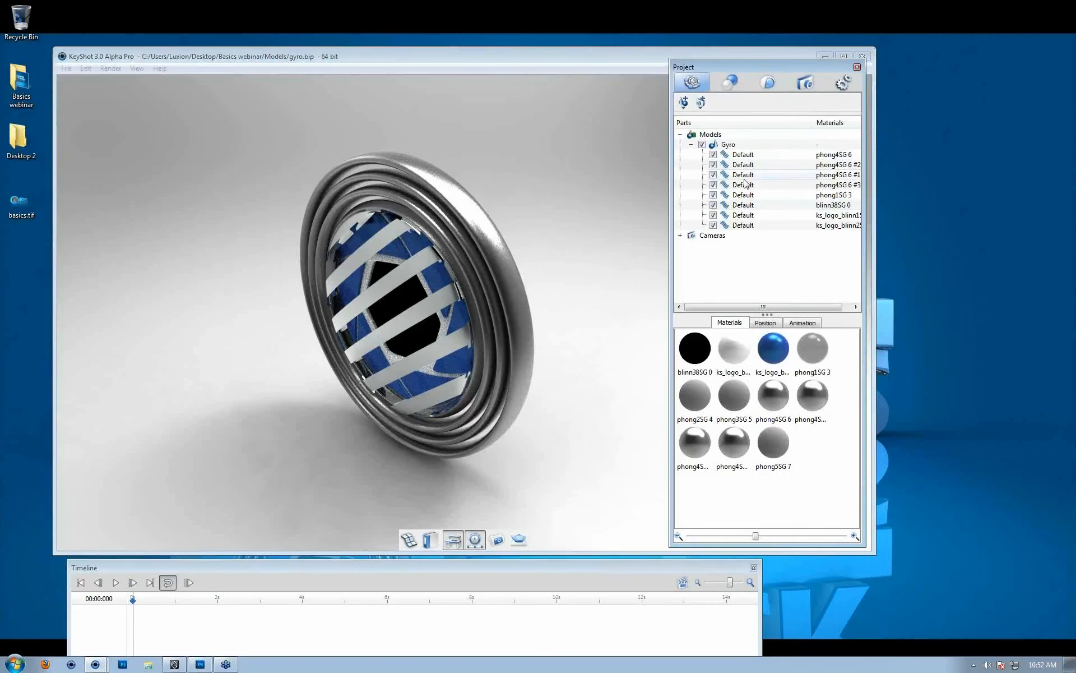
left_click(749, 156)
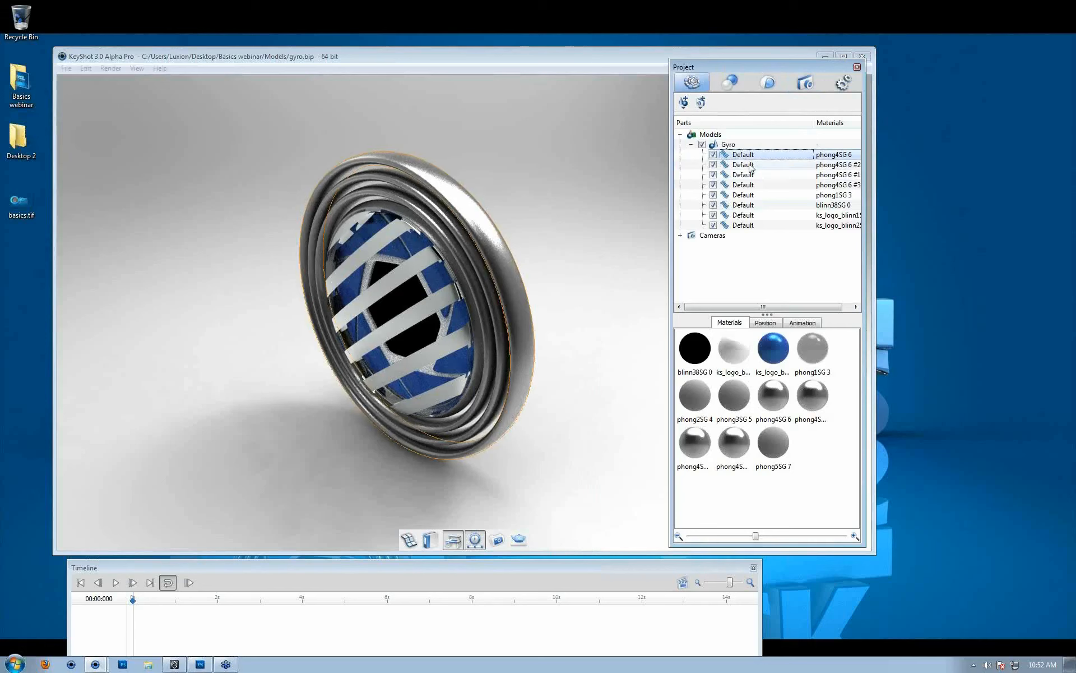
left_click(751, 165)
left_click(747, 176)
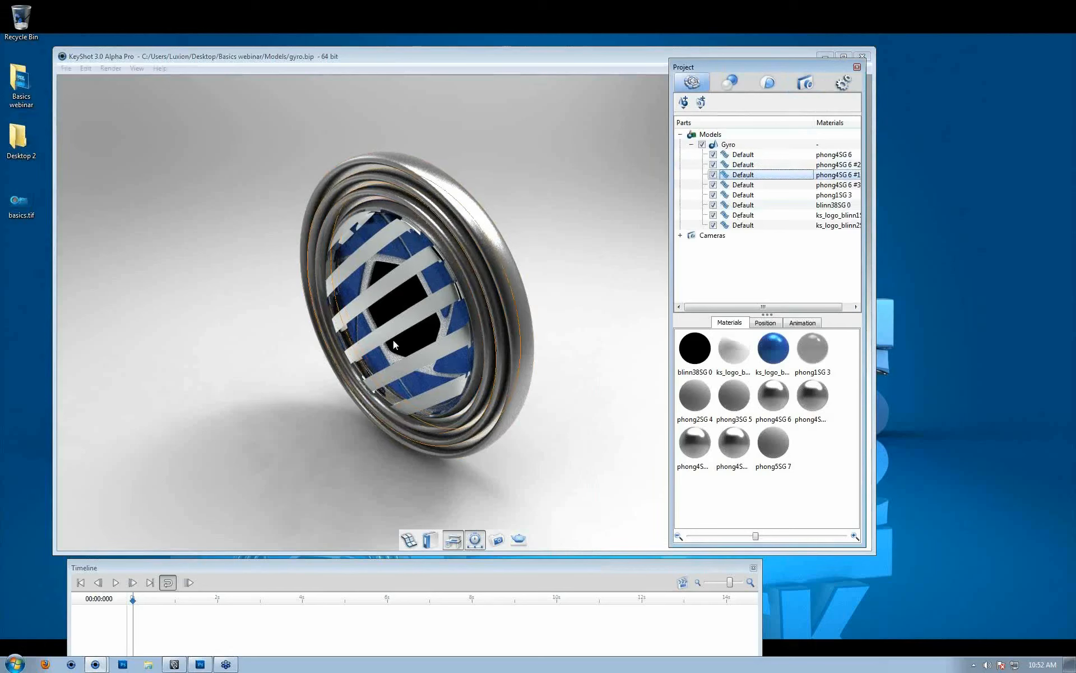
left_click_drag(403, 567, 405, 506)
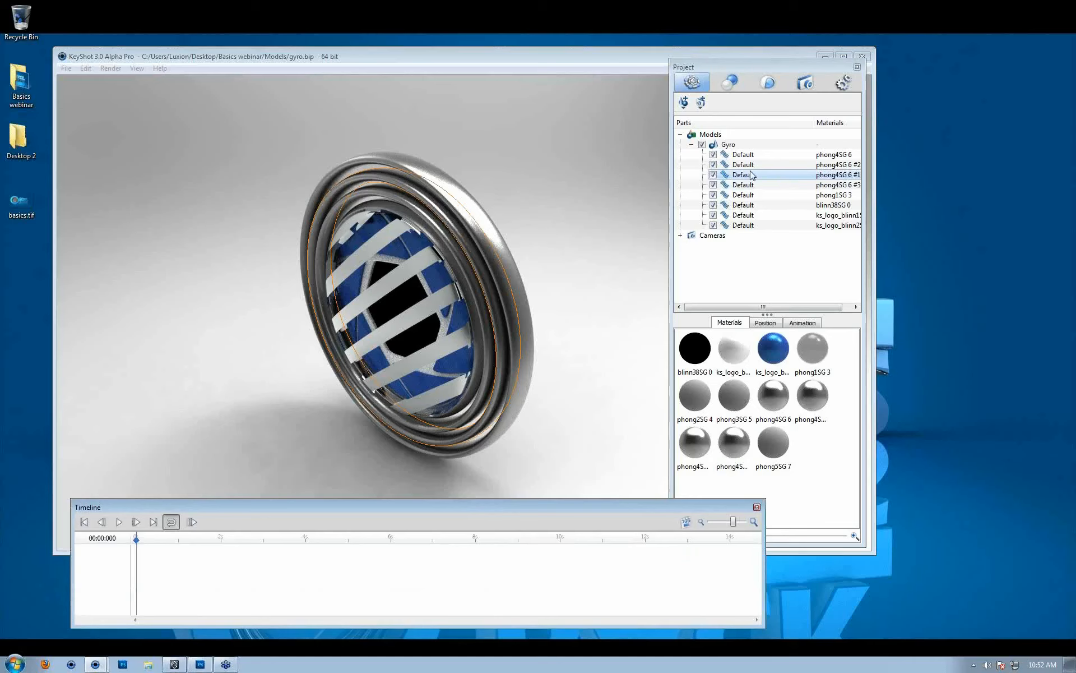
left_click(527, 219)
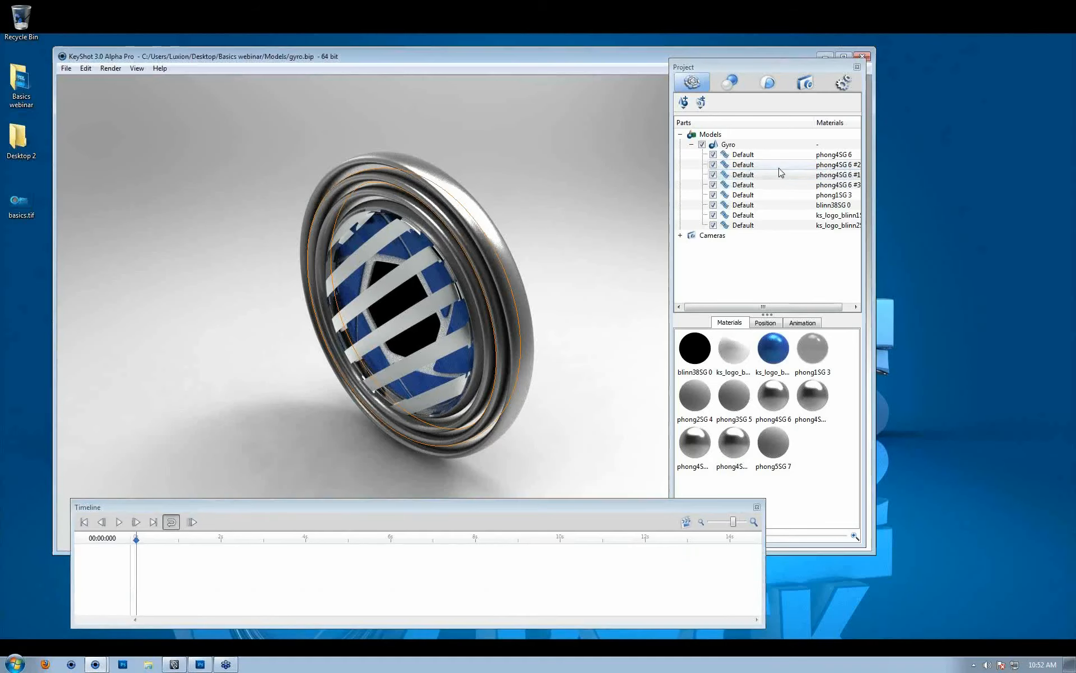
Step: Add a Rotation animation to the gyro's outer ring part (phong4SG 6) and review its settings
left_click(765, 156)
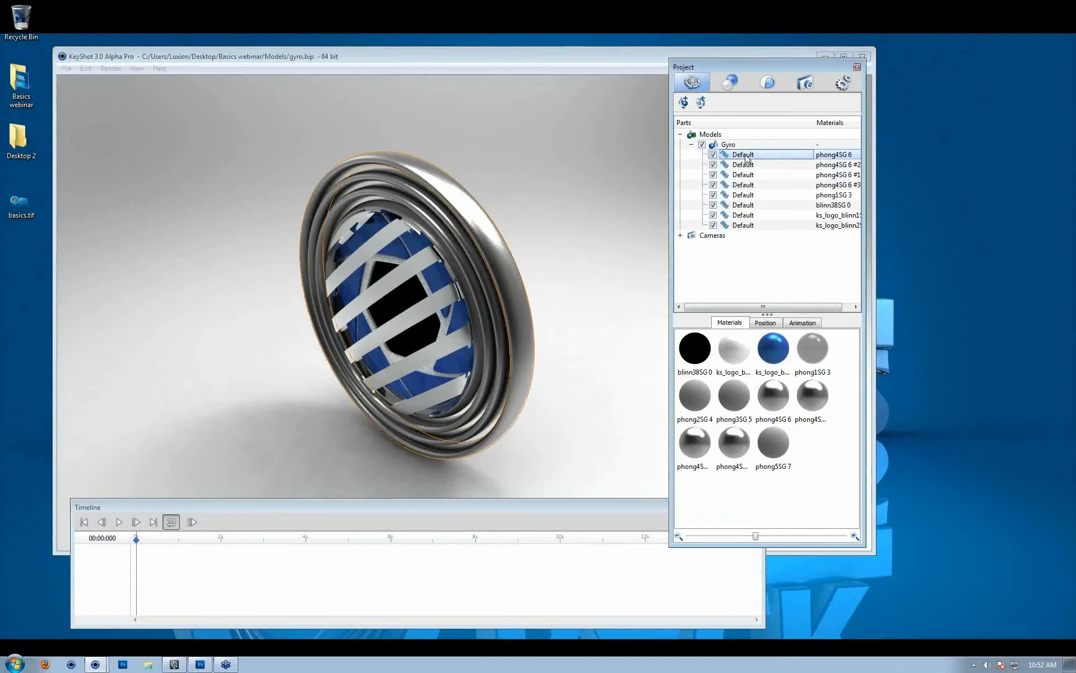
right_click(746, 159)
mouse_move(805, 166)
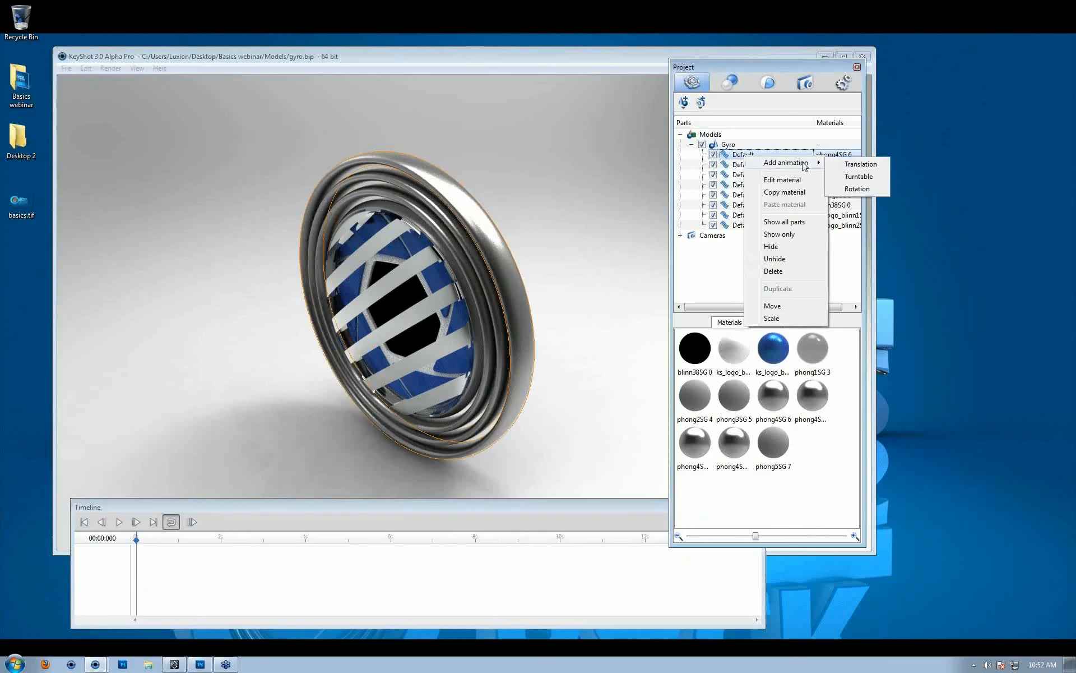
left_click(855, 189)
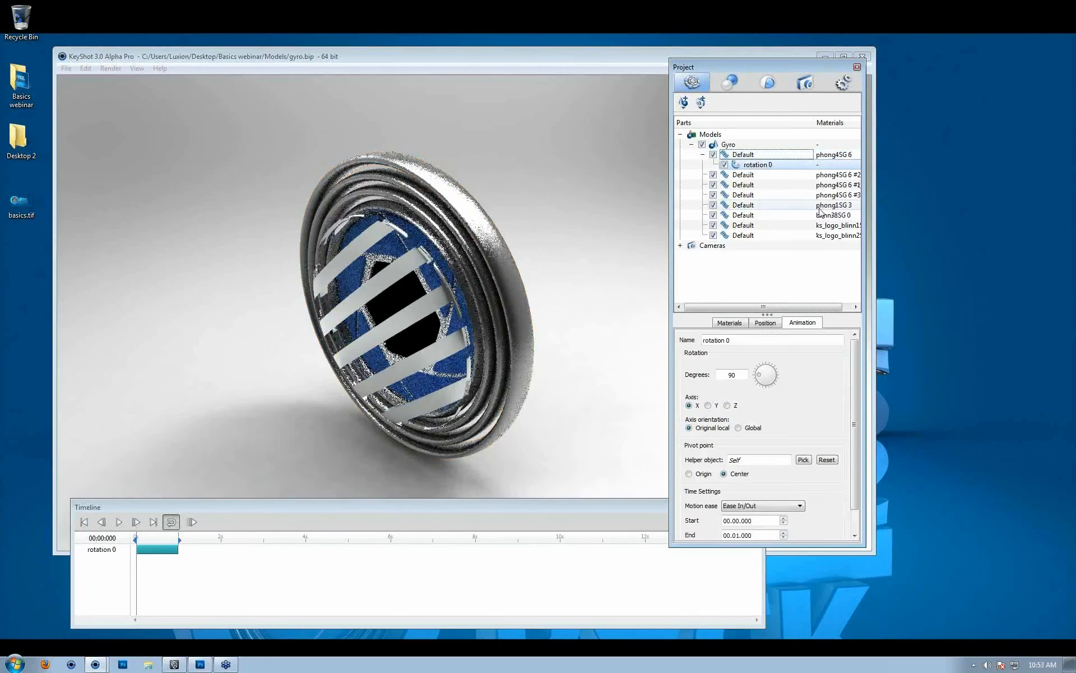
left_click(760, 157)
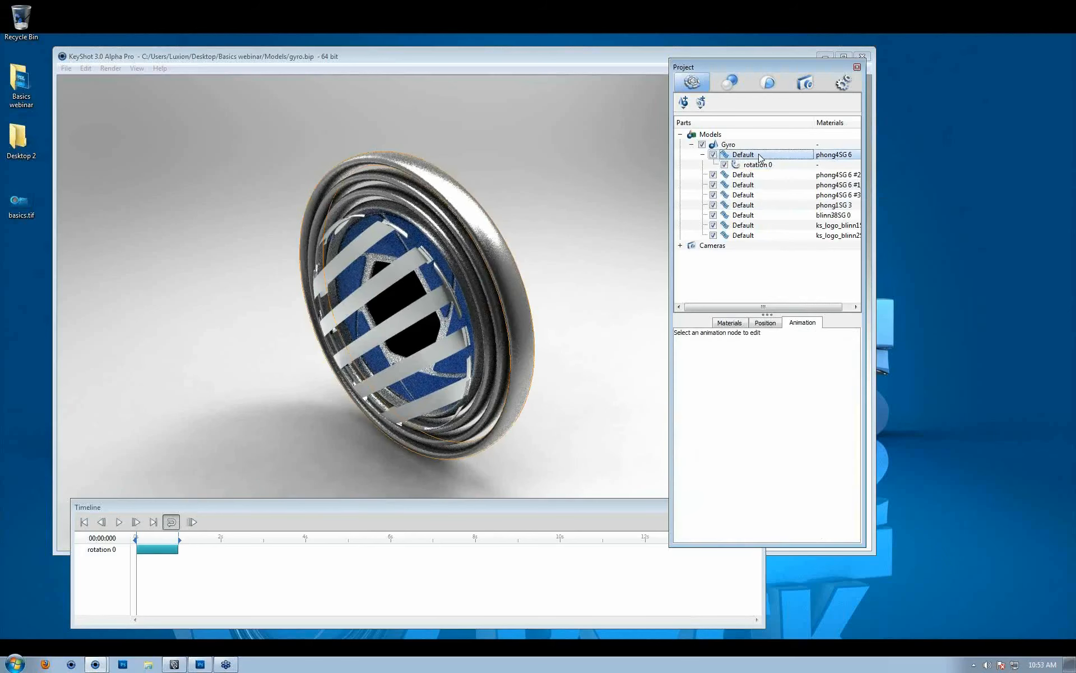
left_click(756, 165)
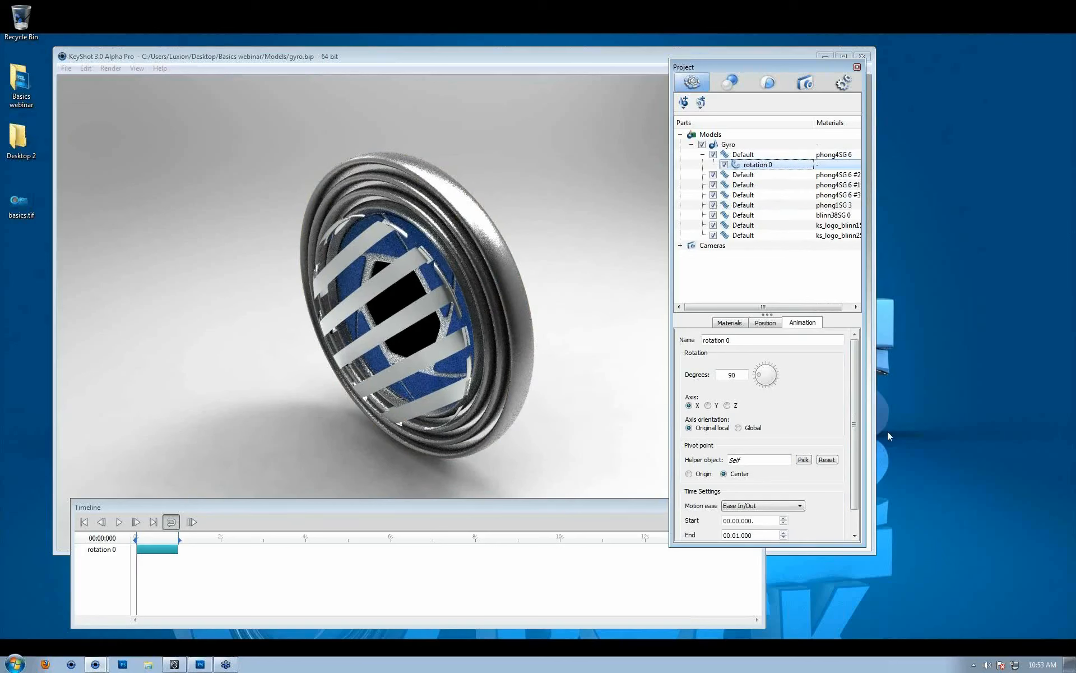
left_click_drag(854, 438, 850, 461)
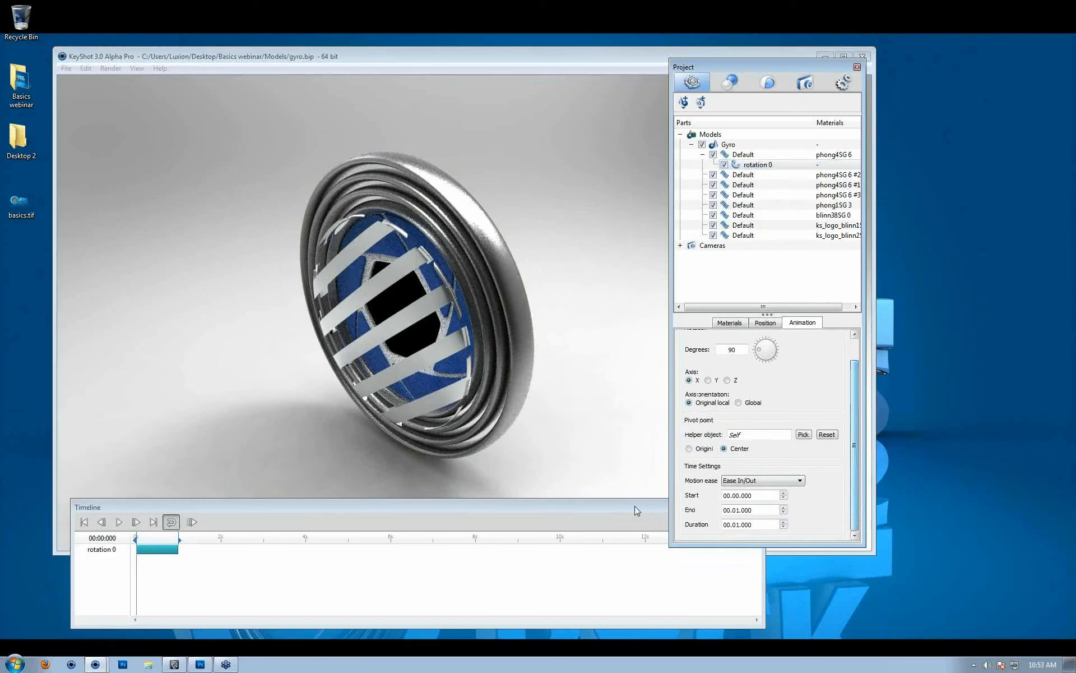
Step: Rename the outer ring's rotation animation to "outer ring rotation"
left_click(107, 550)
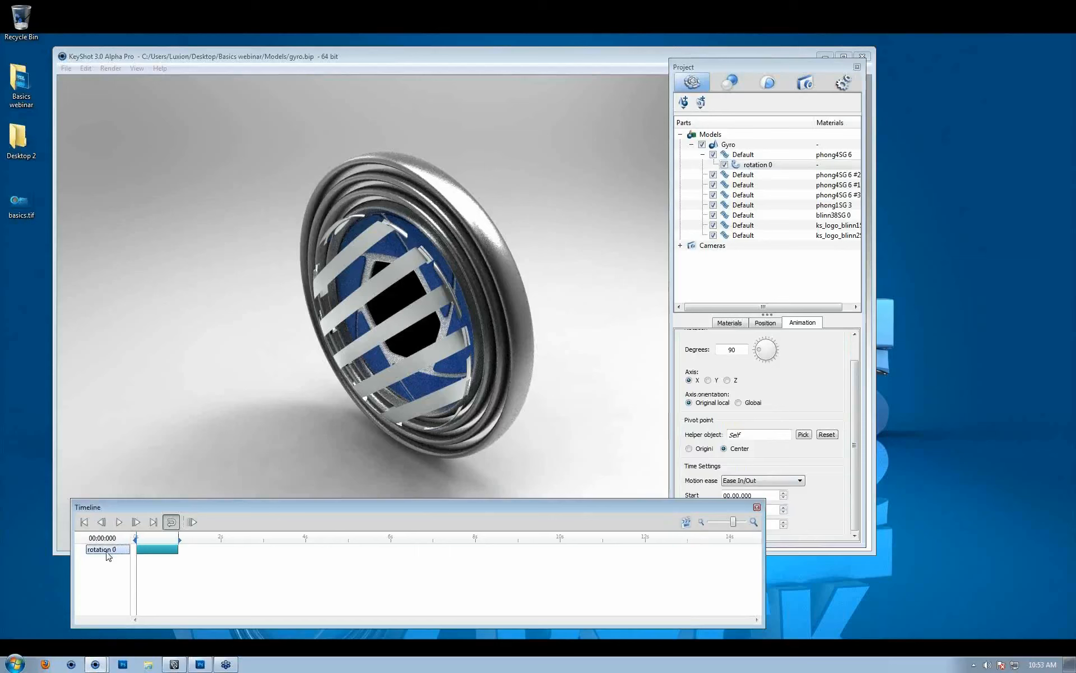
left_click_drag(855, 414, 852, 384)
left_click_drag(793, 341, 486, 307)
type("outer ring rot")
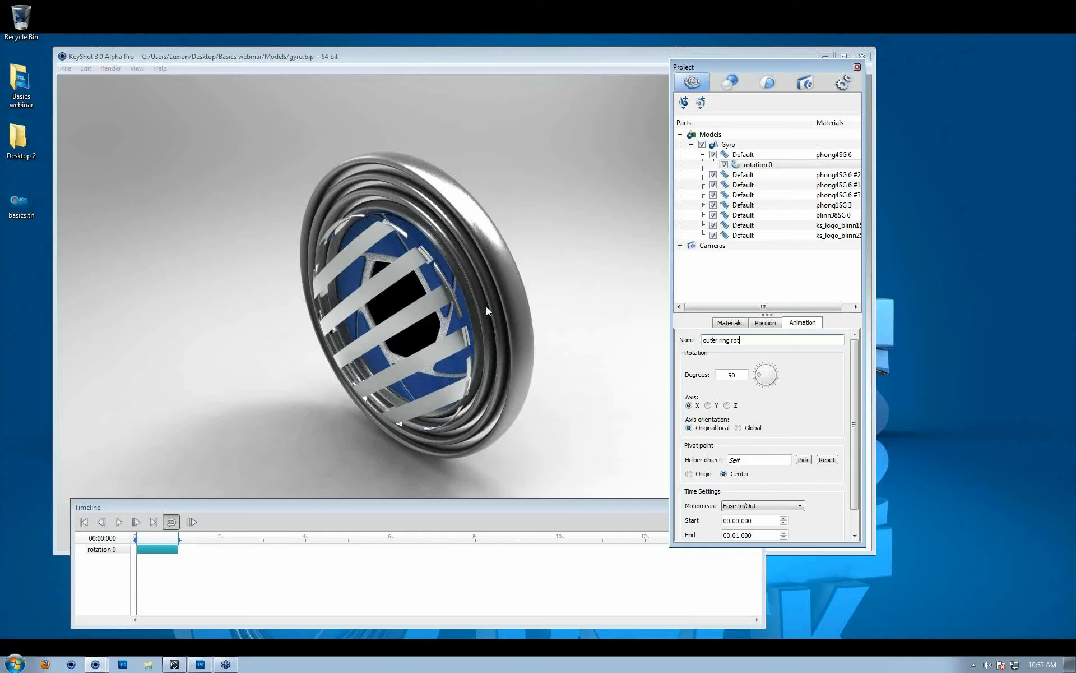
type("ation")
key("Return")
Step: Set the outer ring rotation's pivot point to Origin and its axis to Y, scrubbing the timeline to check the motion
left_click(154, 550)
left_click(702, 475)
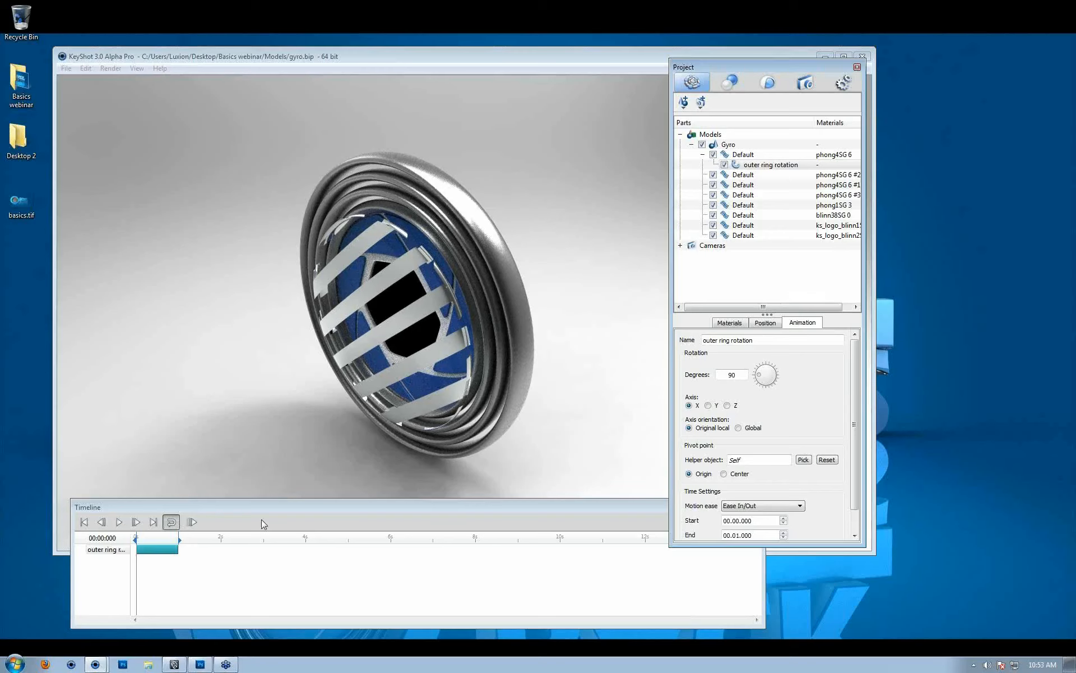
left_click_drag(137, 545, 170, 549)
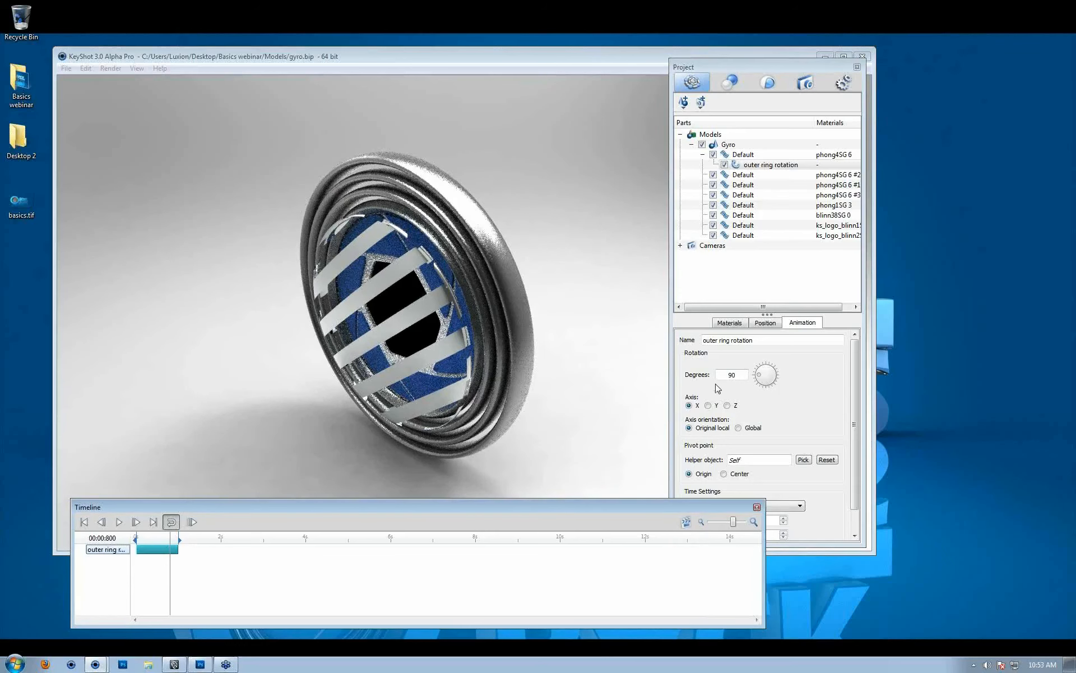
left_click(708, 406)
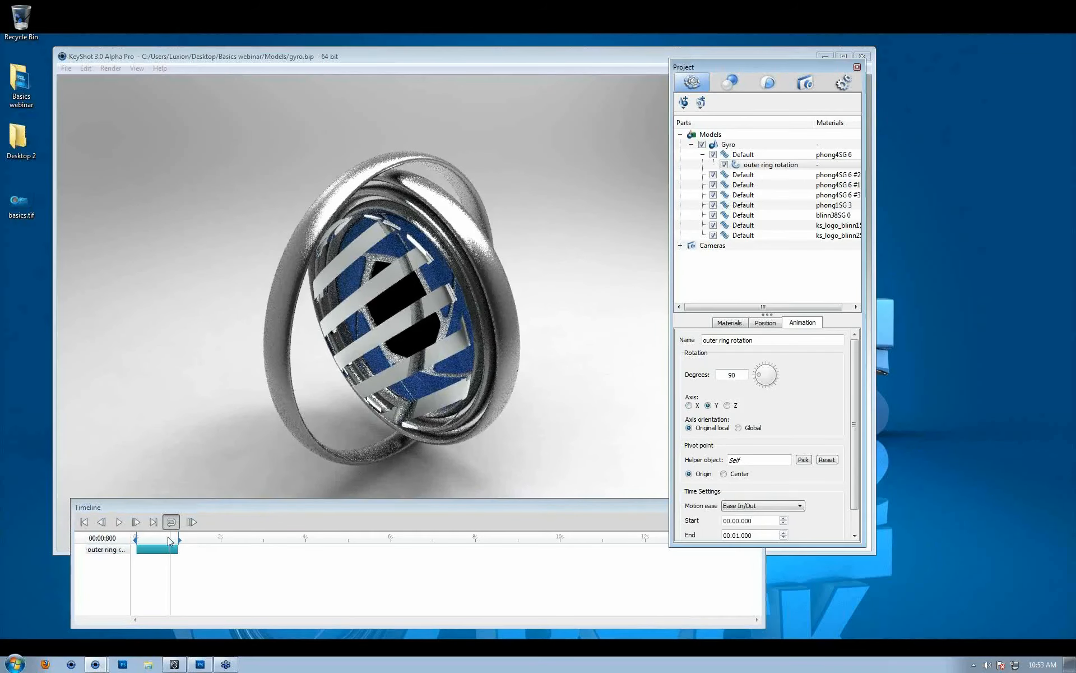
mouse_move(170, 537)
left_mouse_down()
mouse_move(136, 549)
mouse_move(168, 551)
left_mouse_up()
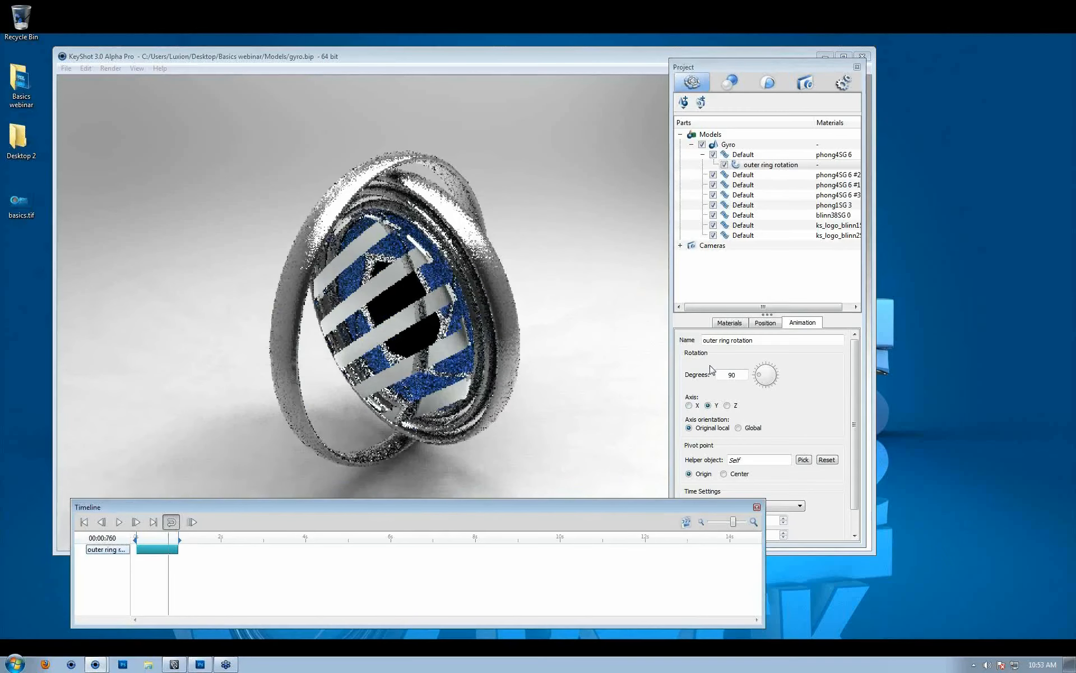
Step: Set the outer ring rotation to 720 degrees and preview it at 0.32 s on the timeline
left_click_drag(751, 384, 528, 369)
type("7")
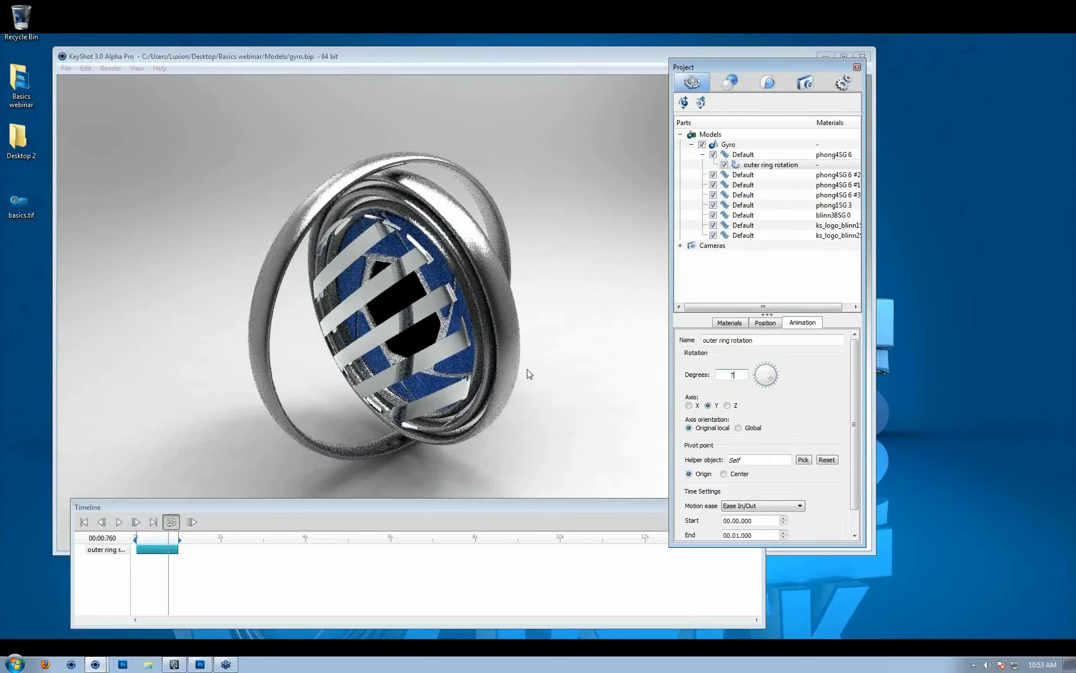
type("20")
key("Return")
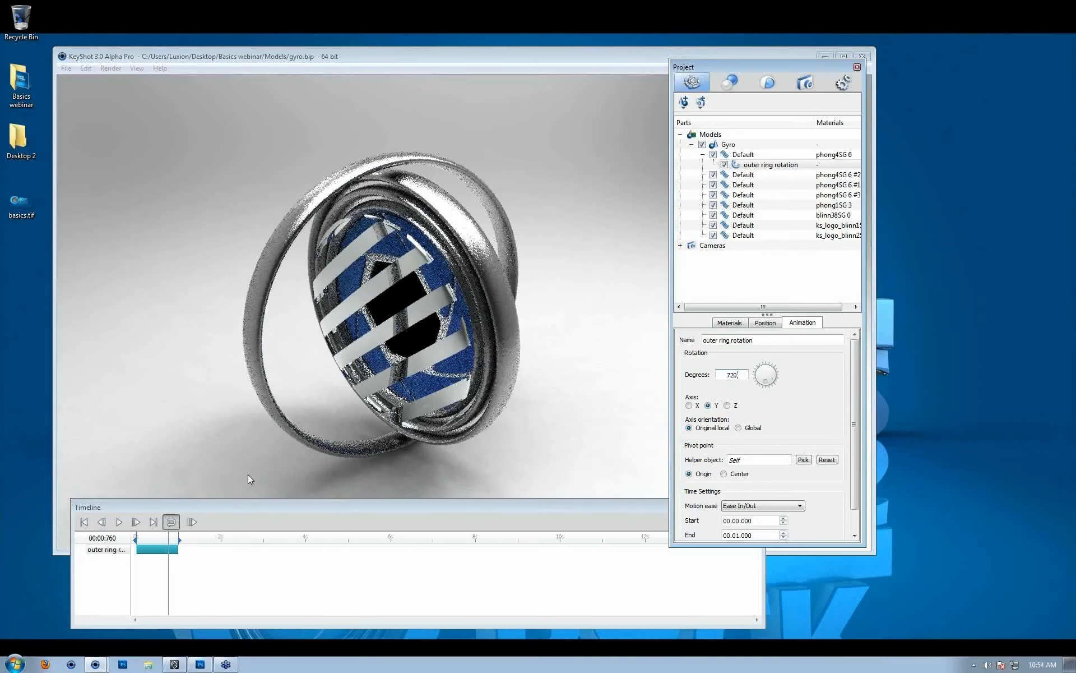
left_click_drag(164, 538, 150, 538)
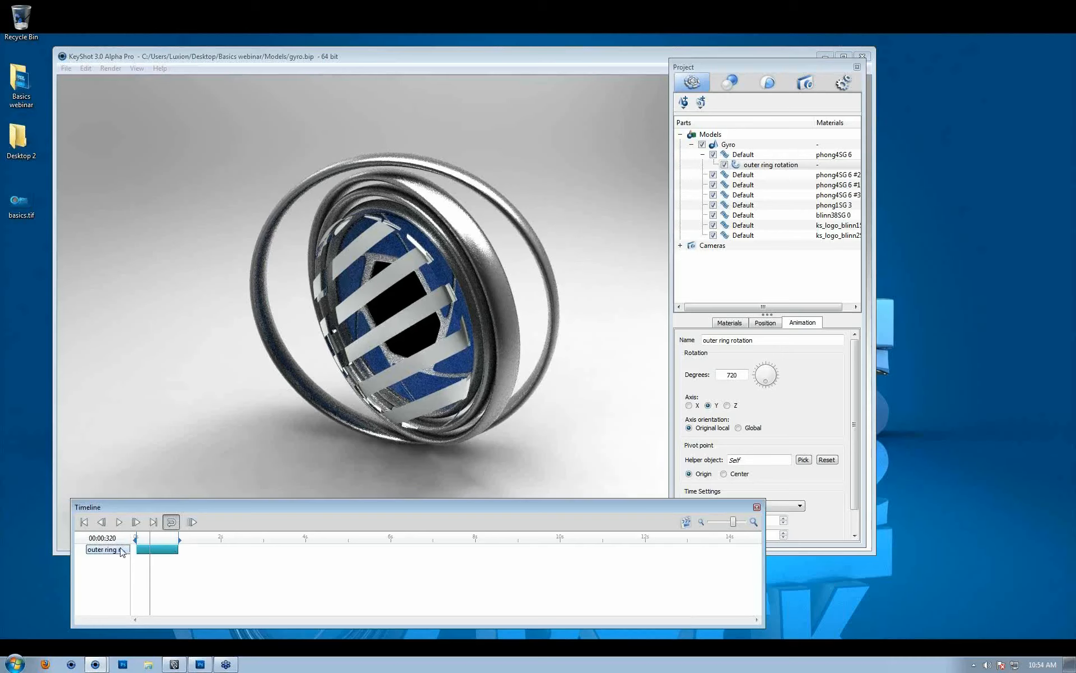
Step: Extend the outer ring rotation on the timeline so it ends at about 4.7 seconds
left_click_drag(177, 548, 344, 584)
left_click_drag(408, 588, 412, 588)
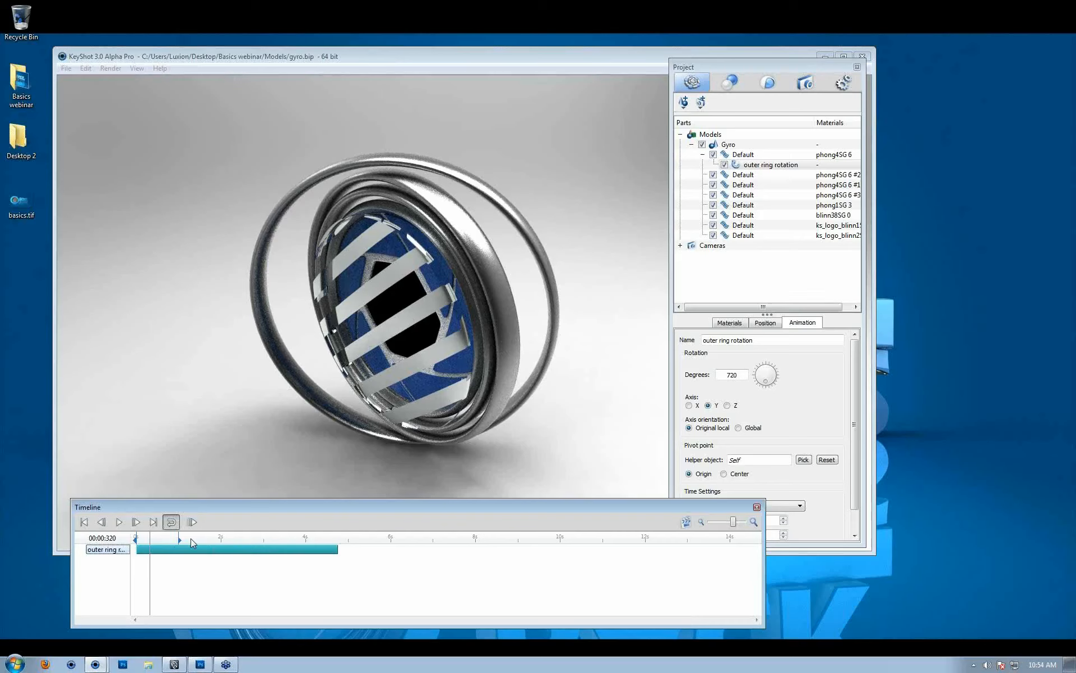
Step: Preview the outer ring rotation at 1.16 s and paste a copy of it onto the phong4SG 6 #2 ring
left_click_drag(156, 537, 185, 560)
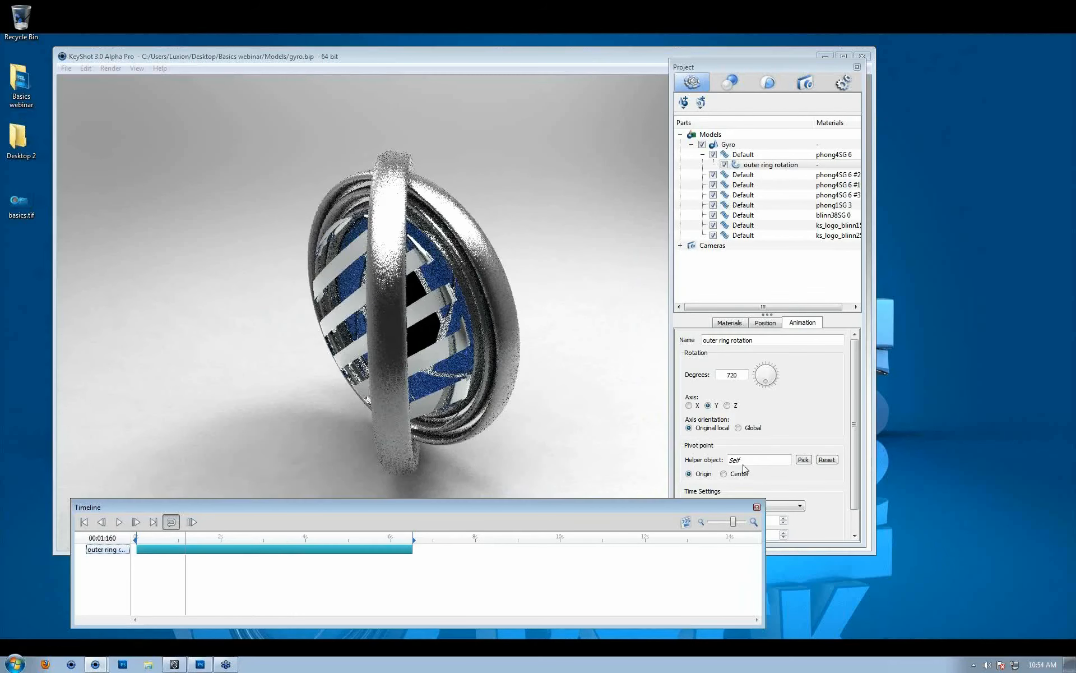
right_click(770, 165)
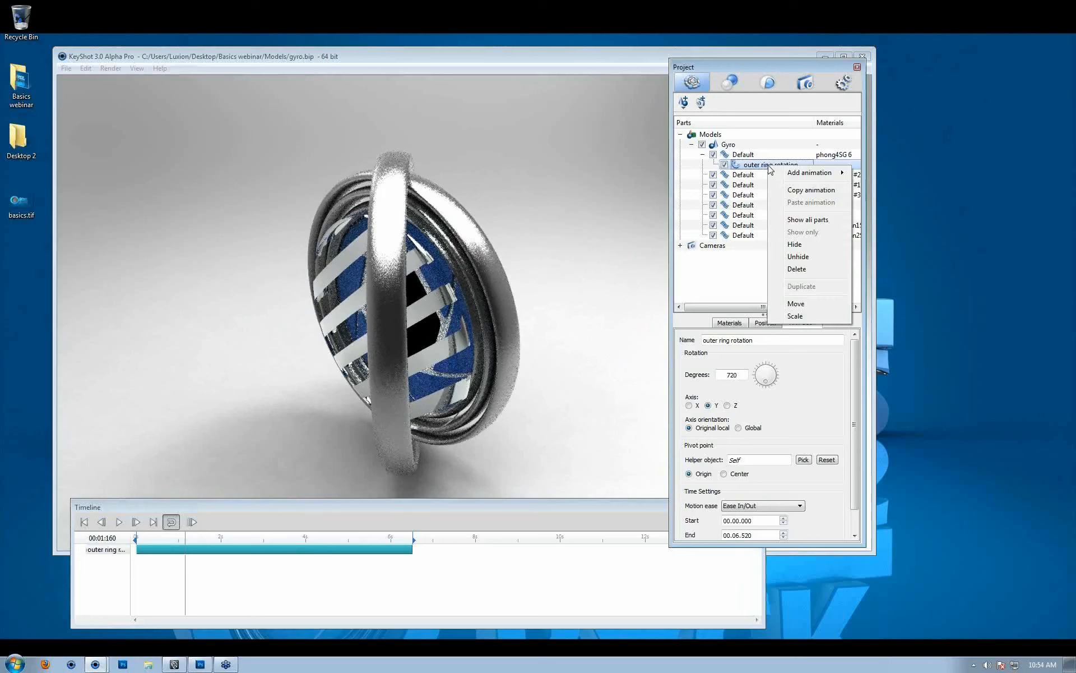
left_click(813, 191)
left_click(754, 177)
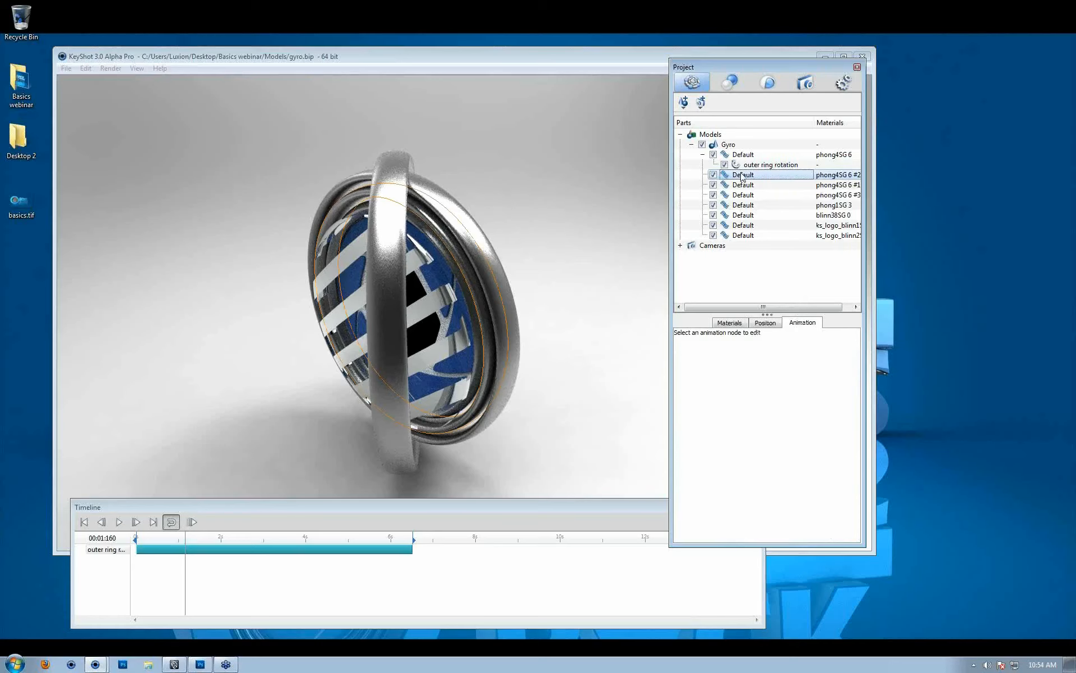
right_click(741, 174)
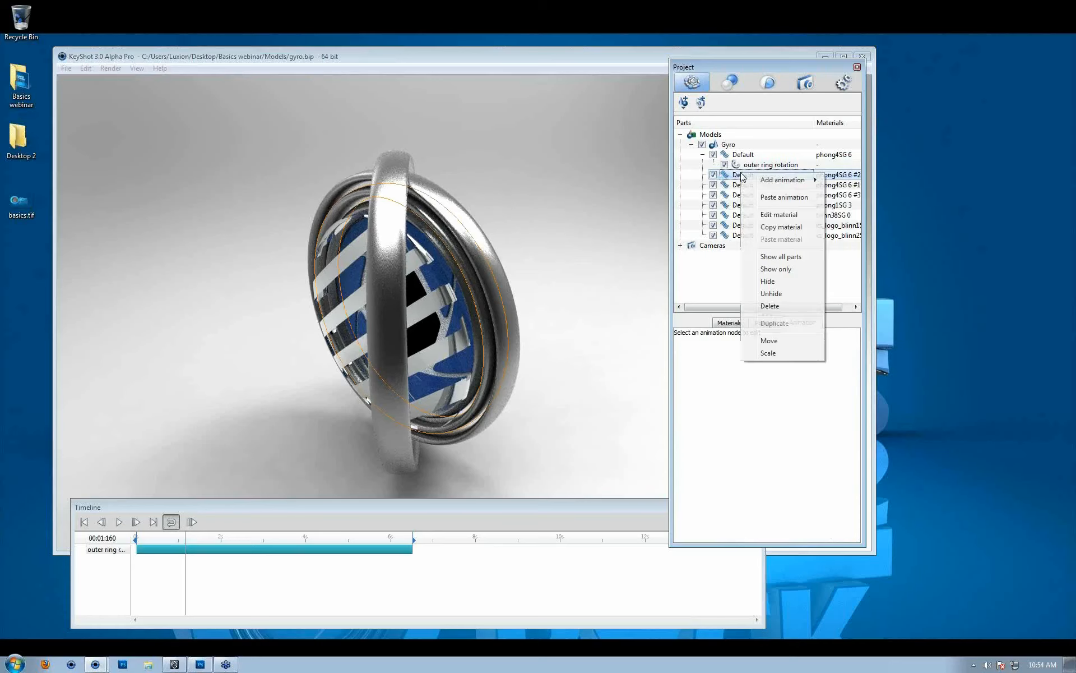
left_click(811, 197)
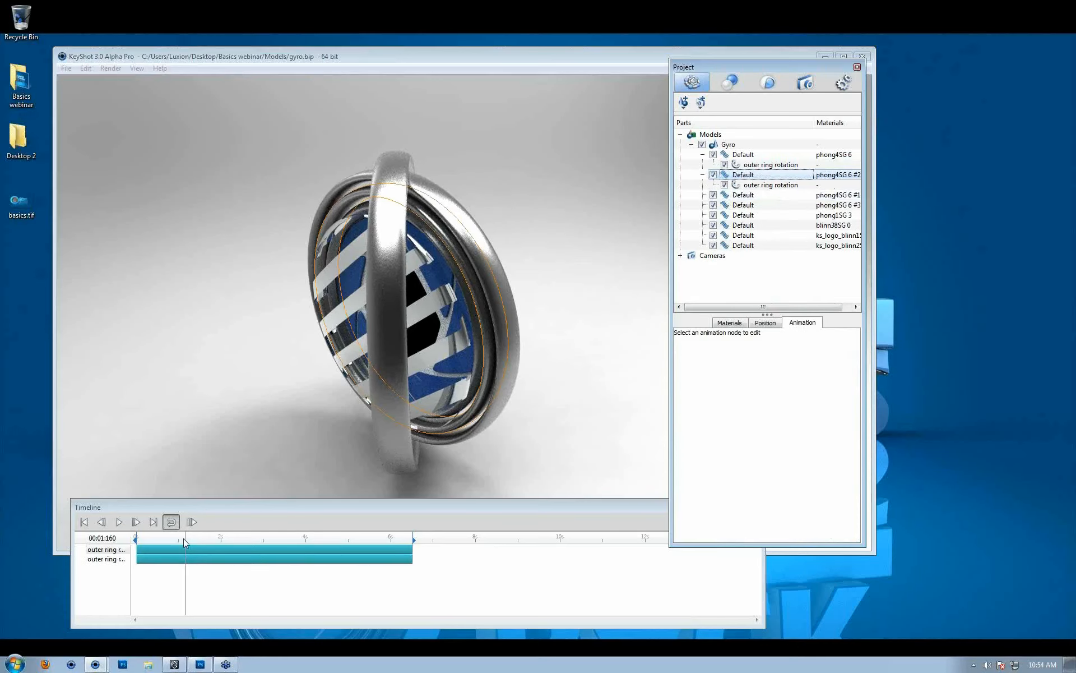
Step: Set the second ring's pasted rotation to the Z axis, scrubbing the timeline to check both rings' motion
left_click_drag(185, 539, 210, 537)
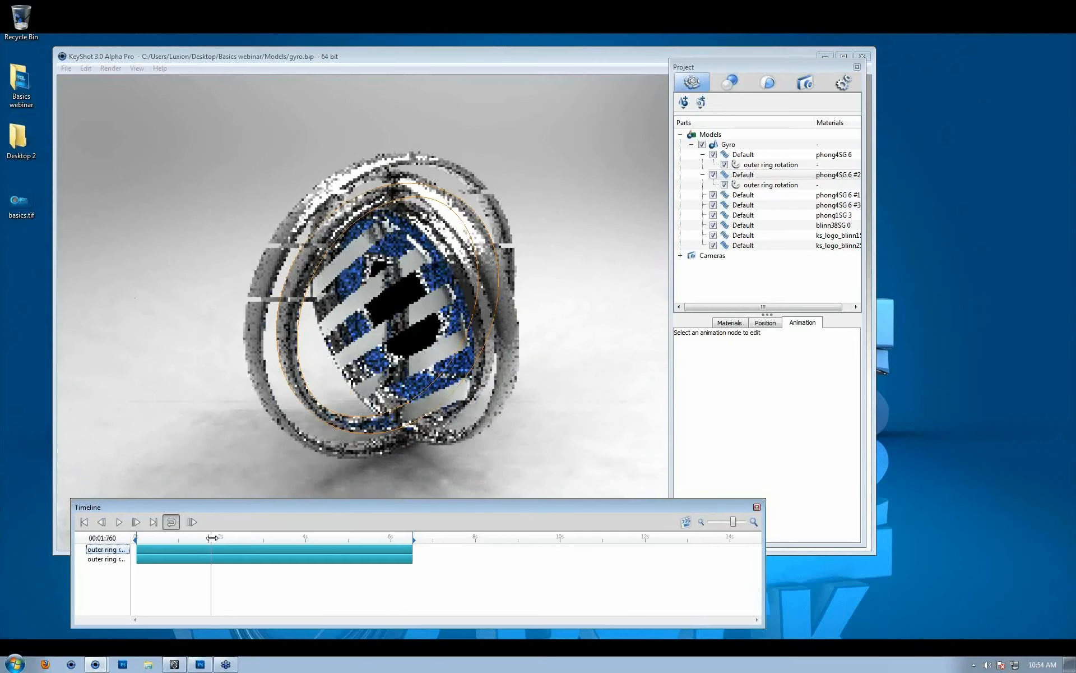
left_click(803, 185)
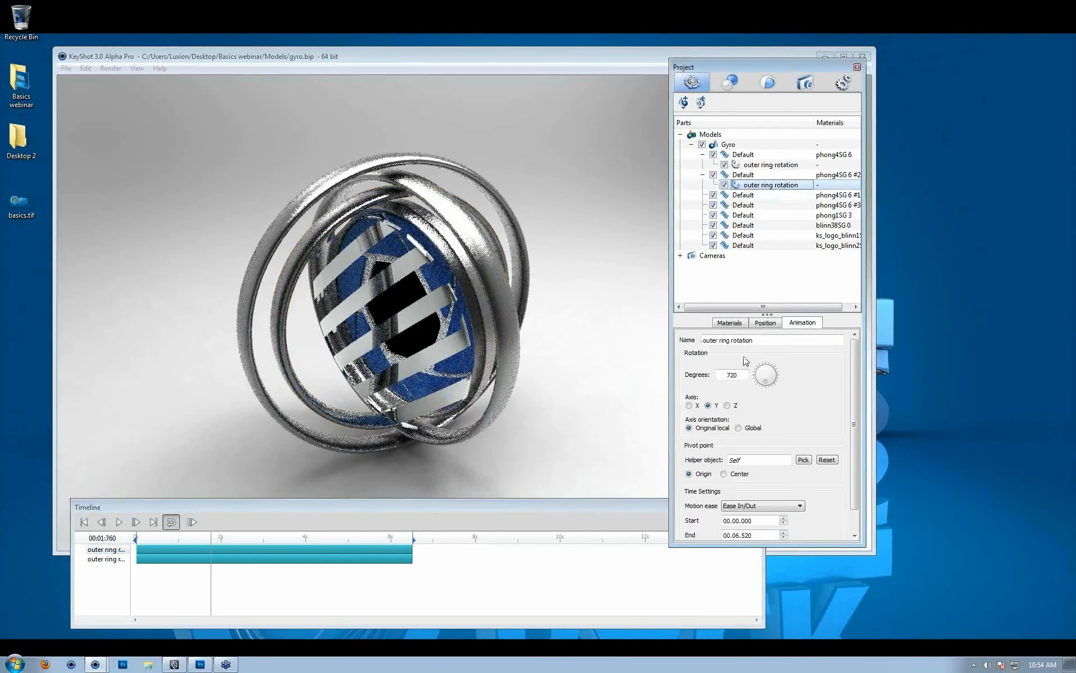
left_click(727, 406)
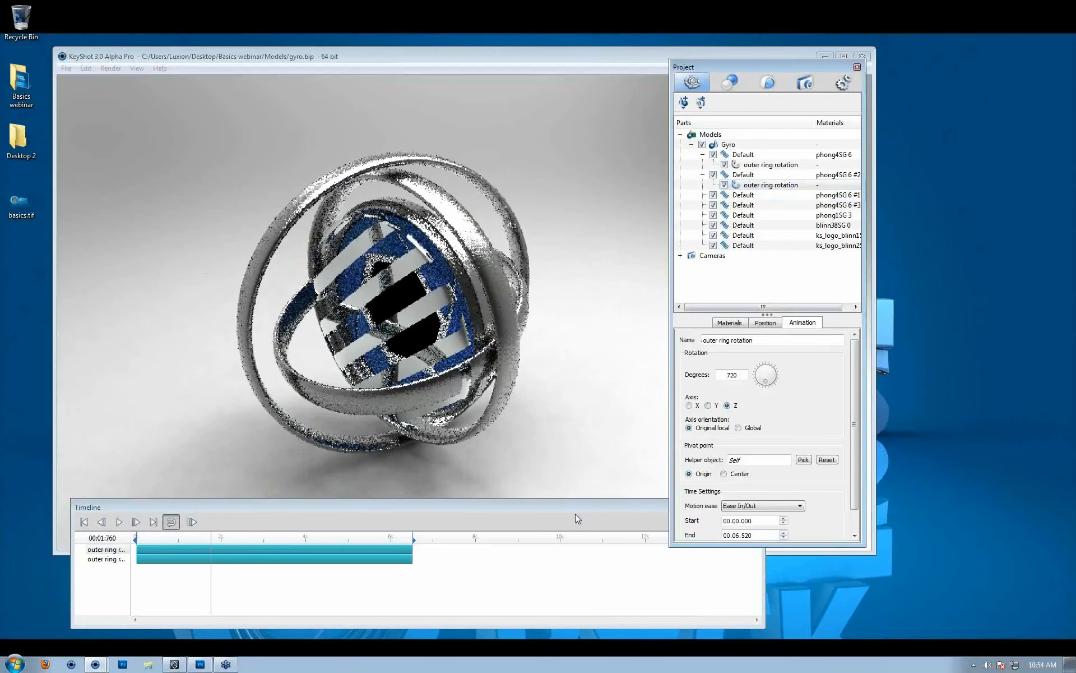
left_click_drag(214, 540, 281, 570)
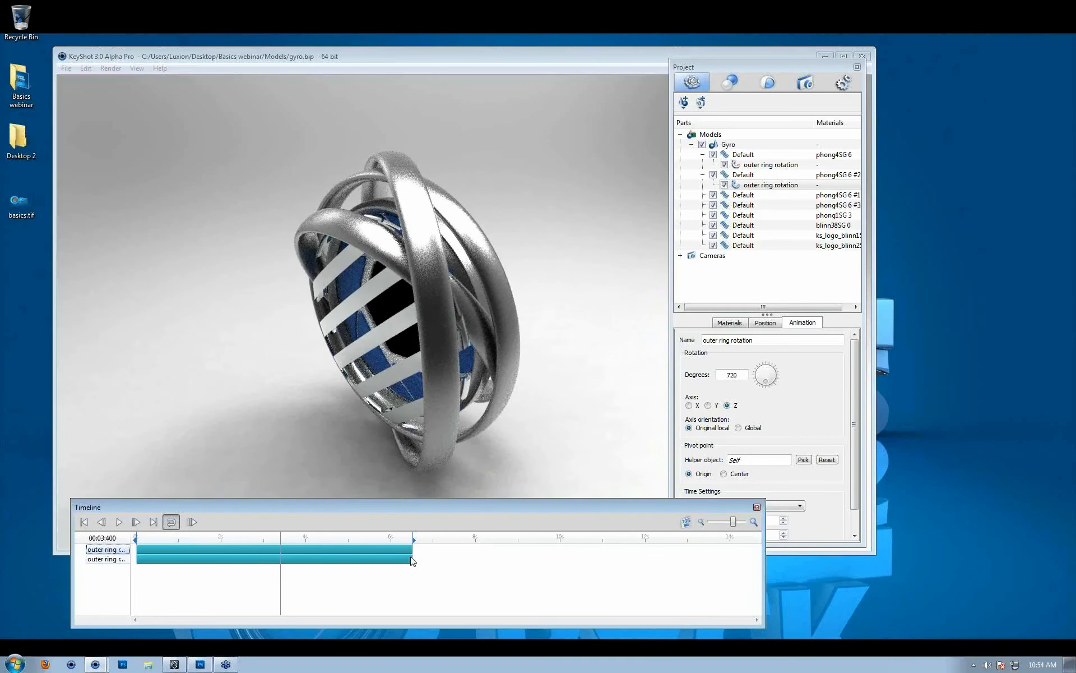
Step: Reschedule the second ring's rotation to run from about 6.5 s to 11.7 s, after the first, and scrub through both
left_click(244, 561)
left_click_drag(244, 561, 206, 560)
mouse_move(280, 540)
left_mouse_down()
mouse_move(109, 533)
mouse_move(216, 560)
mouse_move(384, 579)
mouse_move(452, 582)
mouse_move(486, 560)
mouse_move(633, 560)
left_mouse_up()
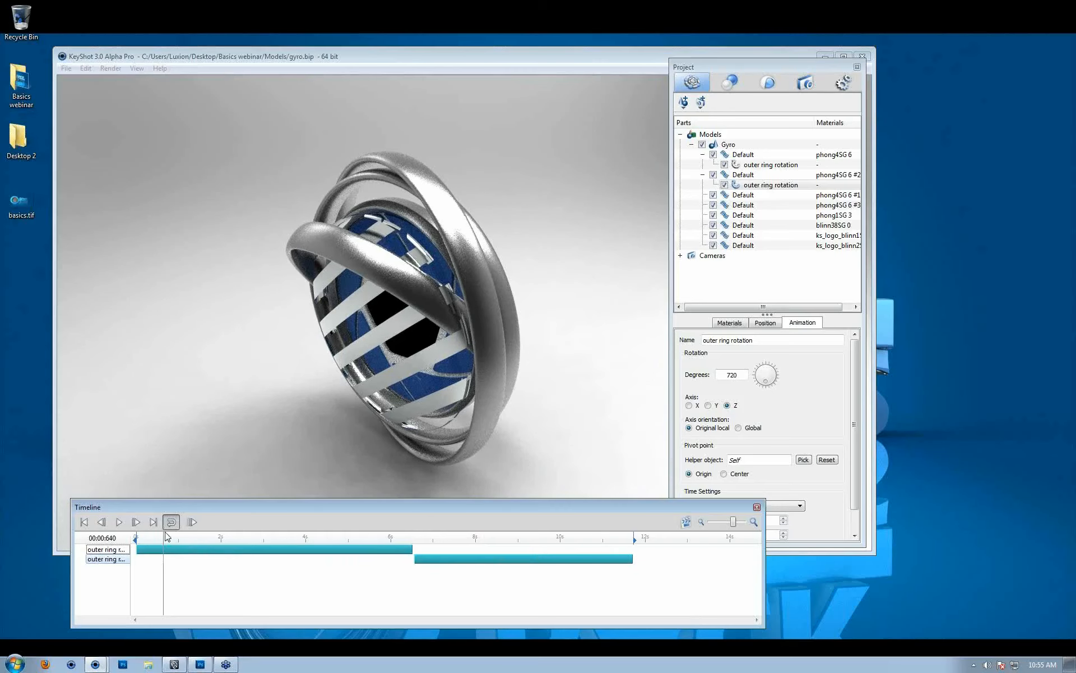
left_click_drag(164, 536, 532, 583)
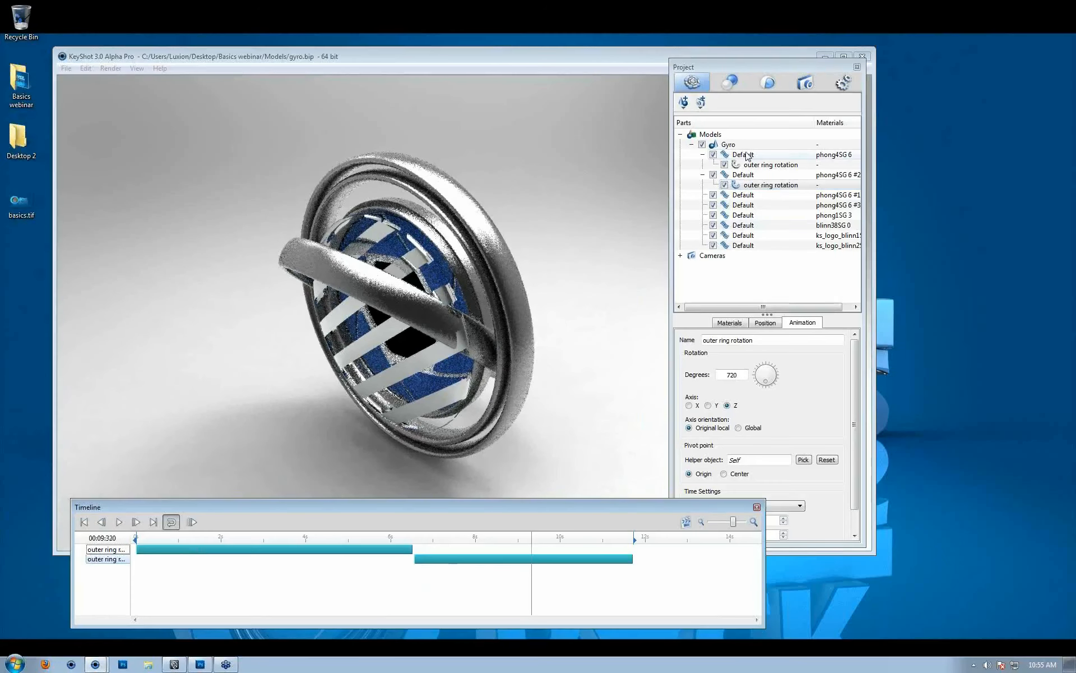
Step: Add a translation animation to the Gyro model with Translate Y at -1.027, spanning 0.24 s to 11.56 s
left_click(748, 146)
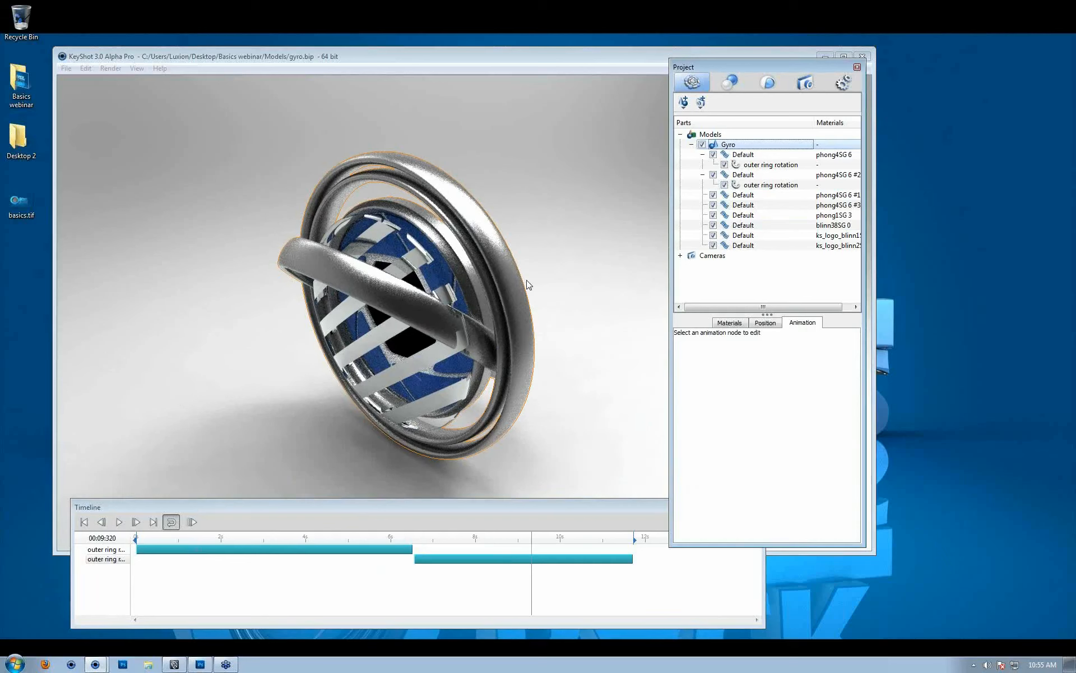
right_click(752, 146)
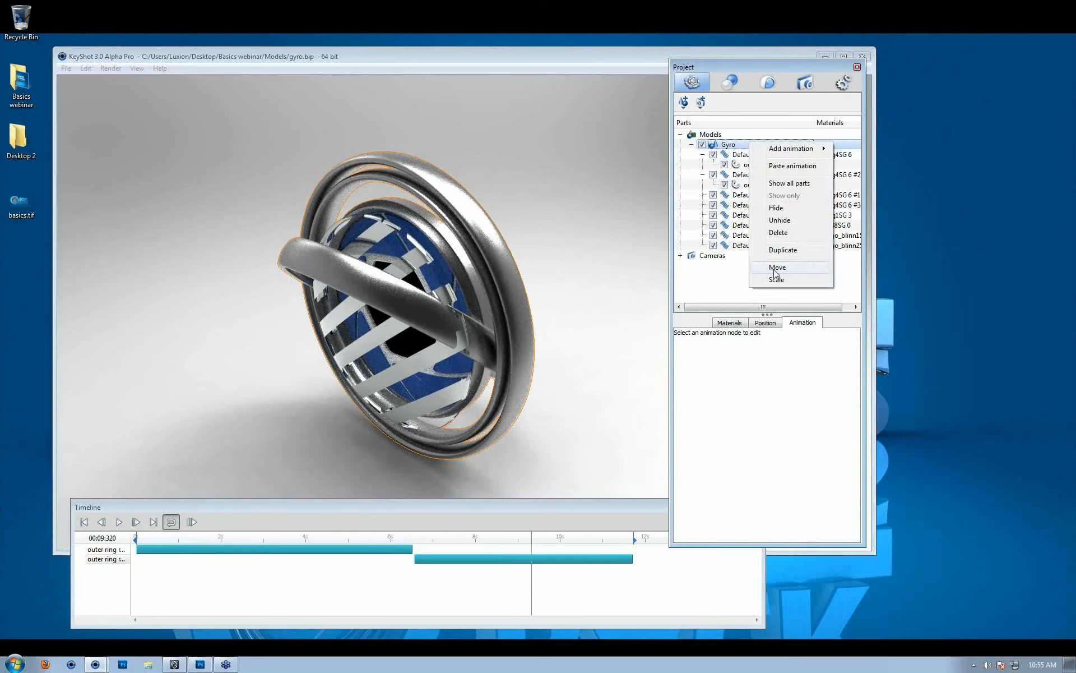
mouse_move(810, 150)
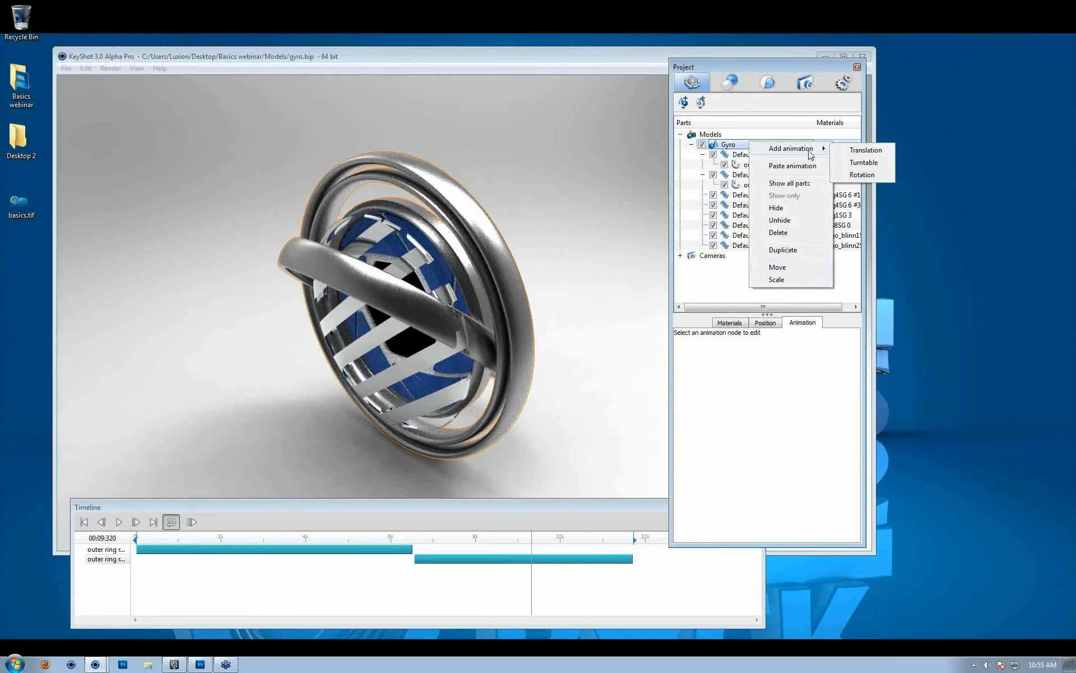
left_click(866, 150)
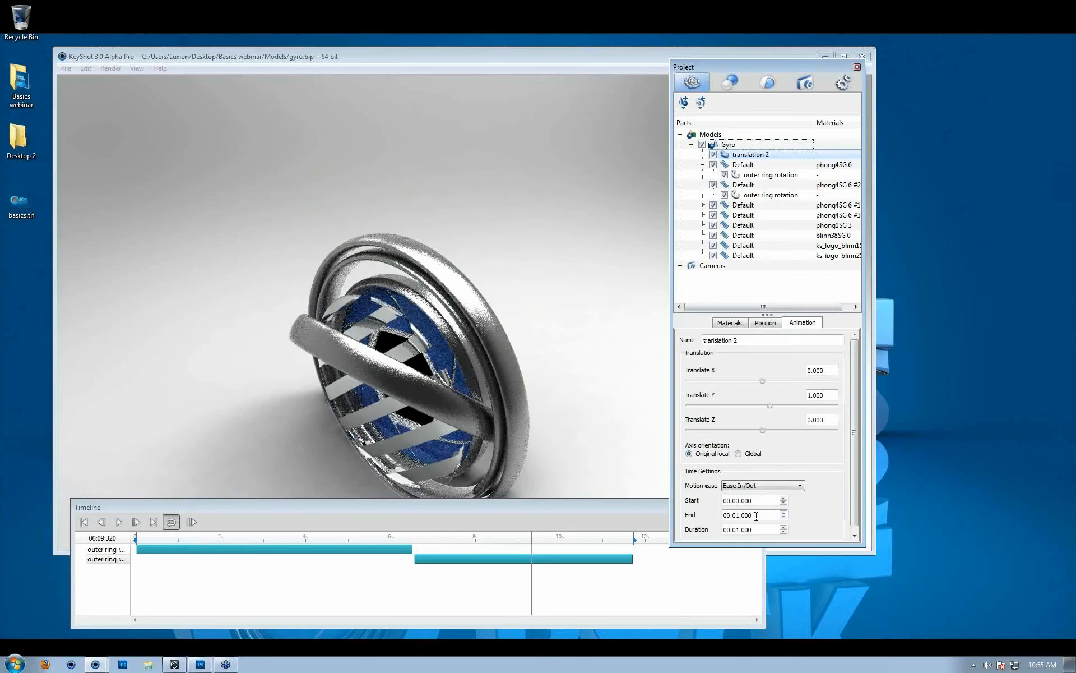
mouse_move(774, 407)
left_mouse_down()
mouse_move(719, 418)
mouse_move(756, 420)
left_mouse_up()
left_click_drag(169, 569, 628, 604)
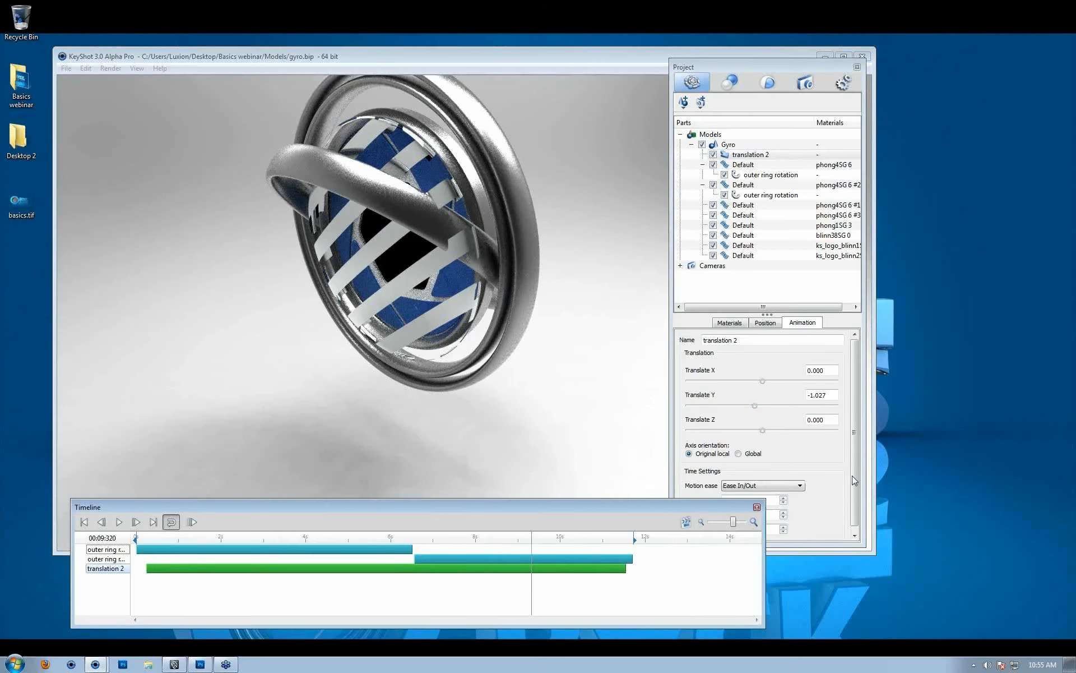
Step: Set the Gyro translation to 3 in X and 0 in Y, and preview it at 8.6 s on the timeline
left_click(828, 393)
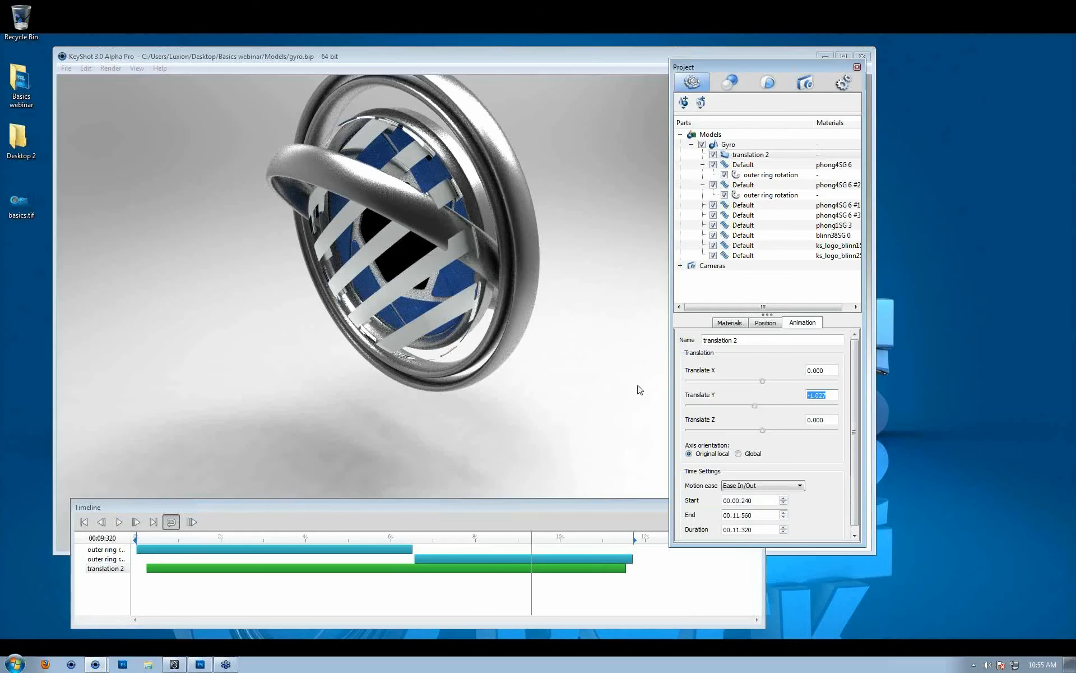
type("0")
left_click(806, 365)
type("3")
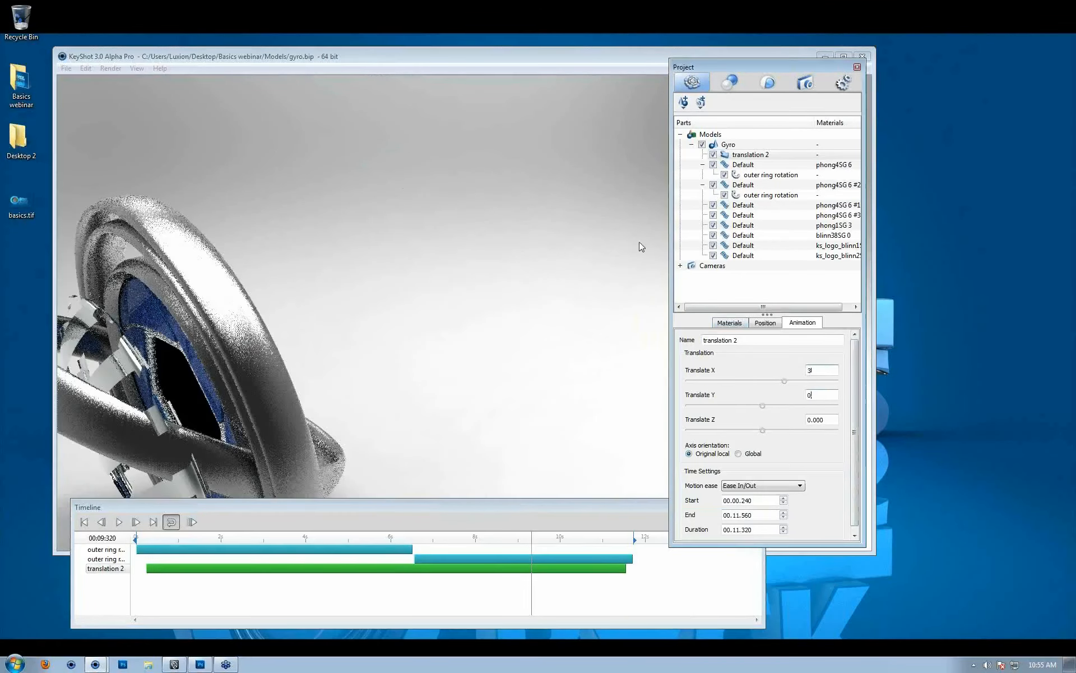
left_click(443, 329)
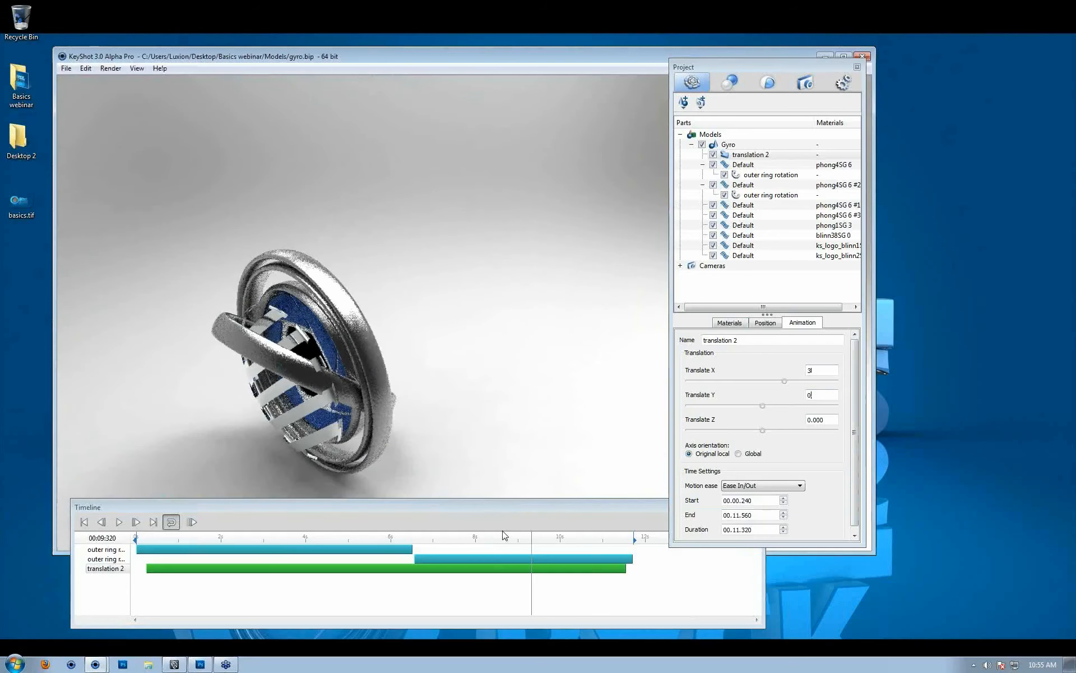
left_click_drag(530, 537, 497, 510)
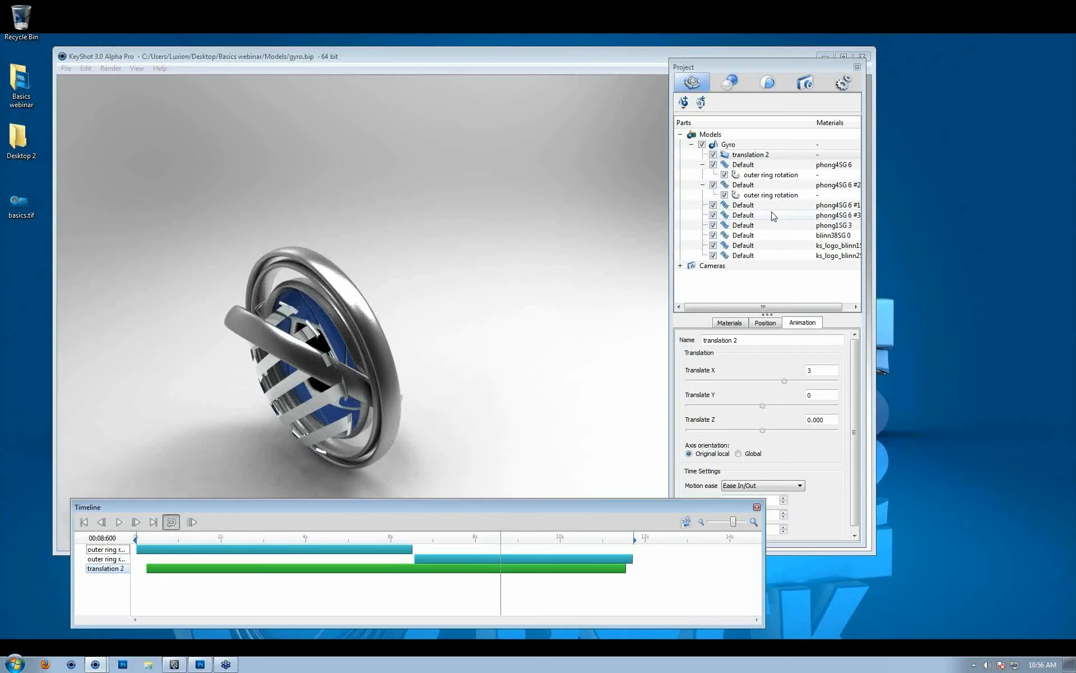
right_click(759, 155)
left_click(750, 174)
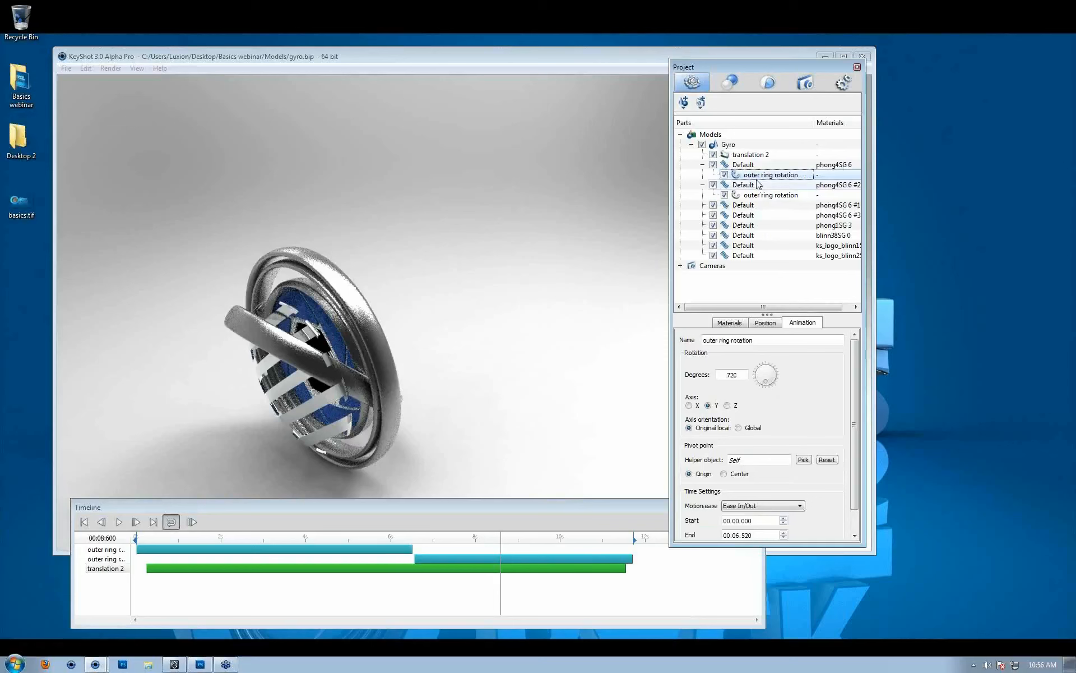
left_click(313, 267)
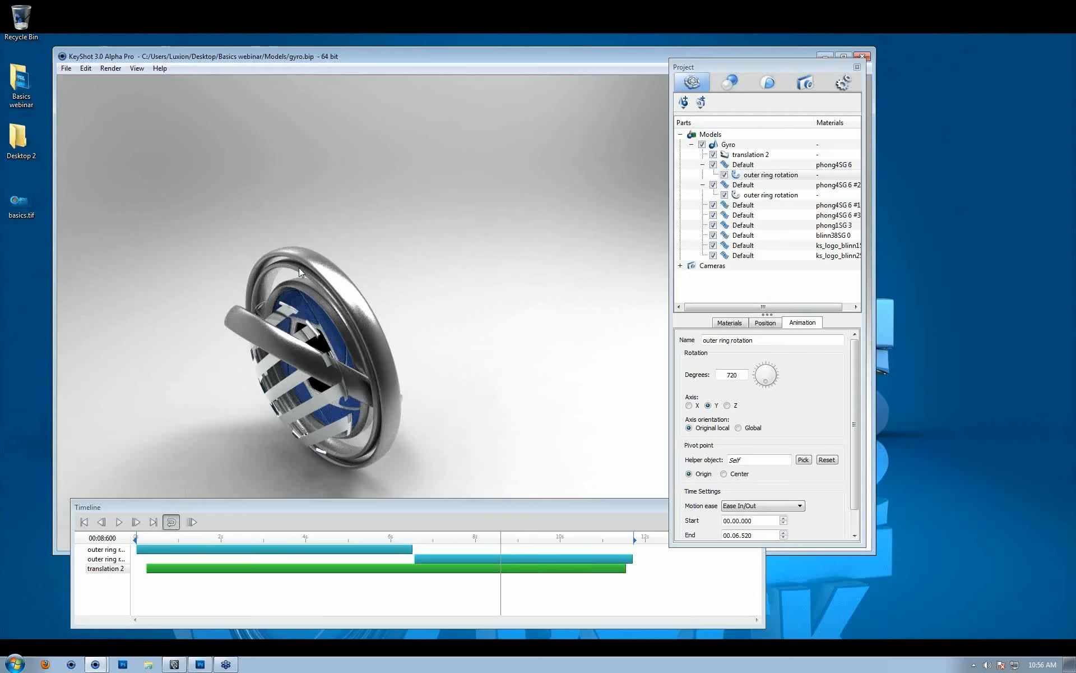
left_click(791, 176)
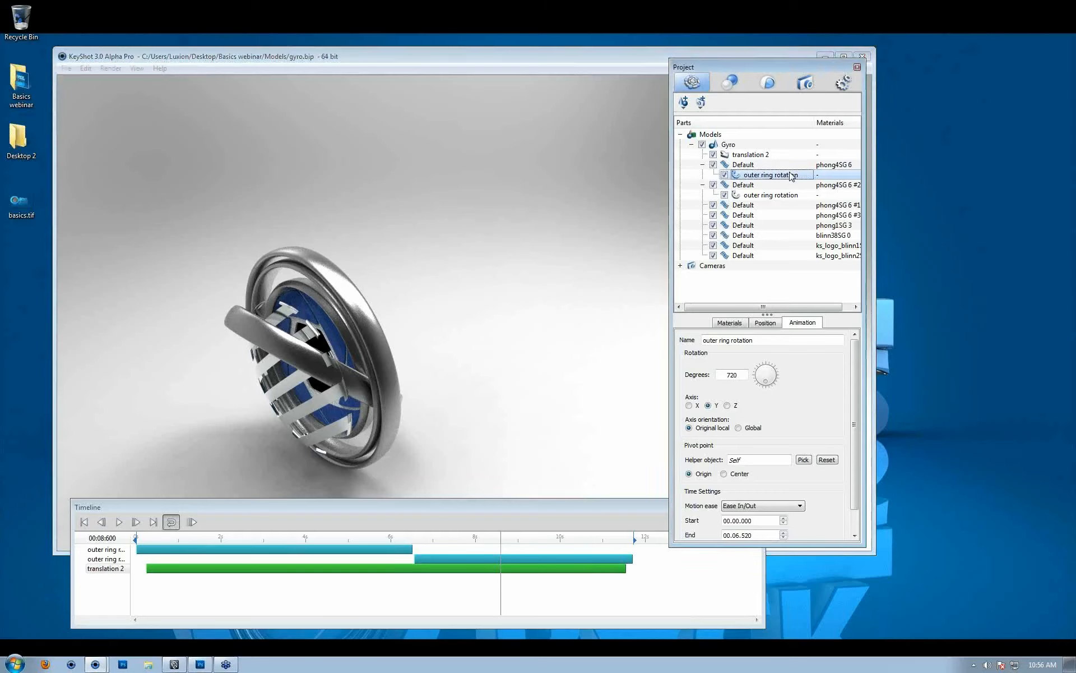
left_click(766, 216)
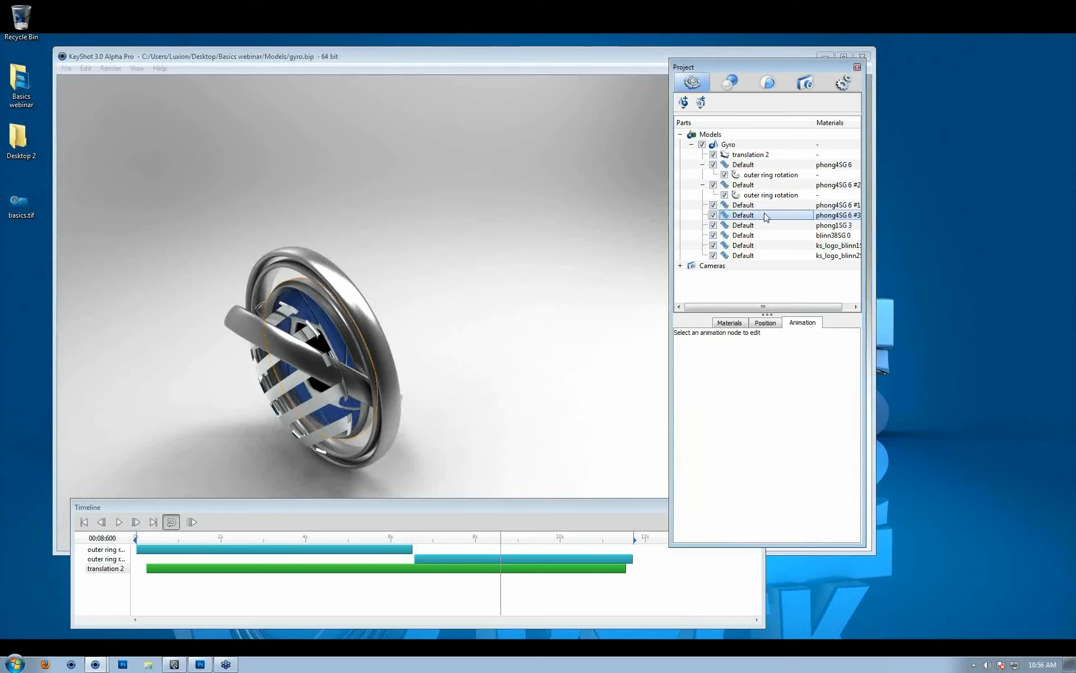
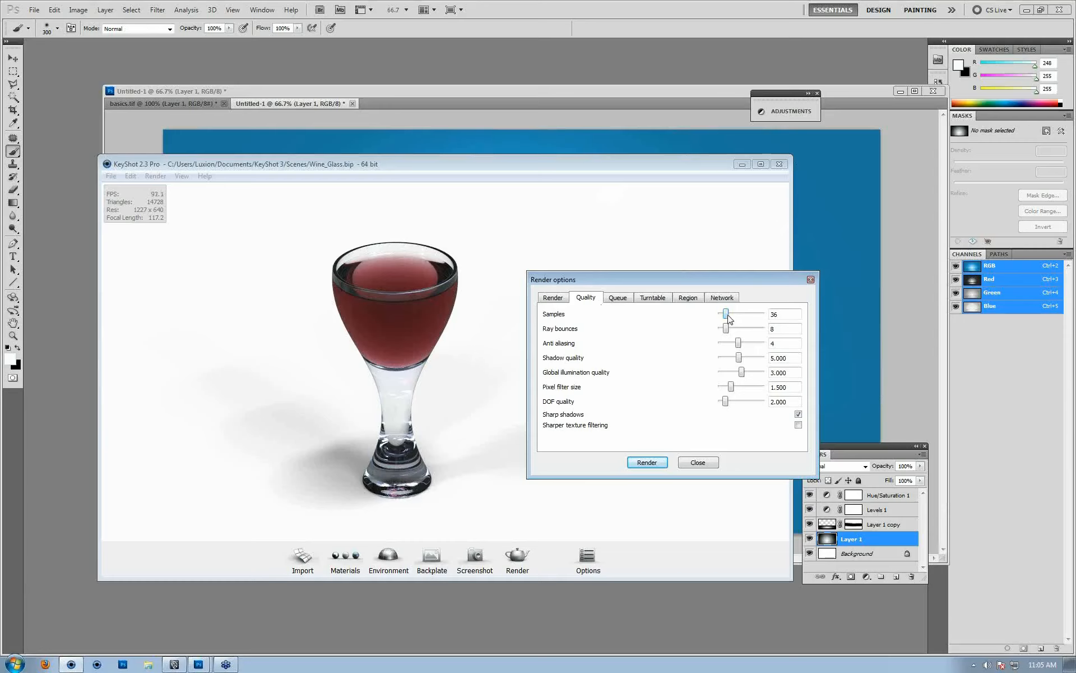
Step: Set the wine glass render quality to 35 samples, 52 ray bounces, anti aliasing 3 and shadow quality 1.863
left_click_drag(727, 317, 764, 345)
mouse_move(739, 358)
left_mouse_down()
mouse_move(762, 357)
mouse_move(725, 359)
mouse_move(732, 342)
left_mouse_up()
left_click_drag(763, 315, 726, 315)
Step: Change the wine glass's Glass material to the Metal type, moving the material options clear of the glass
left_click_drag(290, 303, 455, 314)
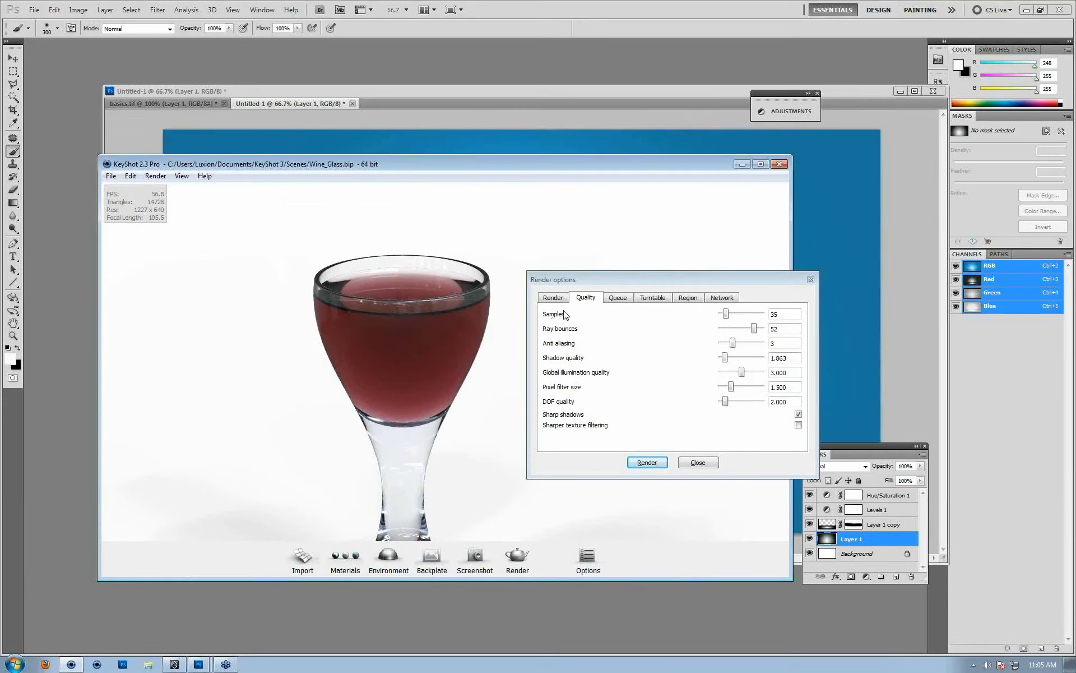
left_click_drag(418, 267, 461, 369)
double_click(439, 368)
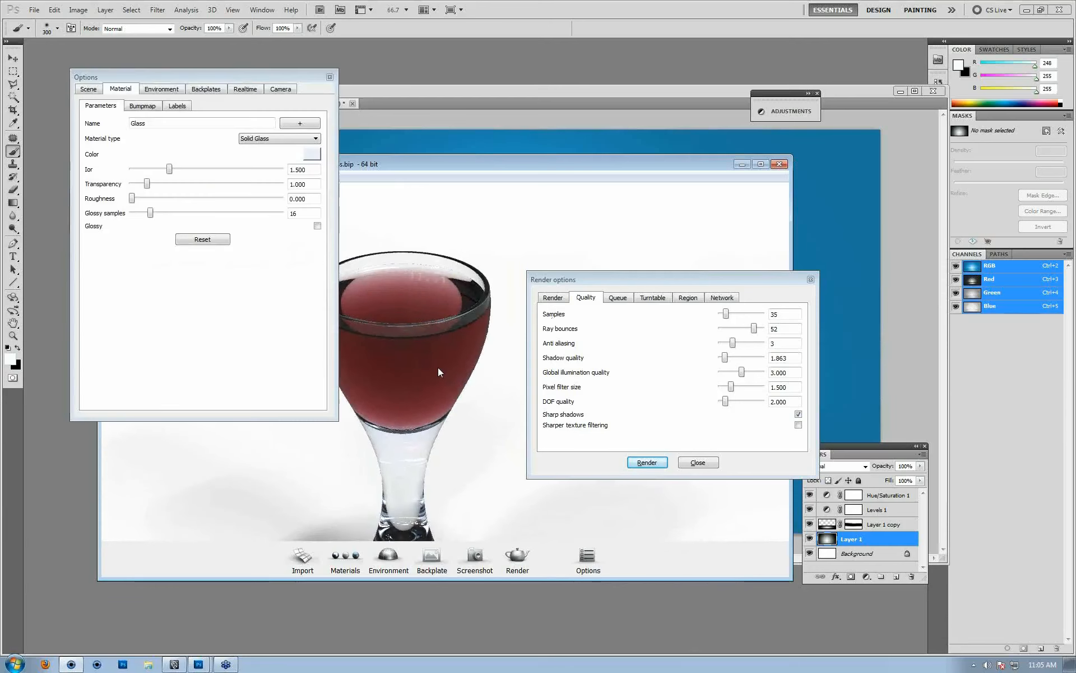
left_click_drag(289, 79, 339, 207)
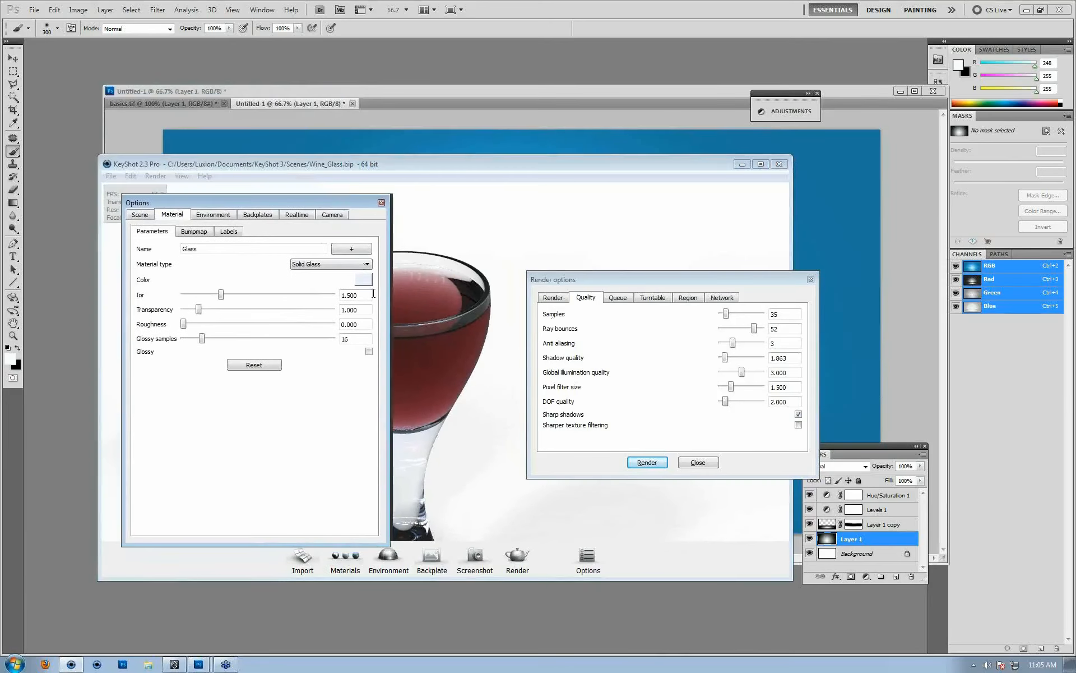
left_click(334, 265)
left_click(312, 361)
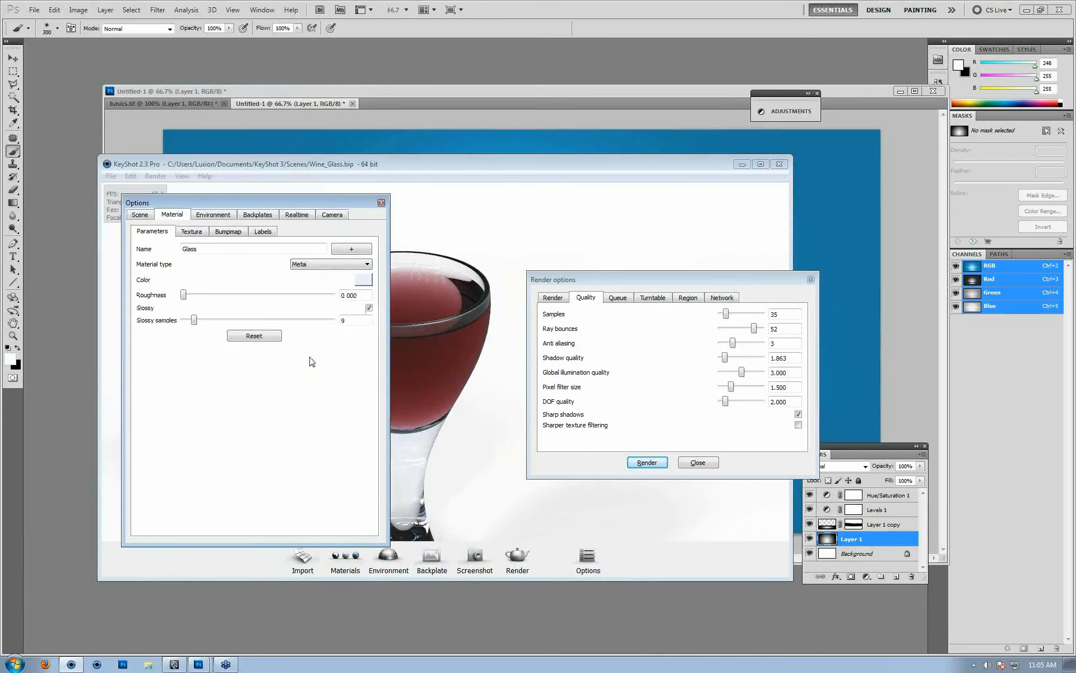
left_click_drag(317, 208, 791, 182)
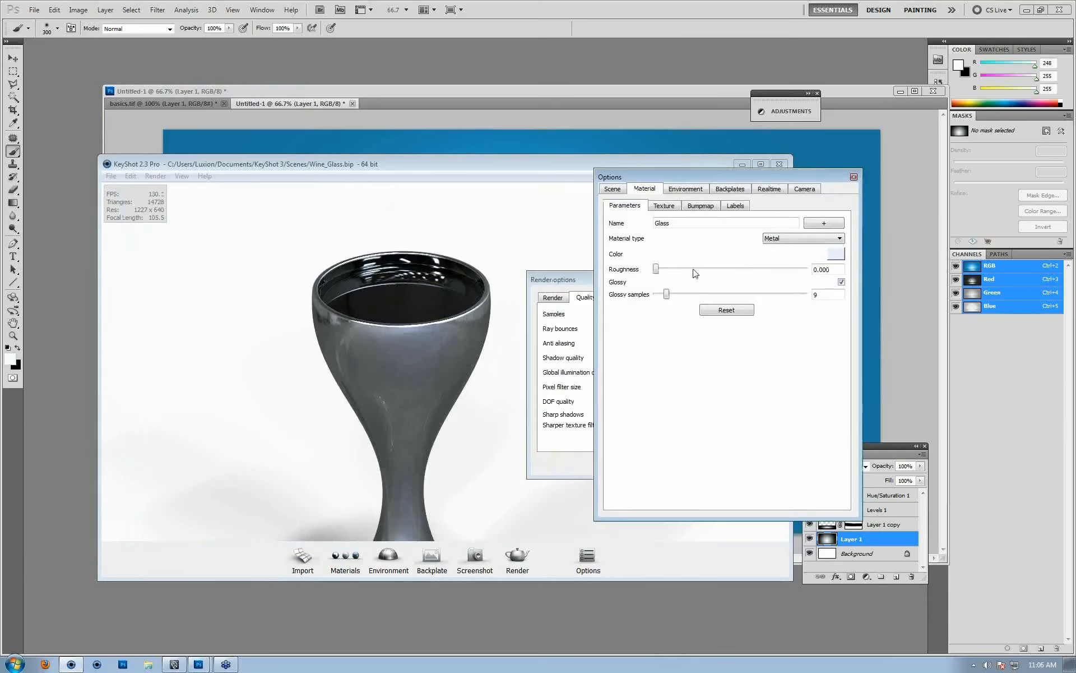
Step: Set the metal material's roughness to 0.143 and its glossy samples to 3
left_click_drag(659, 272, 698, 270)
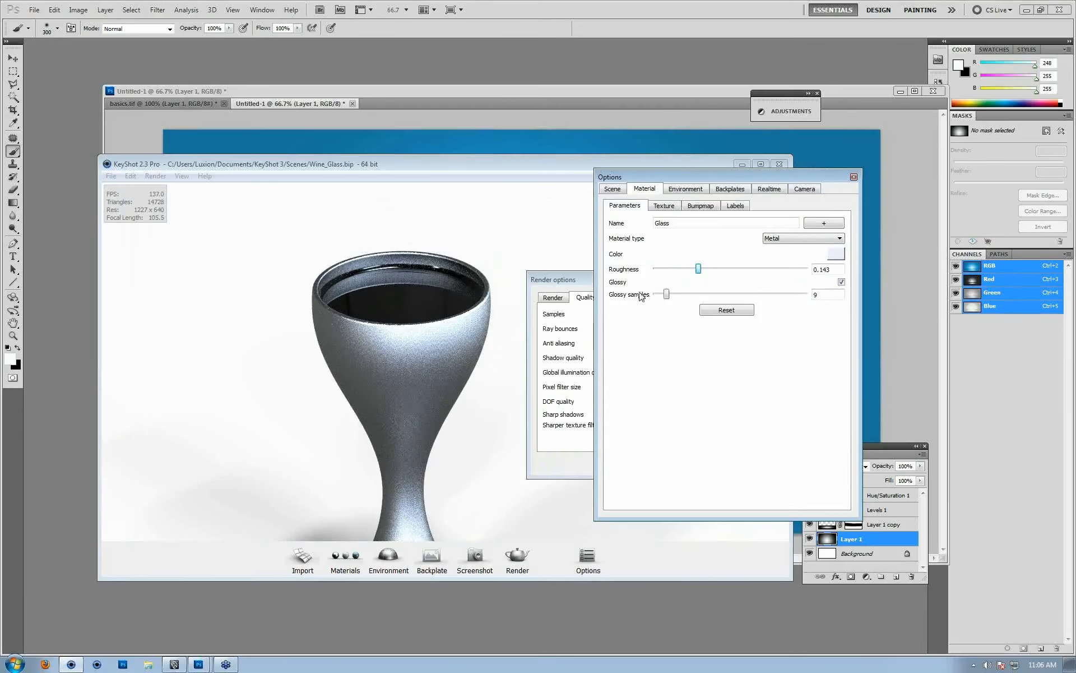
left_click(813, 295)
left_click_drag(666, 294, 659, 295)
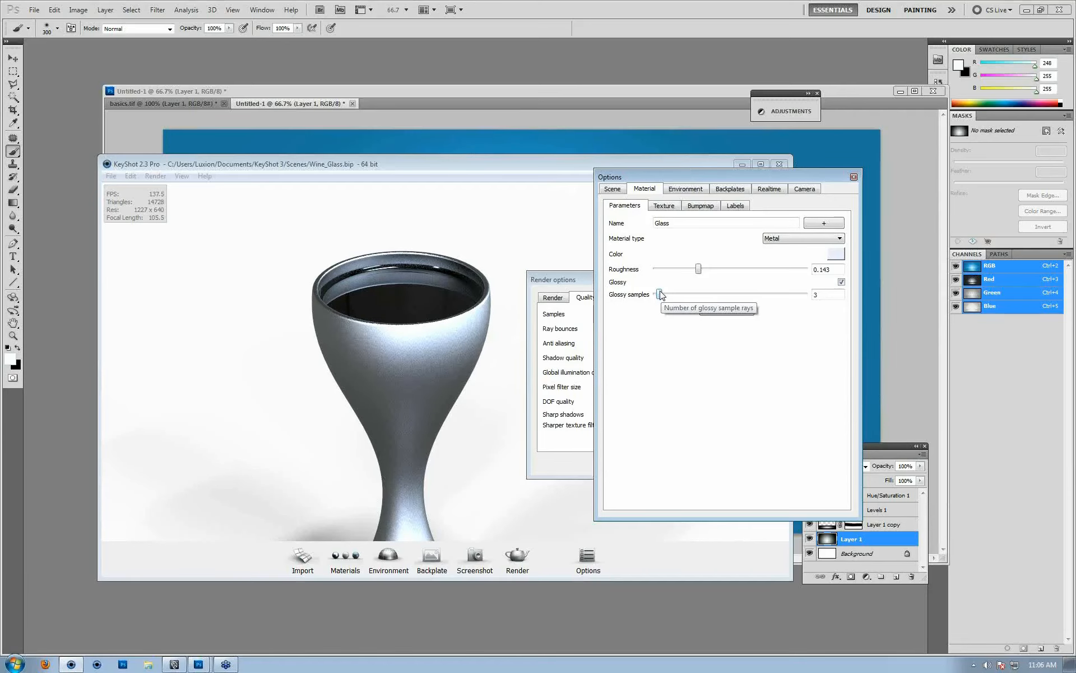
Step: Compare the metal's finish with 33 and 8 glossy samples, finishing with the value at 22
left_click_drag(661, 295, 696, 297)
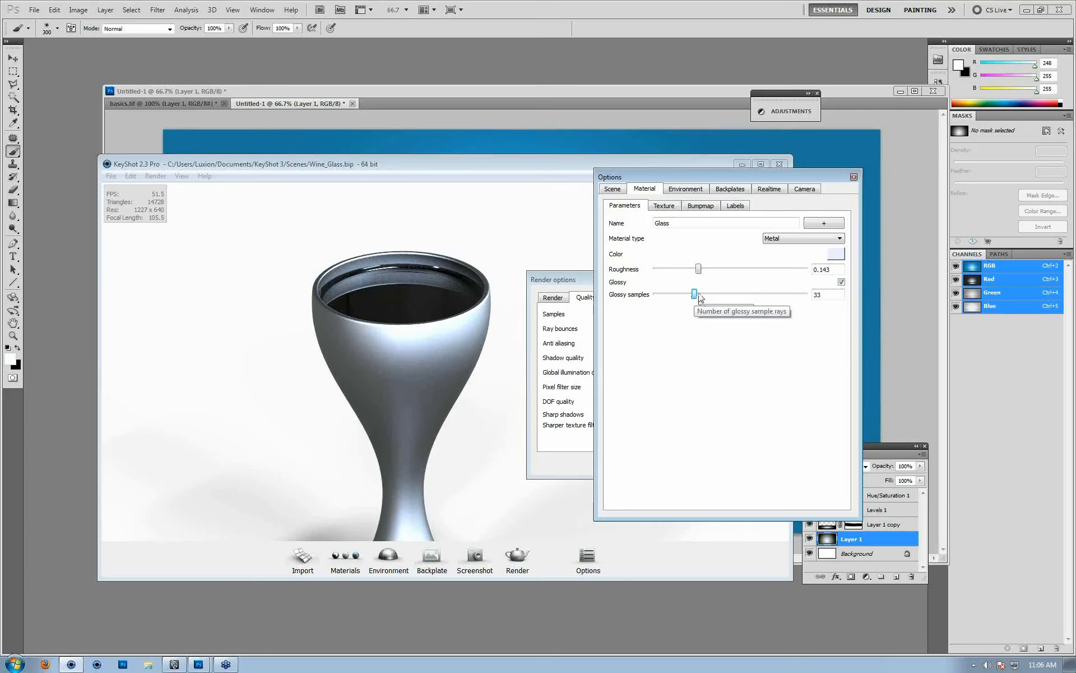
left_click_drag(695, 295, 667, 297)
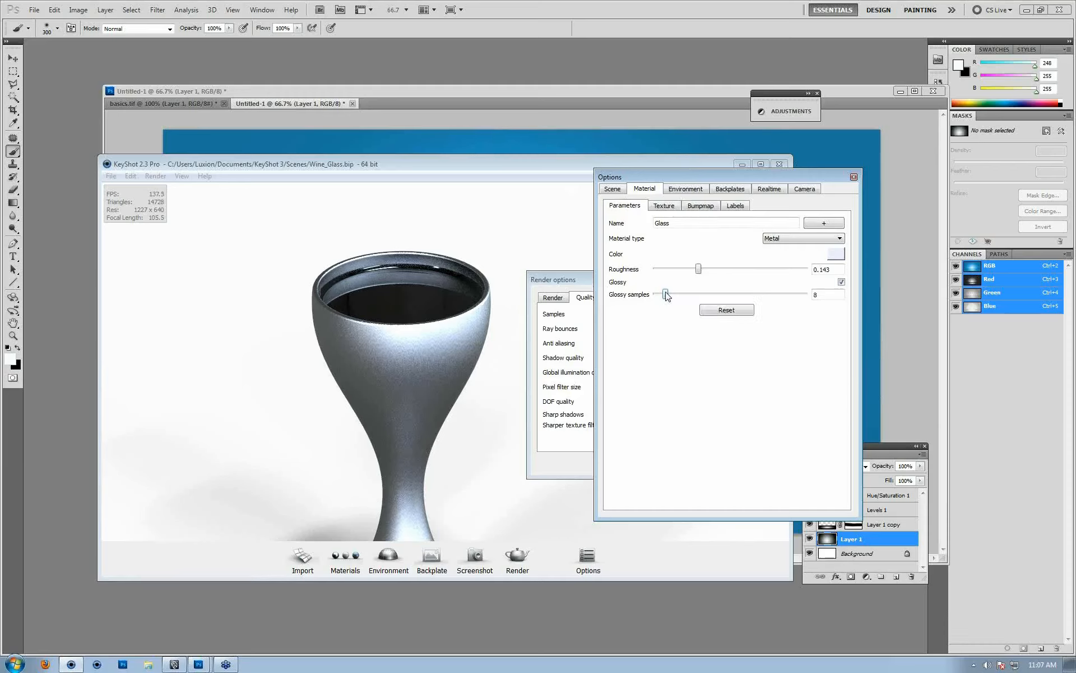
left_click_drag(667, 295, 683, 298)
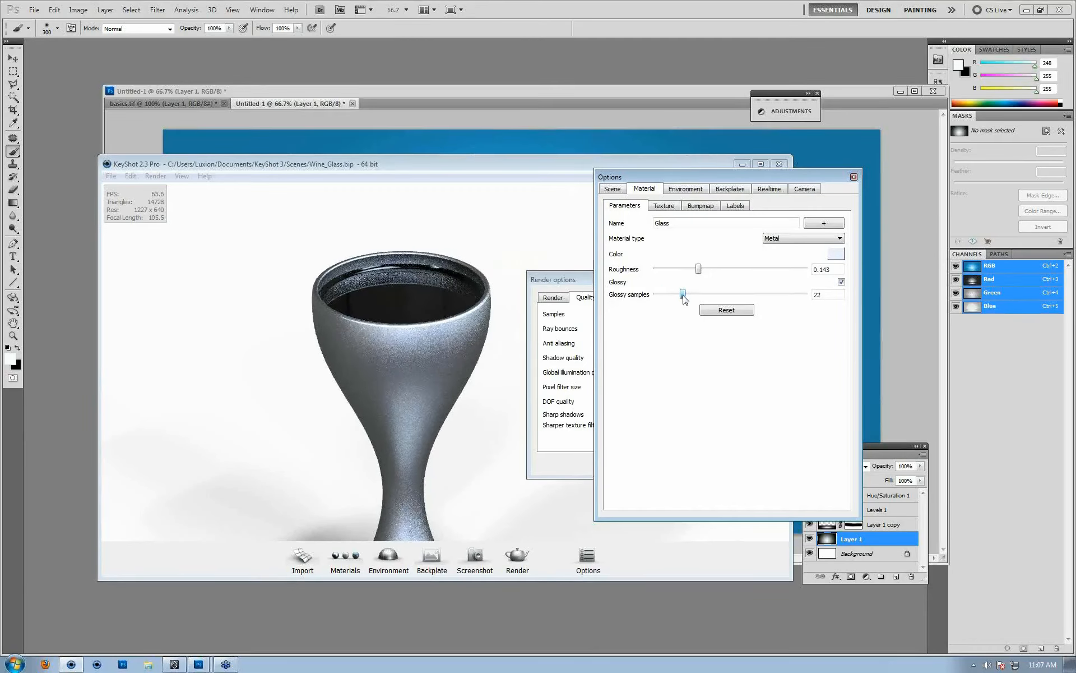
Step: Set the metal material's glossy samples to 32
left_click_drag(836, 295, 615, 264)
type("32")
key("Return")
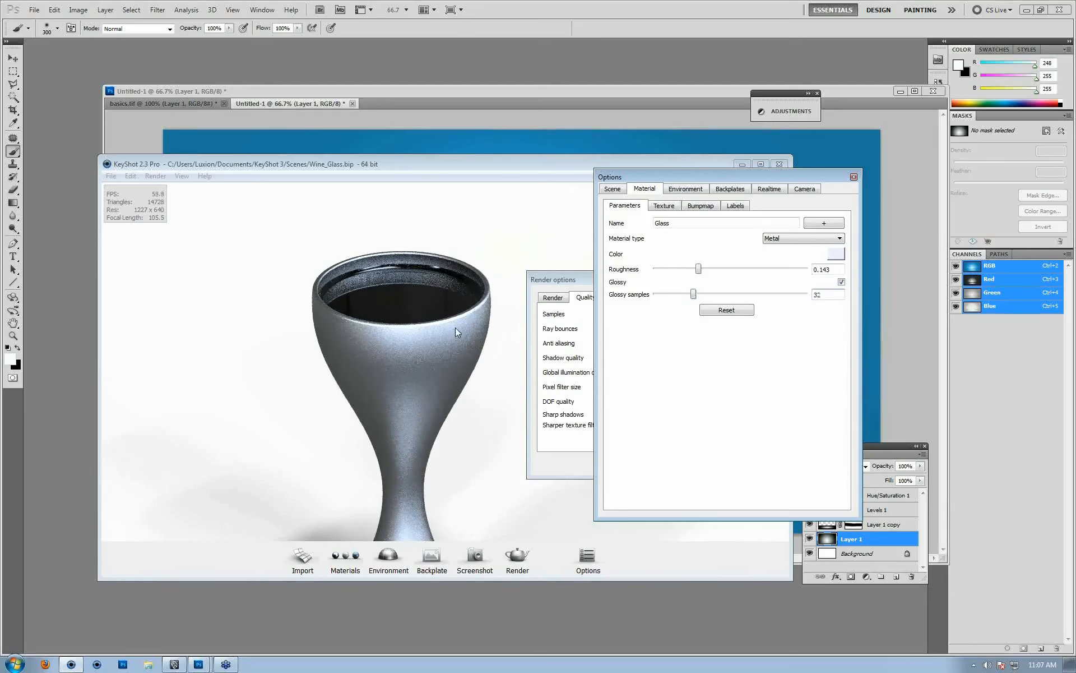
Step: Set the render samples to 8, stopping the render this starts and closing the render options
left_click(552, 280)
left_click_drag(781, 314, 596, 286)
type("8")
key("Return")
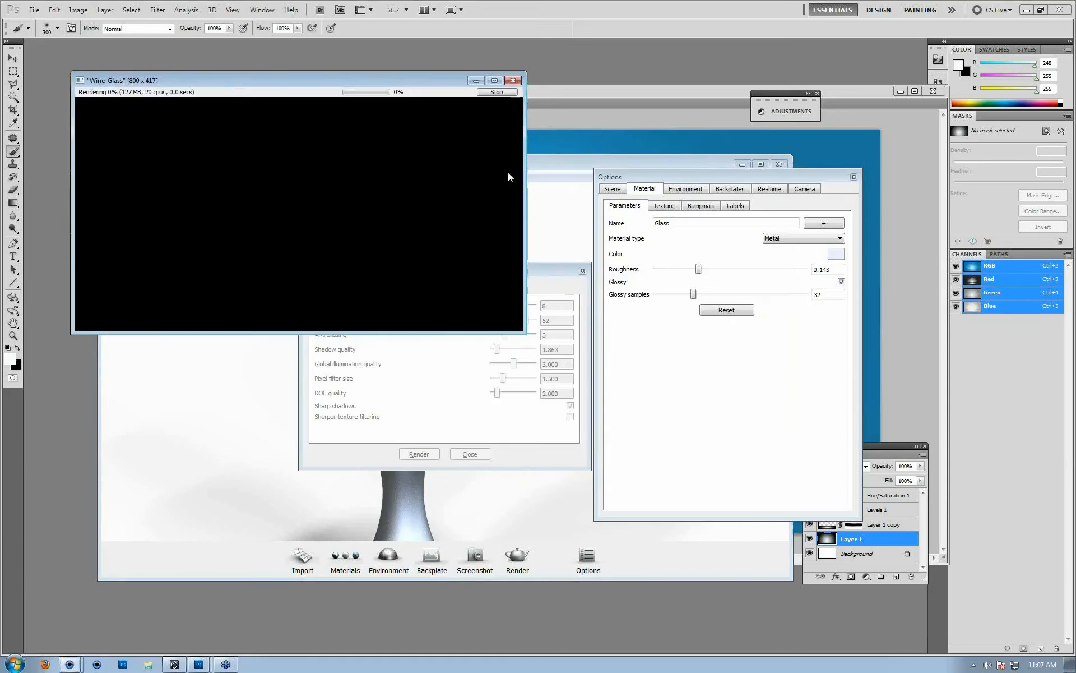
left_click(502, 92)
left_click(265, 224)
left_click(174, 664)
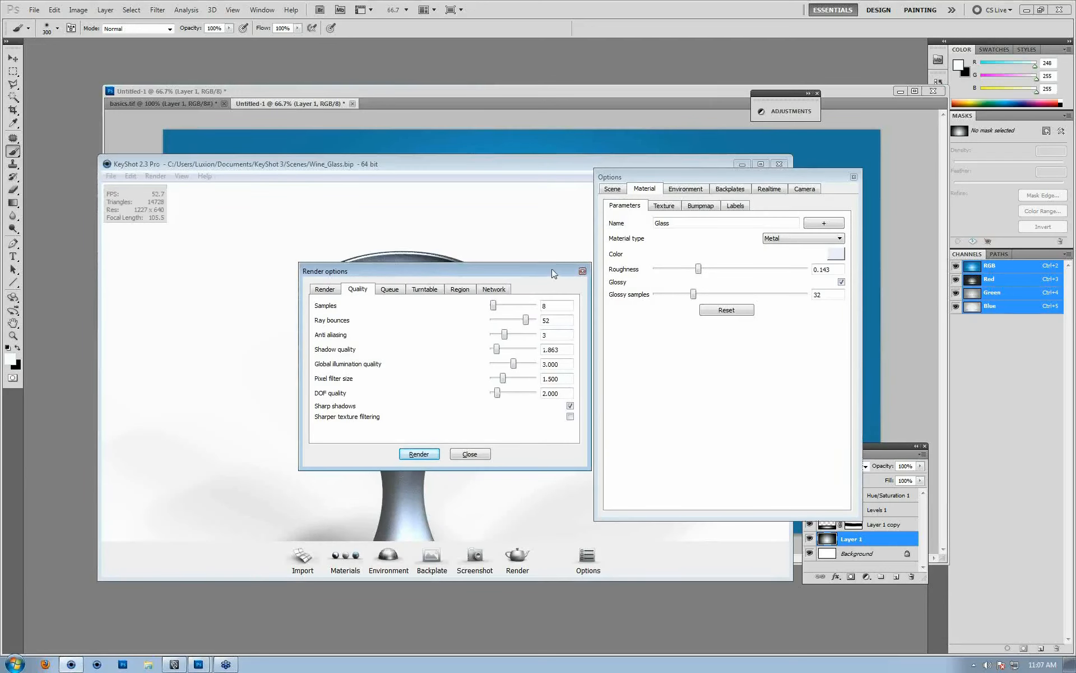
left_click_drag(552, 271, 344, 385)
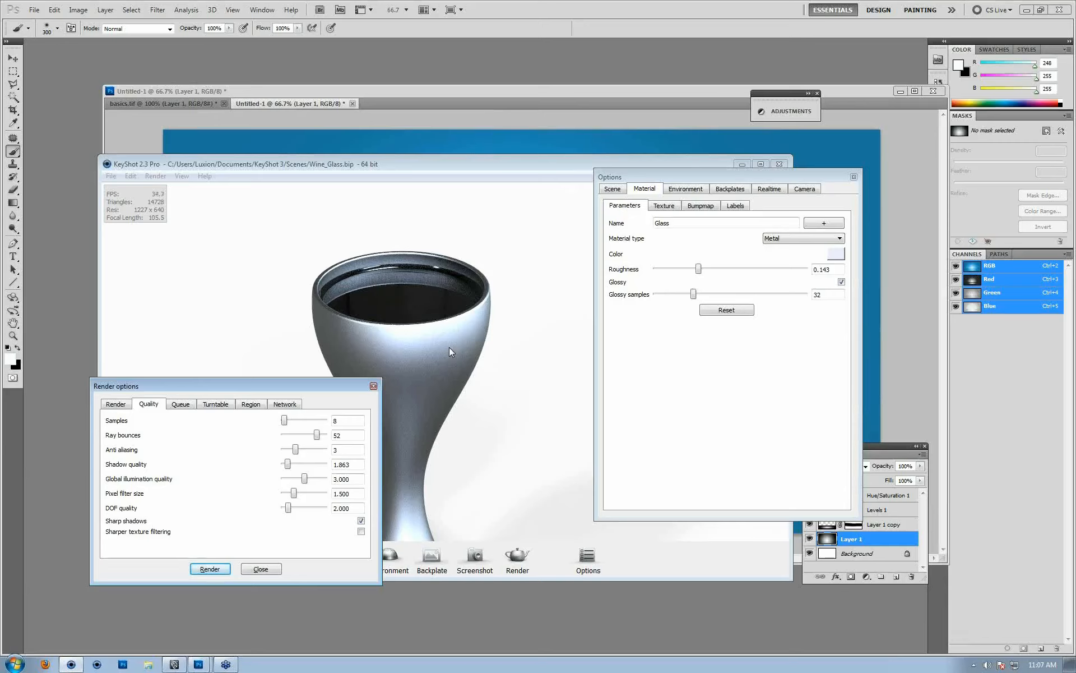
left_click(373, 386)
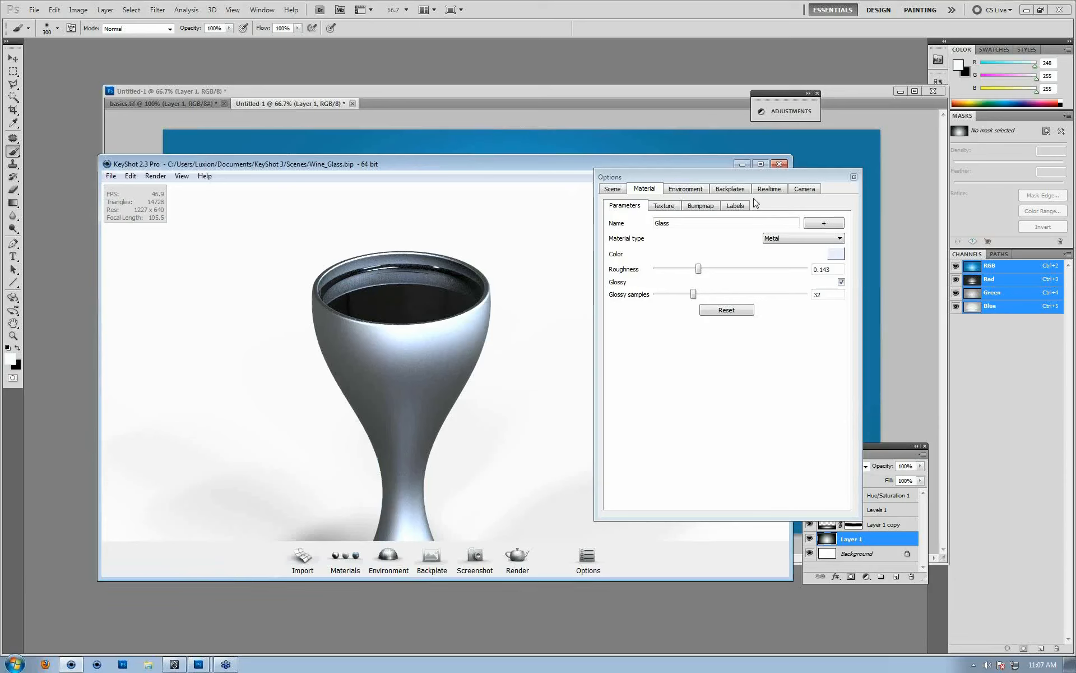
Step: Change the wine glass's Metal material to the Solid Glass type
left_click(769, 189)
double_click(449, 335)
left_click(786, 239)
left_click(782, 357)
left_click_drag(435, 349, 357, 335)
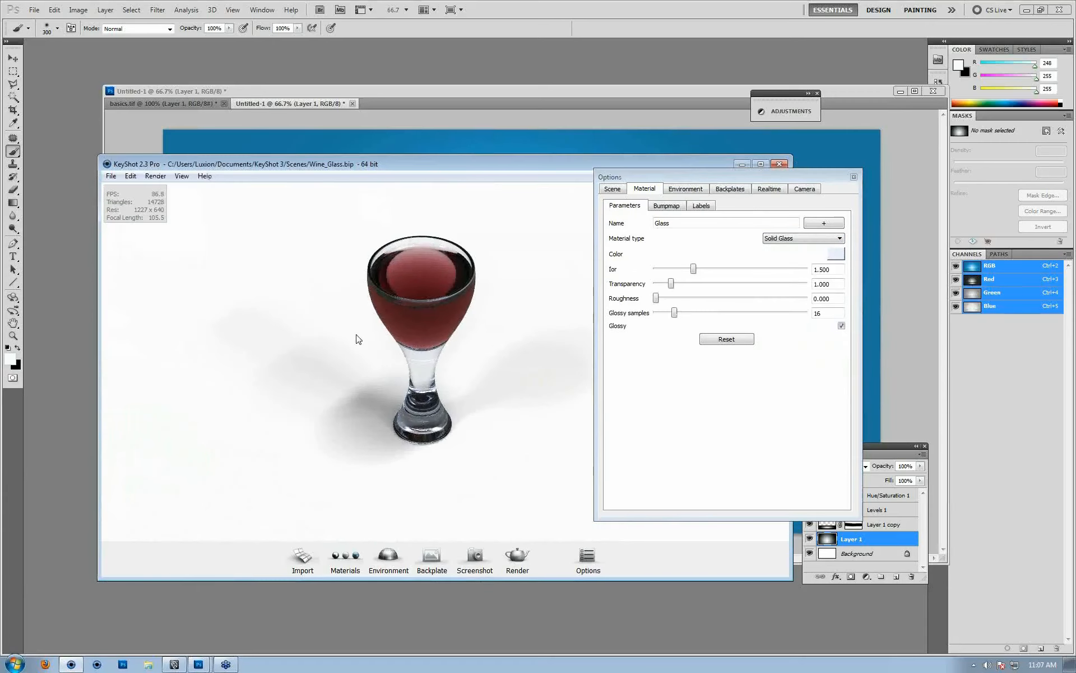
Step: Enable detailed indirect illumination in the realtime settings and lower the realtime ray bounces to 1
left_click(775, 191)
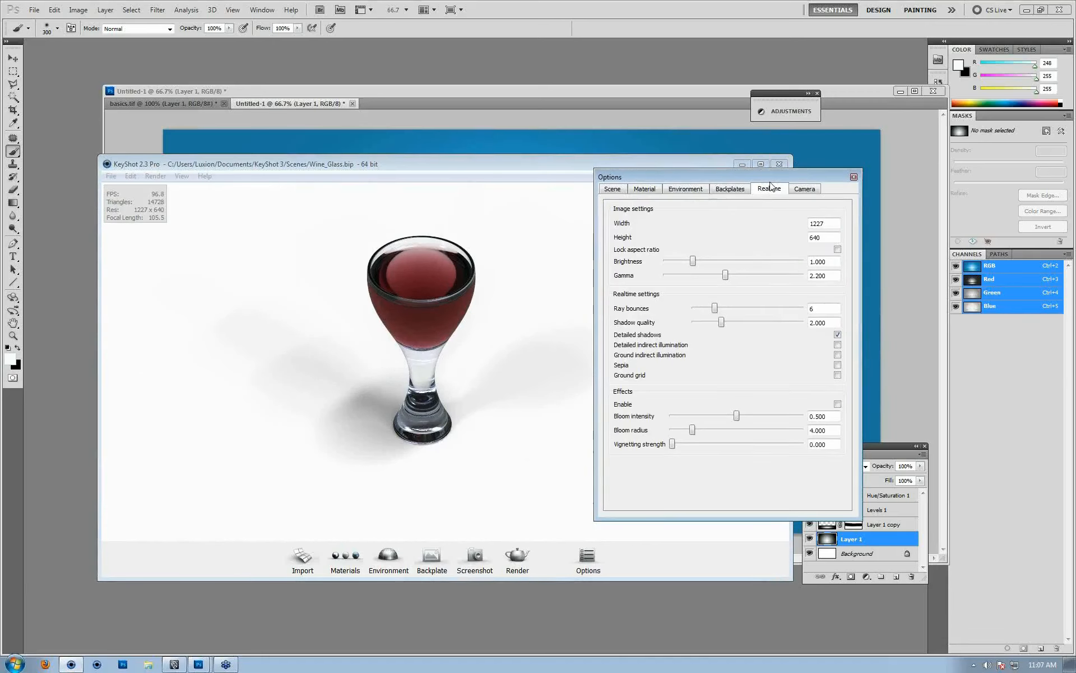
left_click_drag(777, 177, 714, 180)
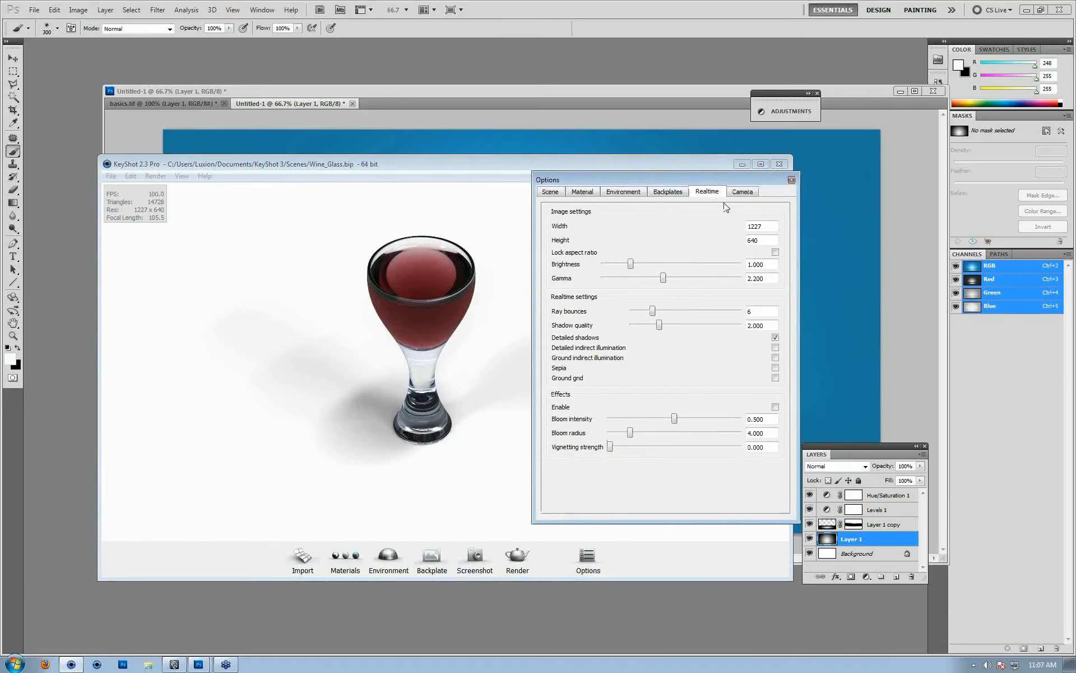
left_click(776, 348)
left_click_drag(645, 315, 643, 316)
left_click_drag(447, 367, 450, 332)
left_click_drag(642, 318, 636, 316)
right_click_drag(368, 312, 578, 448)
left_click_drag(406, 411, 463, 341)
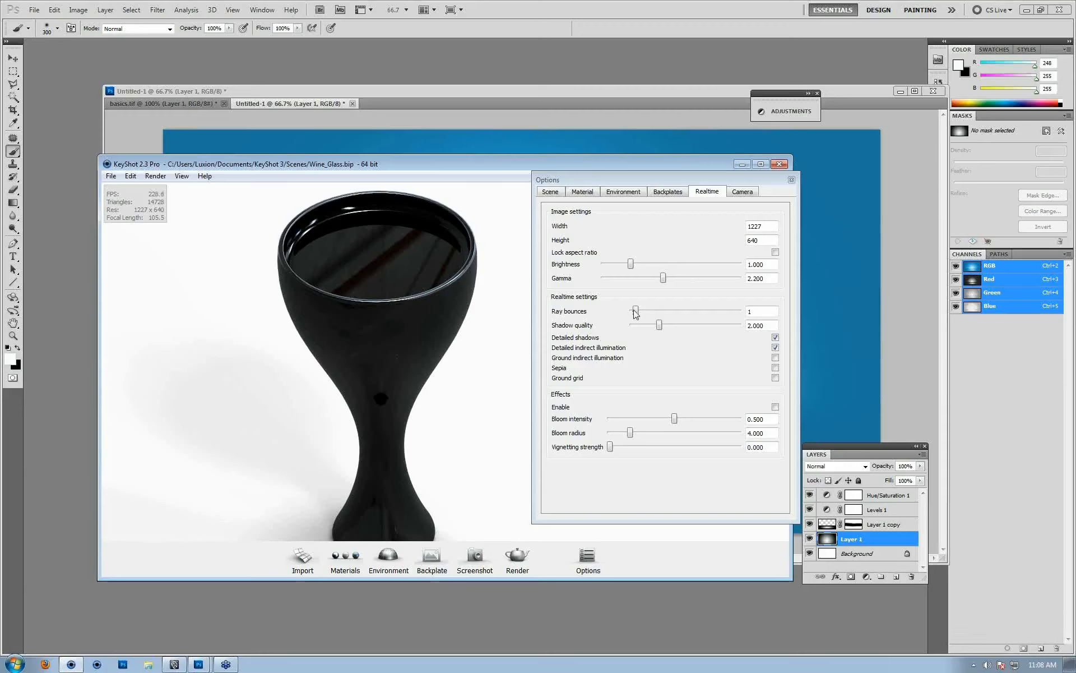
Step: Raise the realtime ray bounces through 2, 3 and 7 to 10, checking the glass at each value
left_click_drag(636, 311, 640, 313)
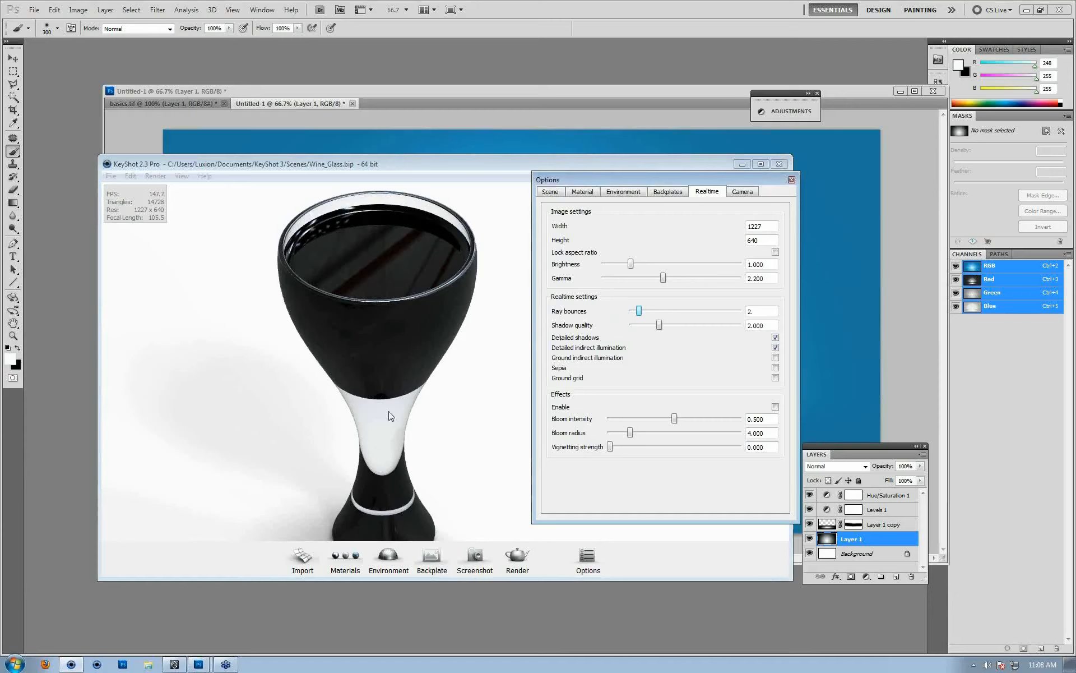
left_click_drag(638, 311, 644, 313)
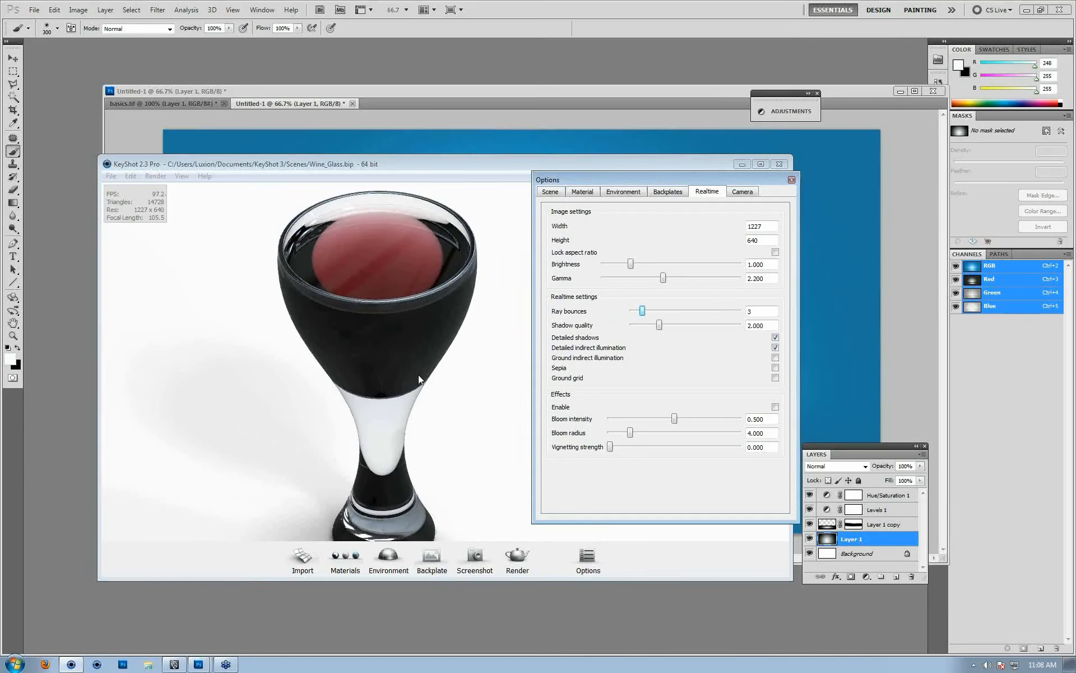
mouse_move(643, 311)
left_mouse_down()
mouse_move(683, 322)
mouse_move(657, 318)
left_mouse_up()
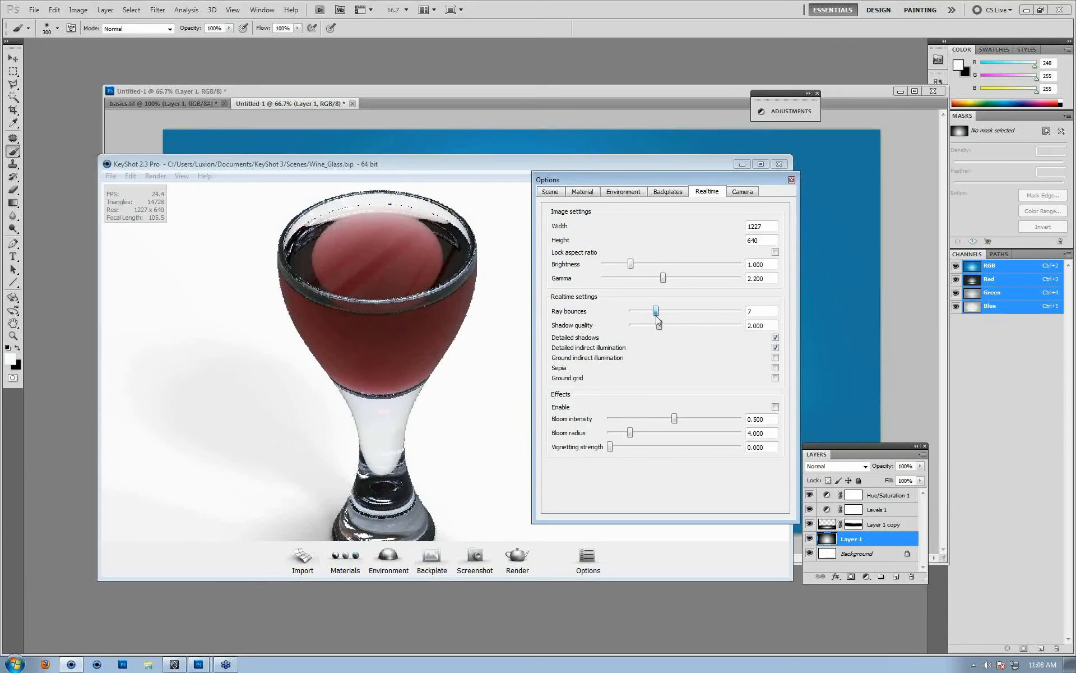
left_click_drag(428, 452, 436, 403)
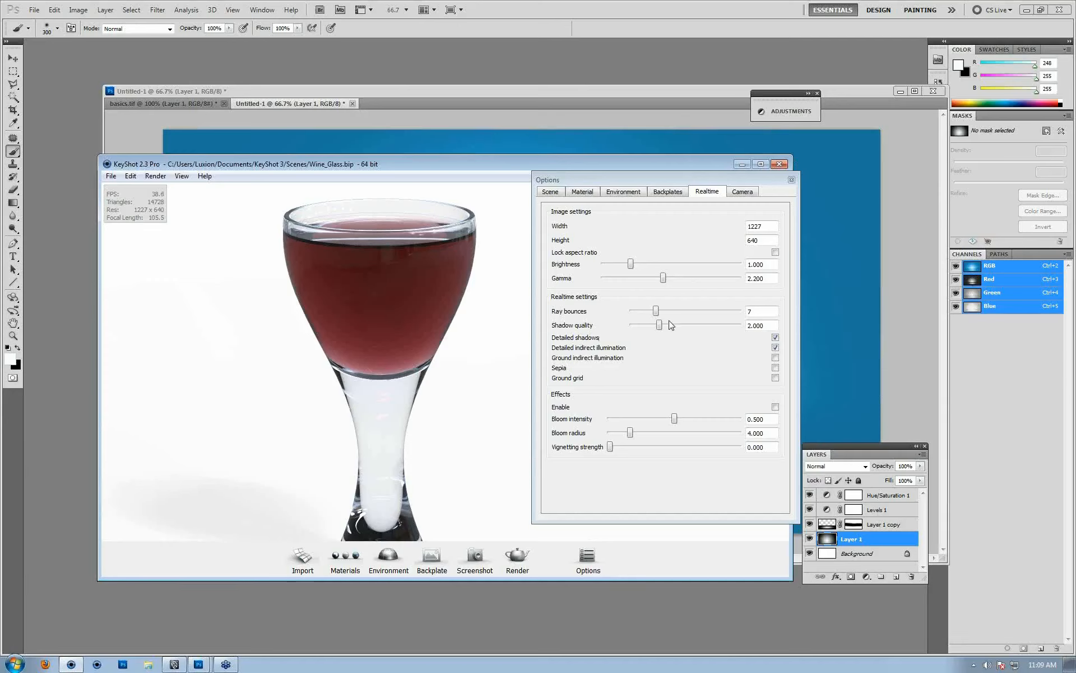
left_click_drag(651, 311, 666, 317)
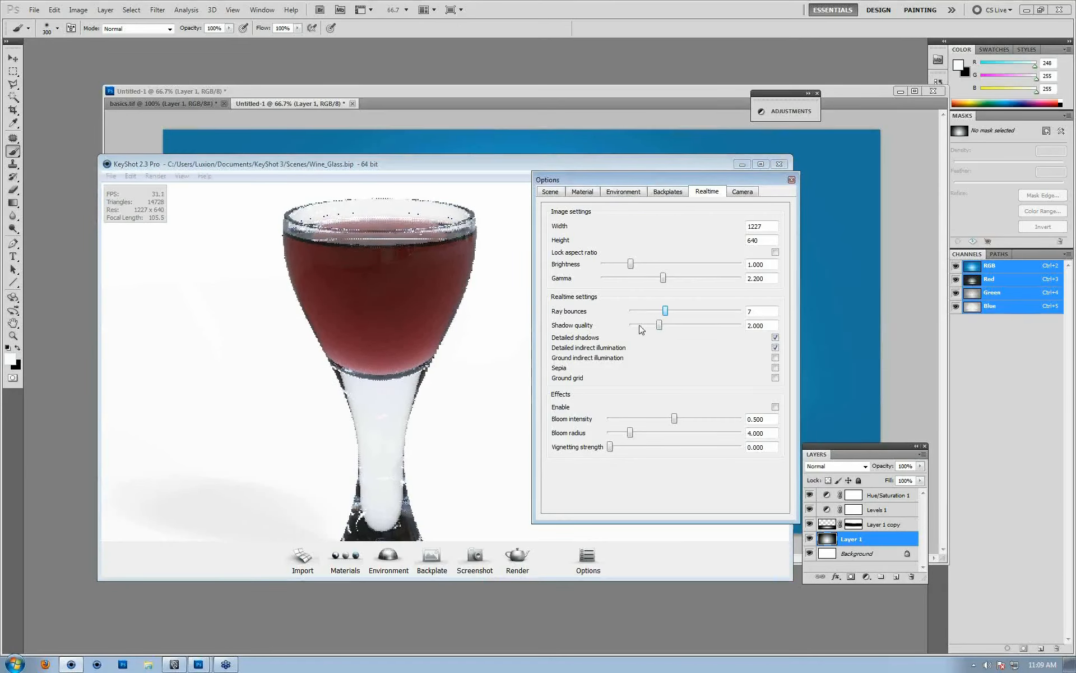
left_click(412, 400)
left_click_drag(412, 400, 427, 440)
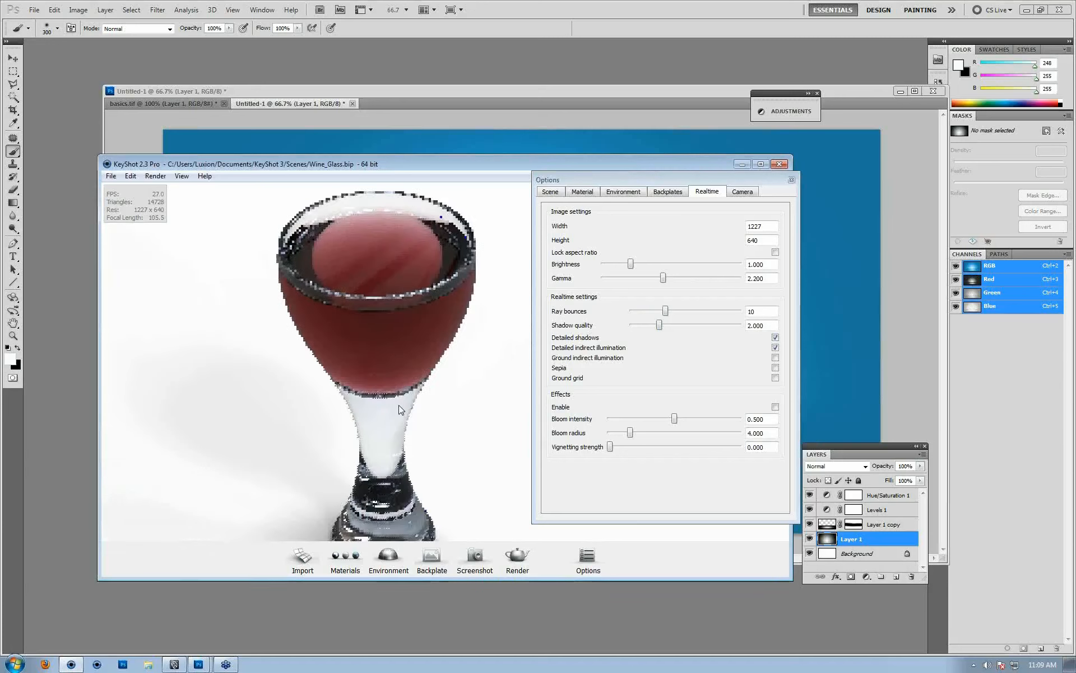
Step: Set the render anti aliasing to 1, moving the render options clear of the wine glass
left_click(530, 565)
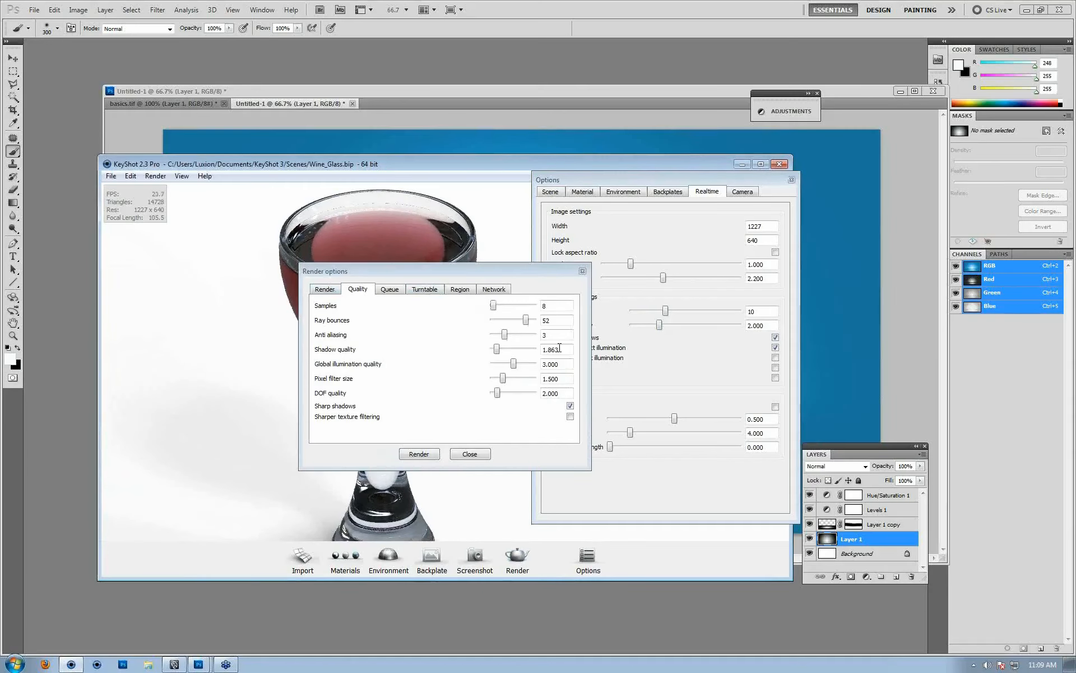
left_click_drag(549, 334, 540, 335)
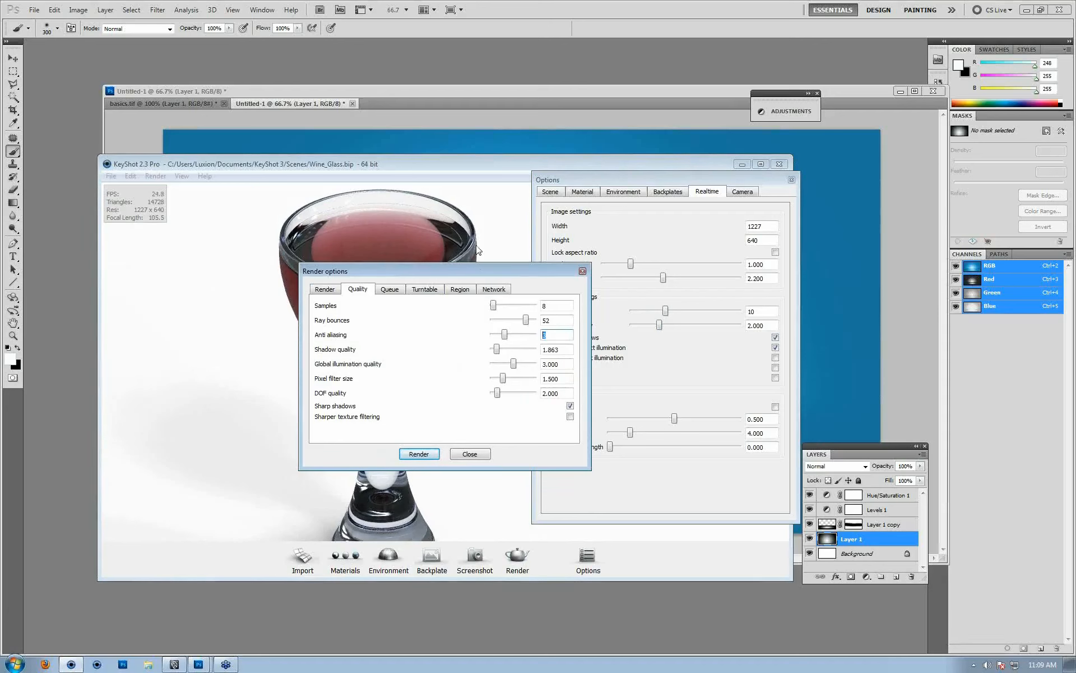
left_click_drag(476, 269, 684, 315)
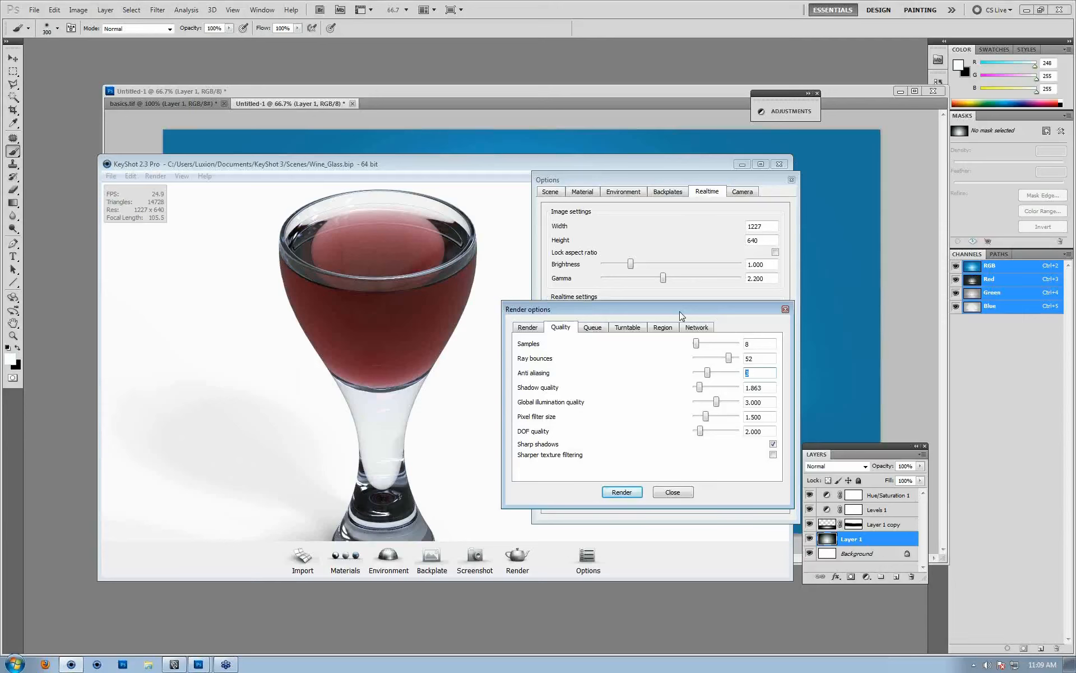
left_click(742, 191)
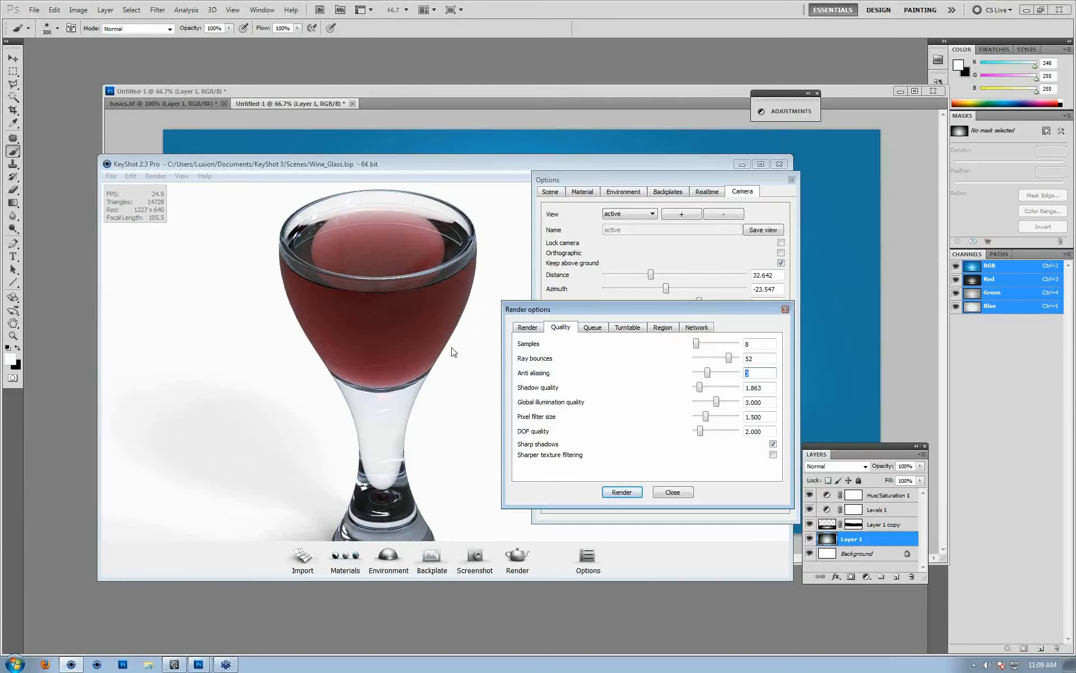
left_click(707, 375)
left_click_drag(713, 376, 711, 370)
left_click_drag(708, 379, 687, 367)
Step: Set the render shadow quality to 10 and close the render options
middle_click_drag(437, 393, 435, 279)
scroll(417, 463, "down", 4)
left_click_drag(417, 463, 259, 444)
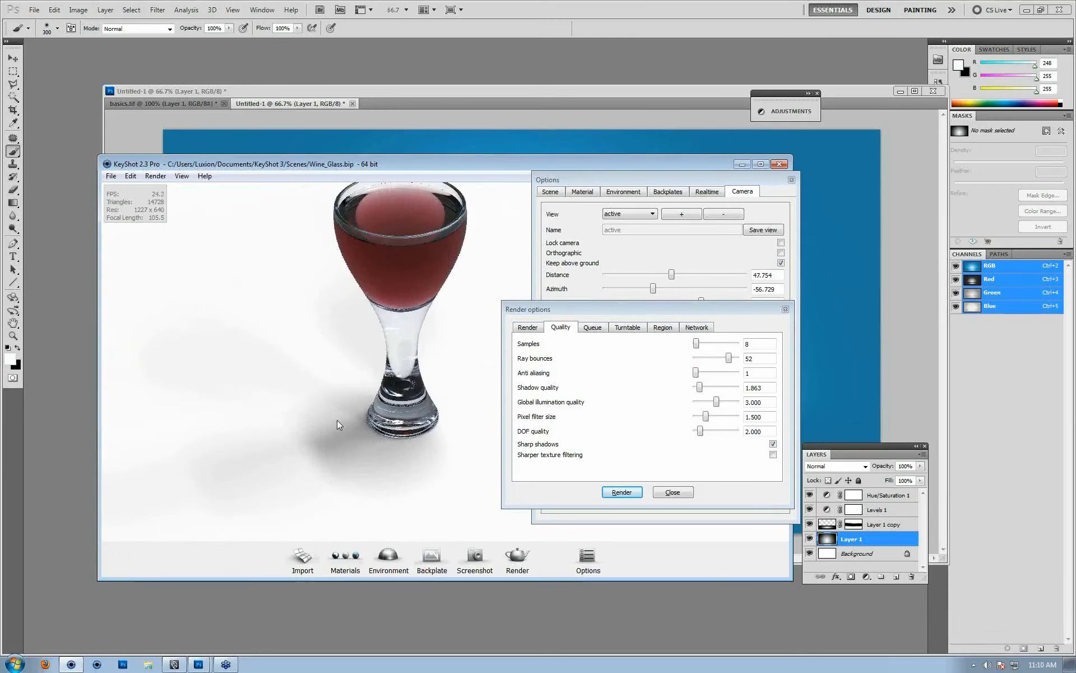
left_click_drag(699, 389, 745, 398)
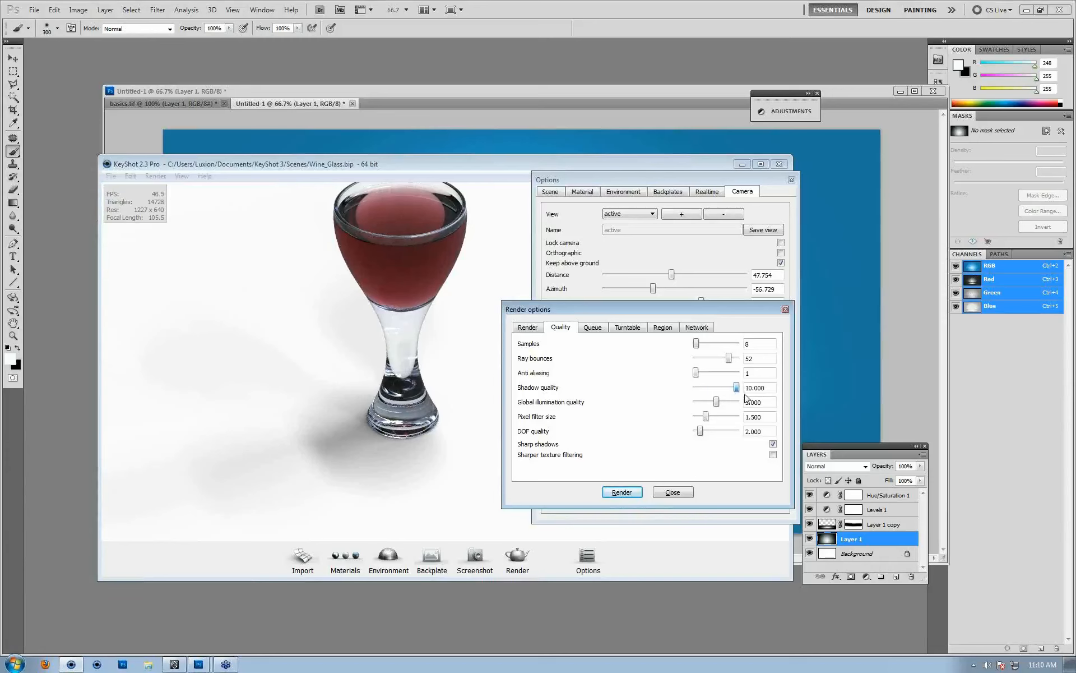
left_click(785, 310)
Step: Raise the realtime shadow quality to 3.063 after trying its lowest setting
left_click(707, 191)
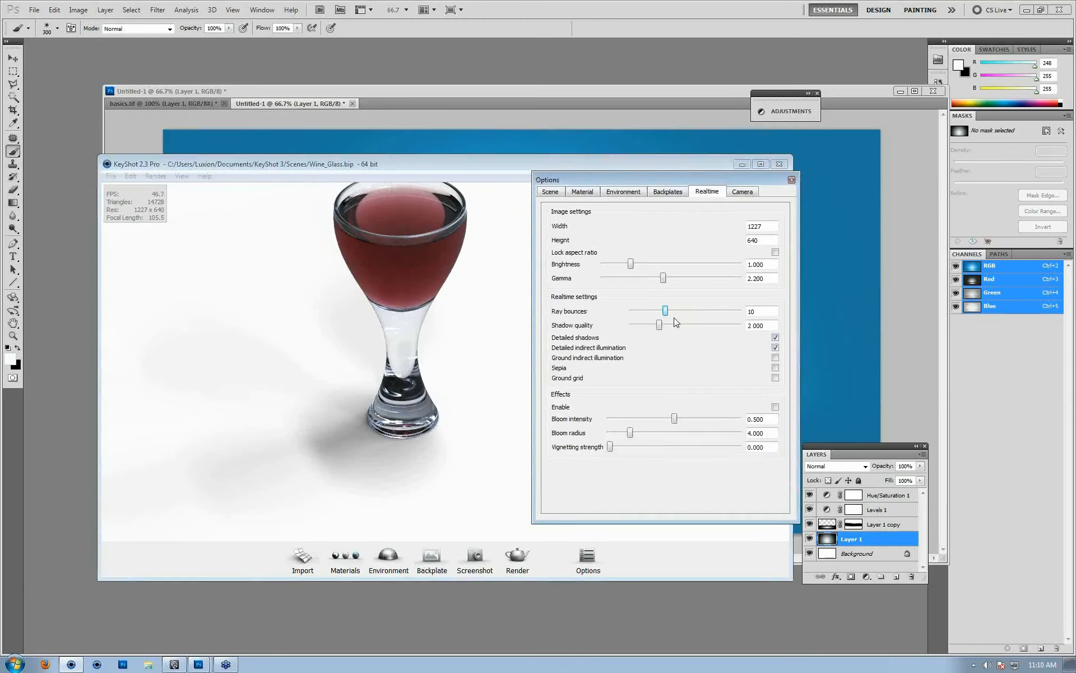
left_click_drag(661, 323, 633, 325)
left_click_drag(633, 326, 690, 336)
Step: Set the render shadow quality to 3 and close the render options
left_click(517, 556)
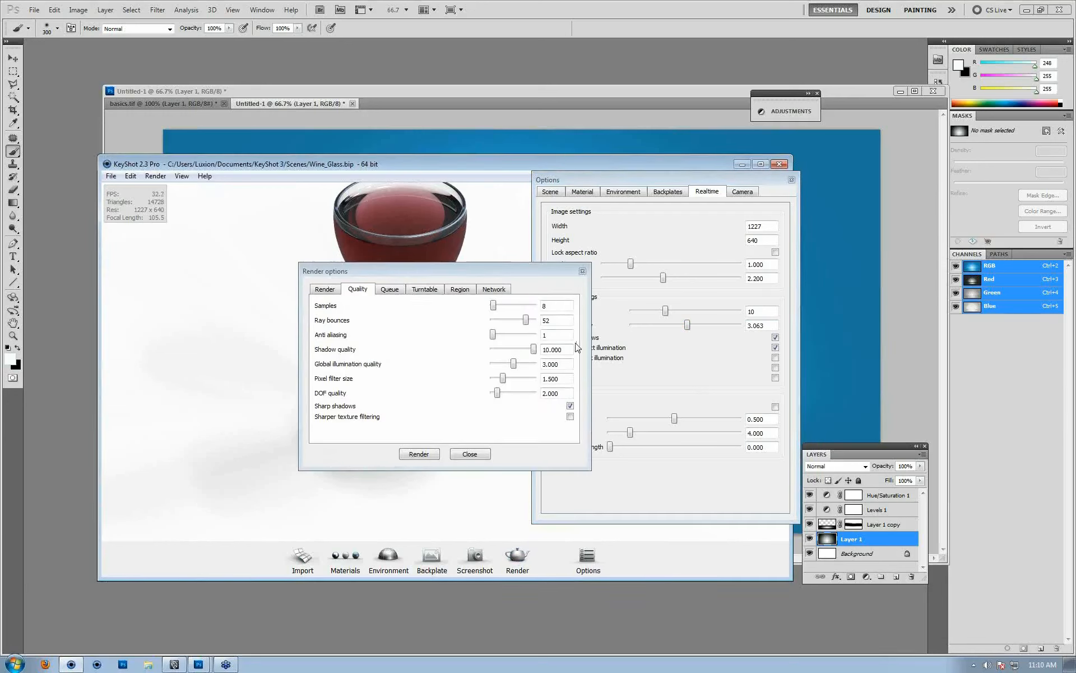
left_click_drag(568, 349, 303, 291)
type("3")
key("Tab")
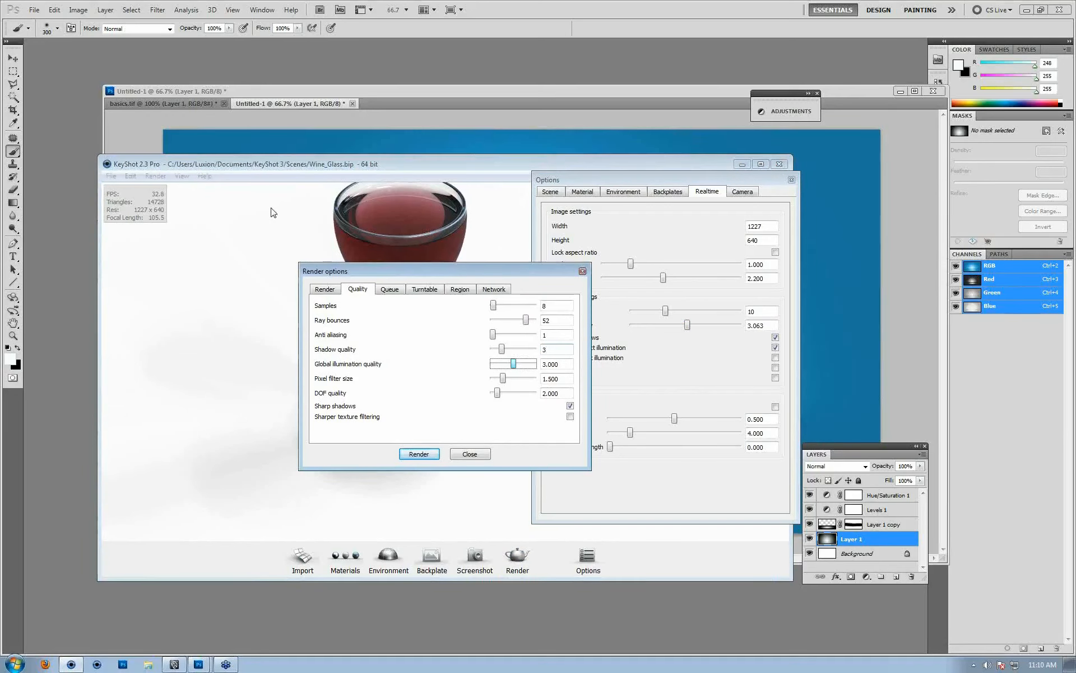
left_click(583, 272)
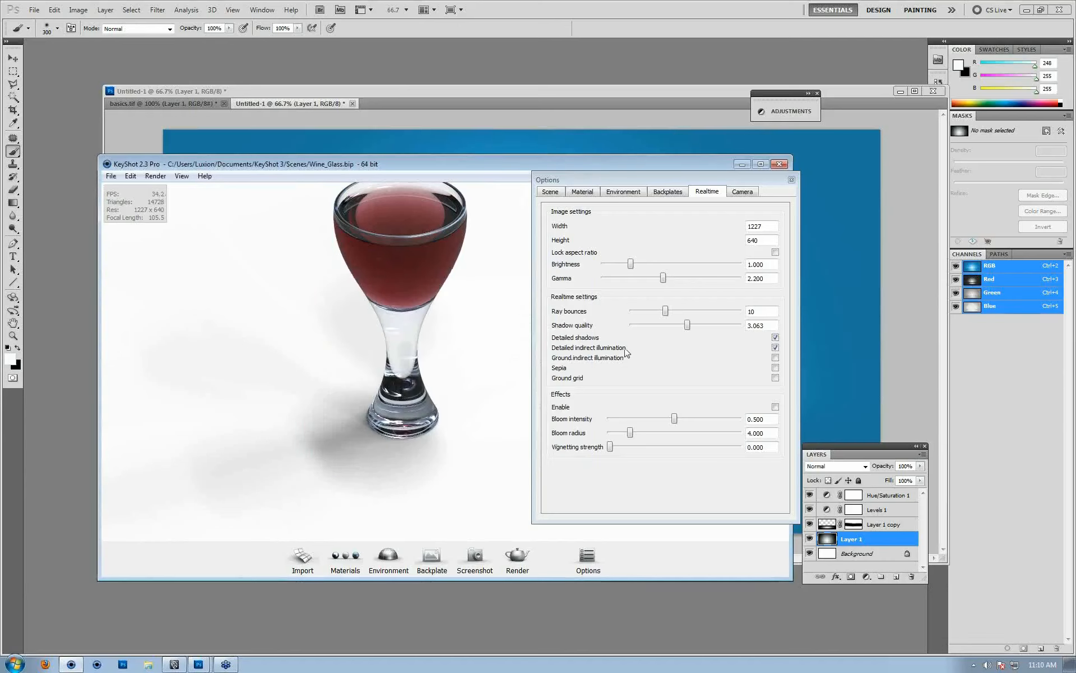
Step: Set the realtime shadow quality to 1 and inspect the shadow around the glass's base from near and far
left_click_drag(687, 325, 632, 326)
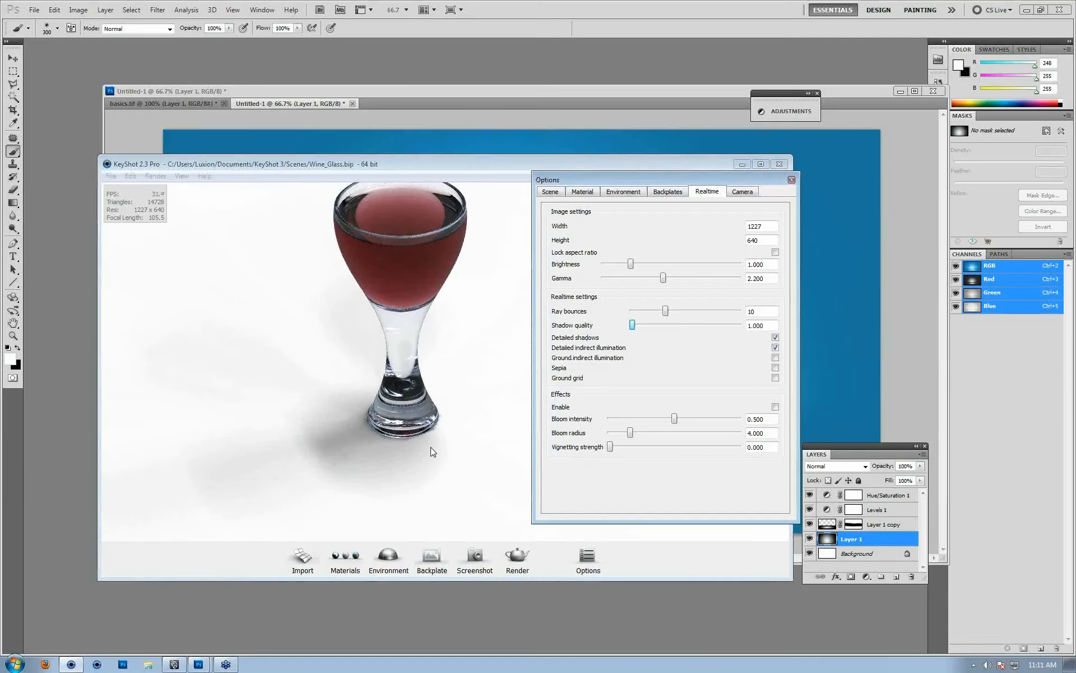
right_click_drag(451, 396, 180, 360, "alt")
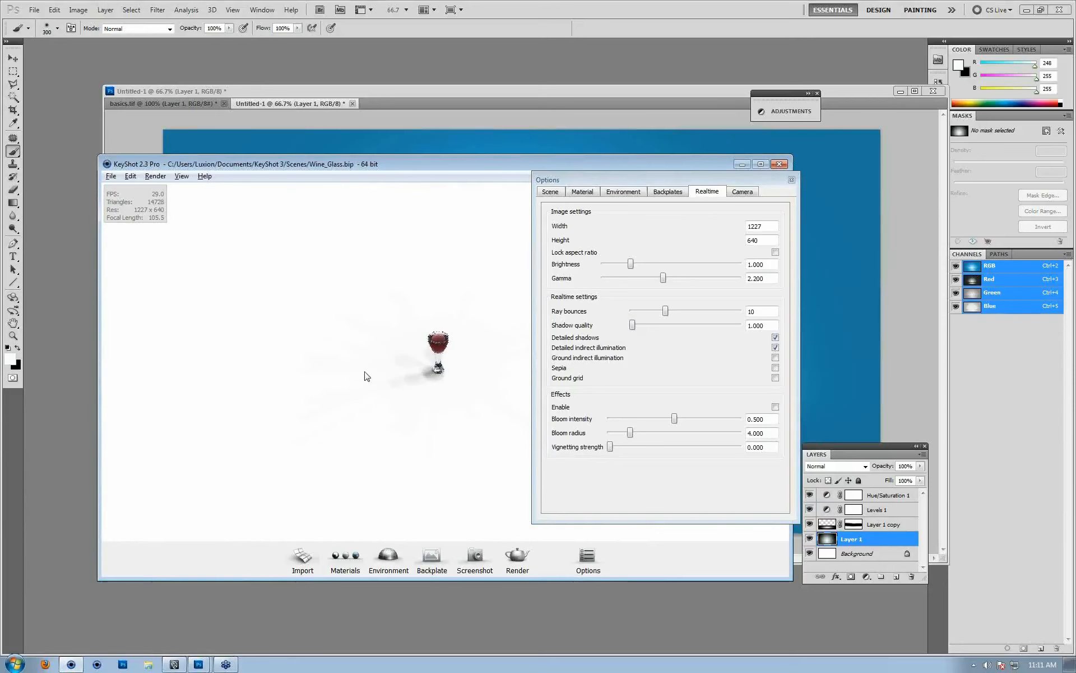
right_click_drag(392, 381, 560, 395, "alt")
right_click_drag(275, 362, 572, 394, "alt")
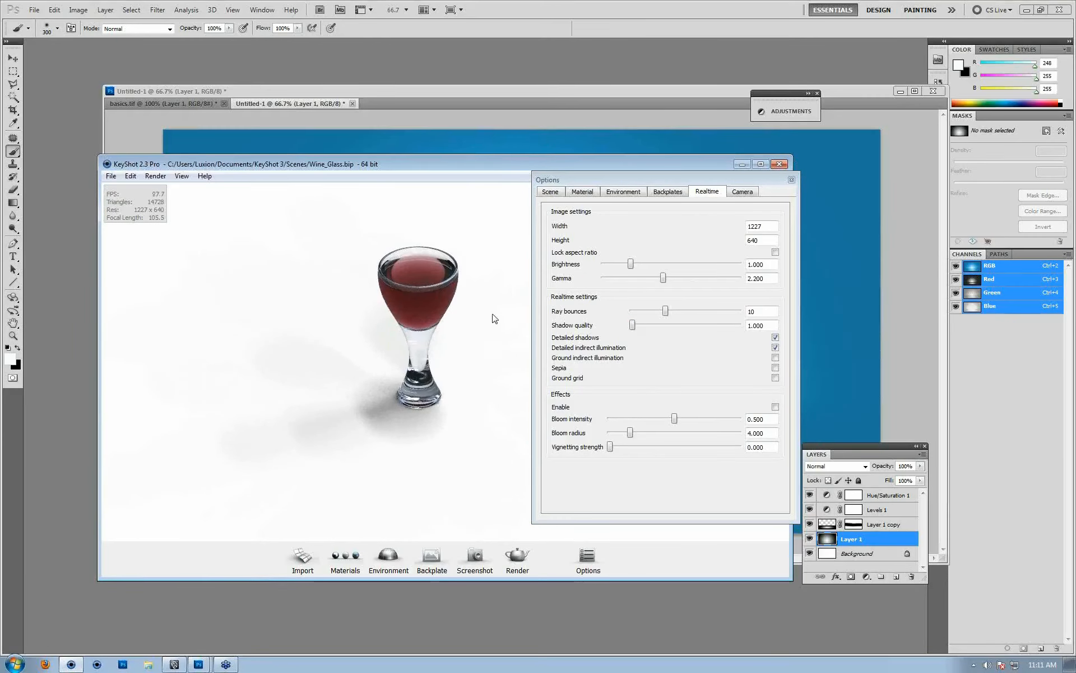
right_click_drag(360, 398, 405, 413, "alt")
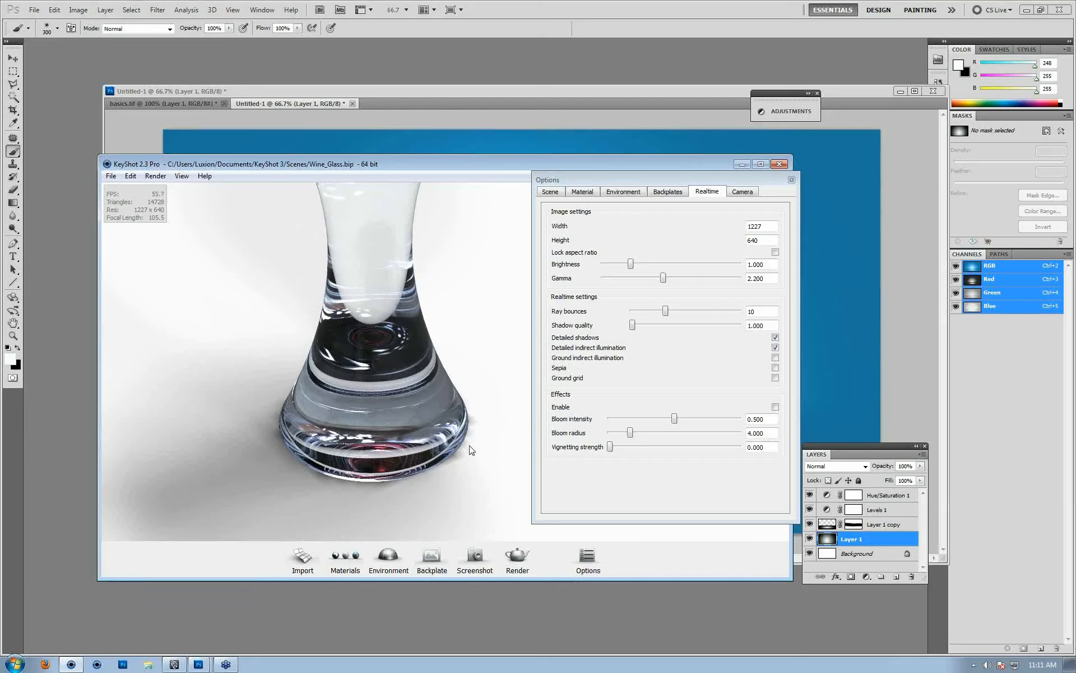
left_click_drag(475, 451, 266, 391)
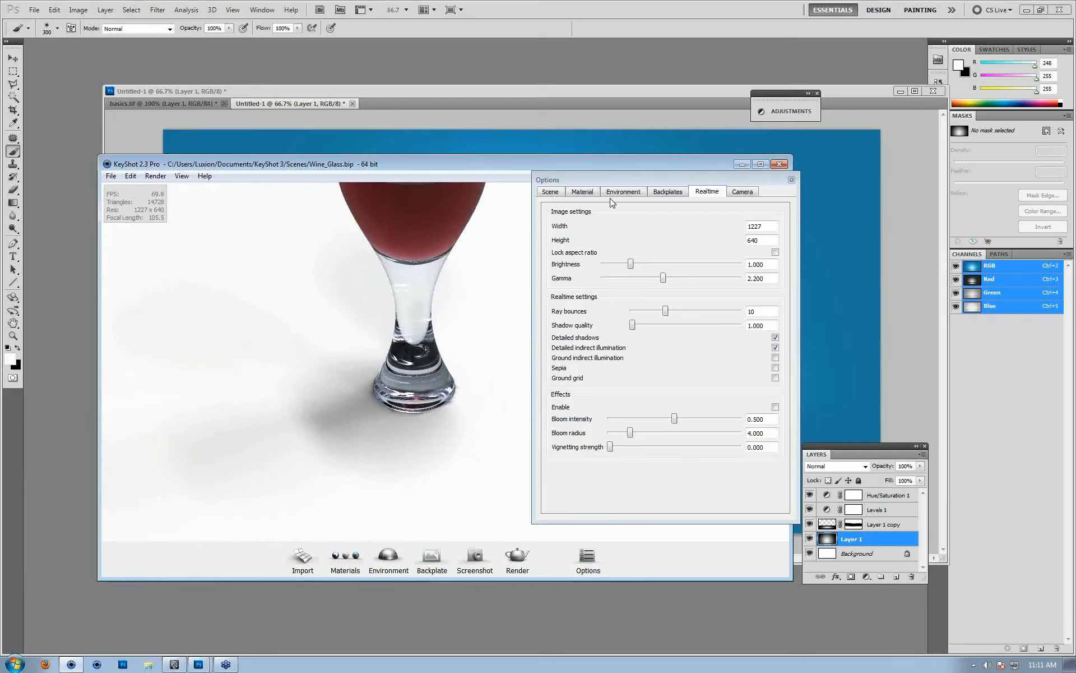
Step: Compare the environment's shadows at ground sizes 8.369 and 5, finishing with a ground size of 22.518
left_click(624, 192)
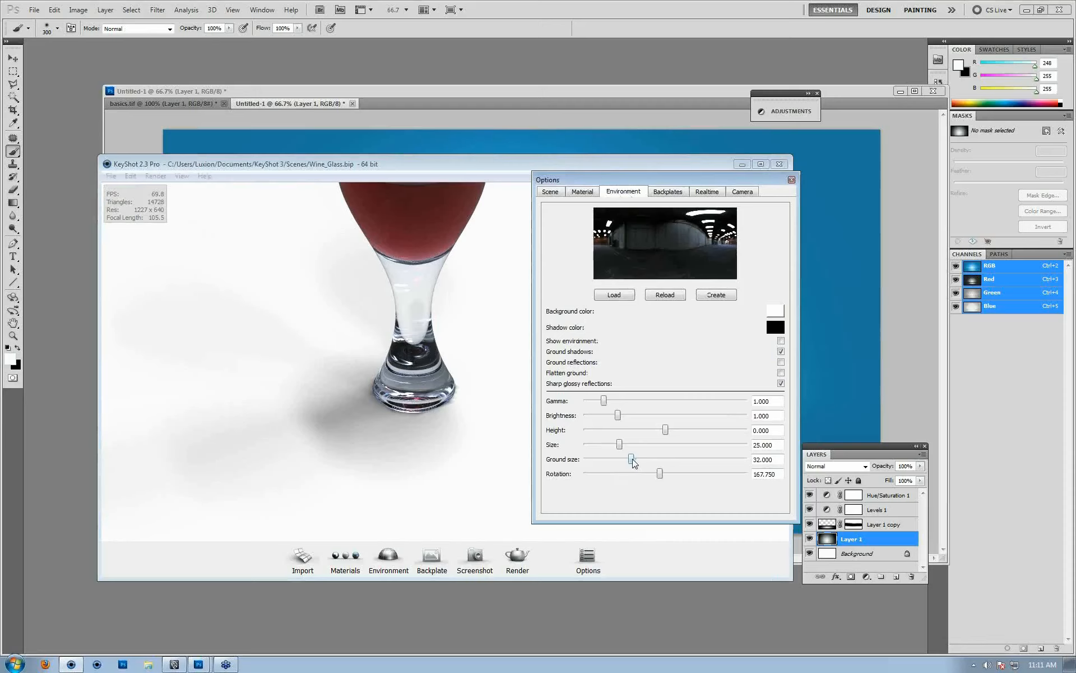
left_click_drag(633, 462, 593, 461)
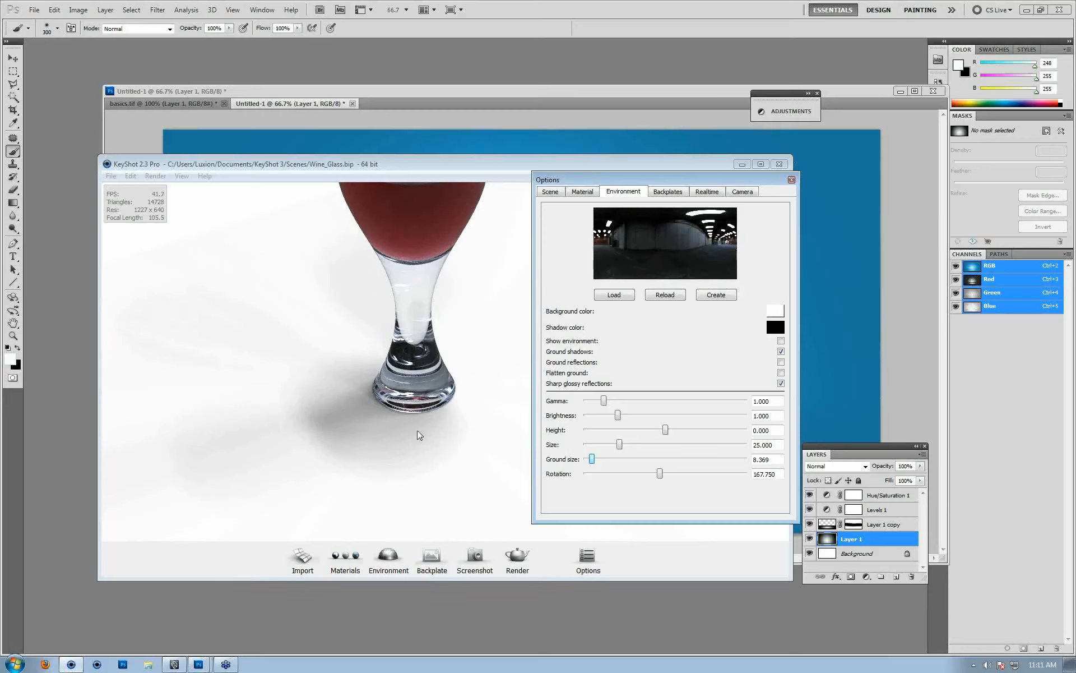
left_click_drag(476, 336, 371, 348)
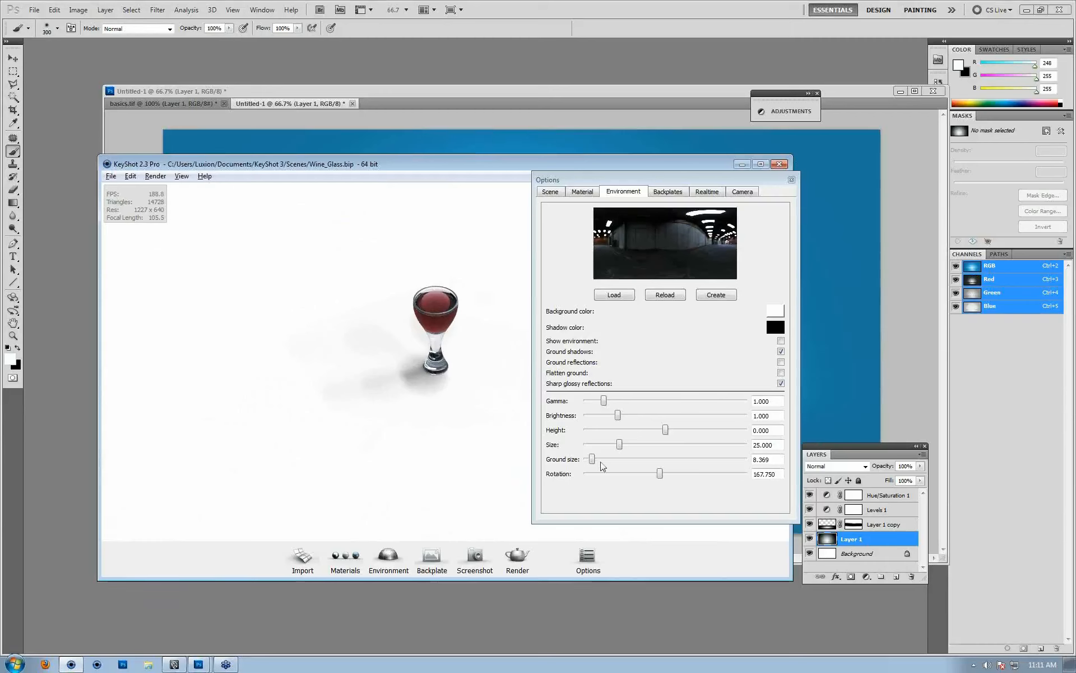
mouse_move(593, 460)
left_mouse_down()
mouse_move(621, 459)
mouse_move(578, 459)
left_mouse_up()
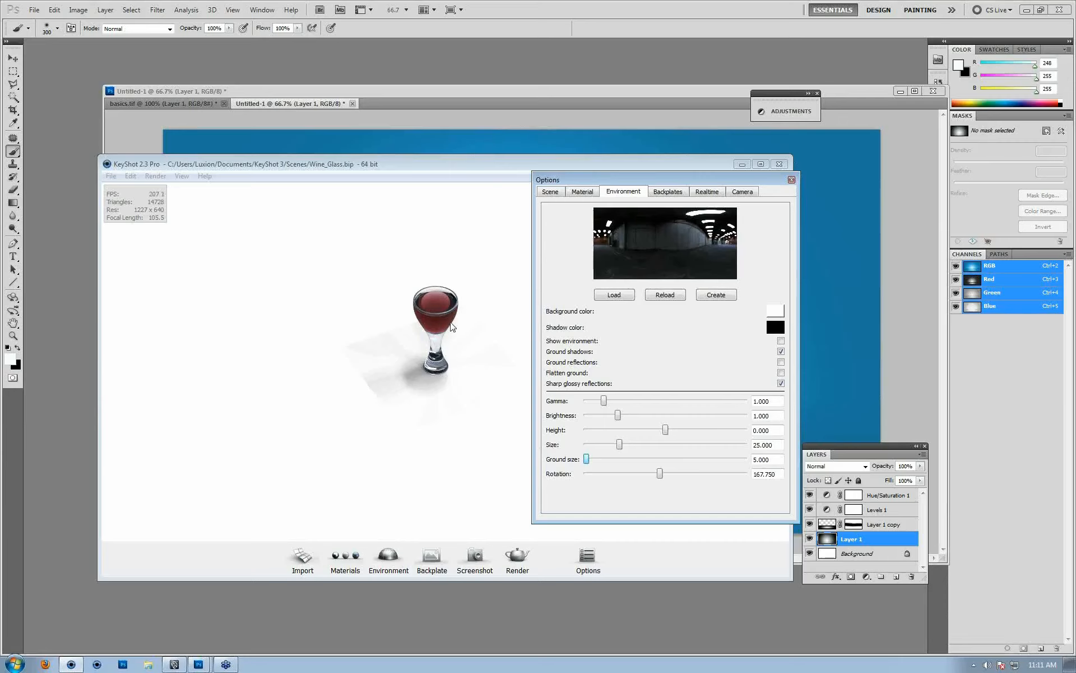
left_click_drag(587, 459, 612, 457)
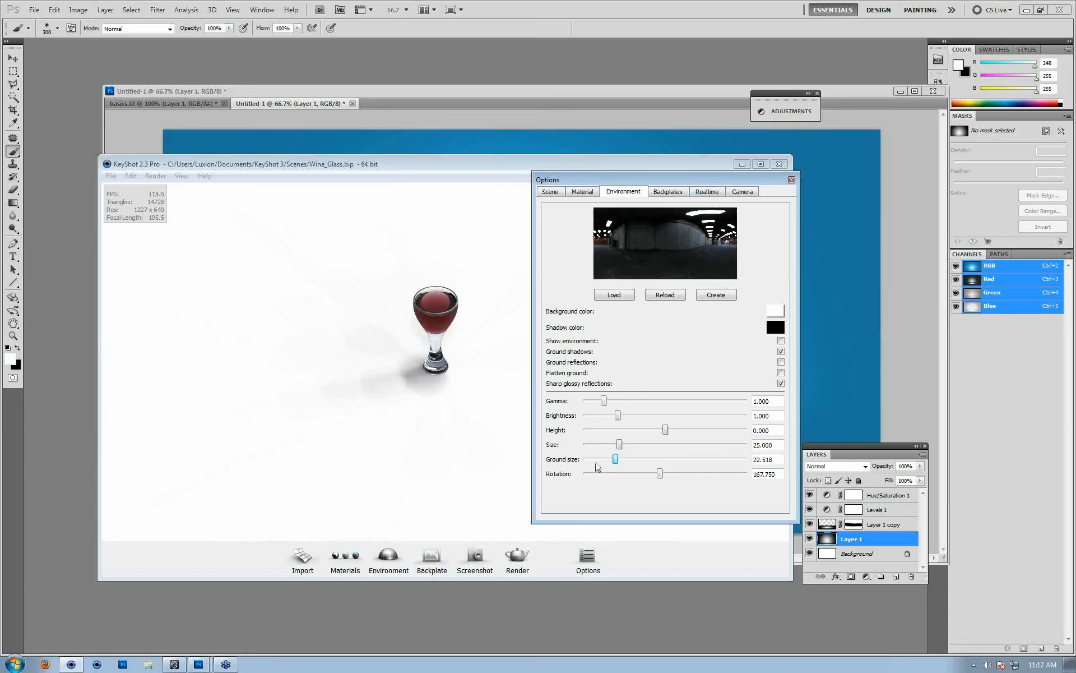
Step: Lower the render's global illumination quality to 1 and close the render options
left_click(517, 556)
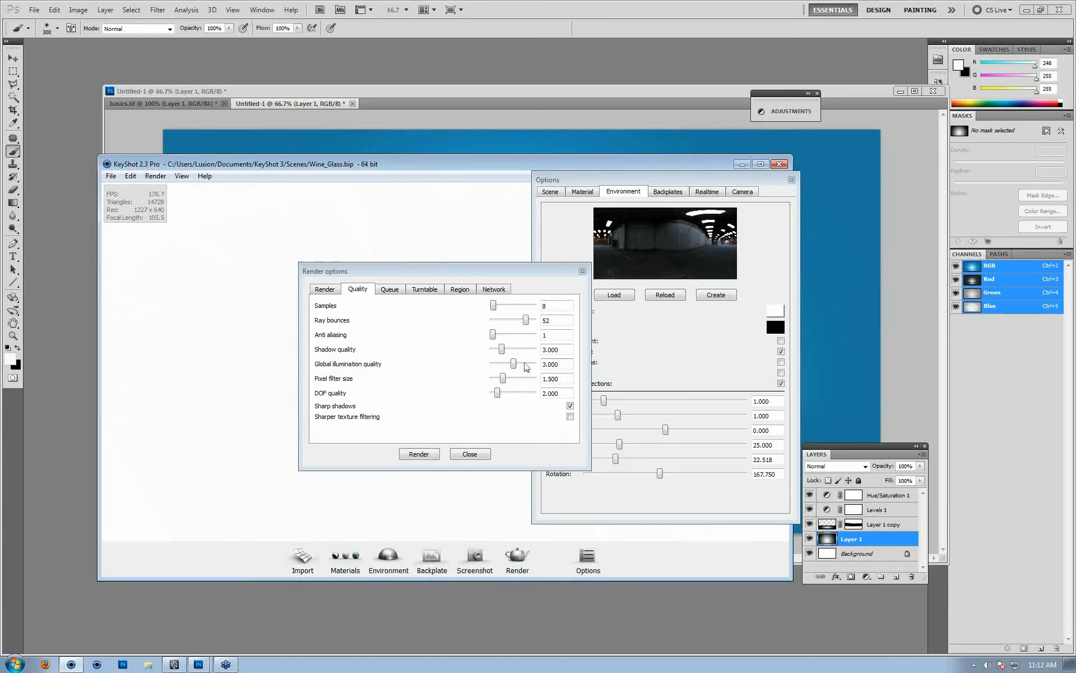
left_click_drag(512, 364, 492, 364)
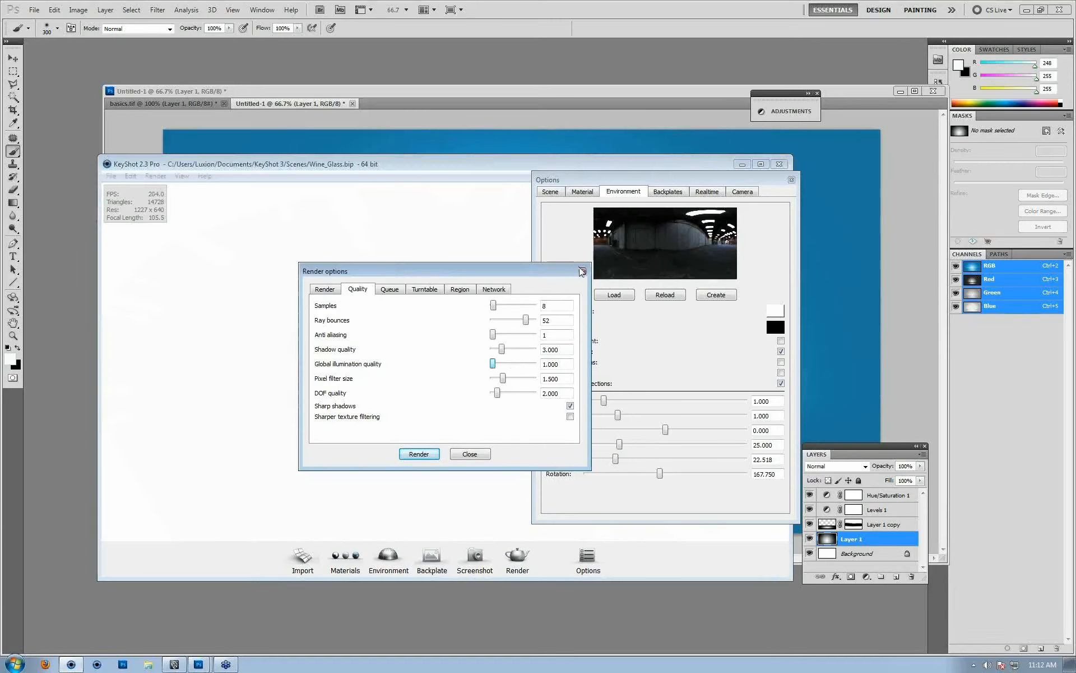
left_click(582, 271)
Step: Import ground_plane.obj beneath the wine glass and raise the environment size to 63.280
middle_click_drag(412, 348, 446, 381)
scroll(241, 320, "up", 5)
left_click(302, 556)
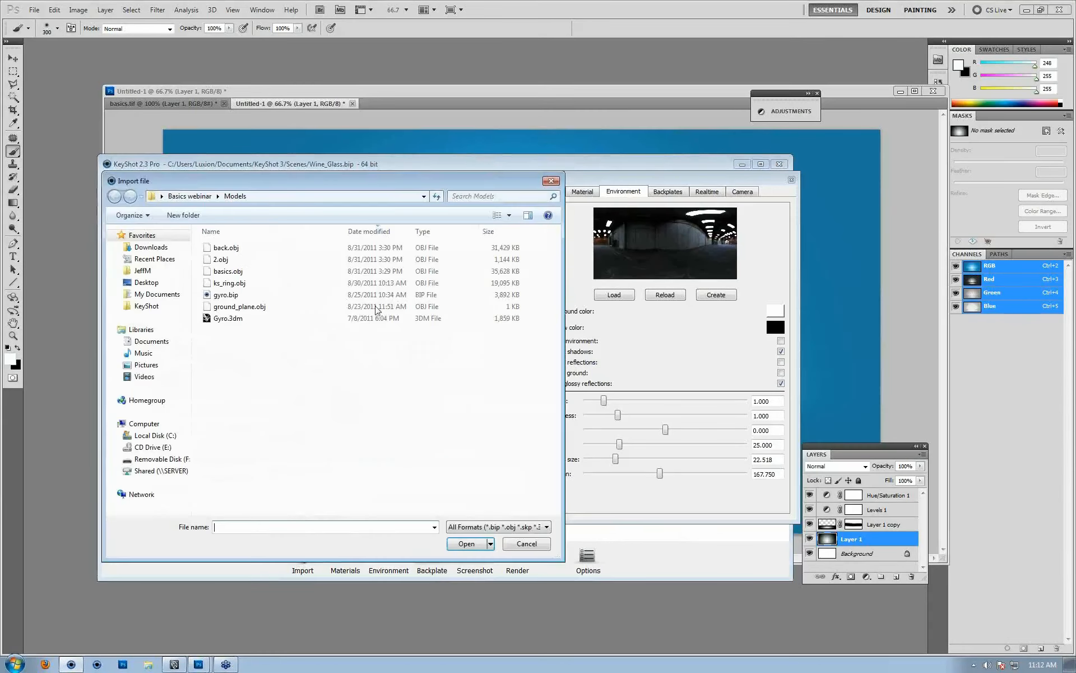
left_click(252, 306)
double_click(264, 306)
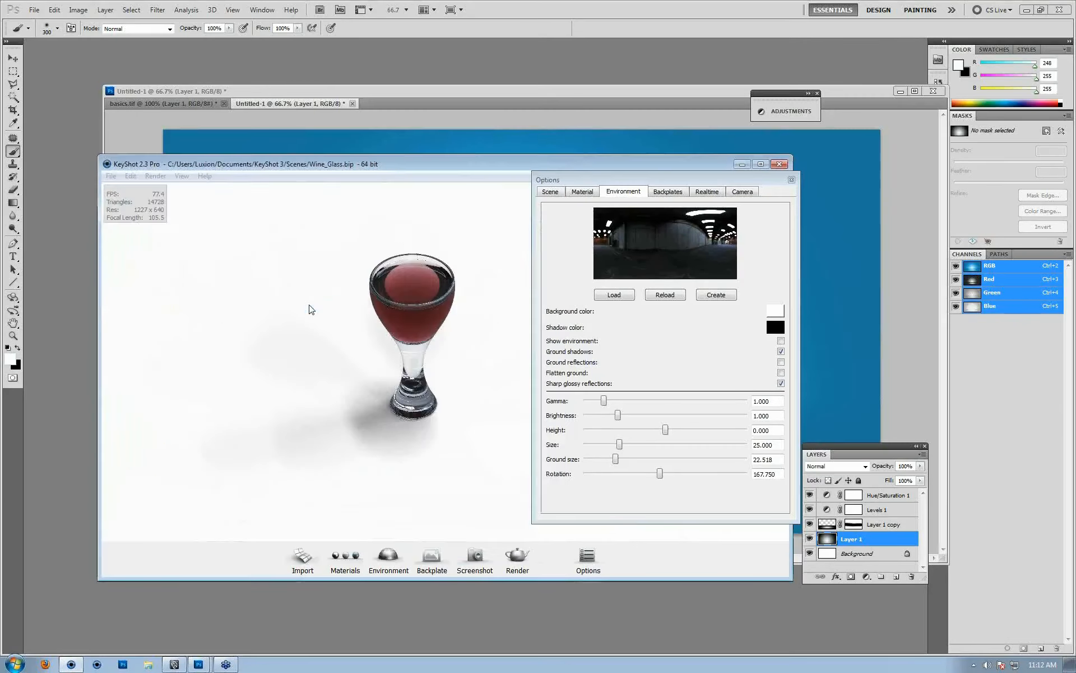
left_click(459, 460)
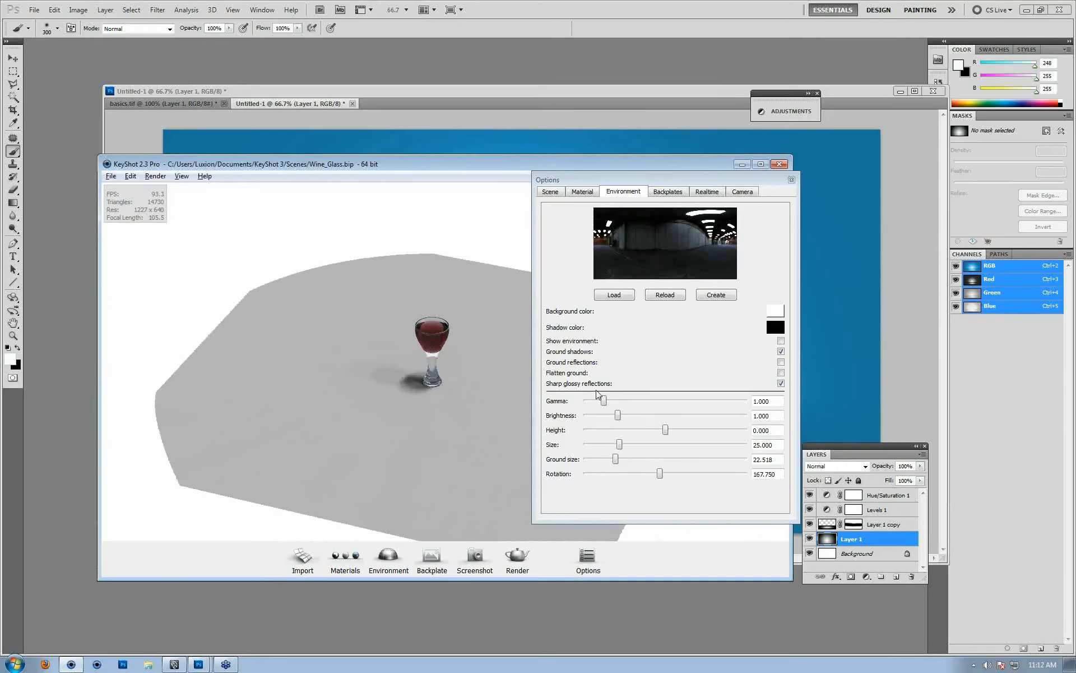
left_click_drag(619, 444, 683, 445)
Step: Change the wine glass's material type from Solid Glass to Diffuse
scroll(343, 351, "up", 5)
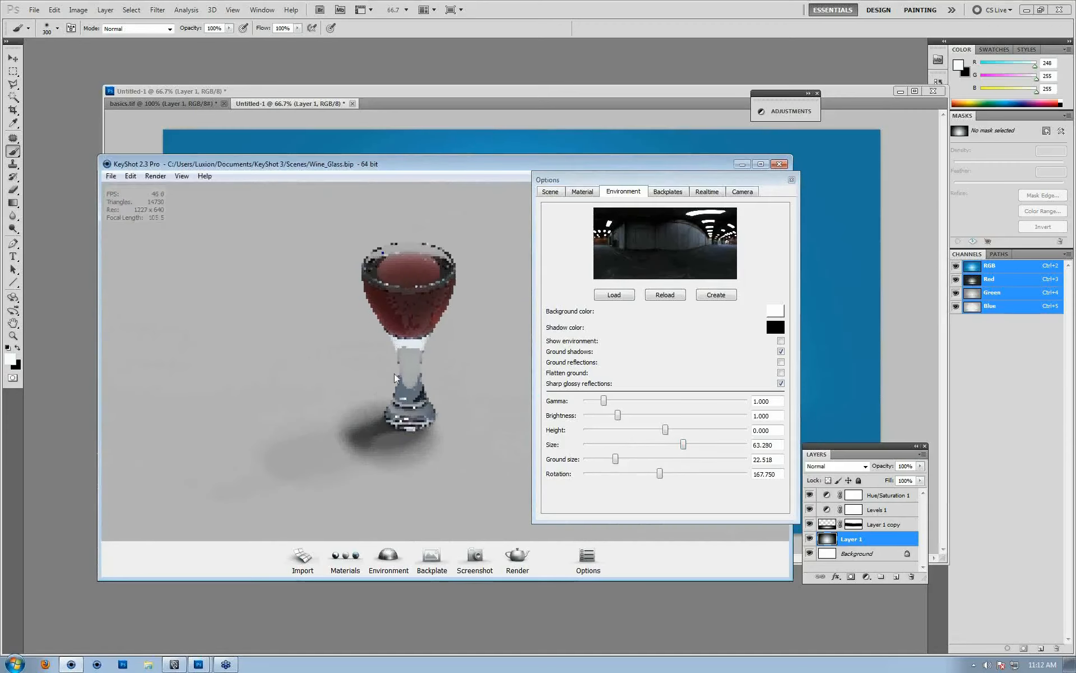
double_click(408, 369)
left_click(729, 241)
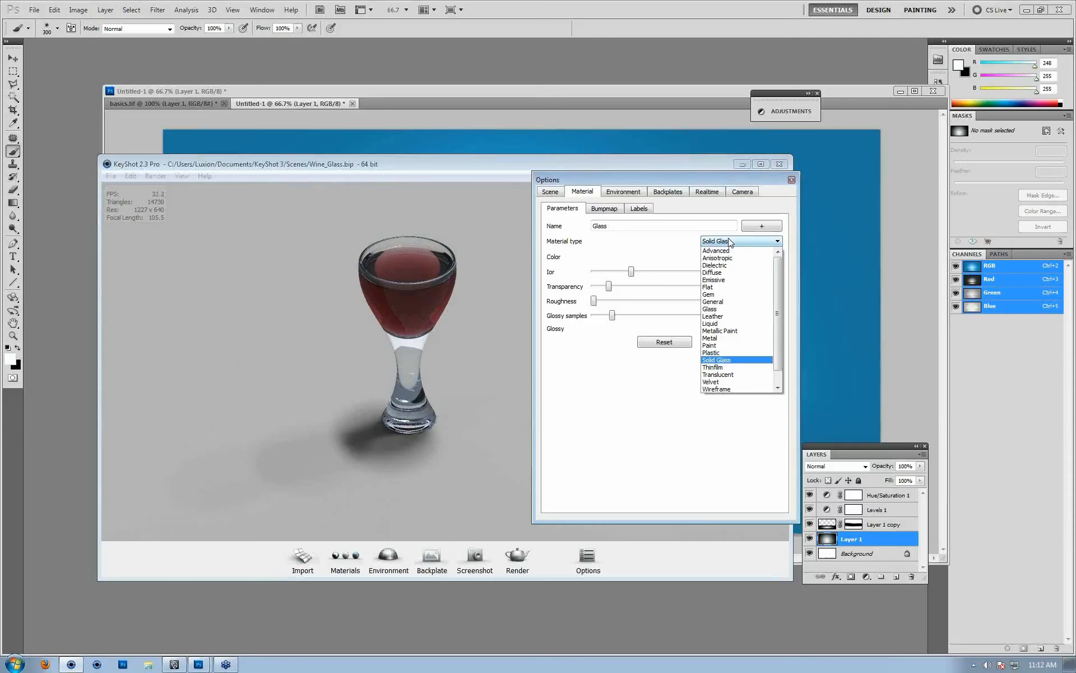
left_click(717, 279)
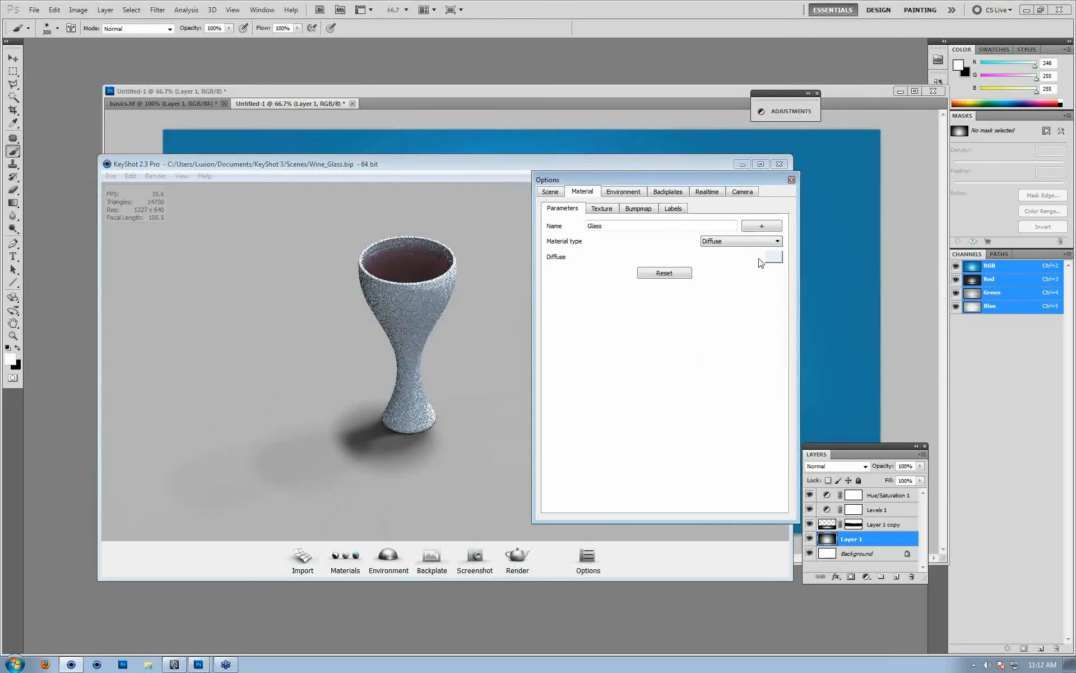
Step: Light the scene with the dark HDRLightStudio_c environment from the library and set the glass's diffuse color to bright red
left_click(389, 557)
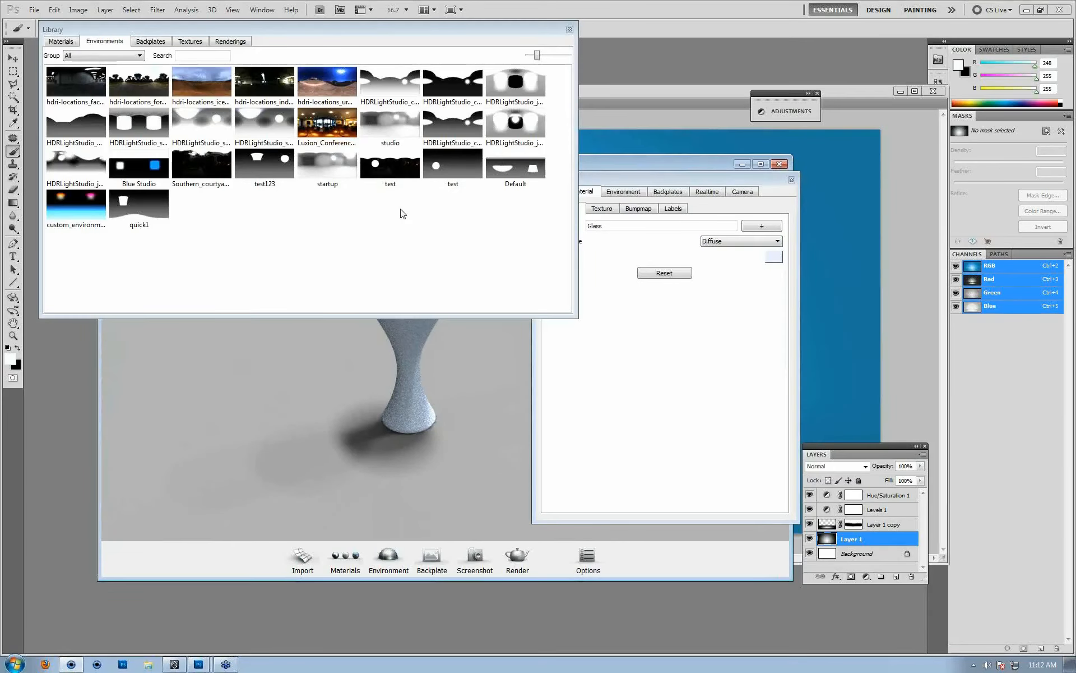
left_click_drag(453, 85, 414, 368)
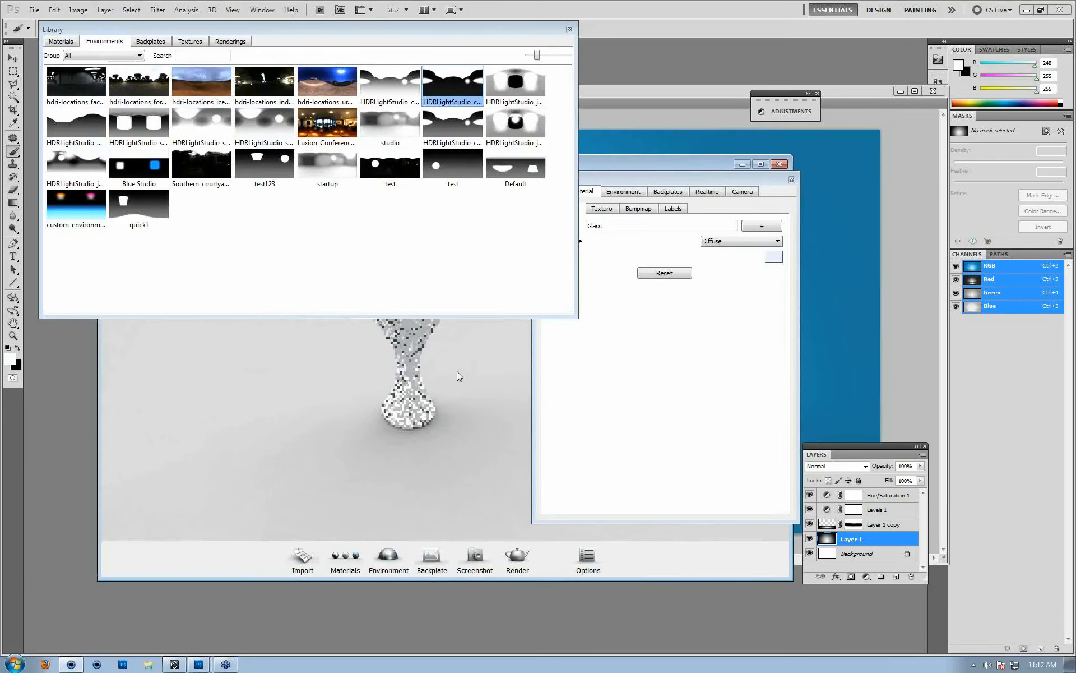
left_click(773, 257)
left_click_drag(786, 263, 802, 258)
left_click(730, 437)
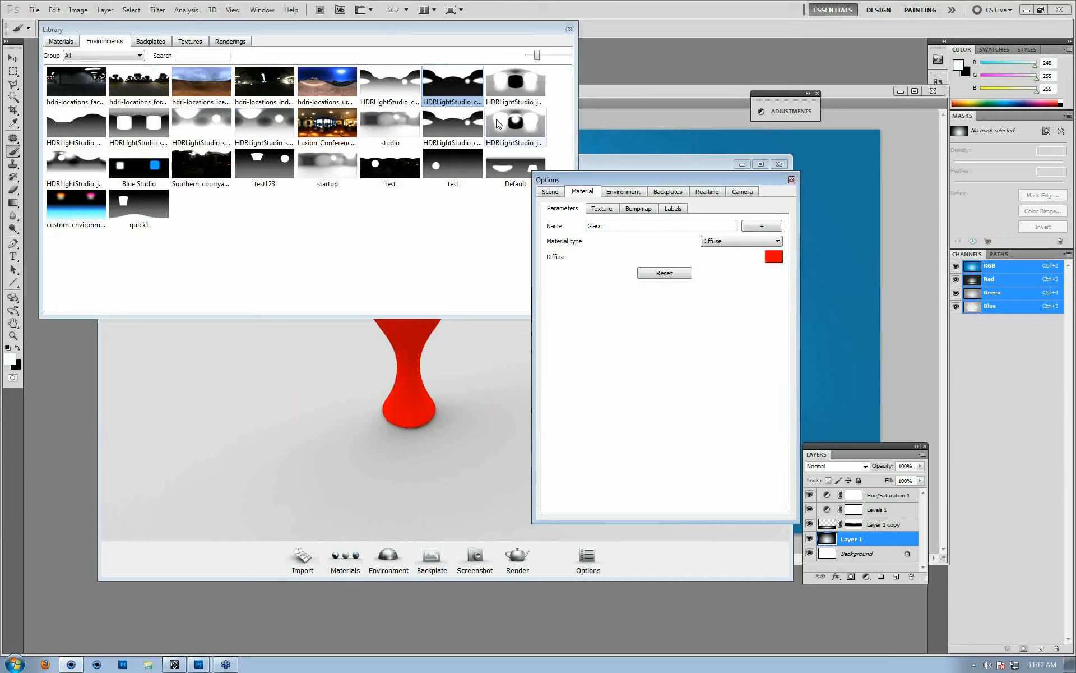
left_click(569, 30)
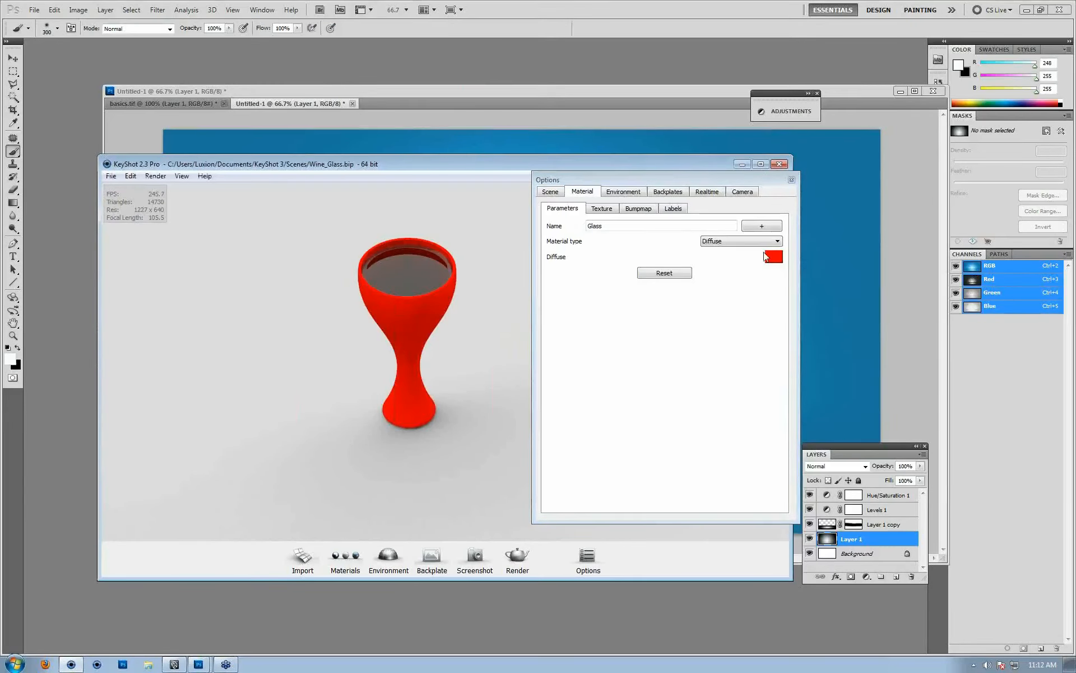
Step: Turn off detailed indirect illumination in the realtime settings and inspect the glass up close
left_click_drag(709, 181, 612, 175)
left_click(644, 189)
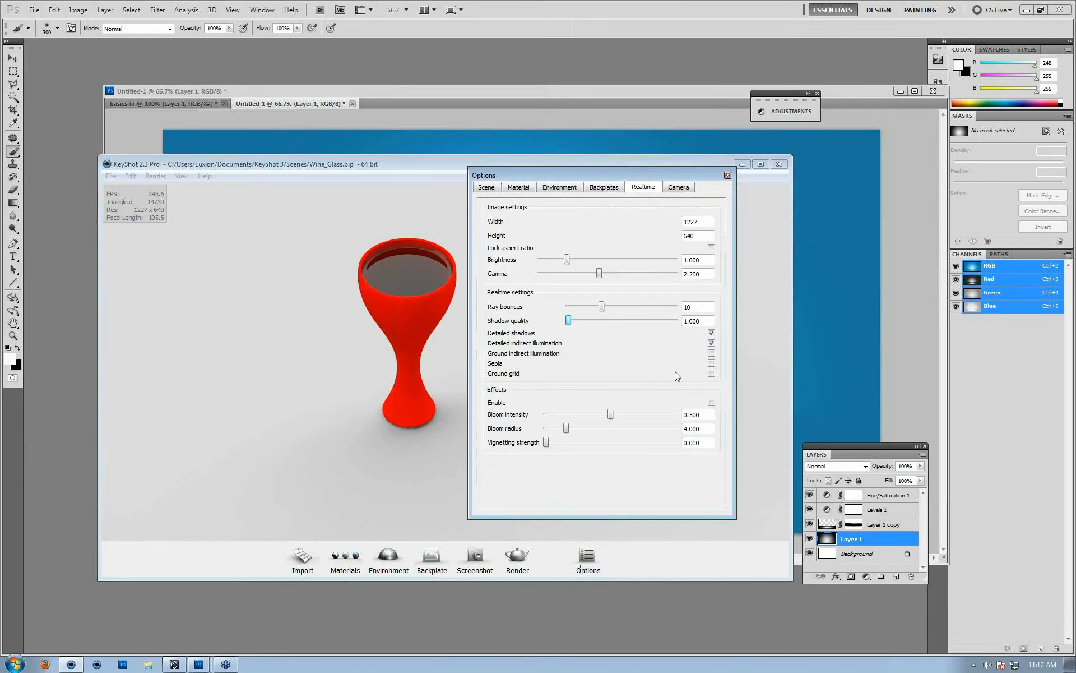
left_click(712, 344)
scroll(272, 350, "up", 4)
left_click_drag(271, 351, 367, 248)
Step: Rotate the wine glass 90 degrees so it lies on its side over the ground plane
right_click(398, 235)
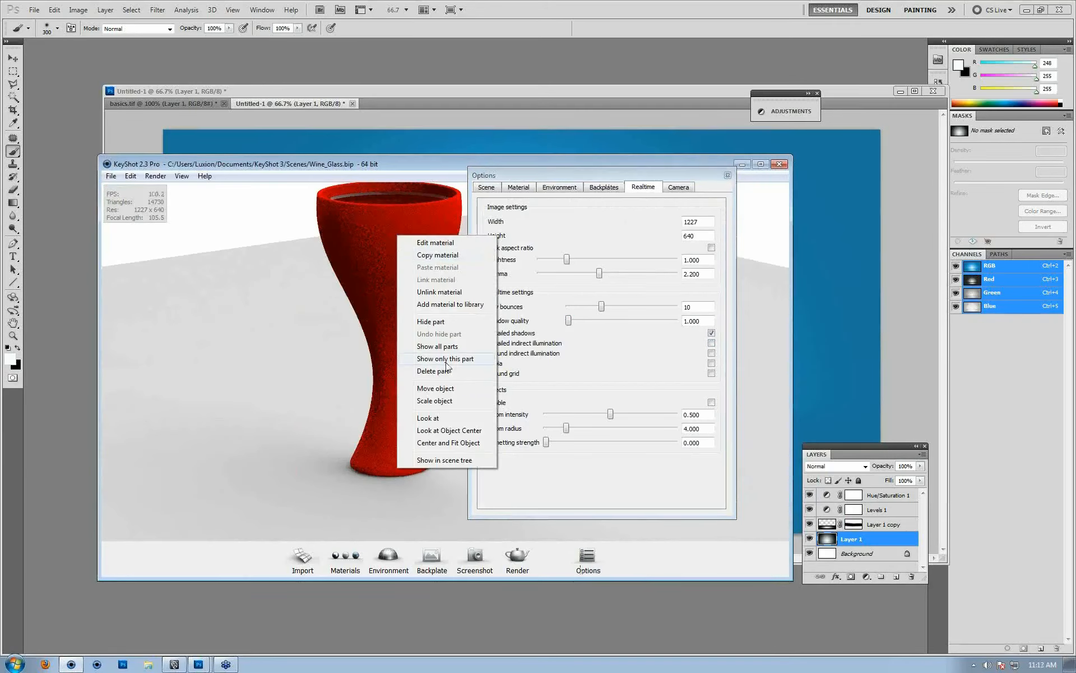
left_click(435, 387)
left_click_drag(419, 318, 393, 356)
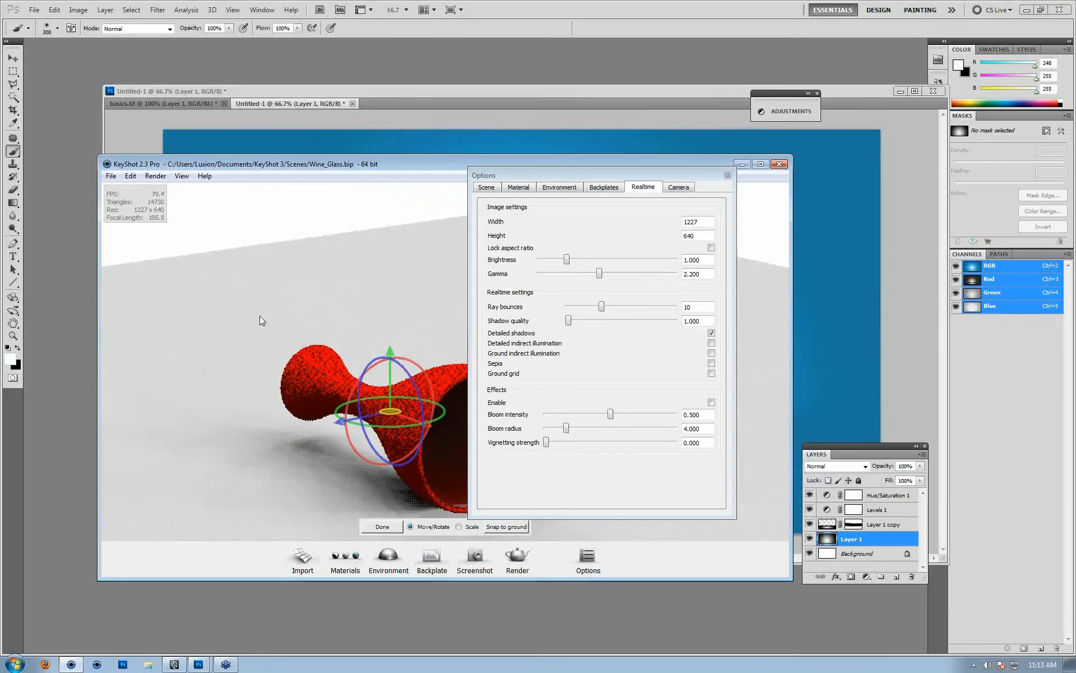
left_click_drag(260, 319, 311, 314)
Step: Turn on detailed and ground indirect illumination, and finish moving the glass
left_click(712, 343)
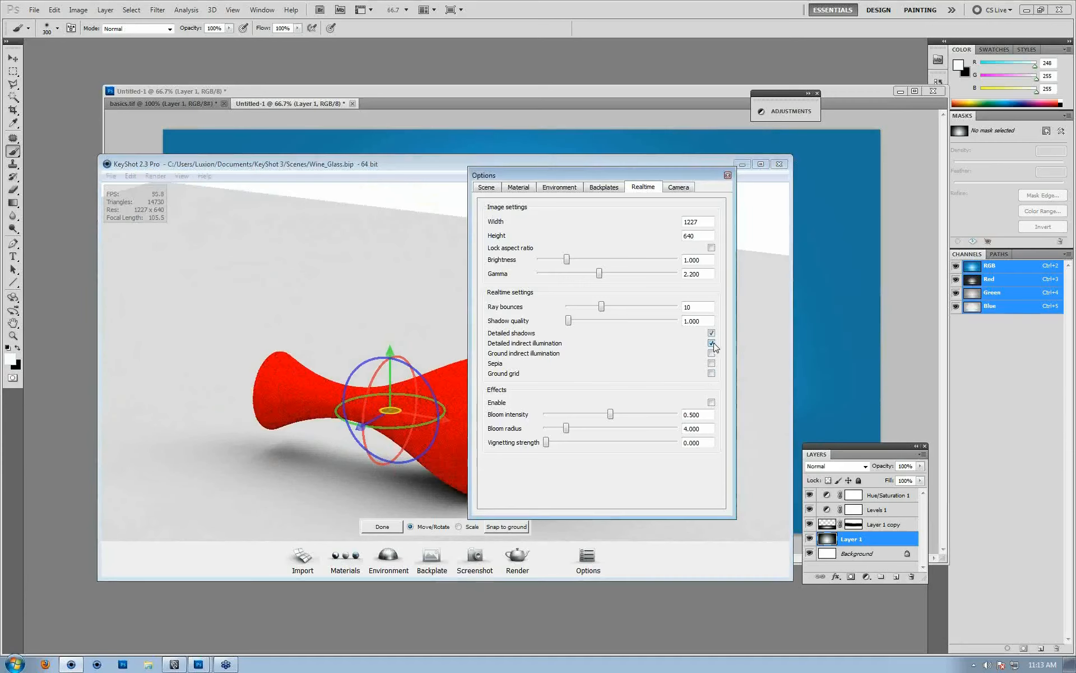
middle_click_drag(305, 315, 238, 251)
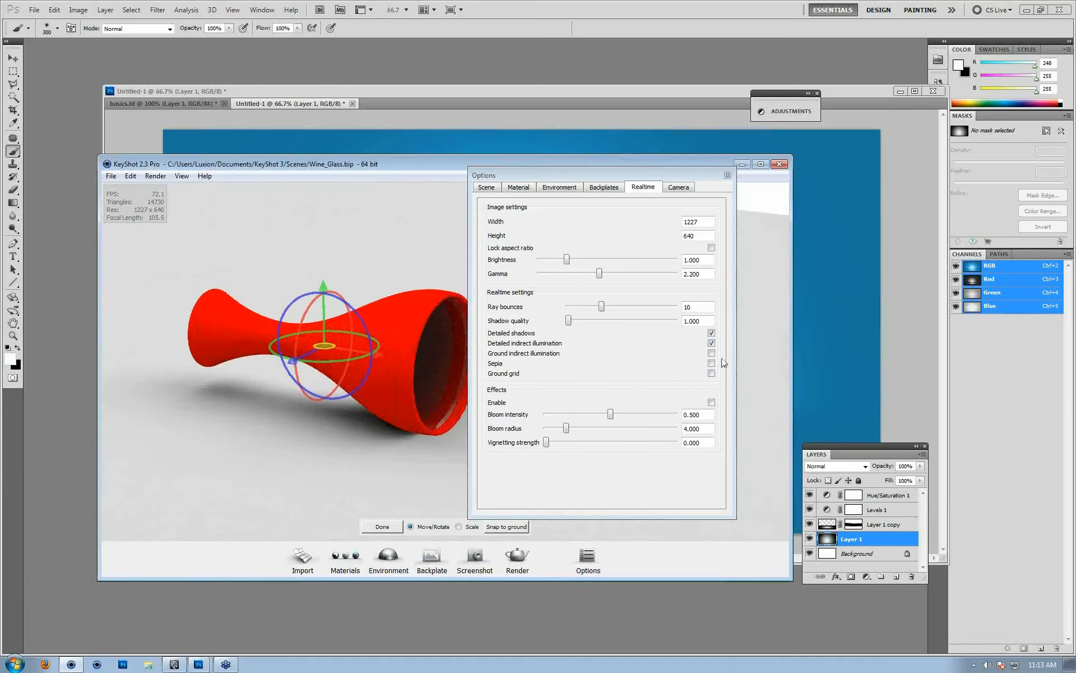
left_click(711, 353)
left_click_drag(353, 378, 314, 365)
right_click_drag(314, 366, 400, 527)
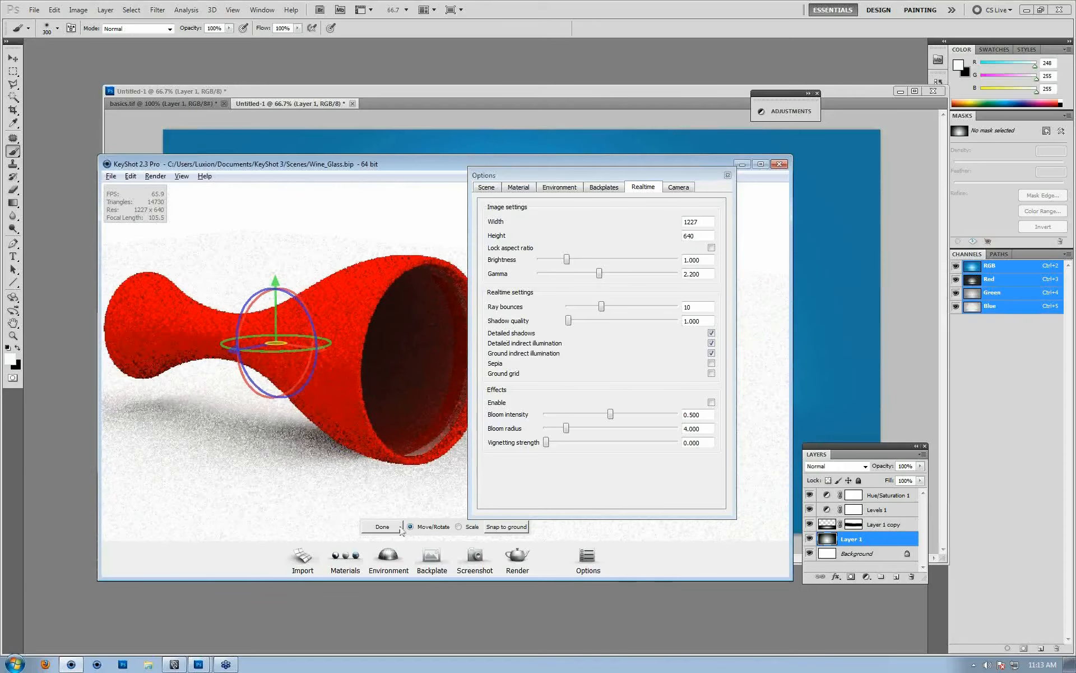
left_click(399, 528)
left_click_drag(289, 405, 385, 386)
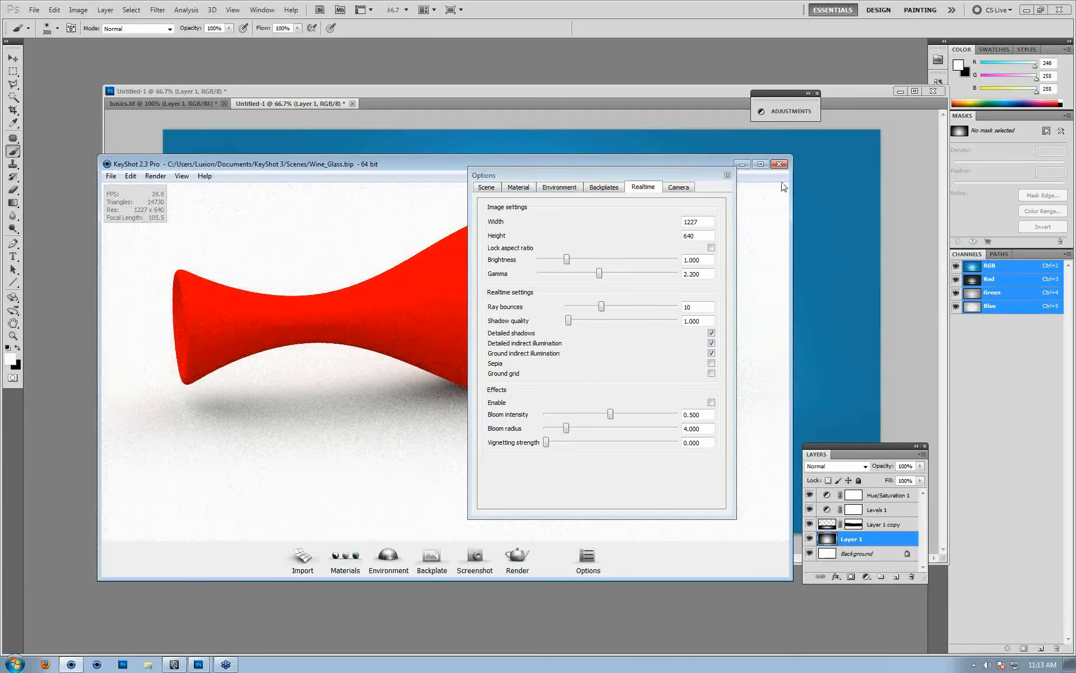
left_click(728, 175)
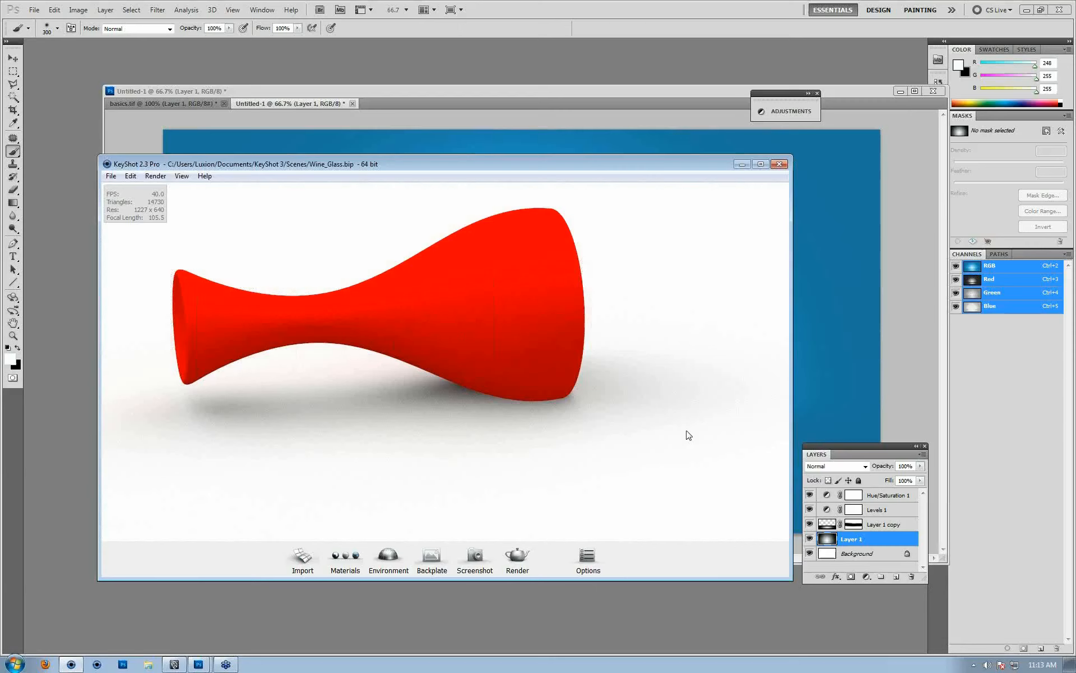
Step: Compare the glass with detailed and ground indirect illumination both turned off and both turned back on
left_click(587, 558)
left_click_drag(612, 178, 664, 159)
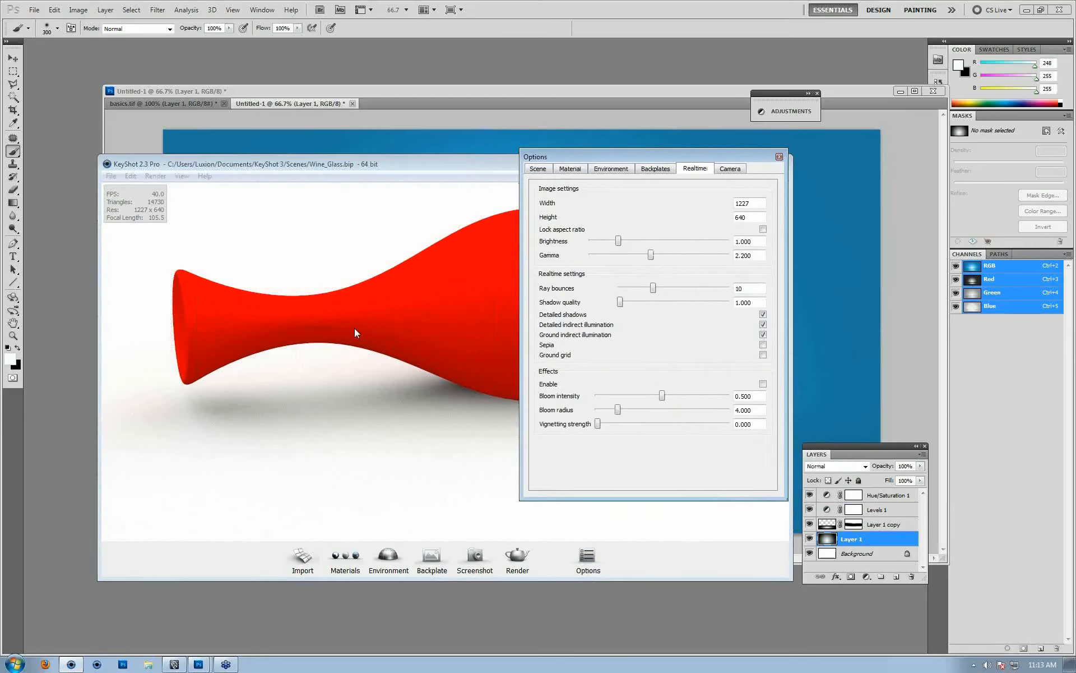
left_click(763, 324)
left_click(763, 334)
left_click_drag(633, 161, 802, 118)
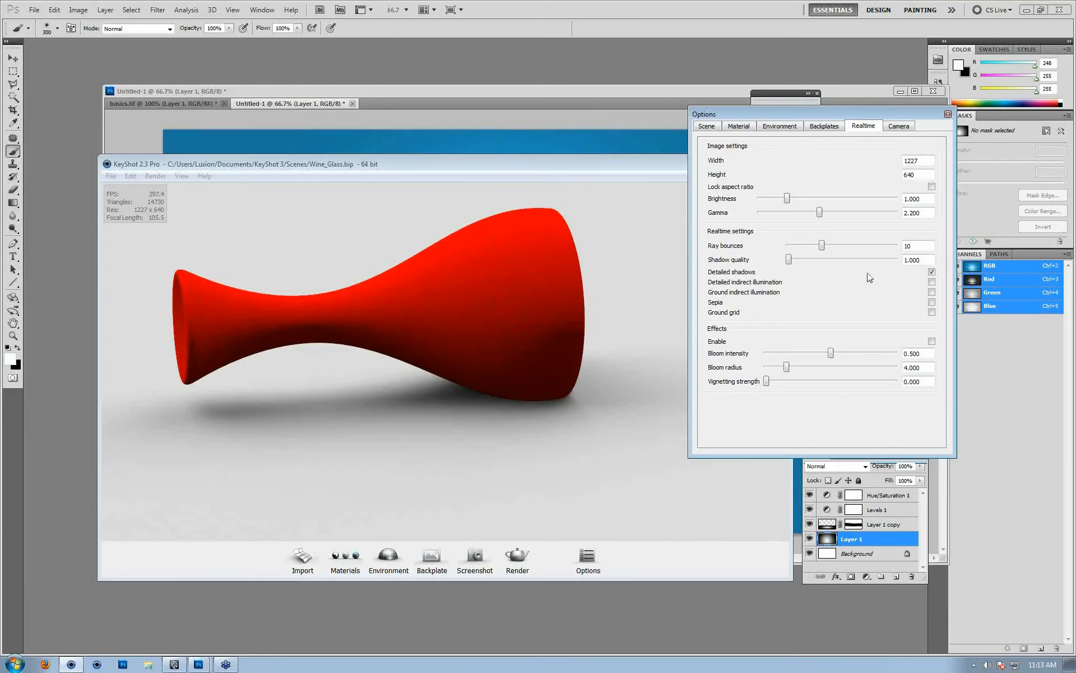
left_click(932, 282)
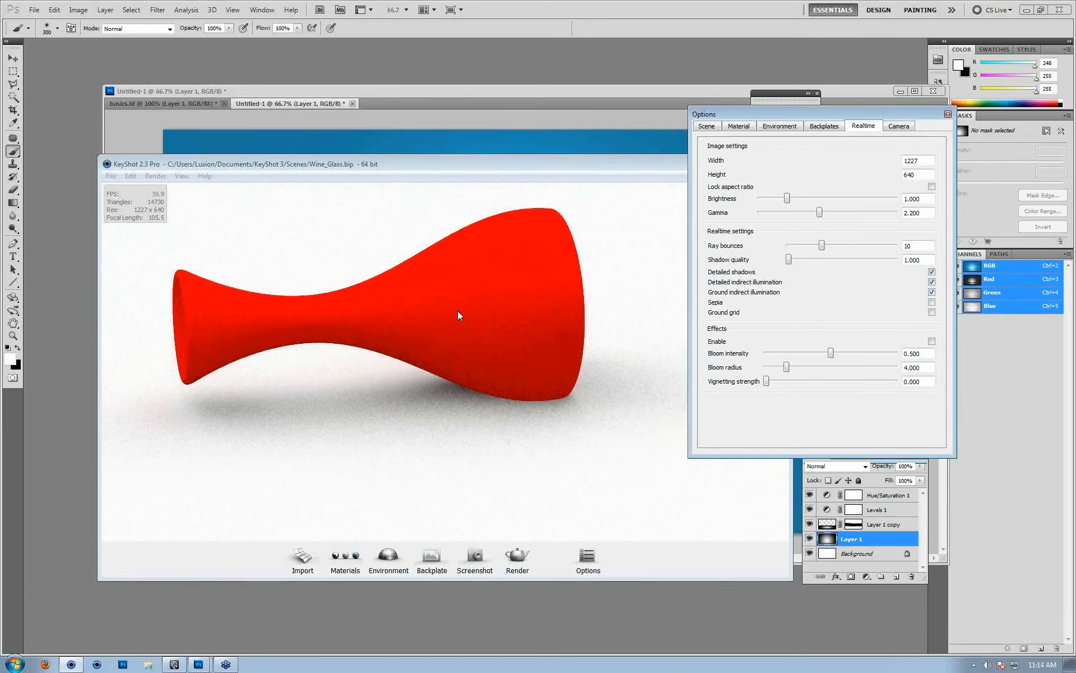
Step: Raise the wine glass above the ground plane to a Y position of about 2.6
scroll(498, 356, "down", 8)
left_click_drag(497, 357, 451, 337)
right_click(451, 338)
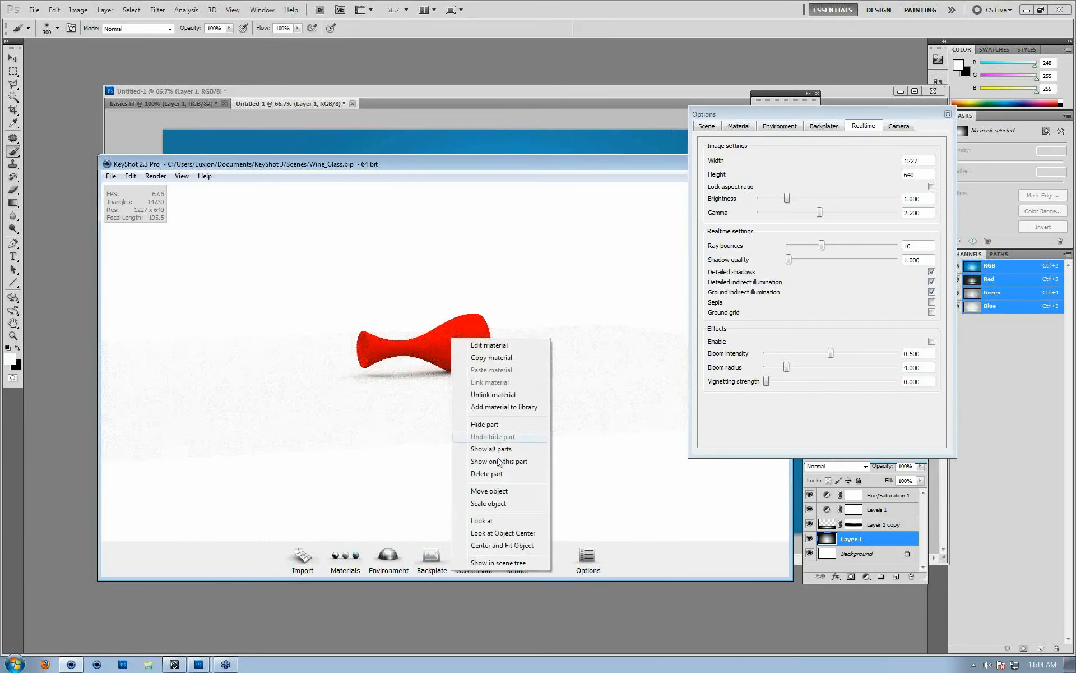
left_click(494, 492)
left_click_drag(423, 286, 421, 256)
right_click(569, 344)
right_click(536, 414)
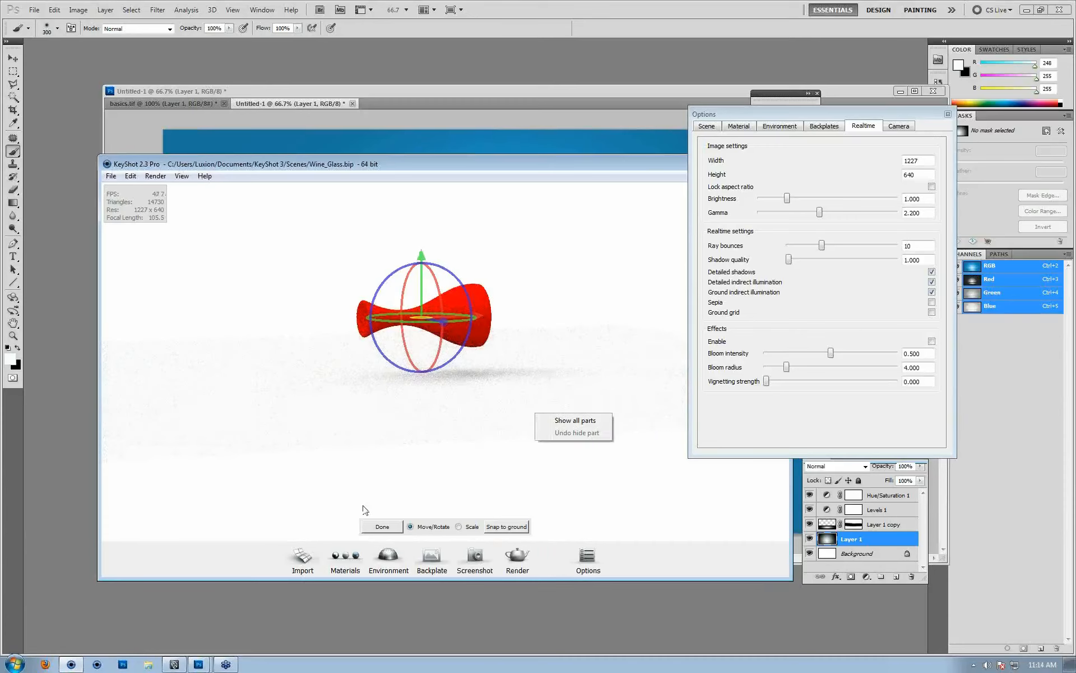
left_click(382, 526)
Step: Select ground_plane_group among the scene's parts and start the Move object command on it
right_click(436, 419)
left_click(617, 400)
right_click(600, 357)
left_click(705, 126)
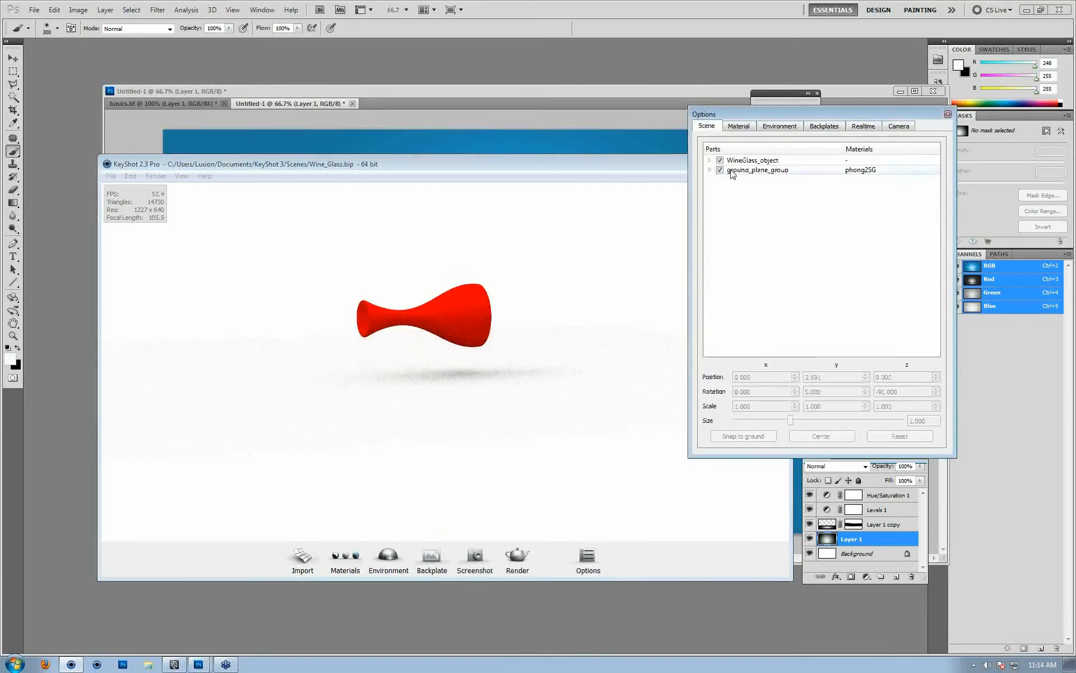
left_click(751, 160)
left_click(749, 169)
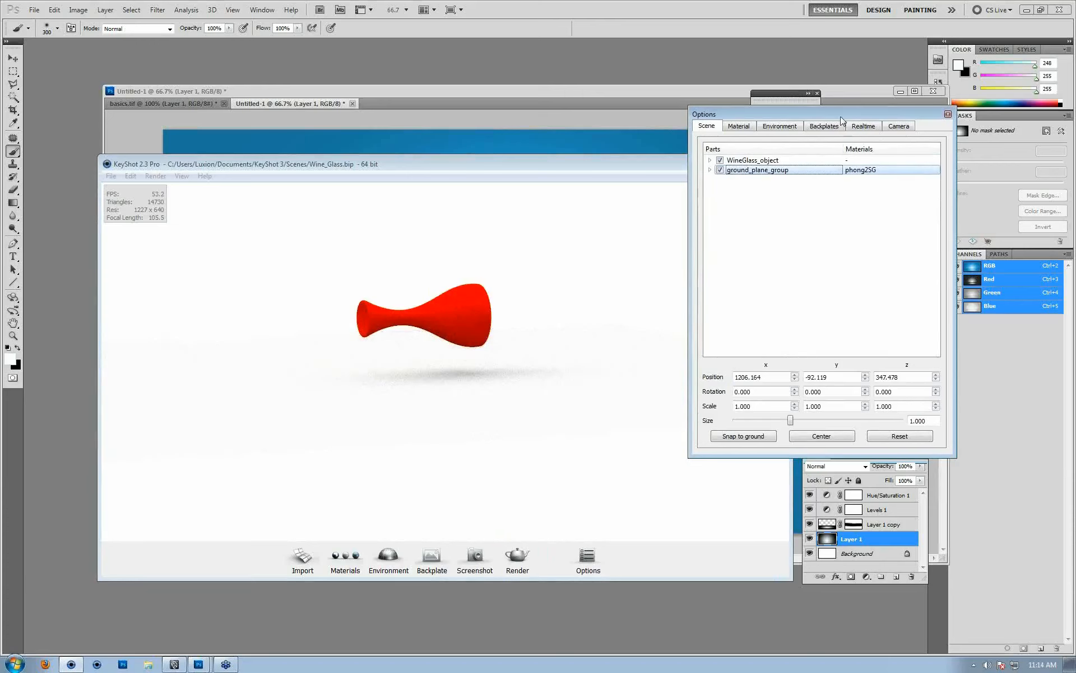
left_click_drag(840, 121, 728, 129)
right_click(688, 176)
left_click(716, 337)
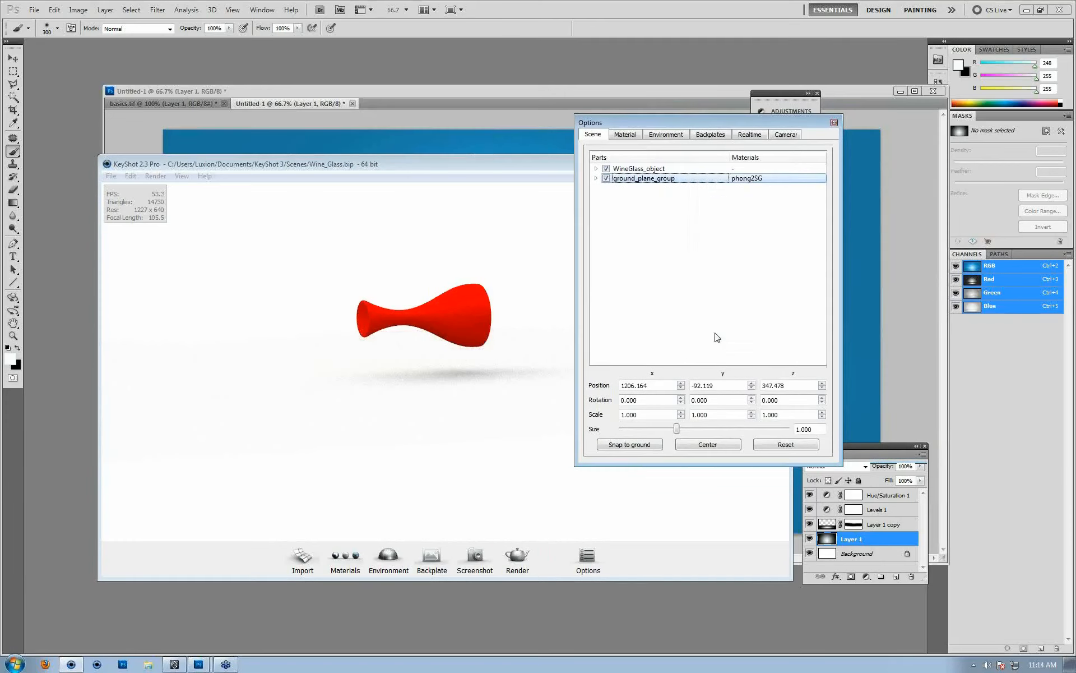
Step: Rotate the ground plane about its Y axis to -135 degrees
mouse_move(461, 377)
left_mouse_down()
mouse_move(399, 339)
mouse_move(279, 330)
mouse_move(480, 377)
left_mouse_up()
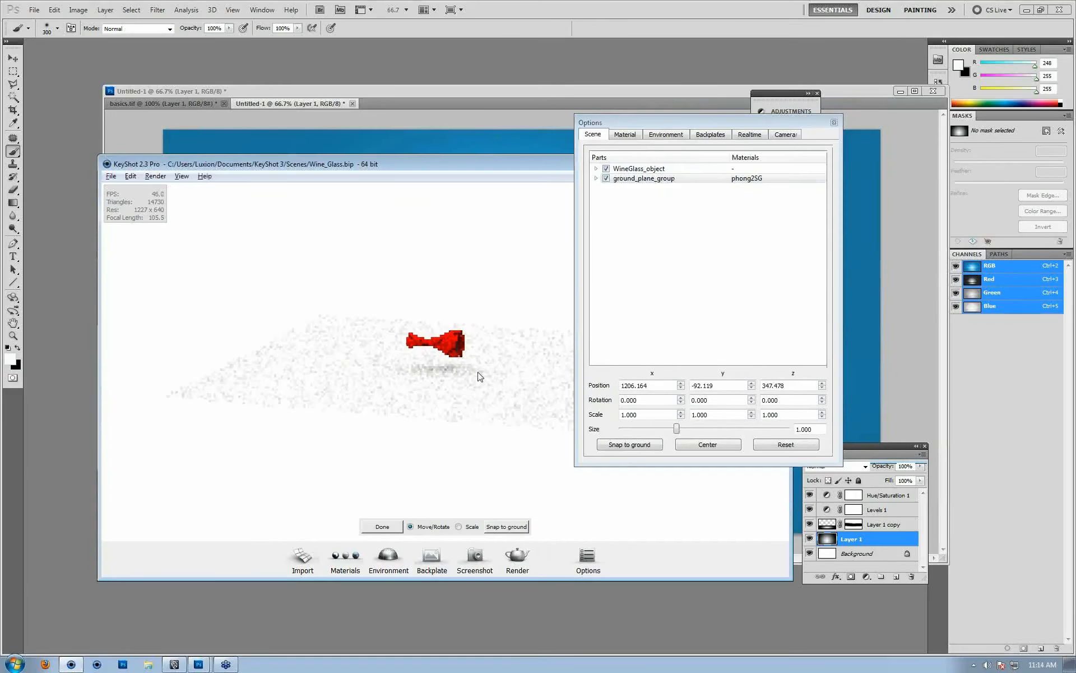
left_click(751, 397)
left_click(753, 399)
left_click(754, 403)
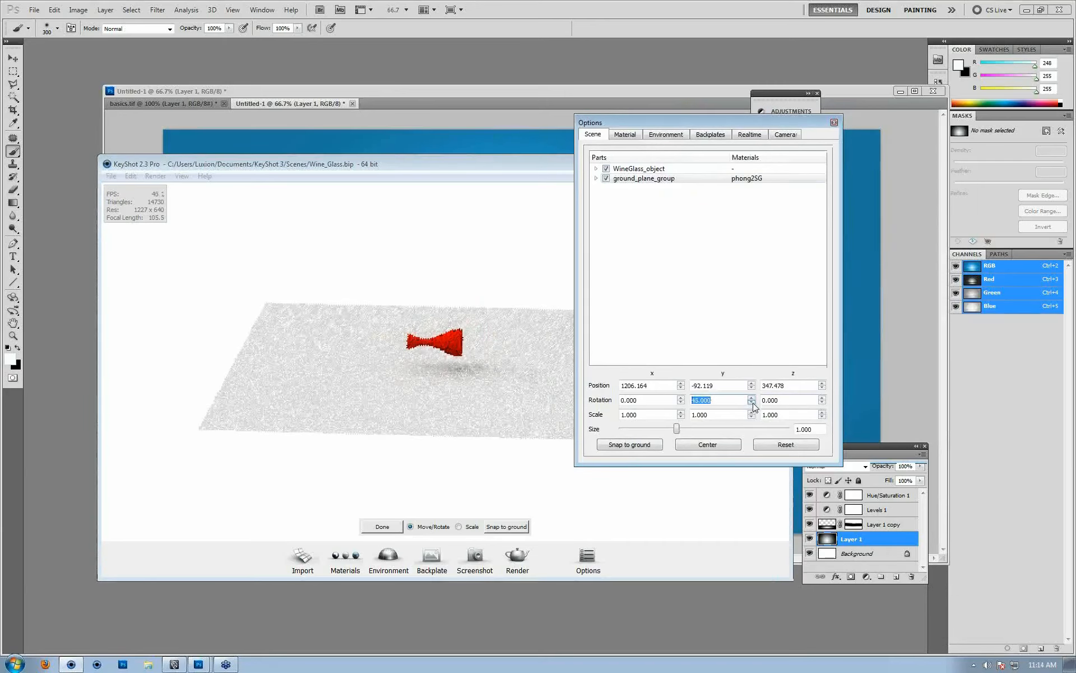
left_click(751, 403)
left_click(752, 403)
right_click_drag(295, 311, 554, 419, "alt")
right_click_drag(504, 359, 517, 372, "alt")
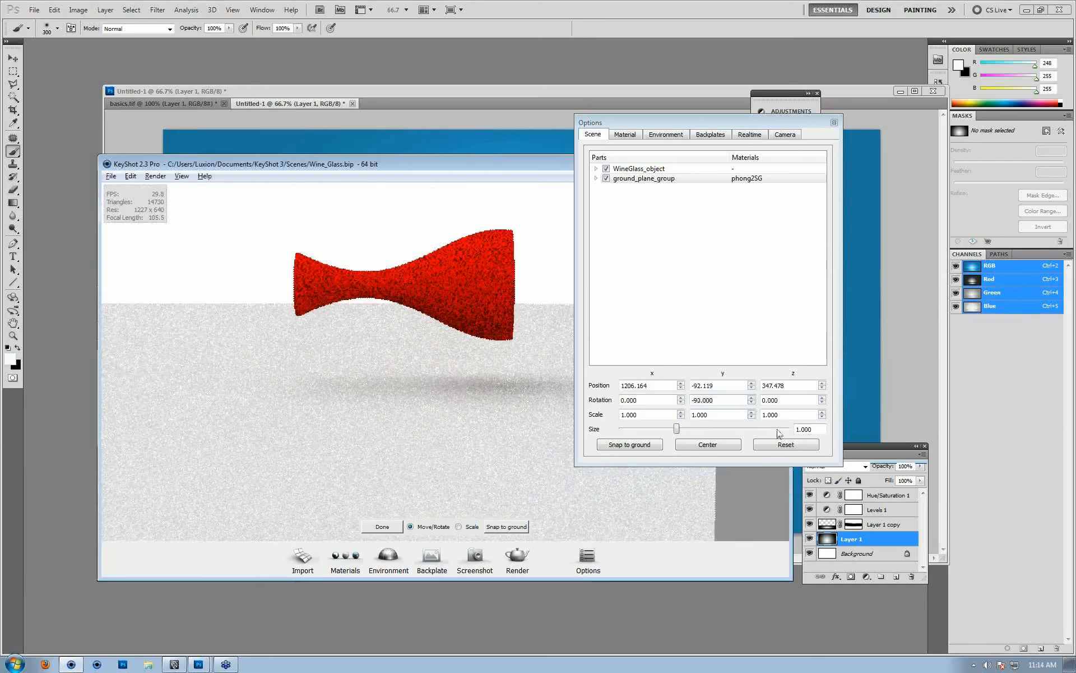
left_click(751, 403)
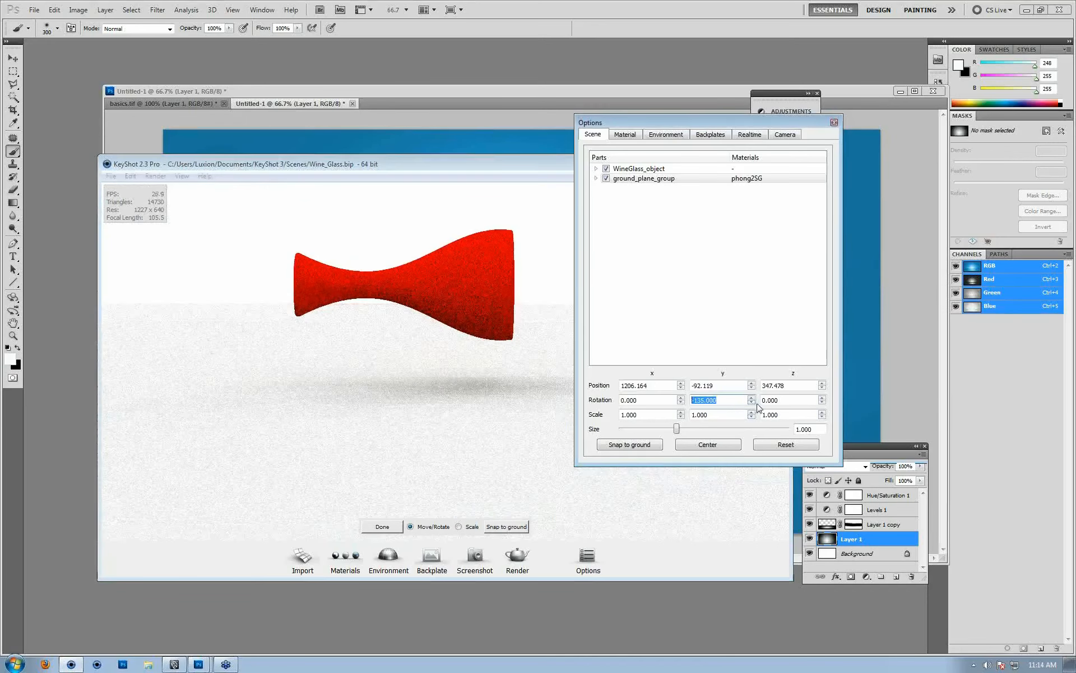
Step: Set the ground plane's Y position to 45 and close the options window
left_click(752, 388)
left_click(752, 384)
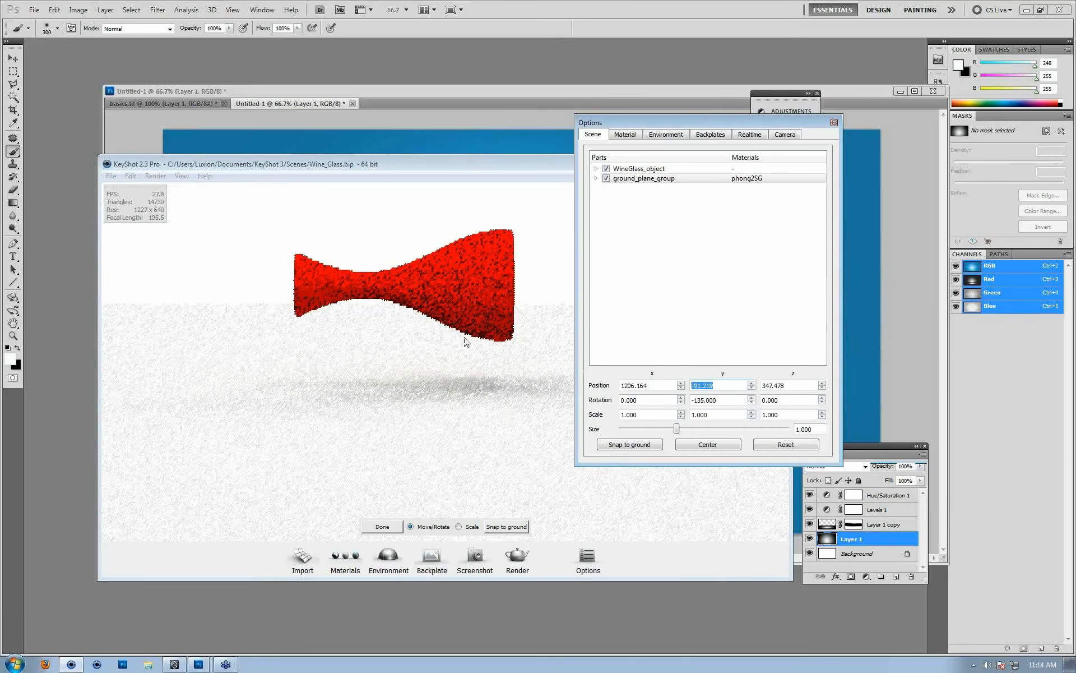
type("45")
key("Return")
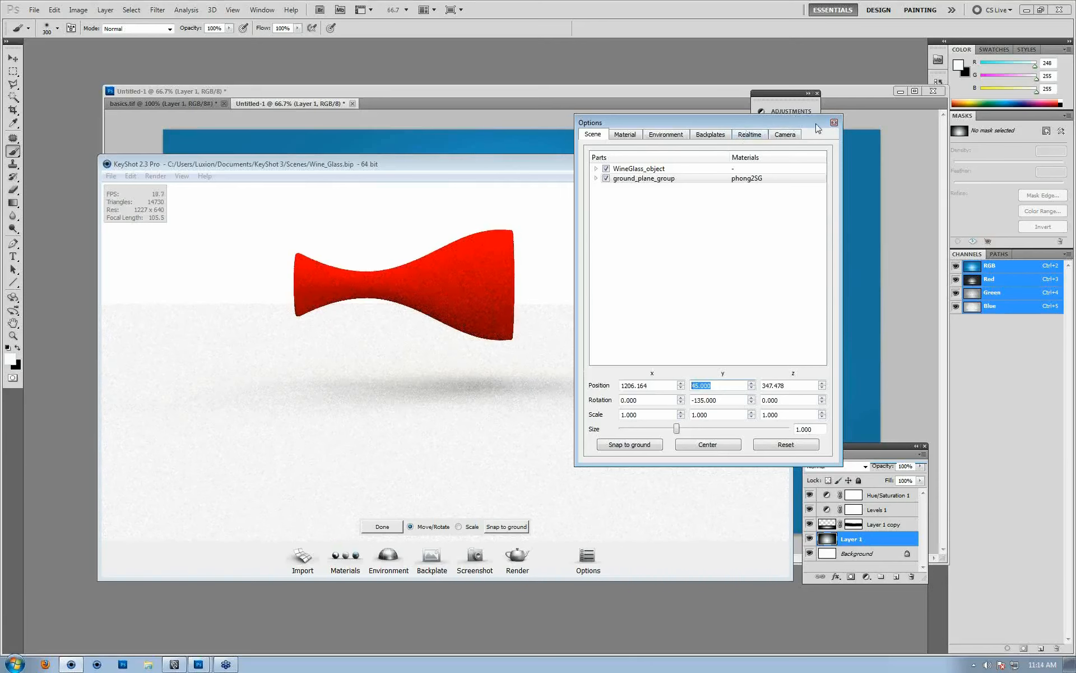
left_click(834, 122)
Step: Raise the render's global illumination quality to about 3.03 and finish the ground plane's Move object command
left_click(516, 556)
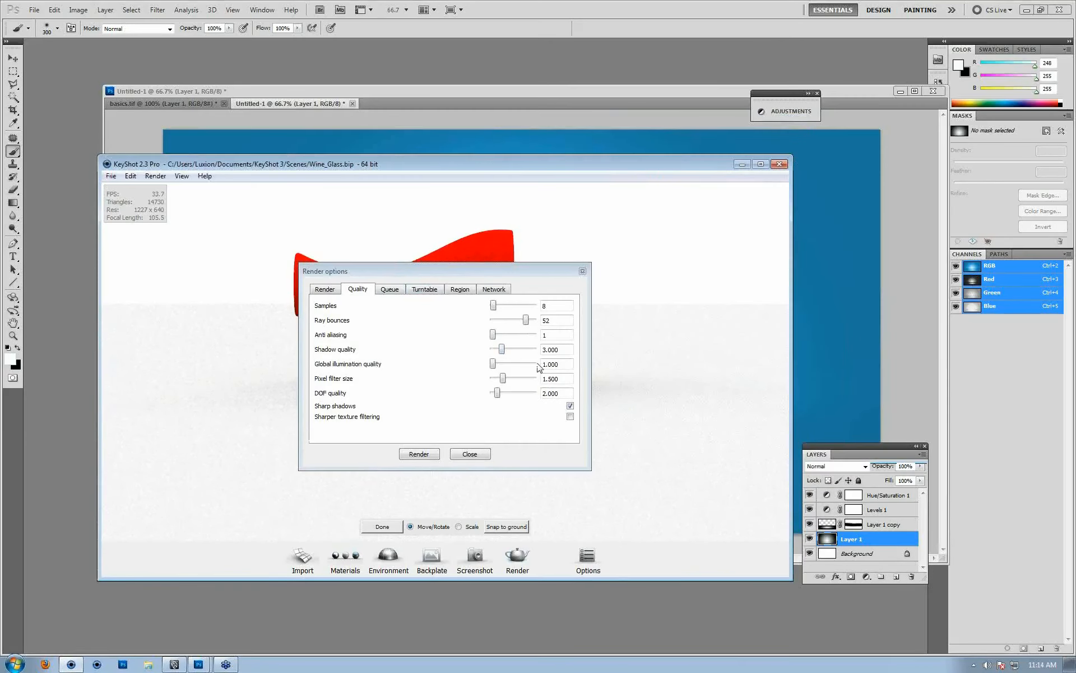
left_click_drag(492, 365, 515, 364)
left_click_drag(557, 271, 937, 241)
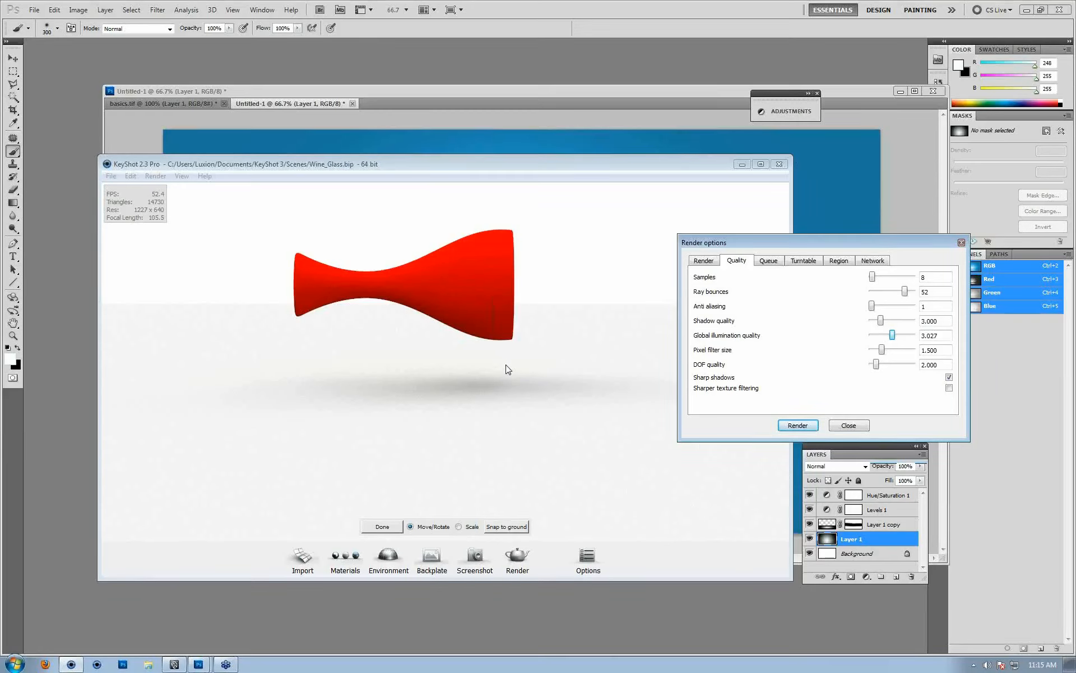
left_click(374, 525)
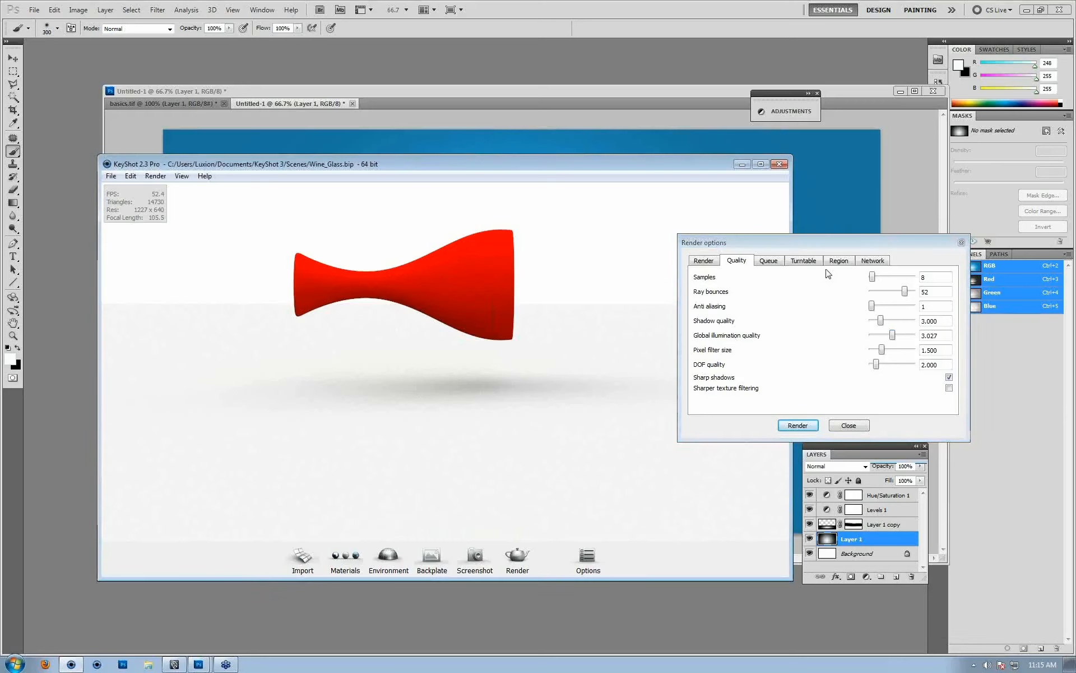
Step: Lower the render's global illumination quality to 1.000, keeping the render options clear of the wine glass
left_click_drag(824, 234, 512, 167)
left_click_drag(709, 260, 643, 273)
left_click_drag(694, 166, 826, 174)
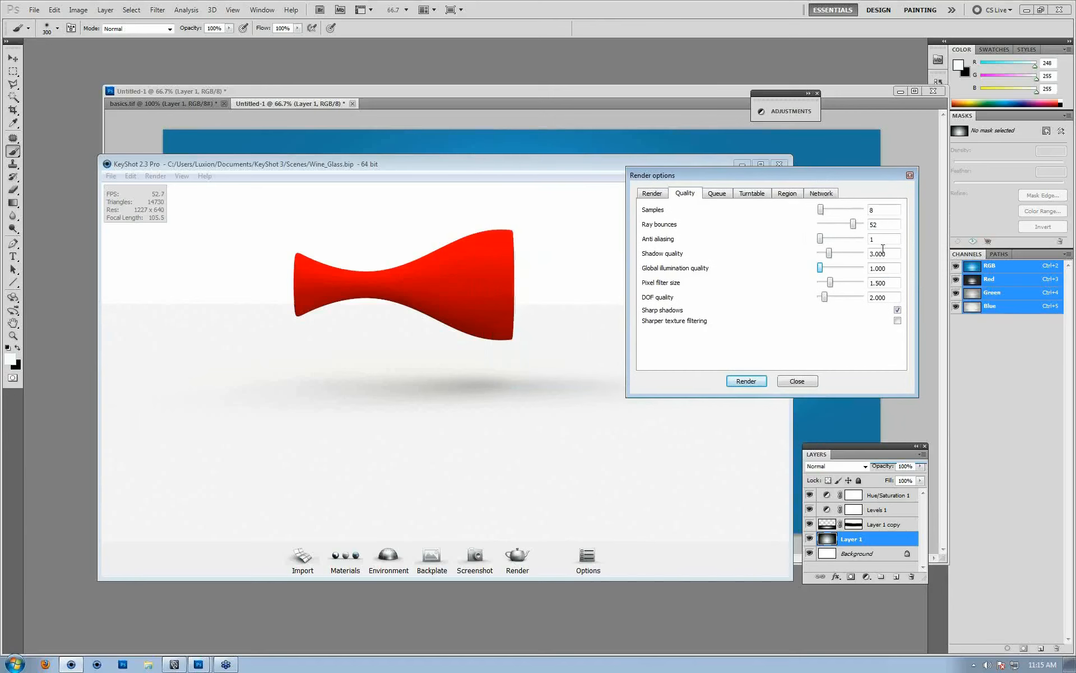
Step: Set the render's pixel filter size to 3.000 and view the wine glass from a different angle
mouse_move(491, 264)
left_mouse_down()
mouse_move(293, 264)
mouse_move(521, 343)
mouse_move(492, 257)
left_mouse_up()
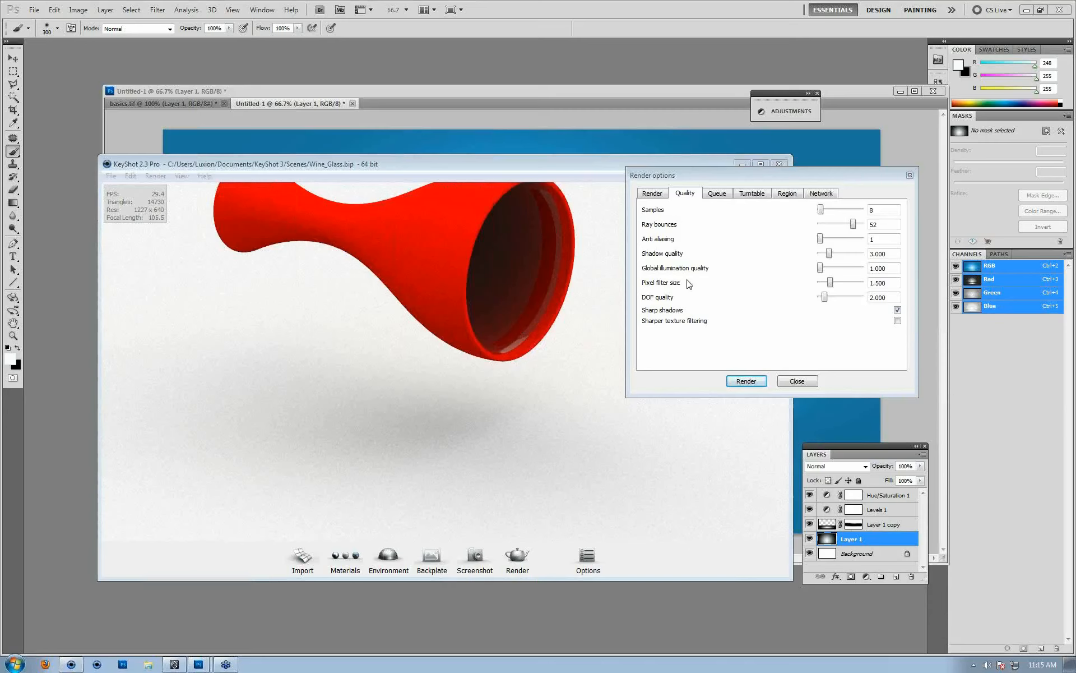
left_click(895, 283)
double_click(896, 282)
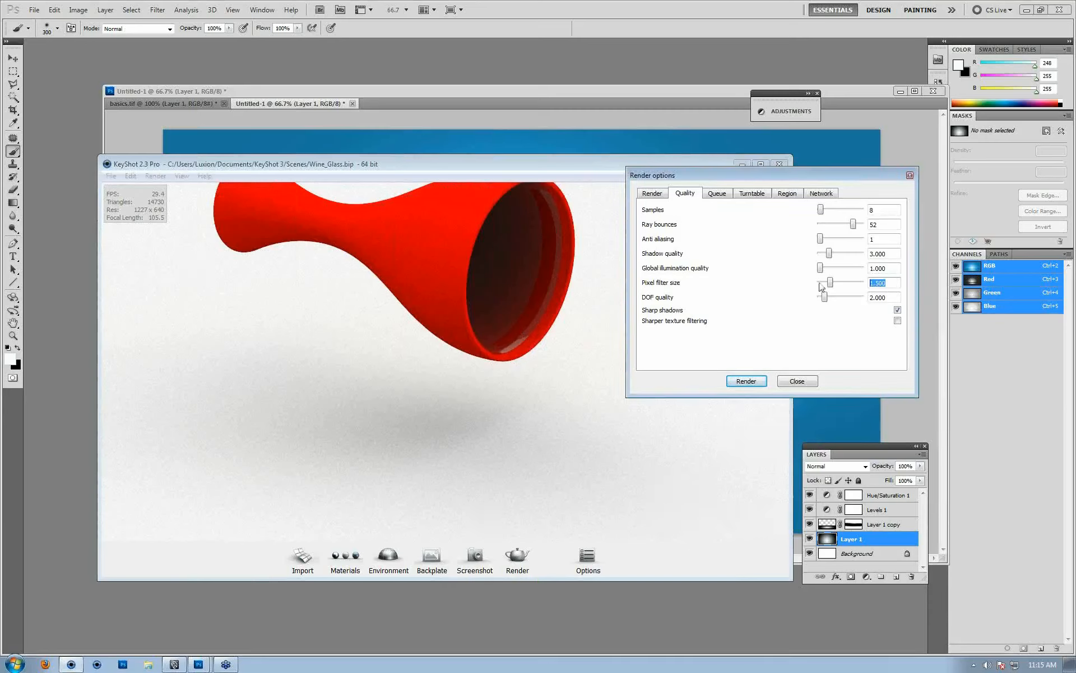
mouse_move(831, 288)
left_mouse_down()
mouse_move(863, 288)
mouse_move(832, 288)
left_mouse_up()
left_click_drag(828, 283, 859, 390)
middle_click_drag(483, 290, 468, 393)
scroll(459, 393, "down", 1)
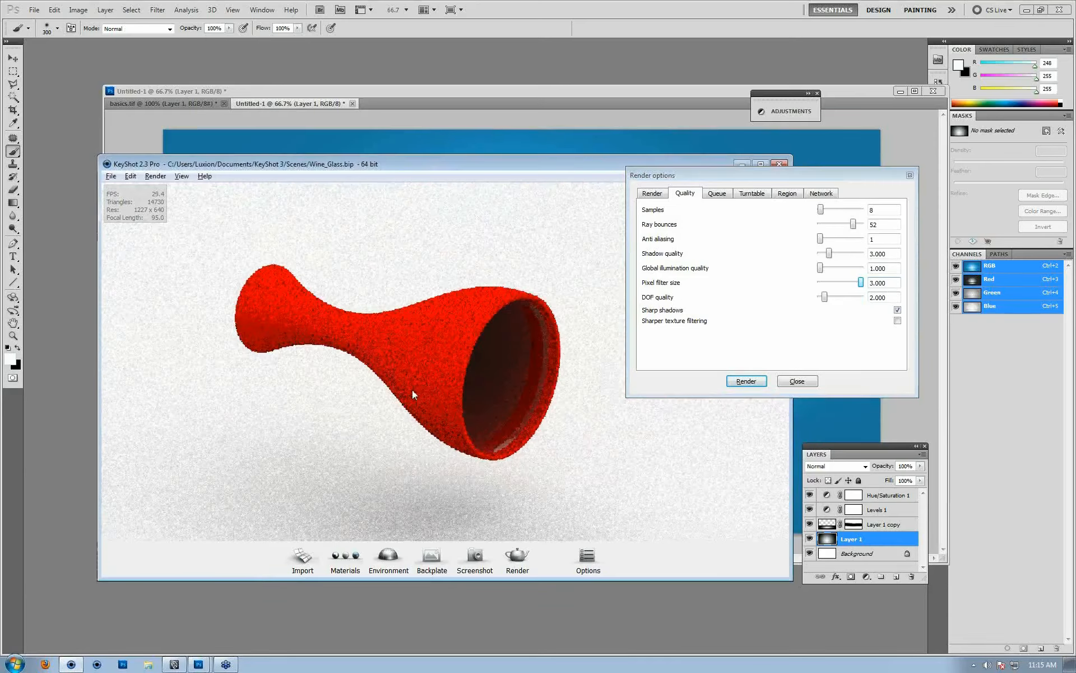
left_click_drag(412, 389, 382, 385)
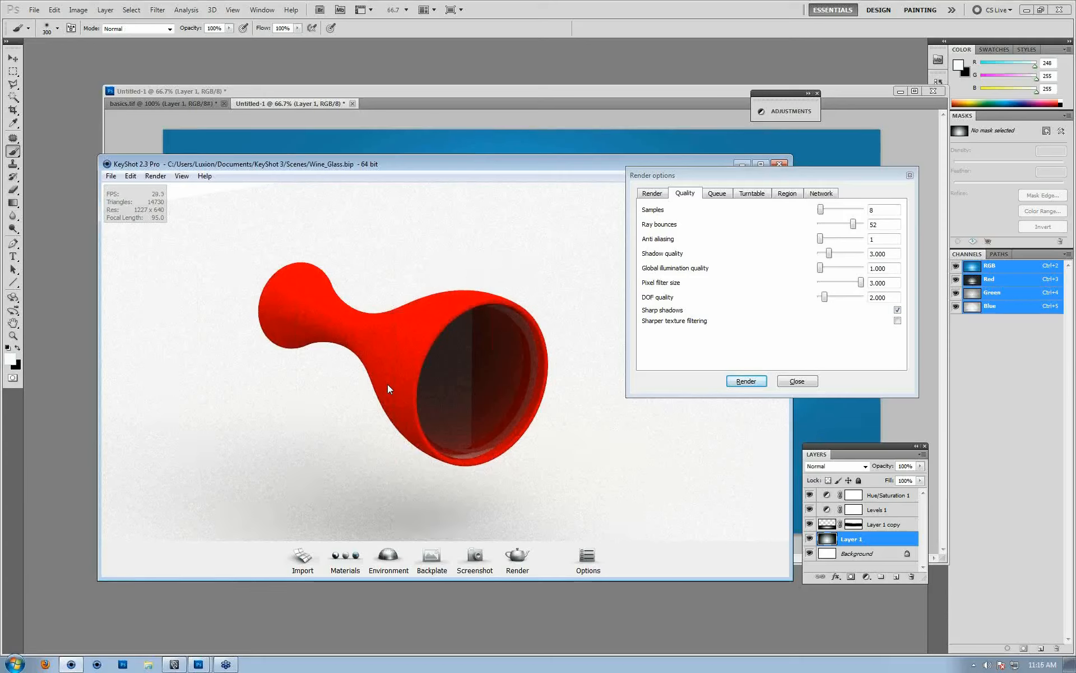
Step: Open the scene's camera options with the depth of field settings and place them clear of the wine glass
left_click(593, 570)
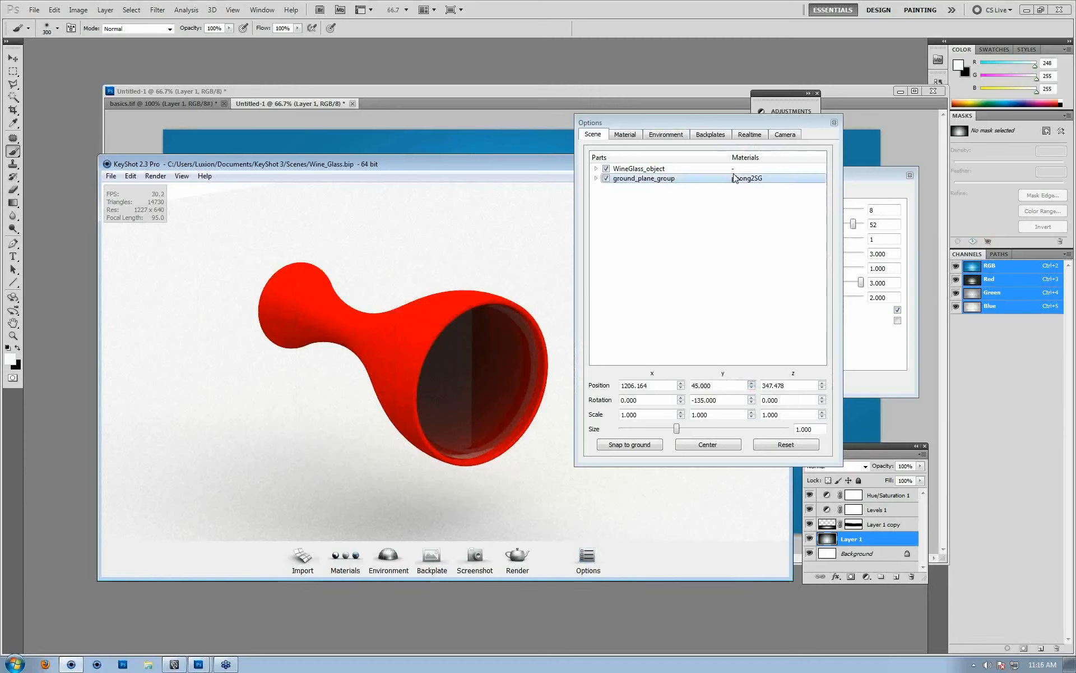
left_click(799, 137)
left_click_drag(732, 126, 777, 156)
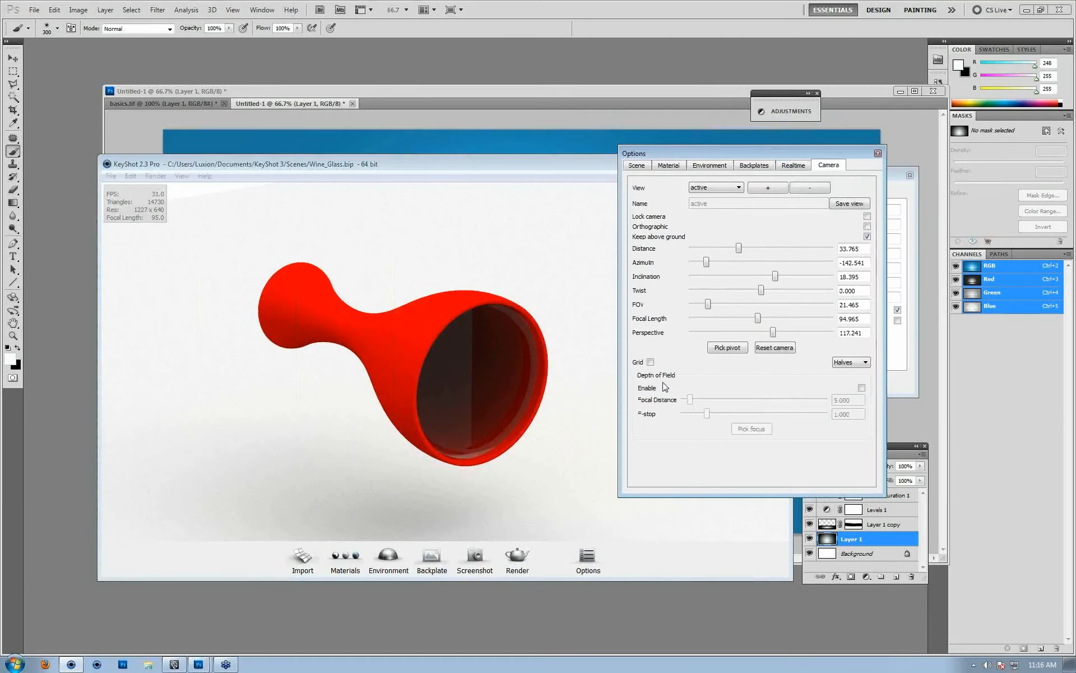